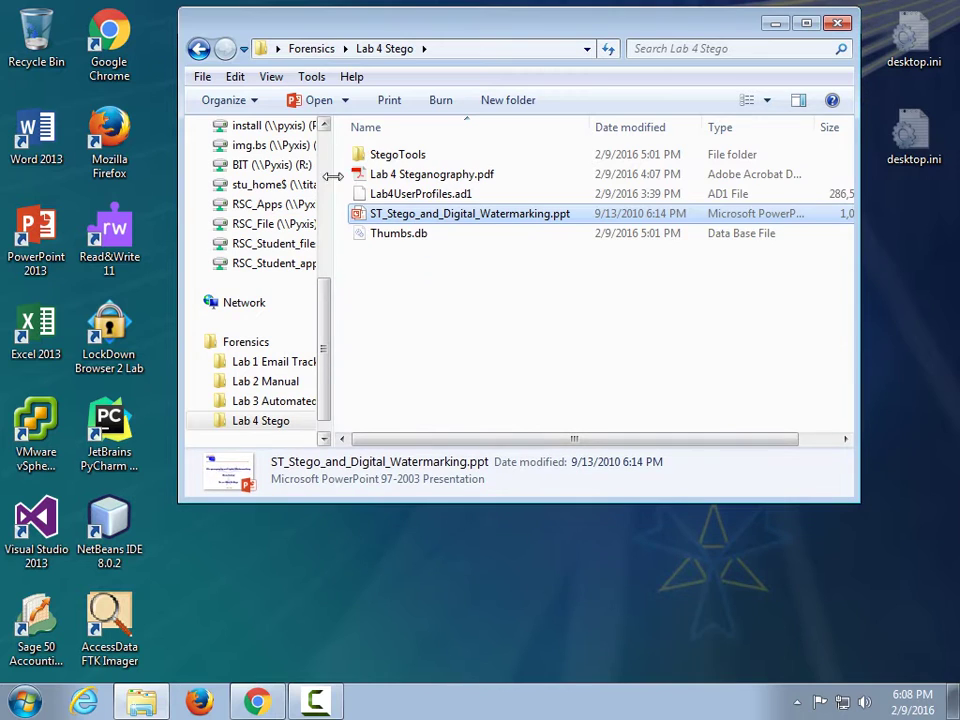
Open StegoTools in Lab 4 Stego and scroll through its 25 files, including stegdetect.exe.
{"action": "left_click", "coordinate": [398, 156]}
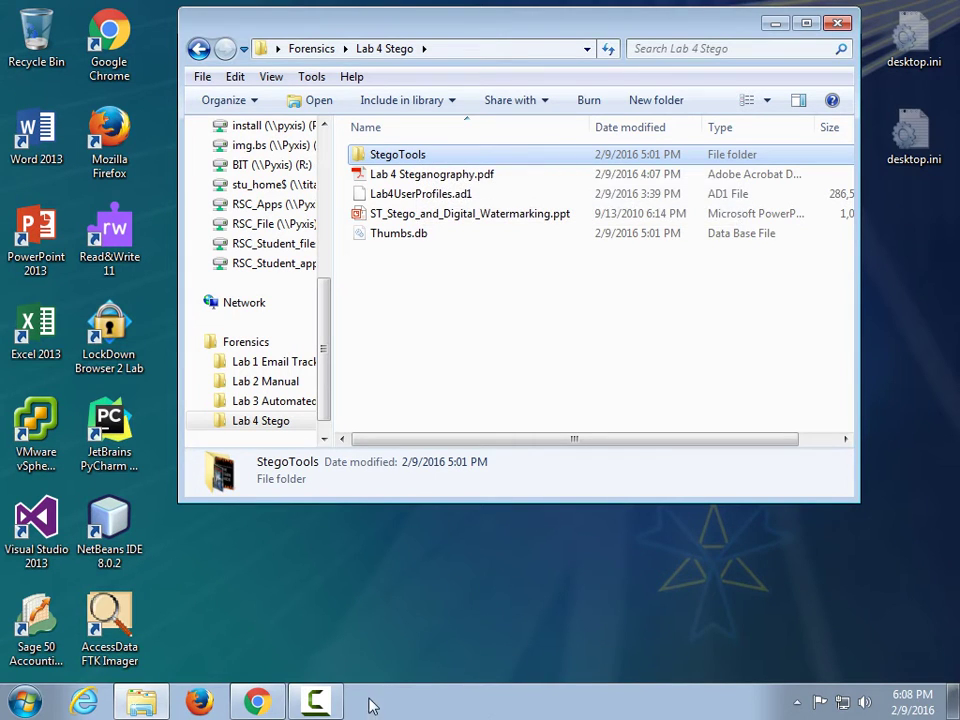
{"action": "left_click", "coordinate": [333, 705]}
{"action": "left_click", "coordinate": [669, 607]}
{"action": "left_click", "coordinate": [335, 705]}
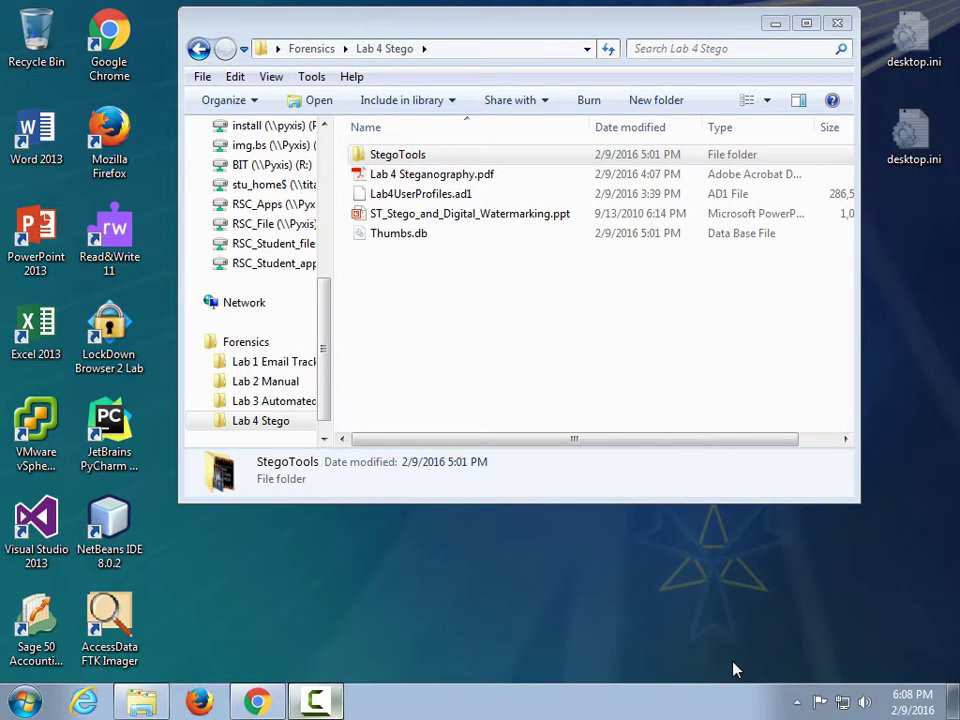
{"action": "left_click", "coordinate": [574, 491]}
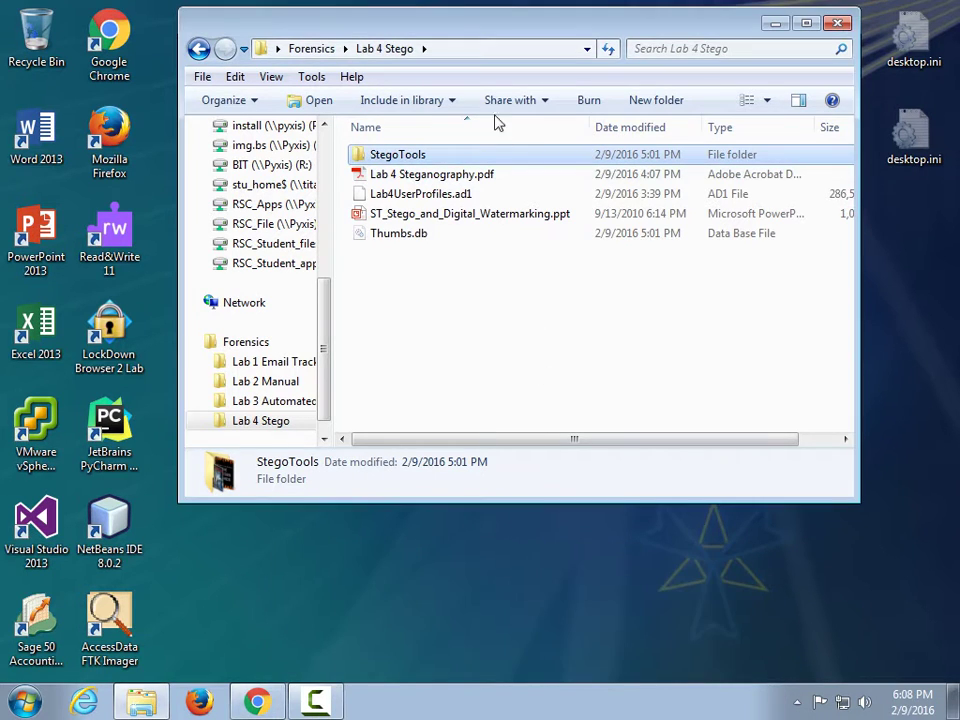
{"action": "double_click", "coordinate": [417, 158]}
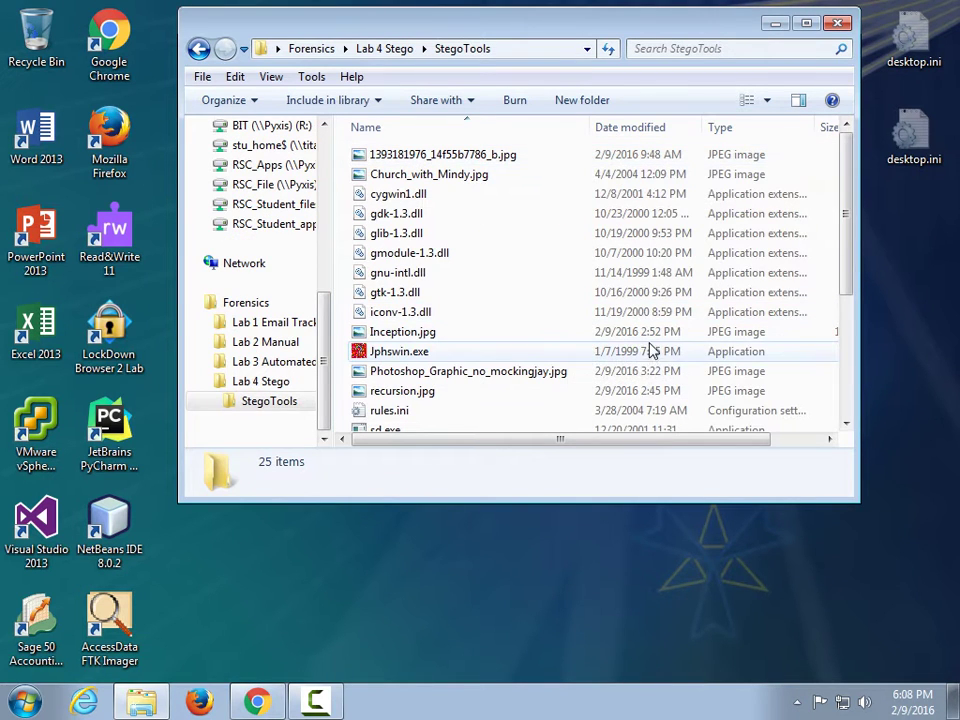
{"action": "scroll", "coordinate": [574, 321], "scroll_direction": "down", "scroll_amount": 4}
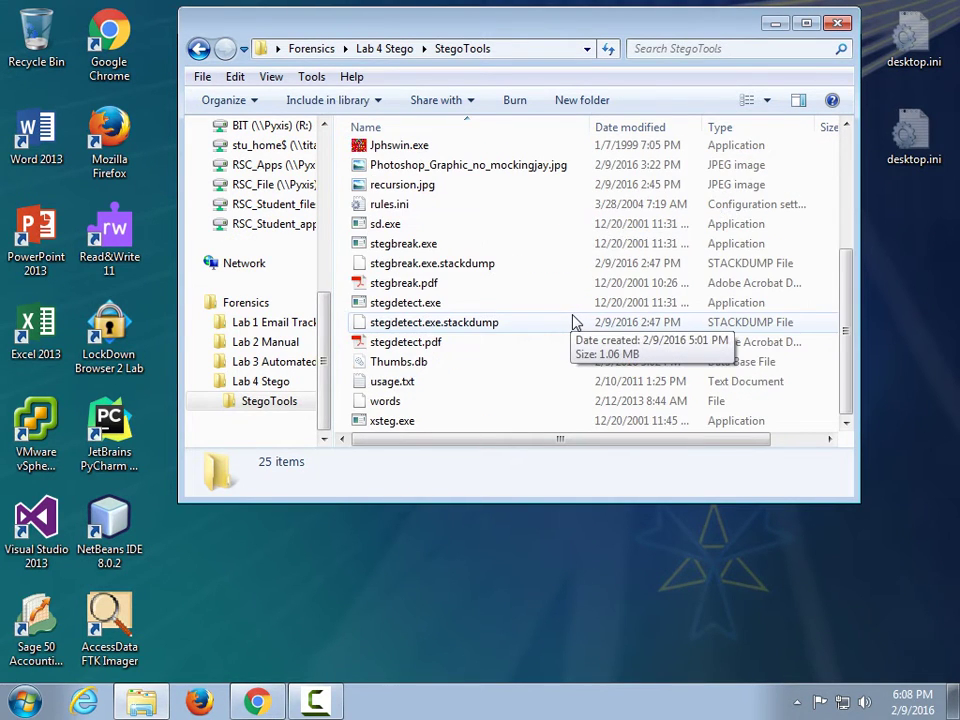
{"action": "scroll", "coordinate": [574, 321], "scroll_direction": "up", "scroll_amount": 4}
{"action": "scroll", "coordinate": [574, 319], "scroll_direction": "down", "scroll_amount": 4}
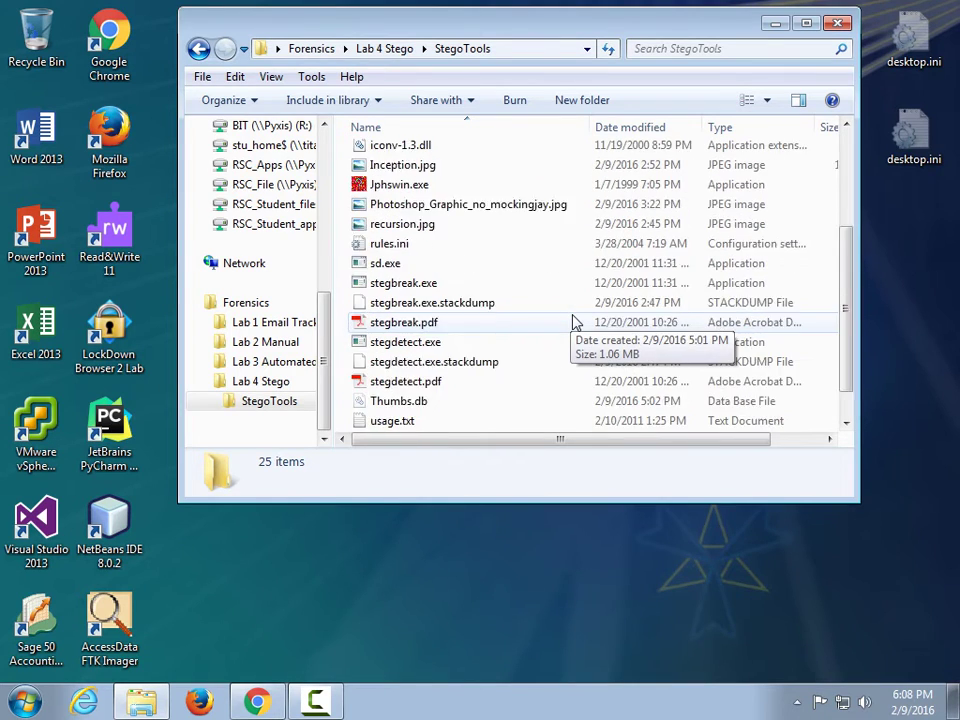
{"action": "scroll", "coordinate": [574, 319], "scroll_direction": "up", "scroll_amount": 4}
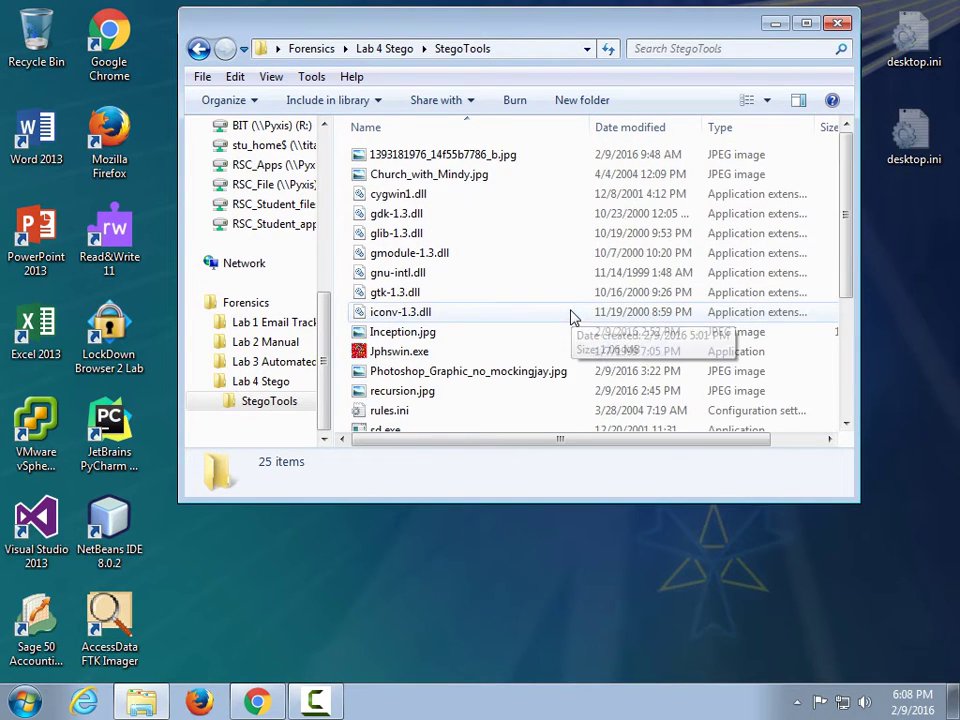
{"action": "scroll", "coordinate": [562, 332], "scroll_direction": "down", "scroll_amount": 4}
{"action": "left_click", "coordinate": [315, 700]}
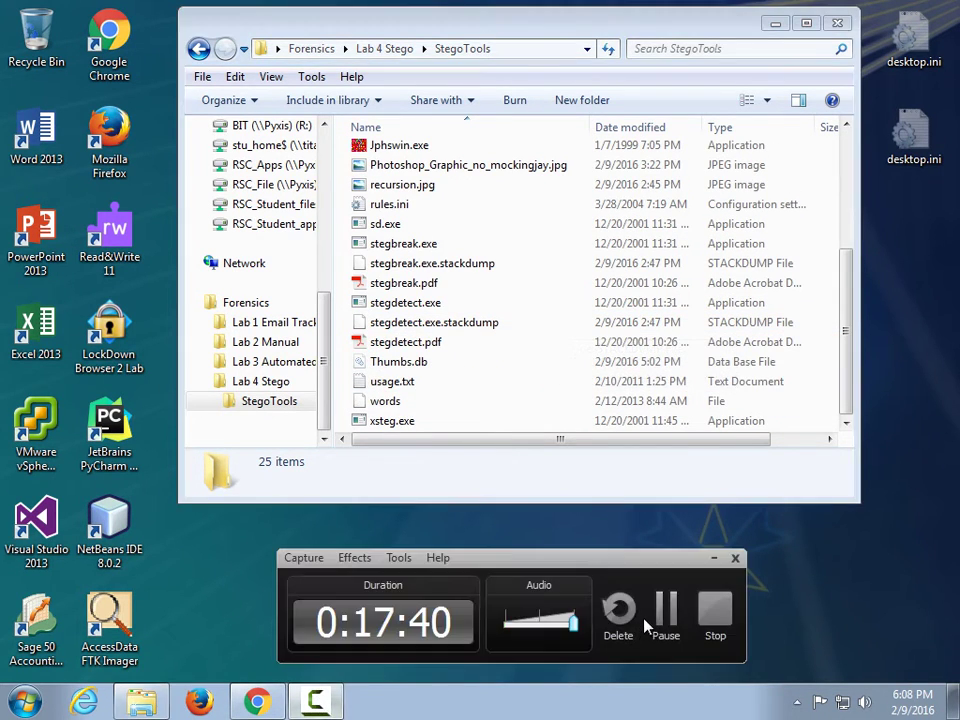
Move StegoTools.zip from Downloads into Lab 4 Stego with Move here, then close Downloads.
{"action": "left_click", "coordinate": [666, 612]}
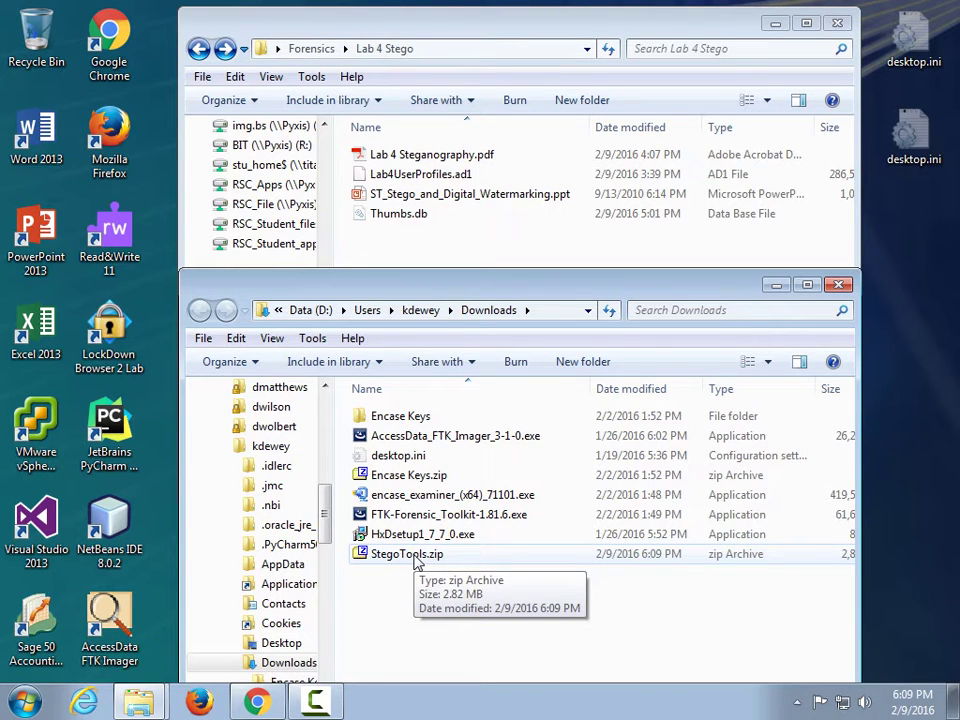
{"action": "left_click", "coordinate": [416, 563]}
{"action": "left_click_drag", "start_coordinate": [465, 285], "coordinate": [486, 341]}
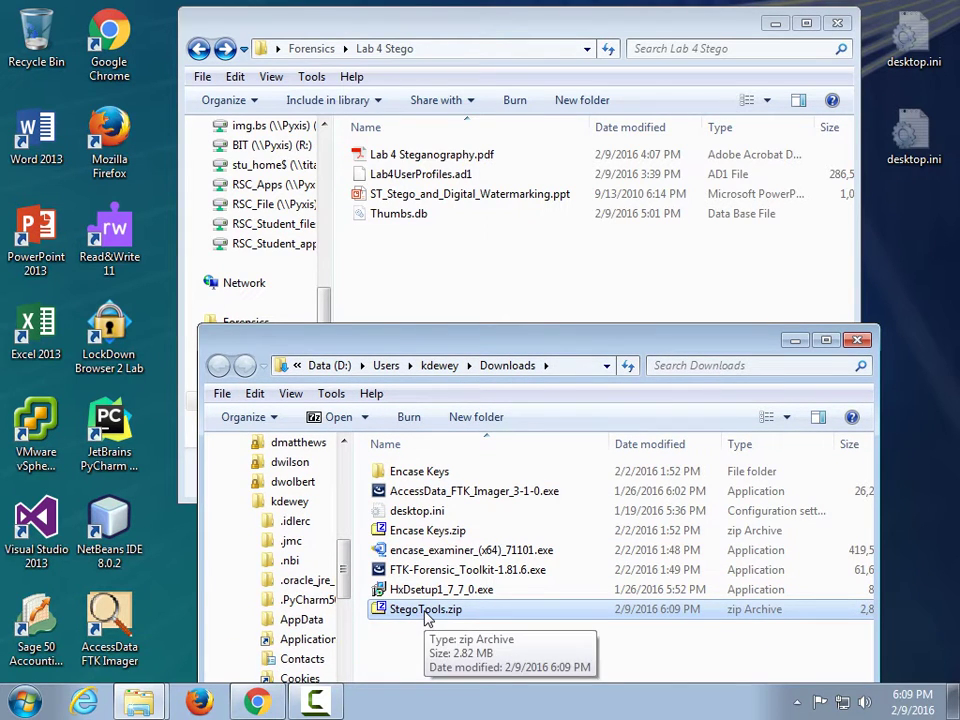
{"action": "left_click_drag", "start_coordinate": [425, 617], "coordinate": [459, 281]}
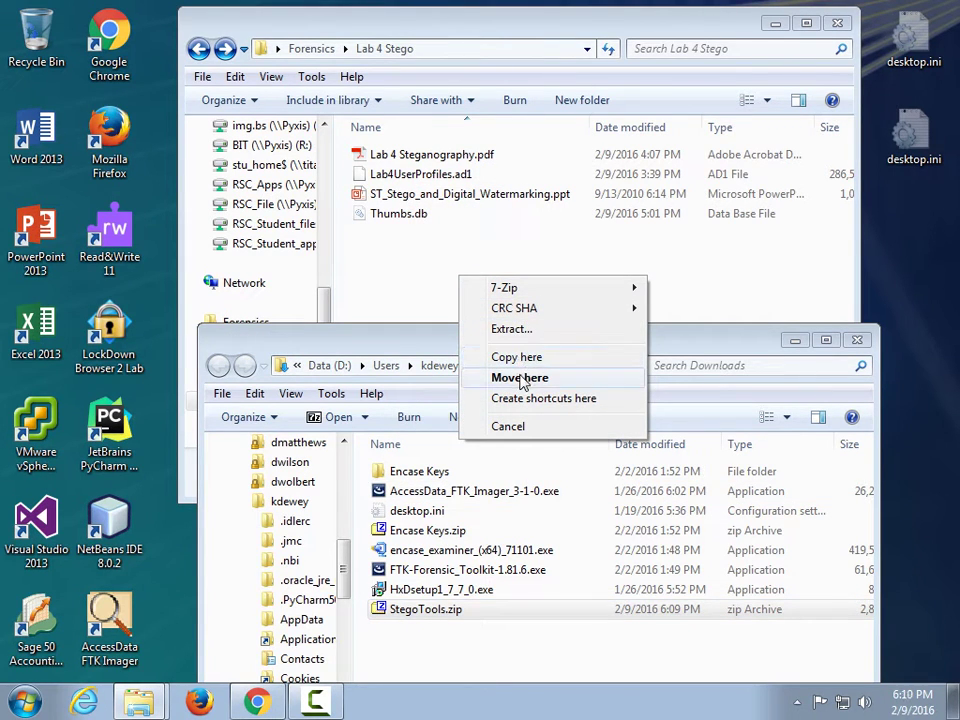
{"action": "left_click", "coordinate": [519, 379]}
{"action": "left_click", "coordinate": [866, 343]}
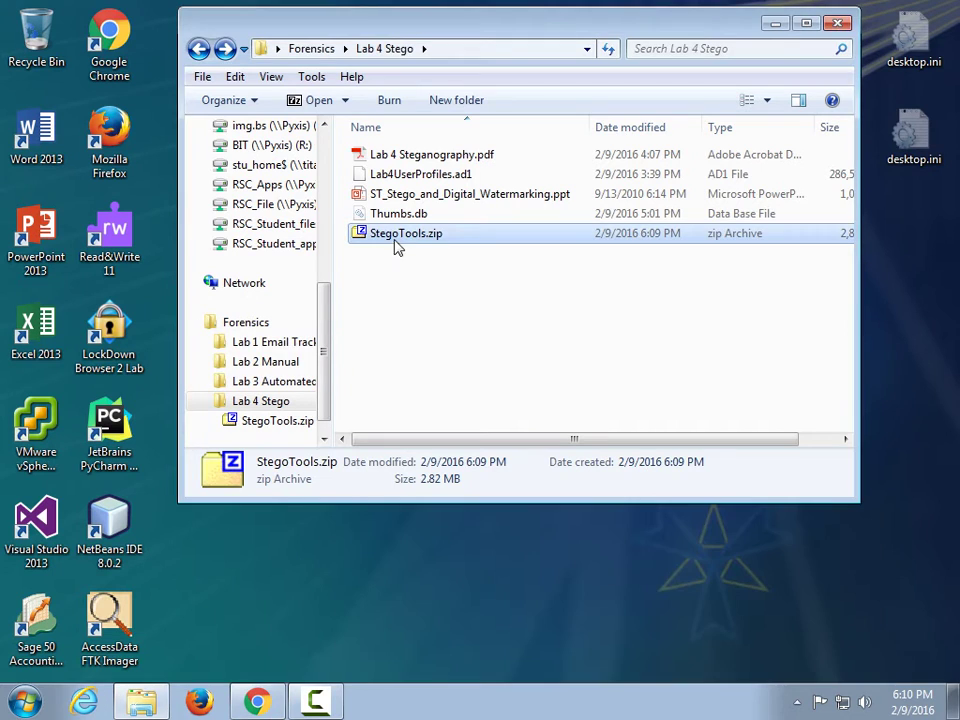
Extract StegoTools.zip into Lab 4 Stego using 7-Zip Extract Here.
{"action": "right_click", "coordinate": [395, 236]}
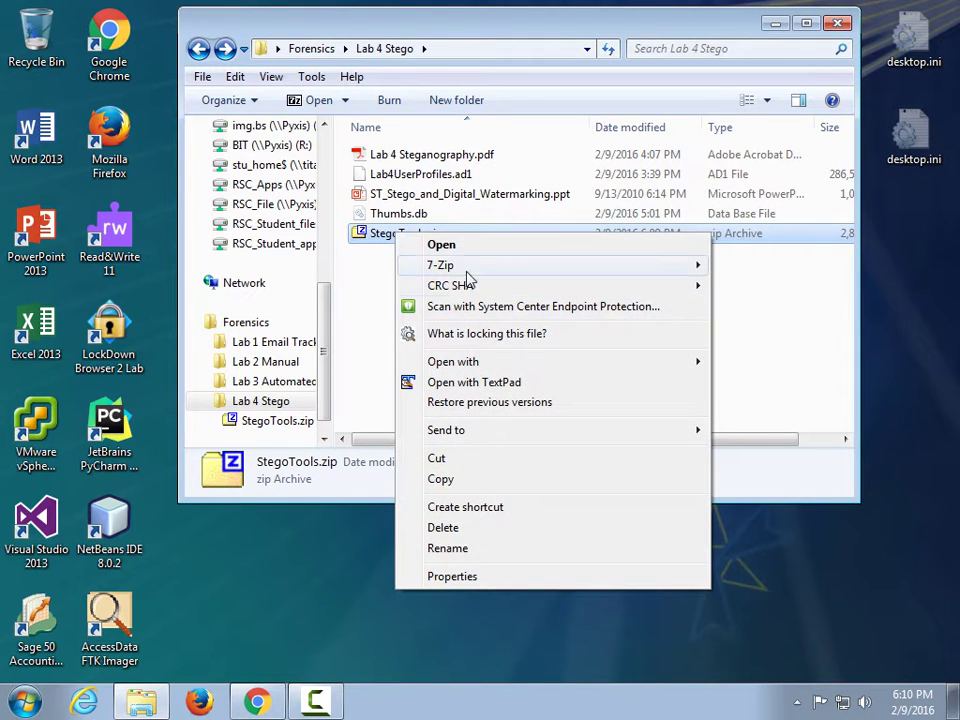
{"action": "mouse_move", "coordinate": [634, 270]}
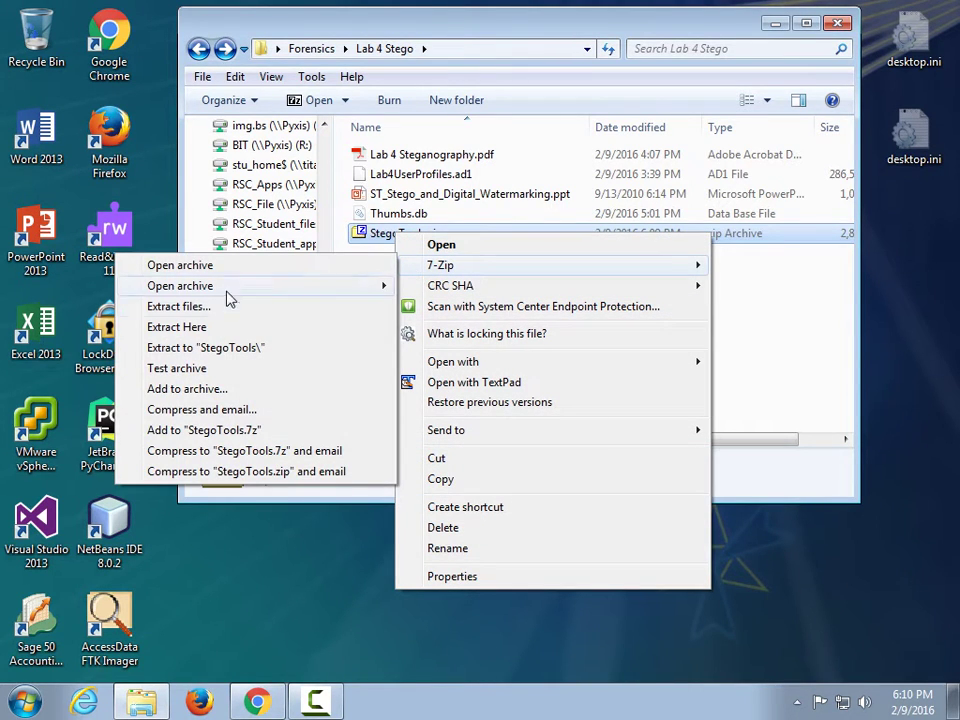
{"action": "left_click", "coordinate": [229, 325]}
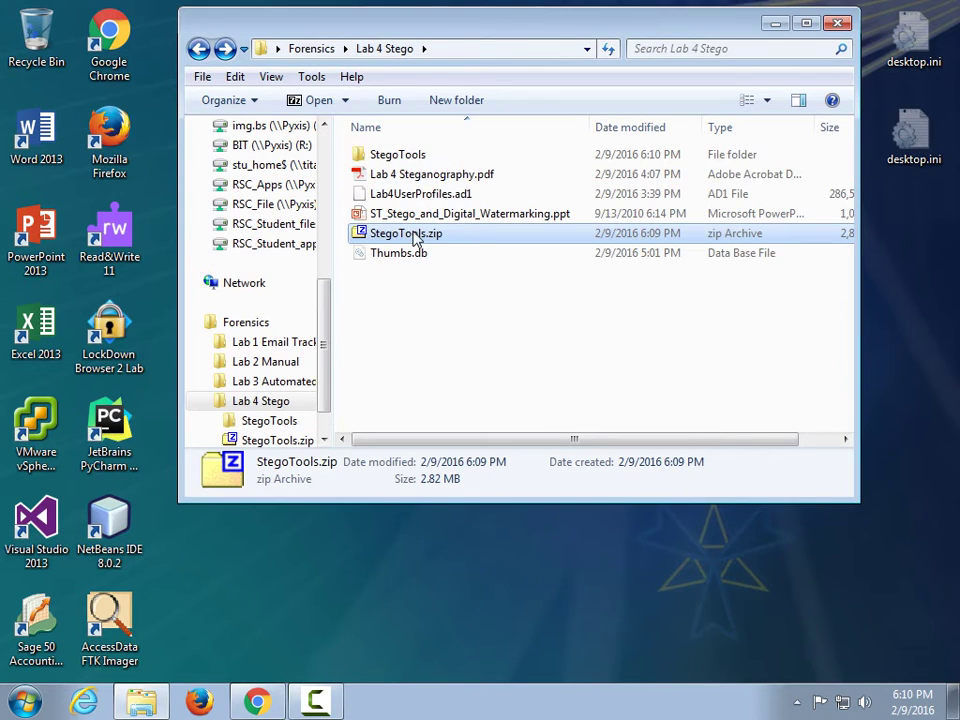
Open the extracted StegoTools folder, enlarge it to show all 19 files, and open Church_with_Mindy.jpg.
{"action": "double_click", "coordinate": [415, 157]}
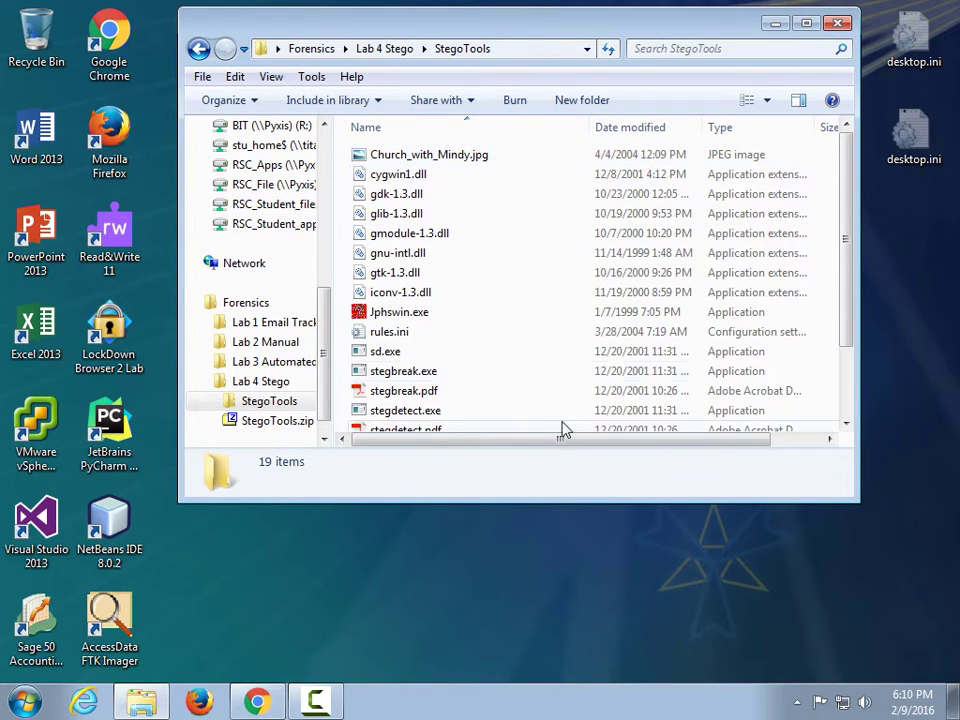
{"action": "scroll", "coordinate": [529, 347], "scroll_direction": "down", "scroll_amount": 2}
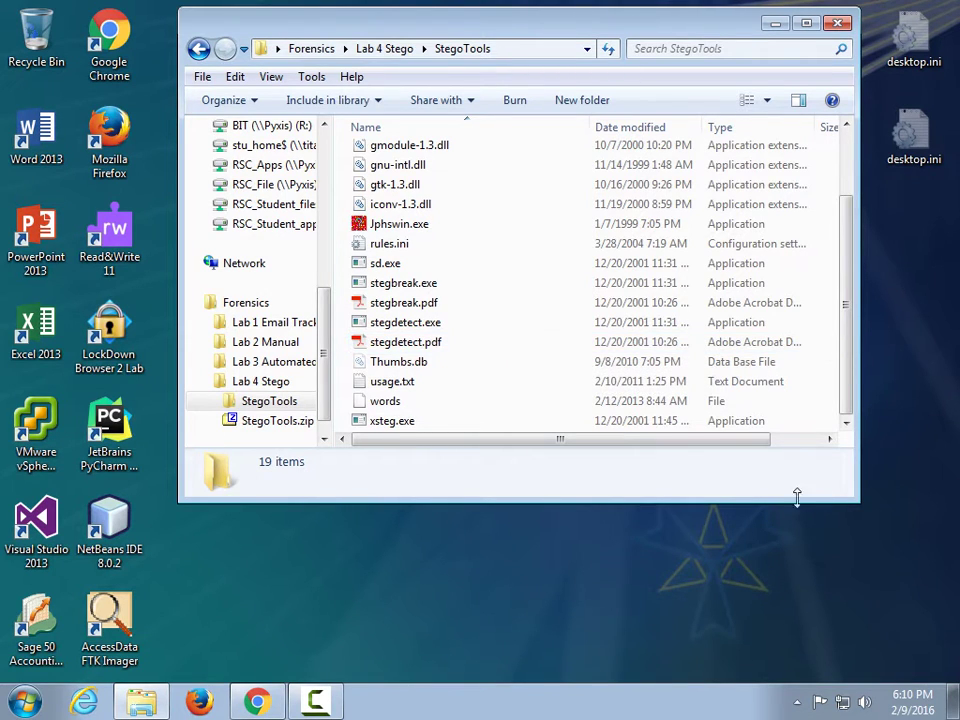
{"action": "left_click_drag", "start_coordinate": [851, 495], "coordinate": [896, 618]}
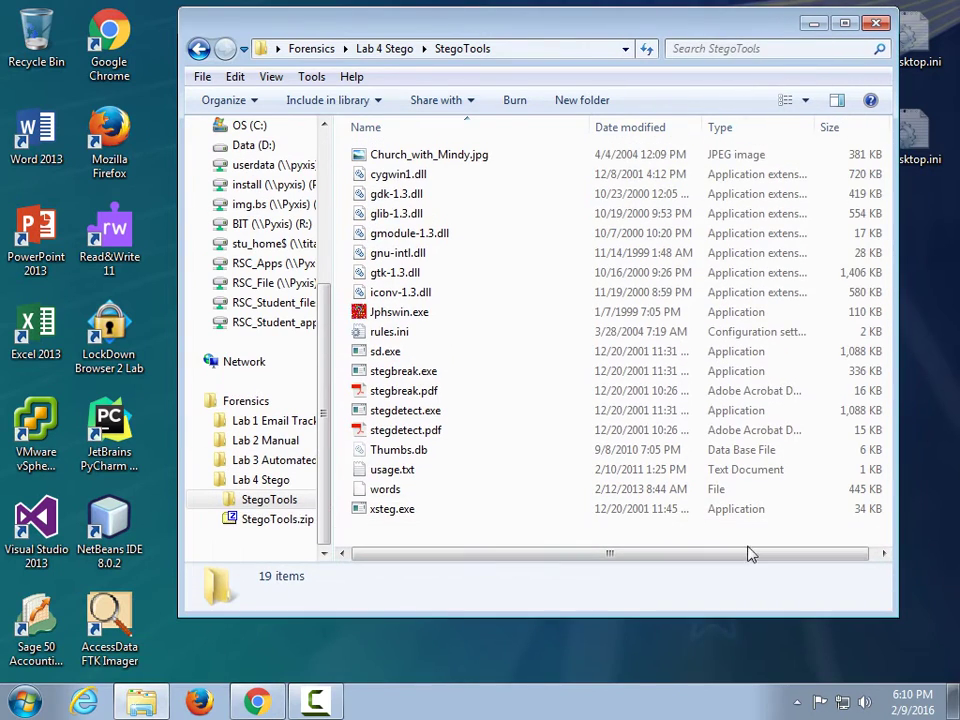
{"action": "double_click", "coordinate": [461, 156]}
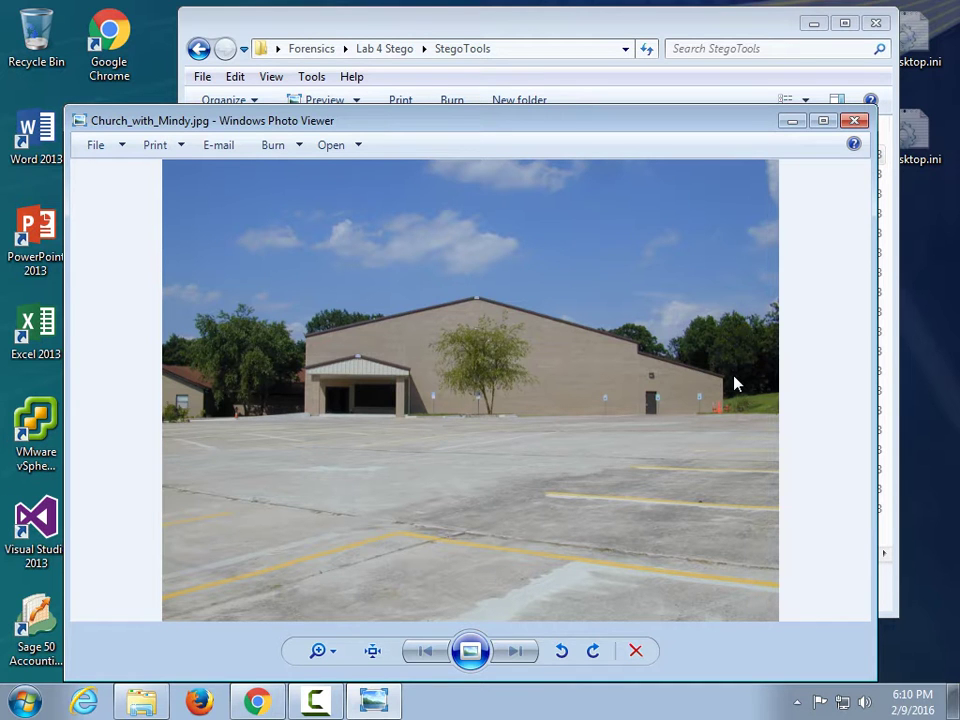
Zoom in and out on Church_with_Mindy.jpg to inspect details, then close Photo Viewer.
{"action": "scroll", "coordinate": [251, 377], "scroll_direction": "up", "scroll_amount": 4}
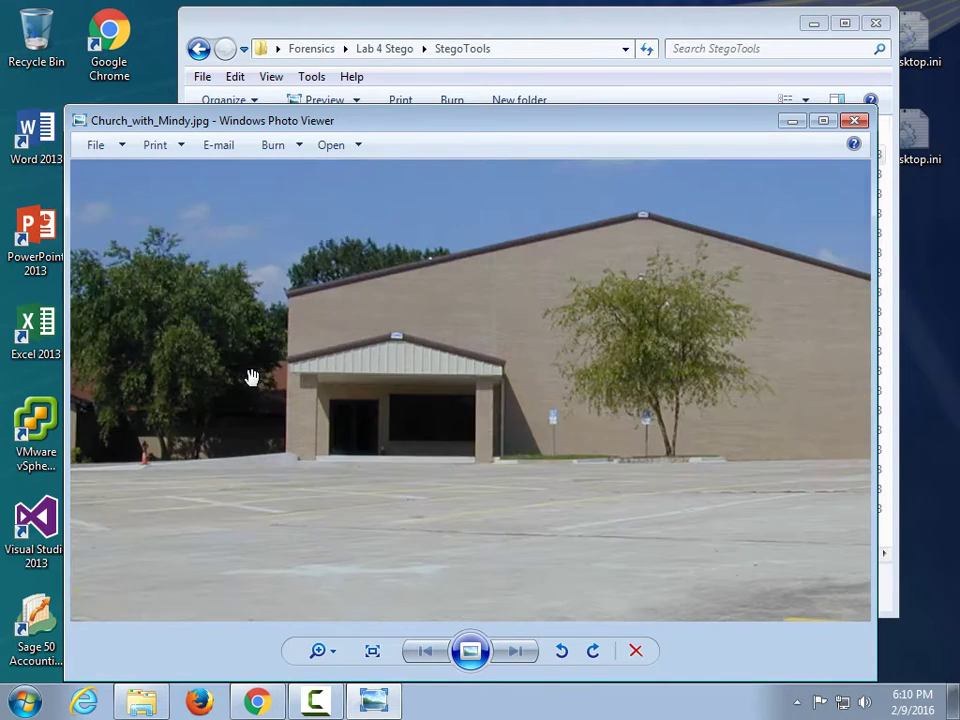
{"action": "scroll", "coordinate": [221, 403], "scroll_direction": "down", "scroll_amount": 4}
{"action": "scroll", "coordinate": [90, 422], "scroll_direction": "up", "scroll_amount": 5}
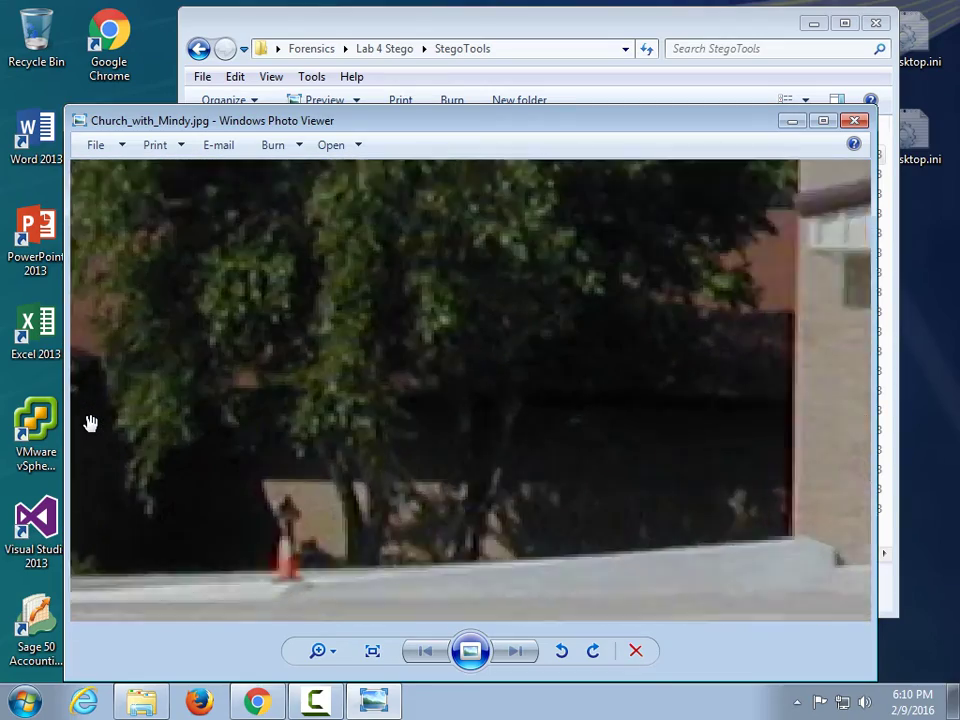
{"action": "scroll", "coordinate": [92, 424], "scroll_direction": "down", "scroll_amount": 2}
{"action": "scroll", "coordinate": [261, 439], "scroll_direction": "down", "scroll_amount": 3}
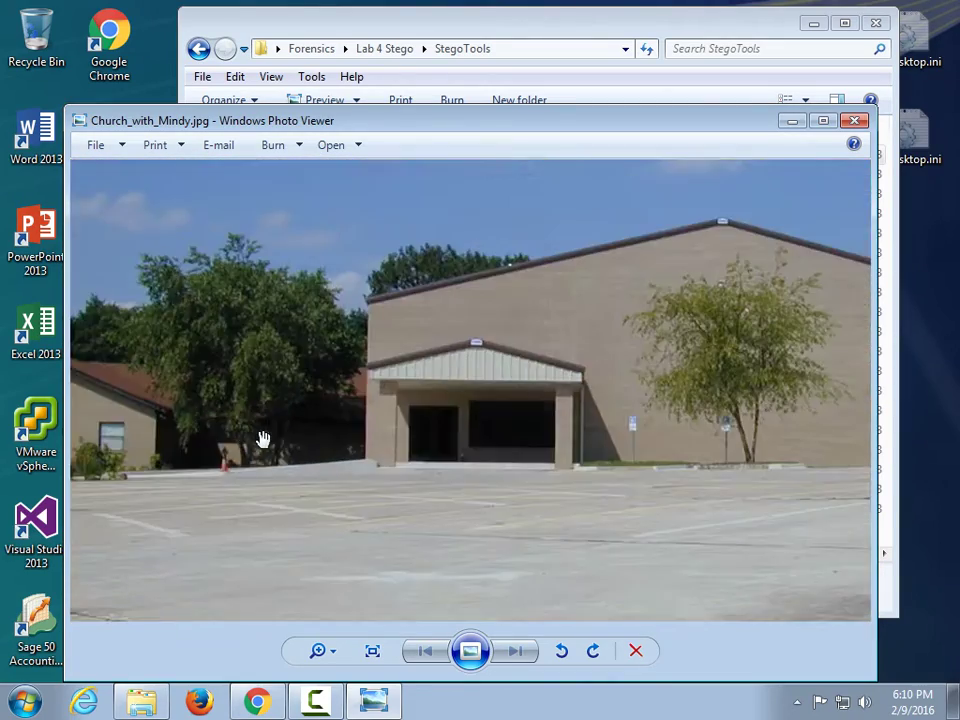
{"action": "scroll", "coordinate": [369, 409], "scroll_direction": "up", "scroll_amount": 4}
{"action": "scroll", "coordinate": [369, 409], "scroll_direction": "down", "scroll_amount": 5}
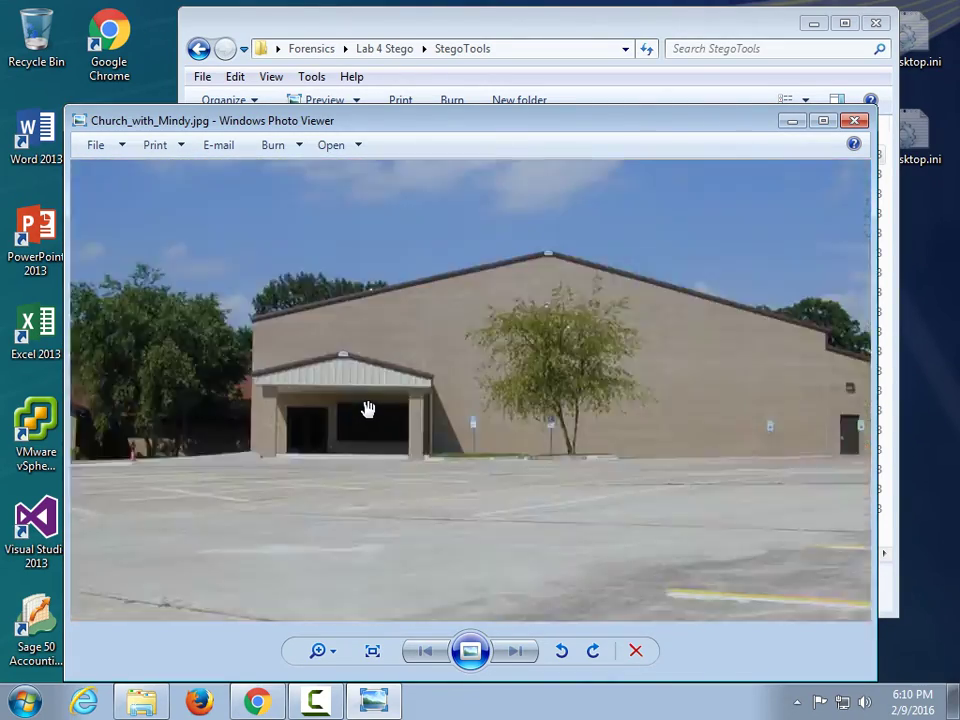
{"action": "scroll", "coordinate": [767, 403], "scroll_direction": "up", "scroll_amount": 4}
{"action": "scroll", "coordinate": [761, 392], "scroll_direction": "down", "scroll_amount": 2}
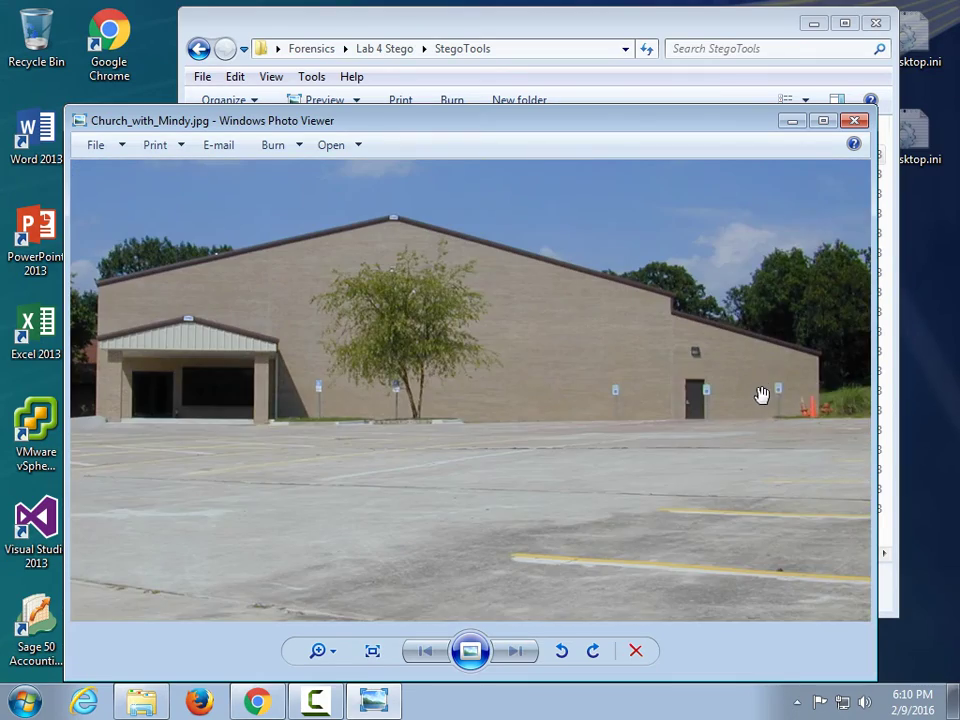
{"action": "scroll", "coordinate": [832, 397], "scroll_direction": "up", "scroll_amount": 3}
{"action": "scroll", "coordinate": [831, 396], "scroll_direction": "down", "scroll_amount": 4}
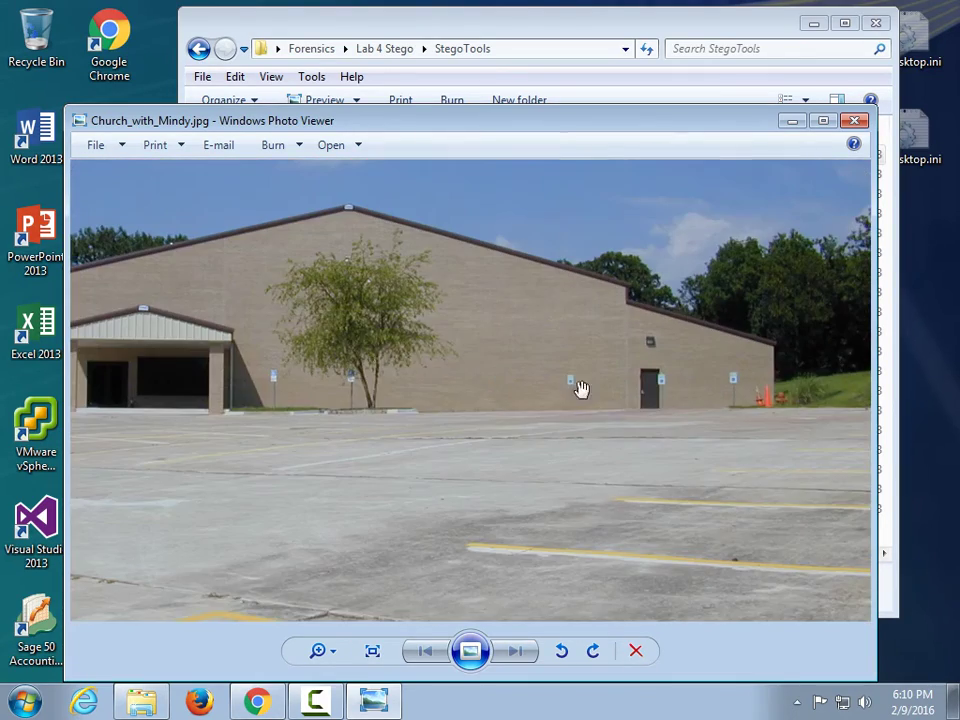
{"action": "scroll", "coordinate": [334, 178], "scroll_direction": "up", "scroll_amount": 5}
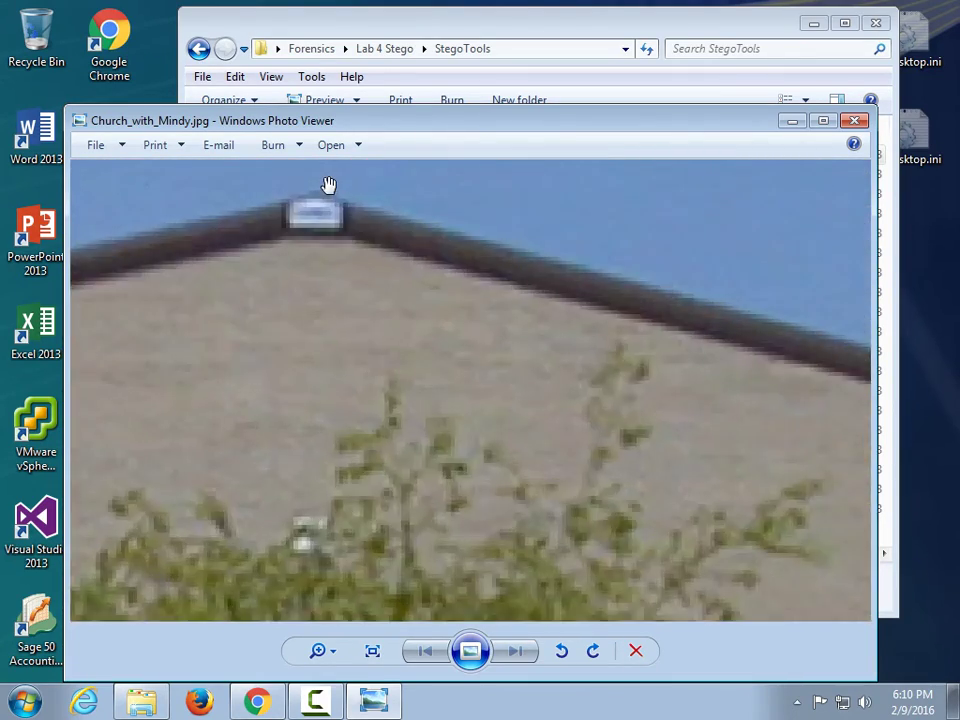
{"action": "scroll", "coordinate": [308, 200], "scroll_direction": "down", "scroll_amount": 6}
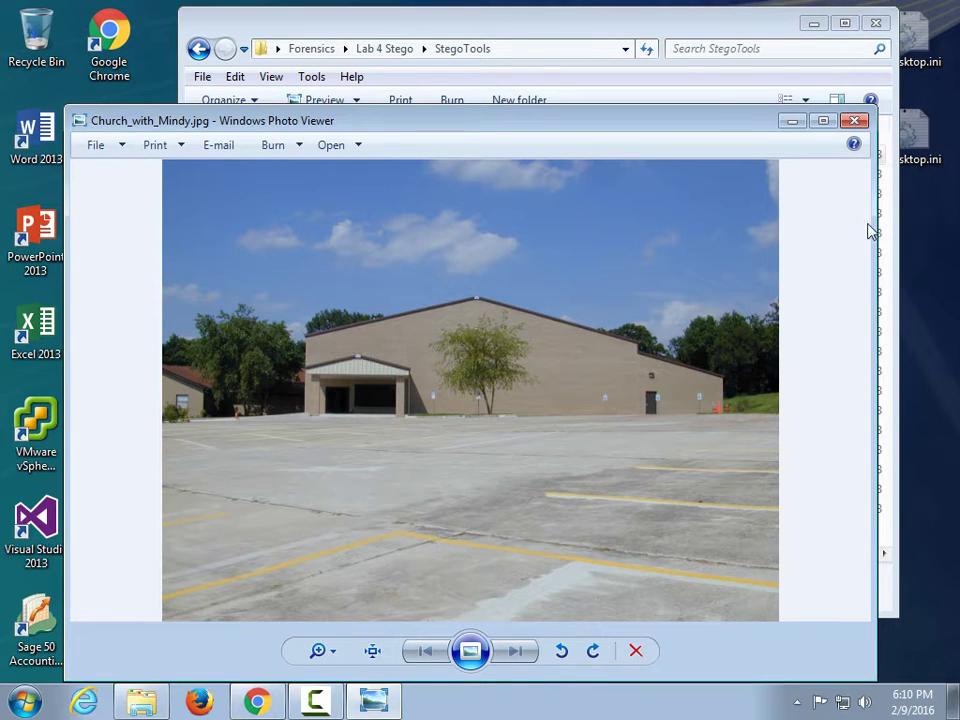
{"action": "left_click", "coordinate": [855, 121]}
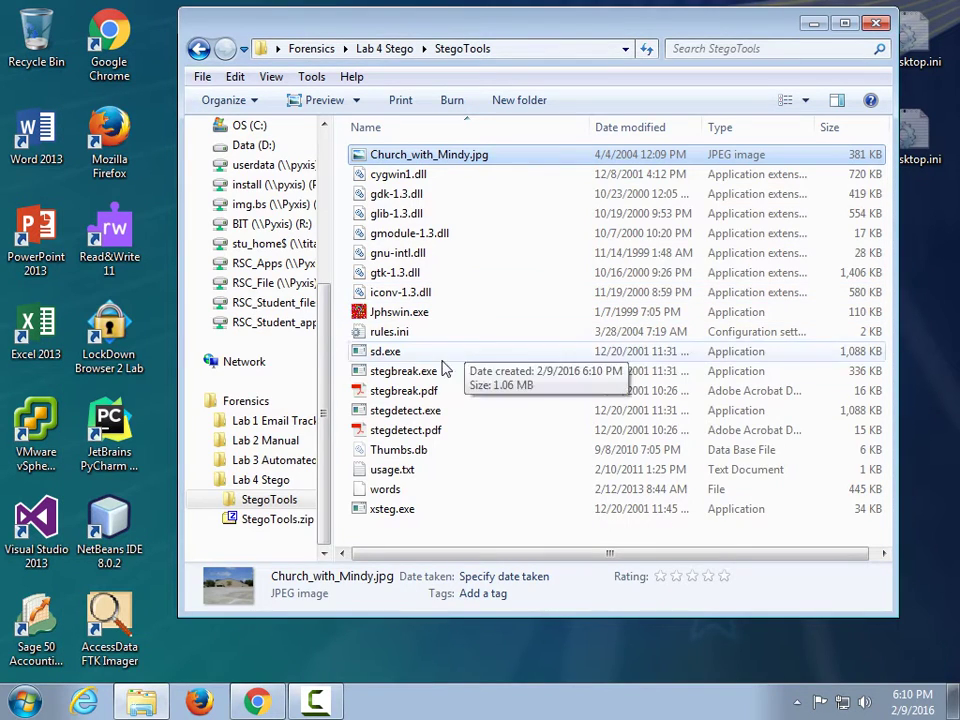
Read the usage.txt instructions in Notepad, then run stegdetect.exe from StegoTools.
{"action": "double_click", "coordinate": [402, 472]}
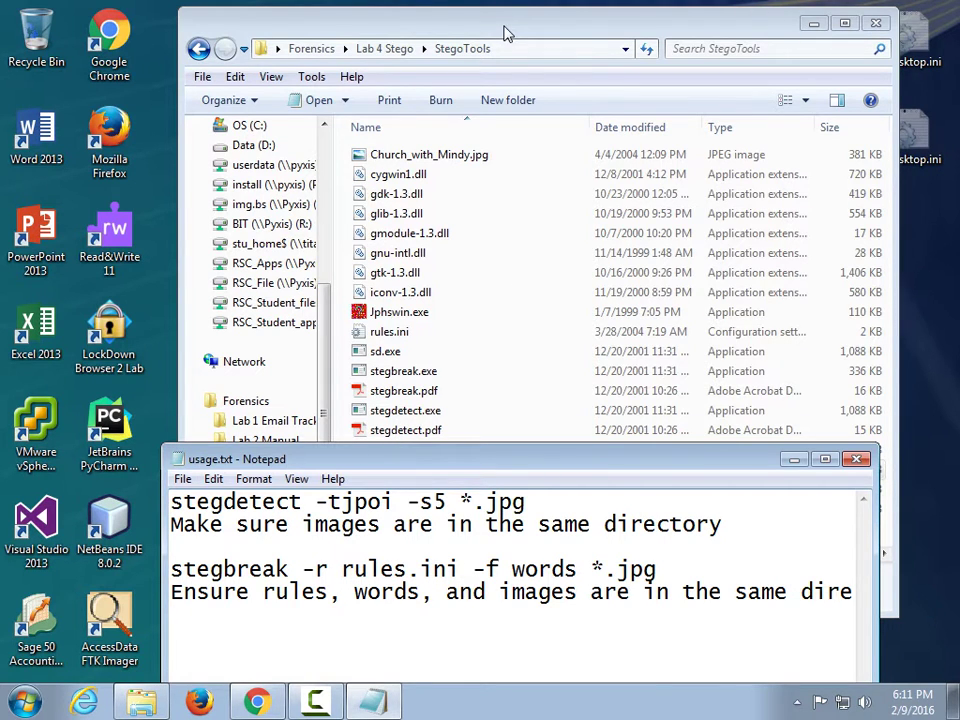
{"action": "left_click", "coordinate": [435, 258]}
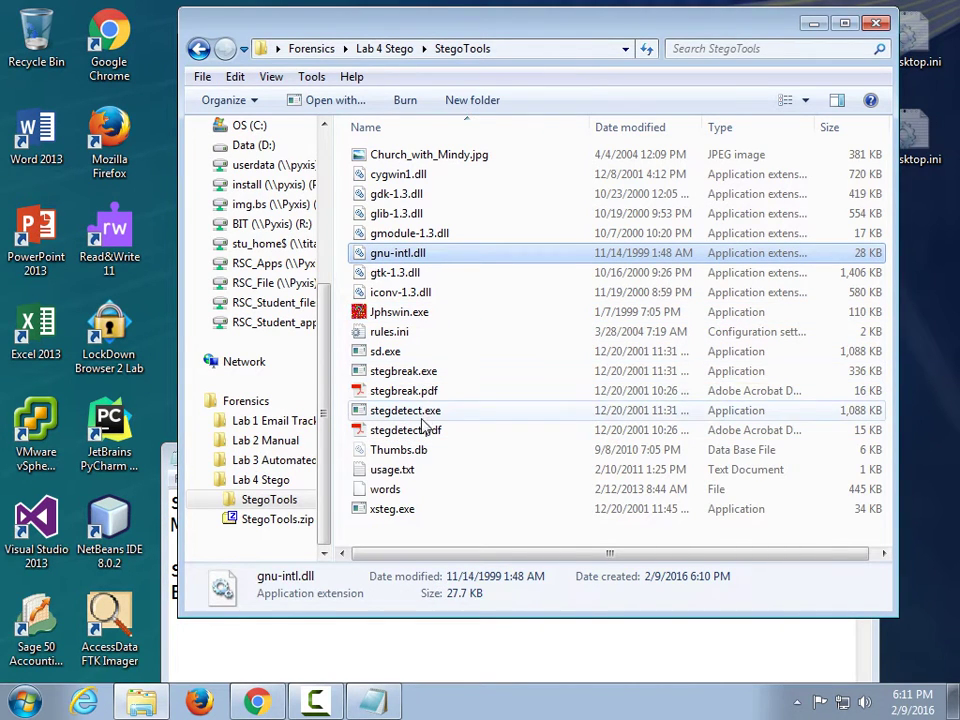
{"action": "double_click", "coordinate": [422, 417]}
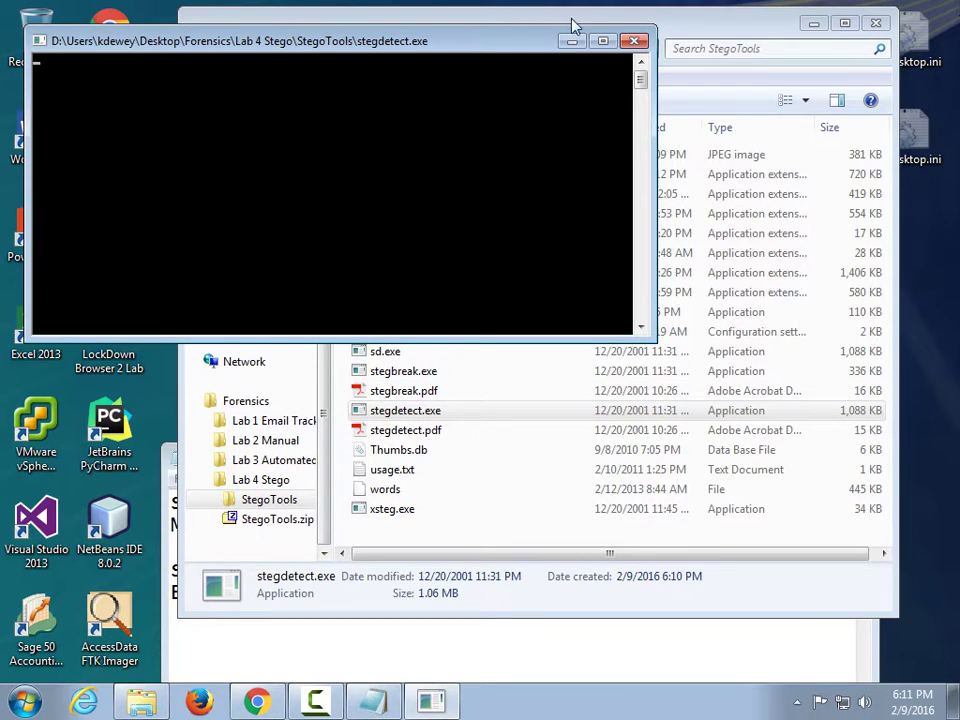
Close the stegdetect console and launch Command Prompt by searching 'cmd' in Start.
{"action": "left_click", "coordinate": [637, 42]}
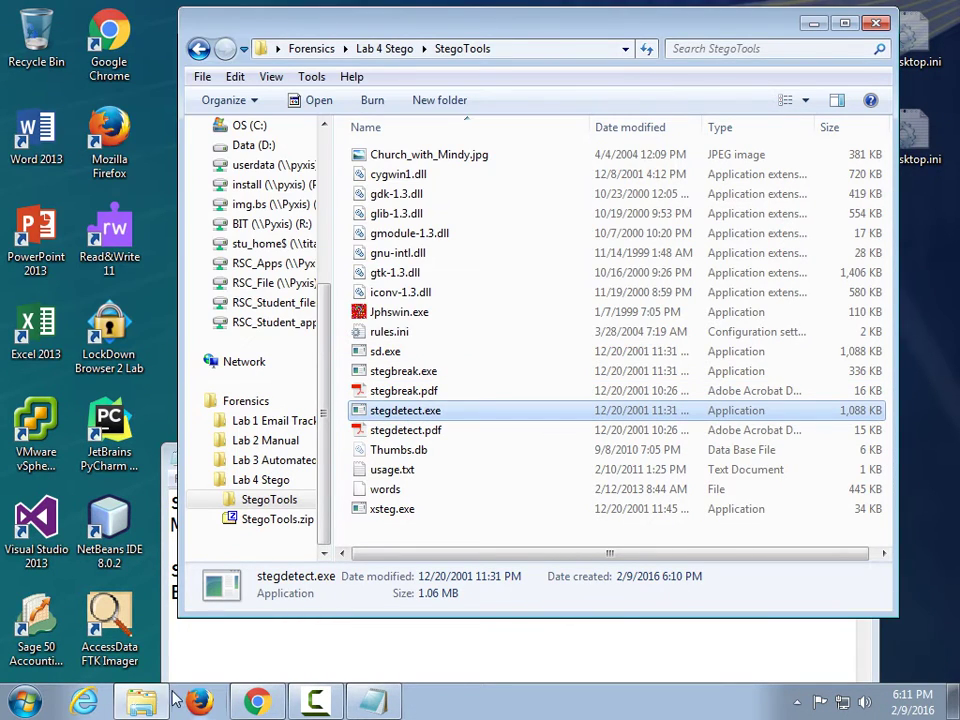
{"action": "left_click", "coordinate": [12, 705]}
{"action": "type", "text": "cmd"}
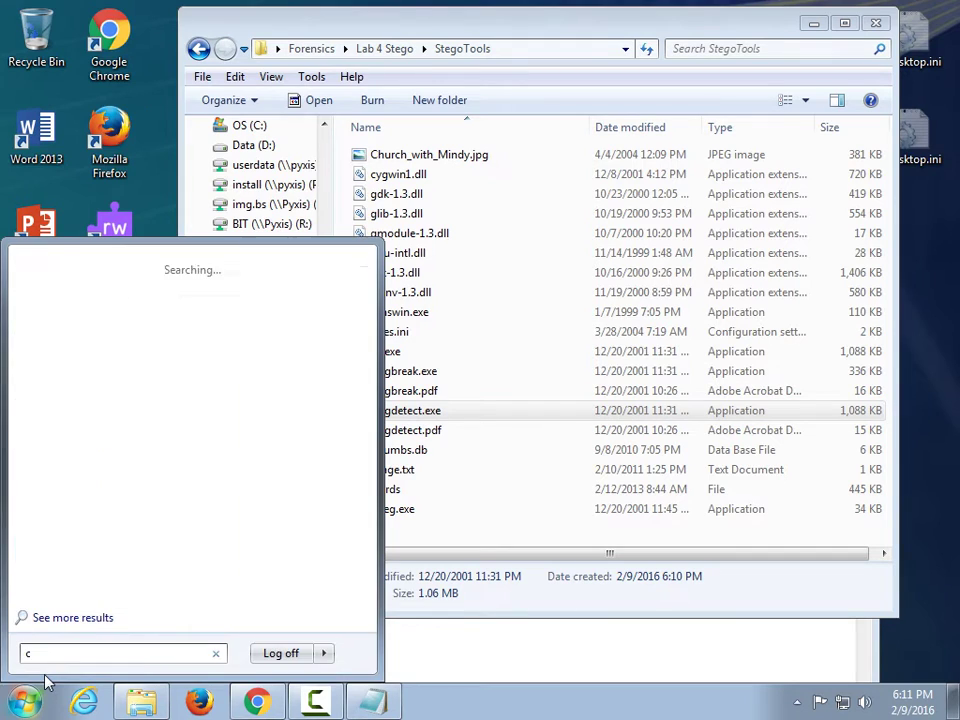
{"action": "key", "text": "Return"}
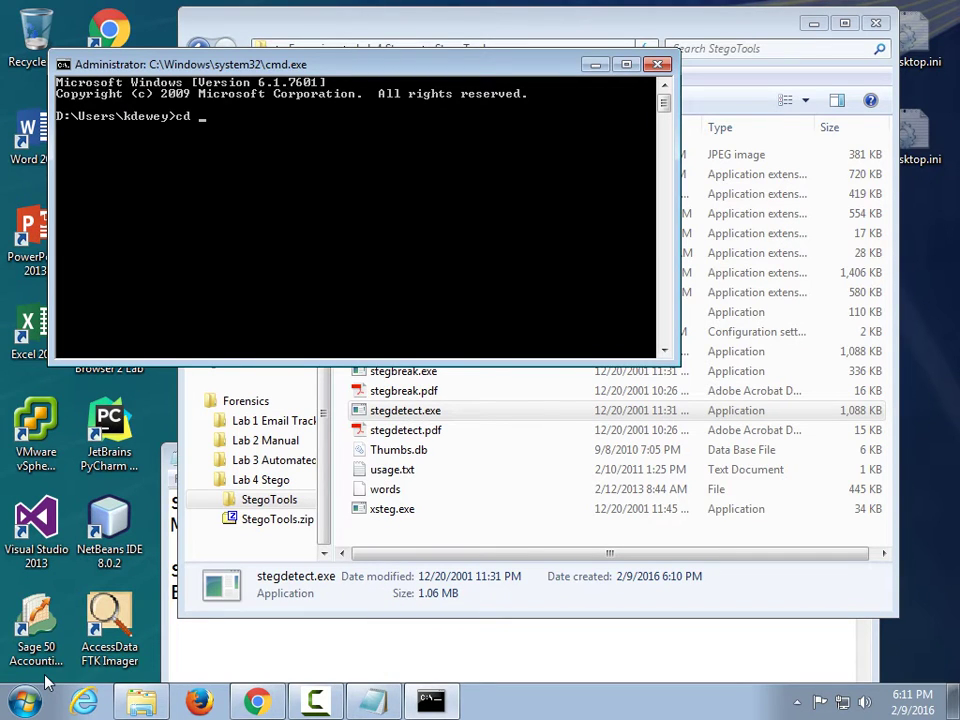
{"action": "left_click_drag", "start_coordinate": [128, 64], "coordinate": [106, 161]}
Copy the StegoTools path from Explorer's address bar and paste it into a cd command.
{"action": "left_click", "coordinate": [462, 10]}
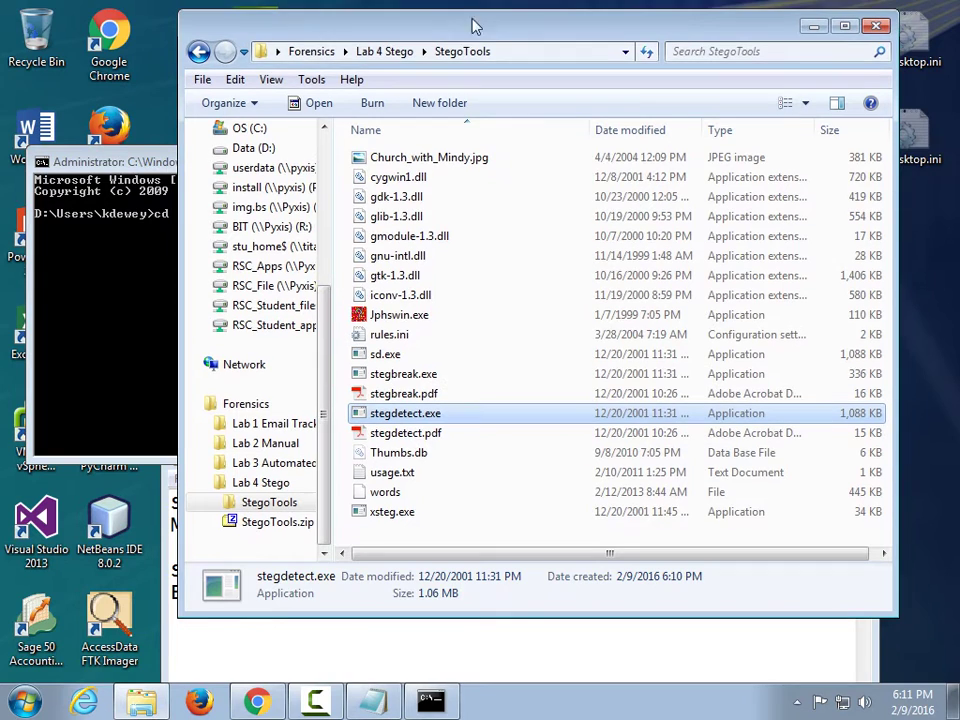
{"action": "left_click", "coordinate": [528, 54]}
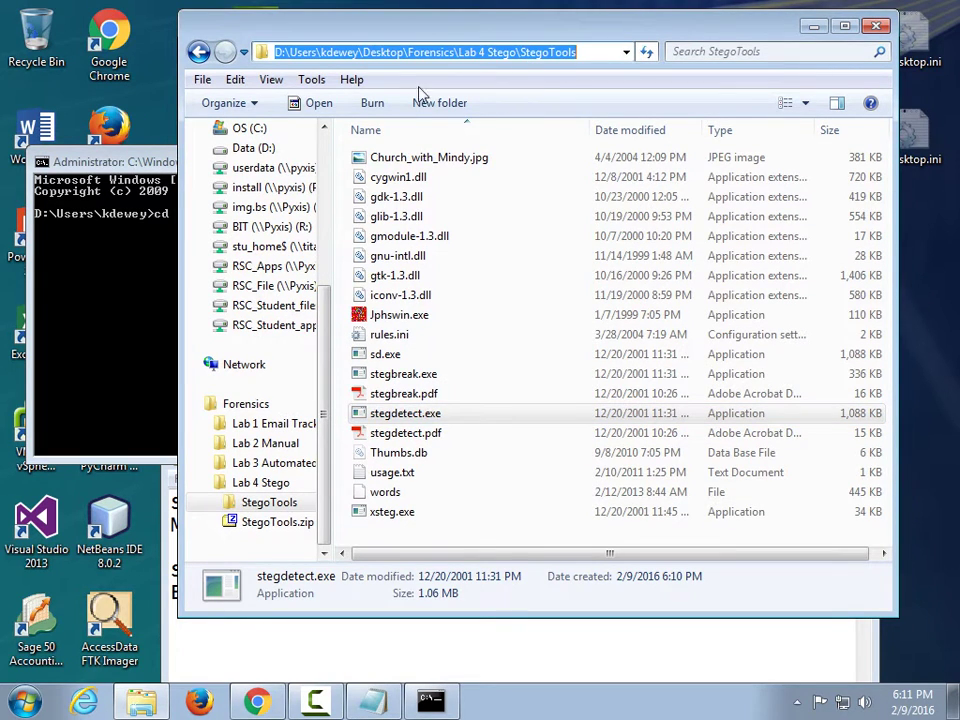
{"action": "left_click", "coordinate": [128, 226]}
{"action": "type", "text": "\\"}
{"action": "left_click", "coordinate": [506, 34]}
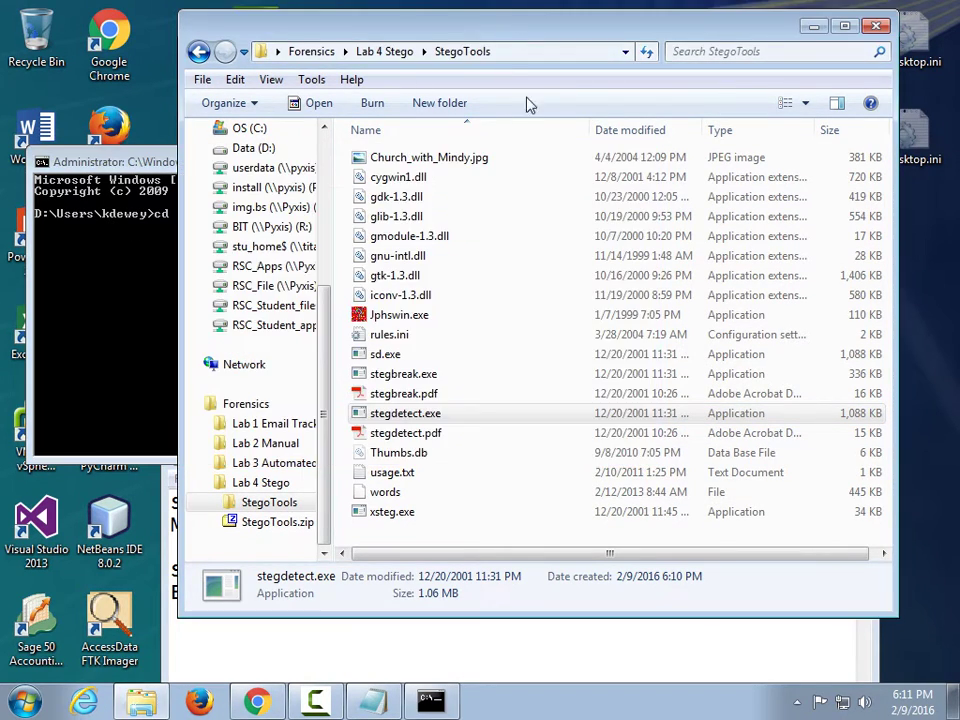
{"action": "left_click", "coordinate": [541, 57]}
{"action": "key", "text": "cmd+c"}
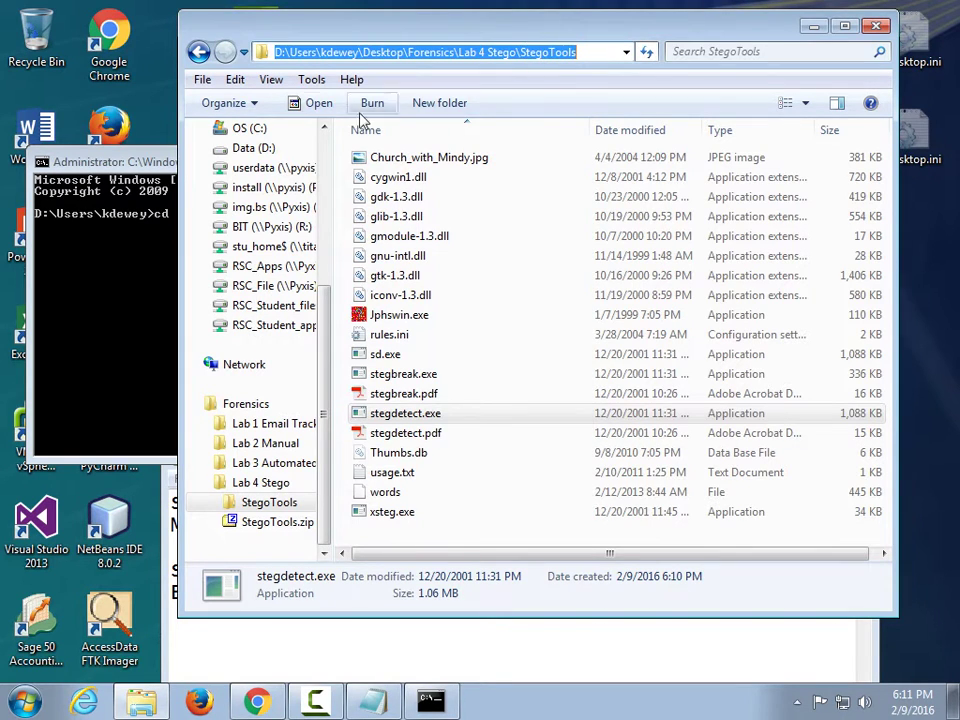
{"action": "left_click", "coordinate": [160, 228]}
{"action": "left_click", "coordinate": [42, 163]}
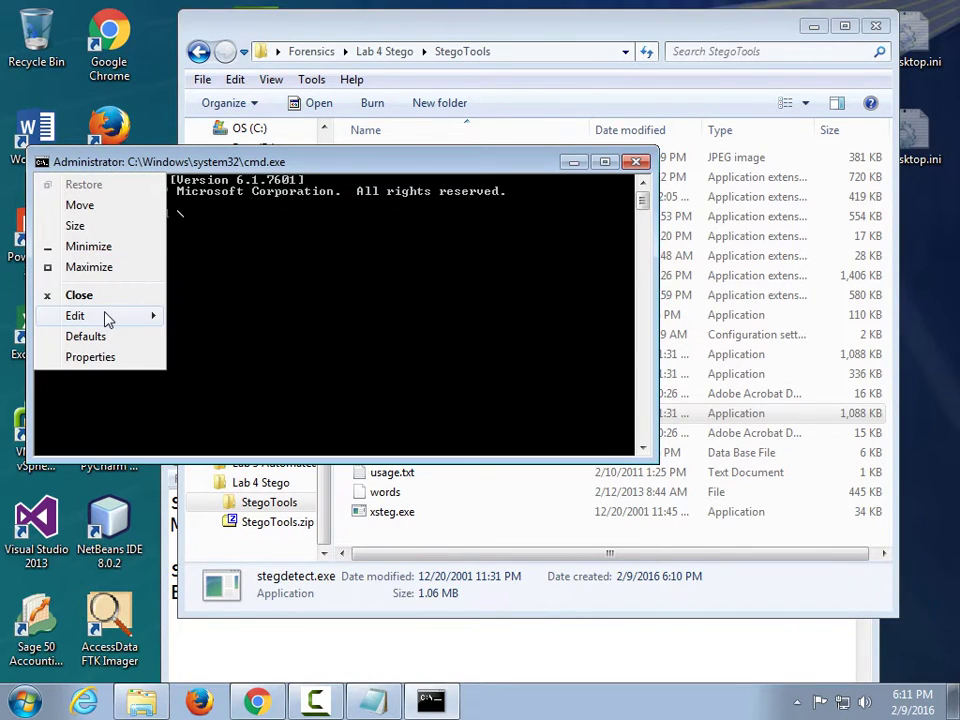
{"action": "mouse_move", "coordinate": [107, 316]}
{"action": "left_click", "coordinate": [213, 357]}
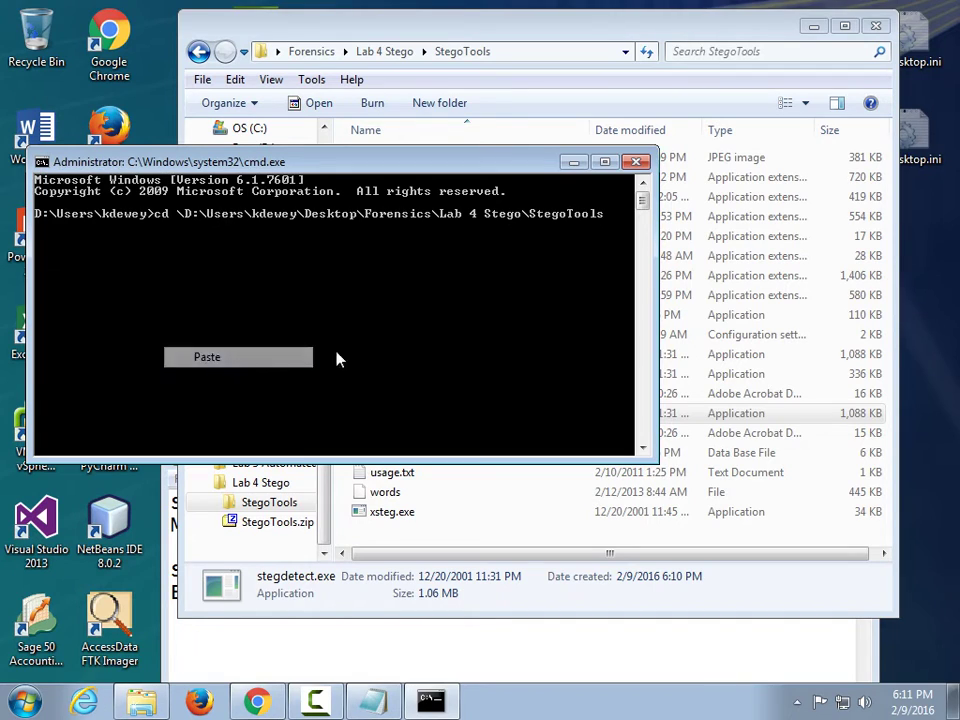
{"action": "key", "text": "Return"}
Rerun the cd command, removing the stray backslash before D:, to enter StegoTools.
{"action": "key", "text": "Up"}
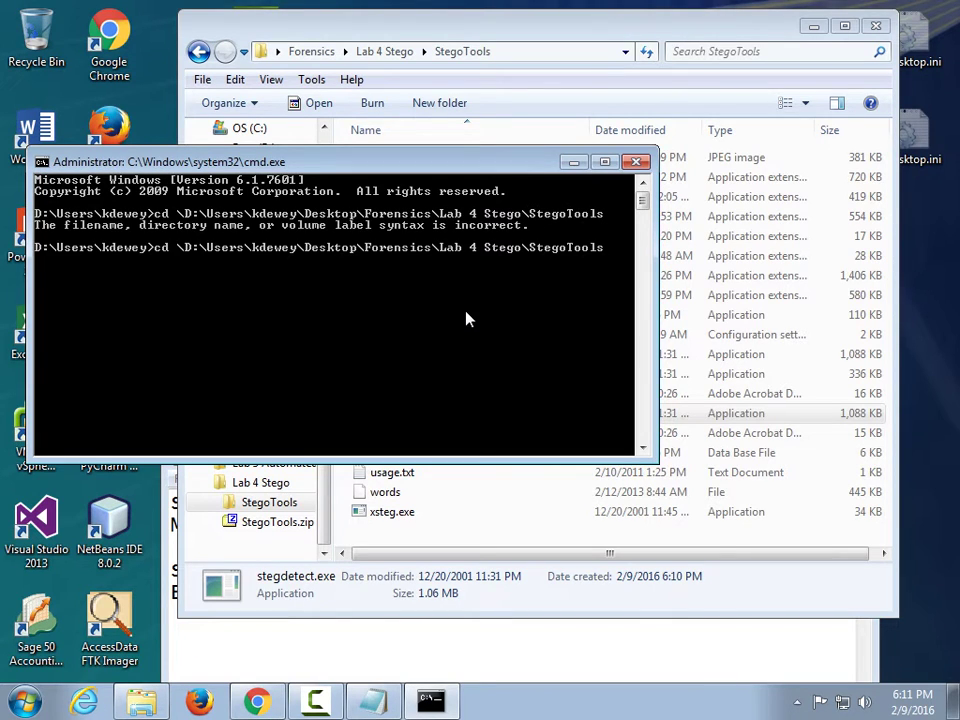
{"action": "key", "text": "Left"}
{"action": "key", "text": "Left"}
{"action": "key", "text": "Left"}
{"action": "key", "text": "Left"}
{"action": "key", "text": "Left"}
{"action": "key", "text": "Left"}
{"action": "key", "text": "Left"}
{"action": "key", "text": "Left"}
{"action": "key", "text": "Left"}
{"action": "key", "text": "Left"}
{"action": "key", "text": "Left"}
{"action": "key", "text": "Left"}
{"action": "key", "text": "Left"}
{"action": "key", "text": "Left"}
{"action": "key", "text": "Left"}
{"action": "key", "text": "Left"}
{"action": "key", "text": "Left"}
{"action": "key", "text": "Left"}
{"action": "key", "text": "Left"}
{"action": "key", "text": "Left"}
{"action": "key", "text": "Return"}
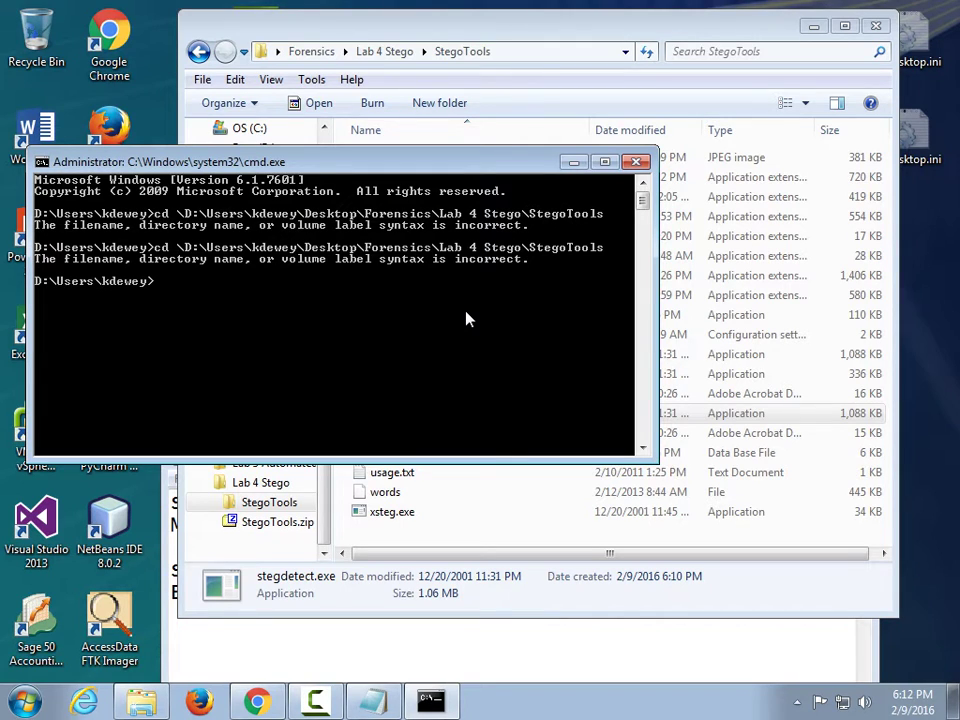
{"action": "key", "text": "Up"}
{"action": "key", "text": "Left"}
{"action": "key", "text": "Left"}
{"action": "key", "text": "Left"}
{"action": "key", "text": "Left"}
{"action": "key", "text": "Left"}
{"action": "key", "text": "Left"}
{"action": "key", "text": "Left"}
{"action": "key", "text": "Left"}
{"action": "key", "text": "Left"}
{"action": "key", "text": "Left"}
{"action": "key", "text": "Left"}
{"action": "key", "text": "Left"}
{"action": "key", "text": "Left"}
{"action": "key", "text": "Left"}
{"action": "key", "text": "Left"}
{"action": "key", "text": "Left"}
{"action": "key", "text": "Left"}
{"action": "key", "text": "Left"}
{"action": "key", "text": "Left"}
{"action": "key", "text": "Left"}
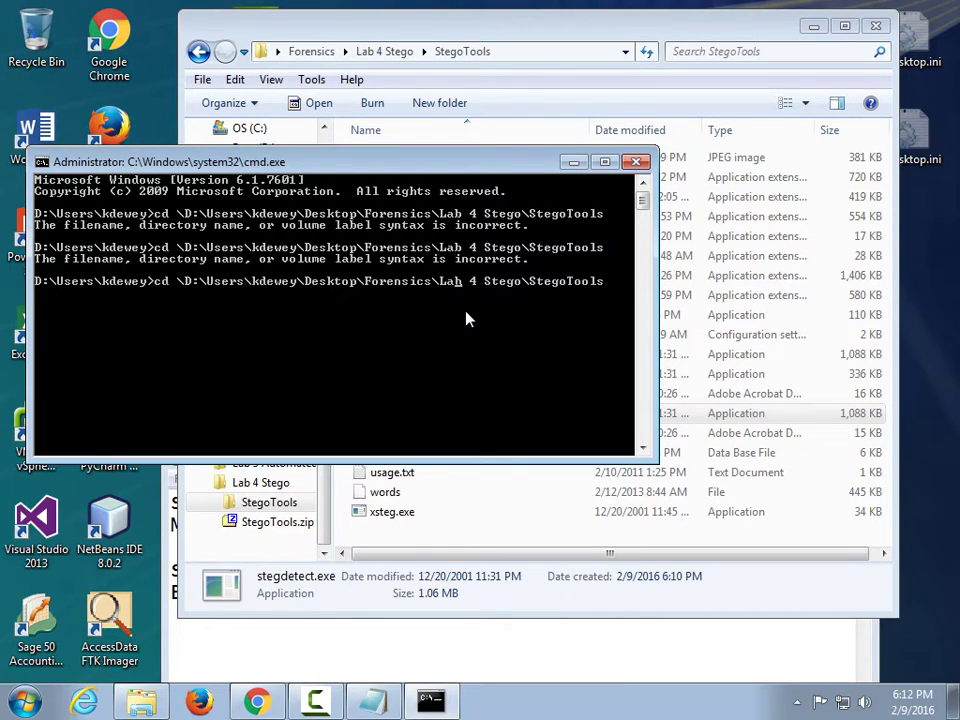
{"action": "key", "text": "Left"}
{"action": "key", "text": "Left"}
{"action": "key", "text": "Left"}
{"action": "key", "text": "Left"}
{"action": "key", "text": "Left"}
{"action": "key", "text": "Left"}
{"action": "key", "text": "Left"}
{"action": "key", "text": "Left"}
{"action": "key", "text": "Left"}
{"action": "key", "text": "Left"}
{"action": "key", "text": "Left"}
{"action": "key", "text": "Left"}
{"action": "key", "text": "Left"}
{"action": "key", "text": "Left"}
{"action": "key", "text": "Left"}
{"action": "key", "text": "Left"}
{"action": "key", "text": "Left"}
{"action": "key", "text": "Left"}
{"action": "key", "text": "Left"}
{"action": "key", "text": "Left"}
{"action": "key", "text": "BackSpace"}
{"action": "key", "text": "Return"}
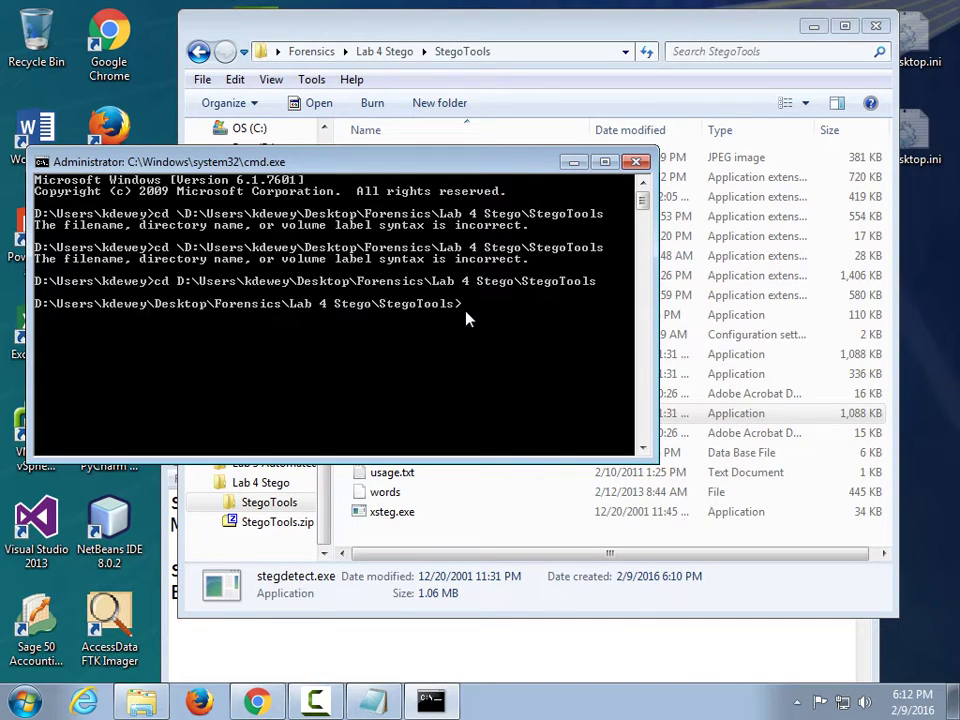
{"action": "left_click", "coordinate": [482, 31]}
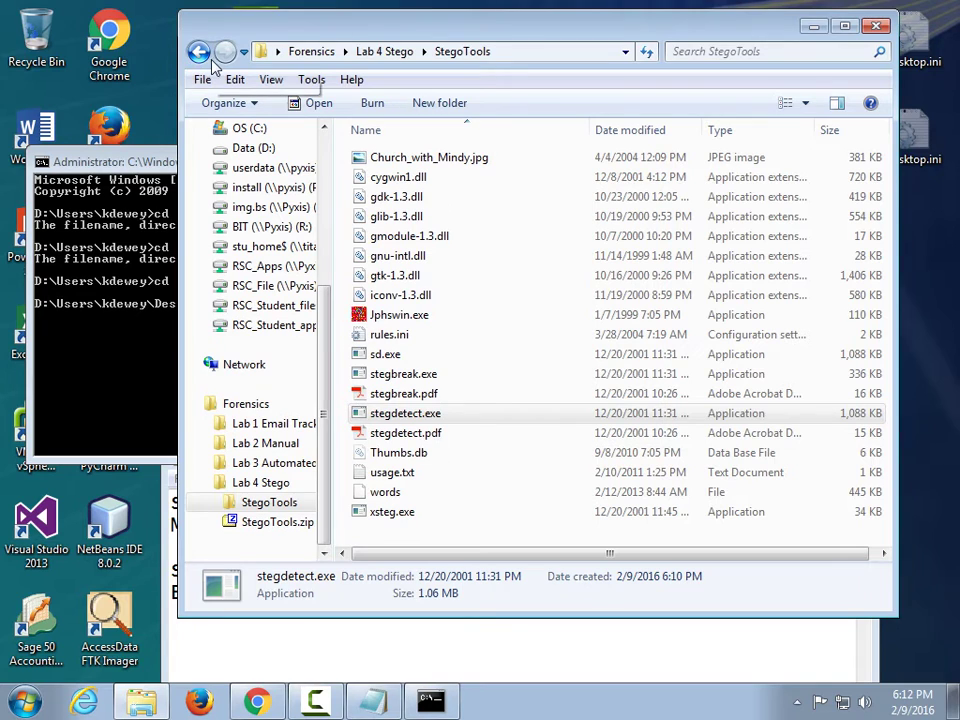
{"action": "left_click", "coordinate": [152, 345]}
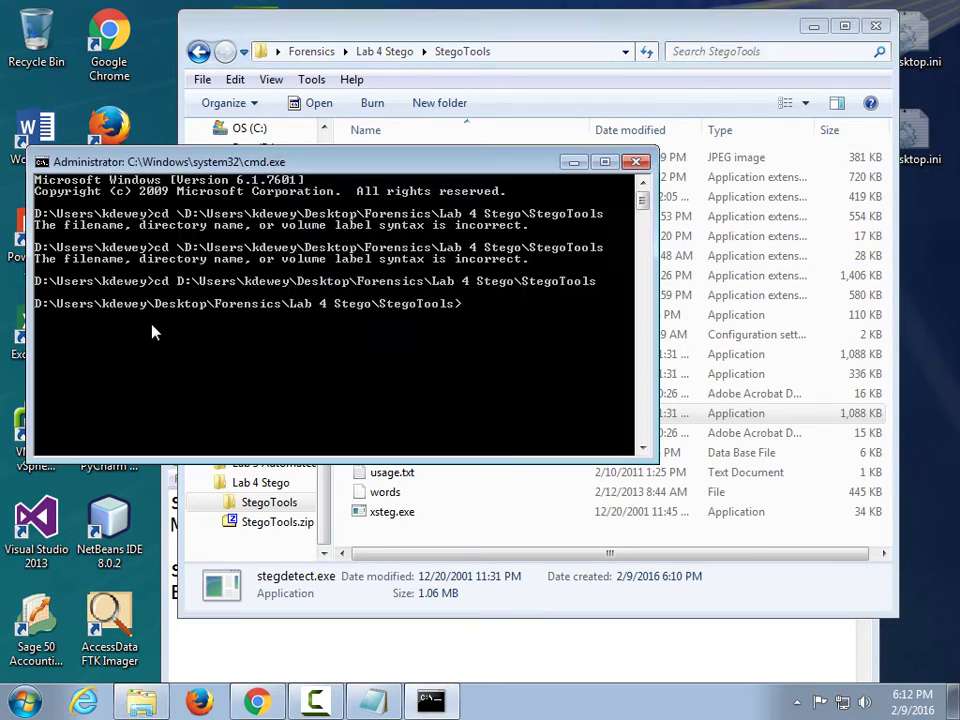
Copy 'stegdetect -tjpoi -s5 *.jpg' from usage.txt, paste it into Command Prompt, and run it.
{"action": "left_click", "coordinate": [370, 702]}
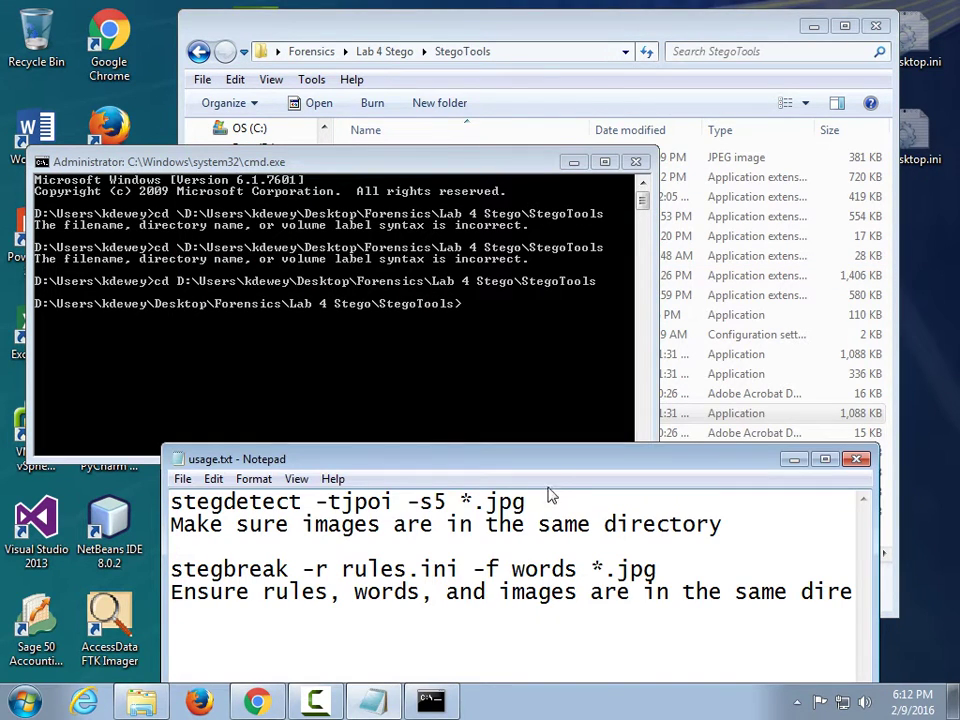
{"action": "left_click_drag", "start_coordinate": [536, 499], "coordinate": [102, 500]}
{"action": "key", "text": "cmd+c"}
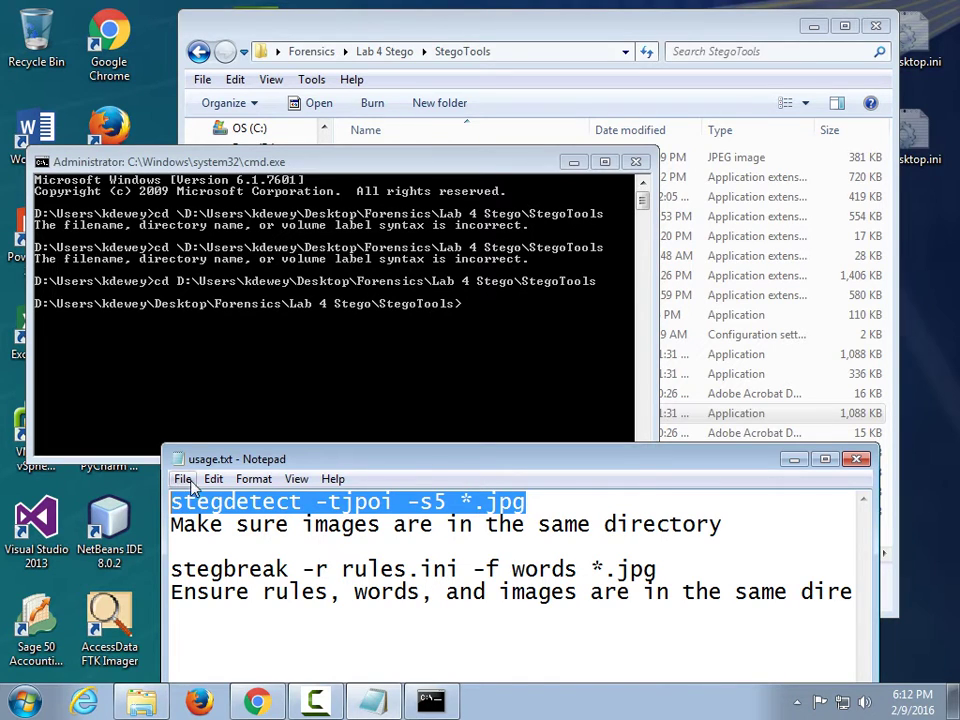
{"action": "left_click", "coordinate": [240, 368]}
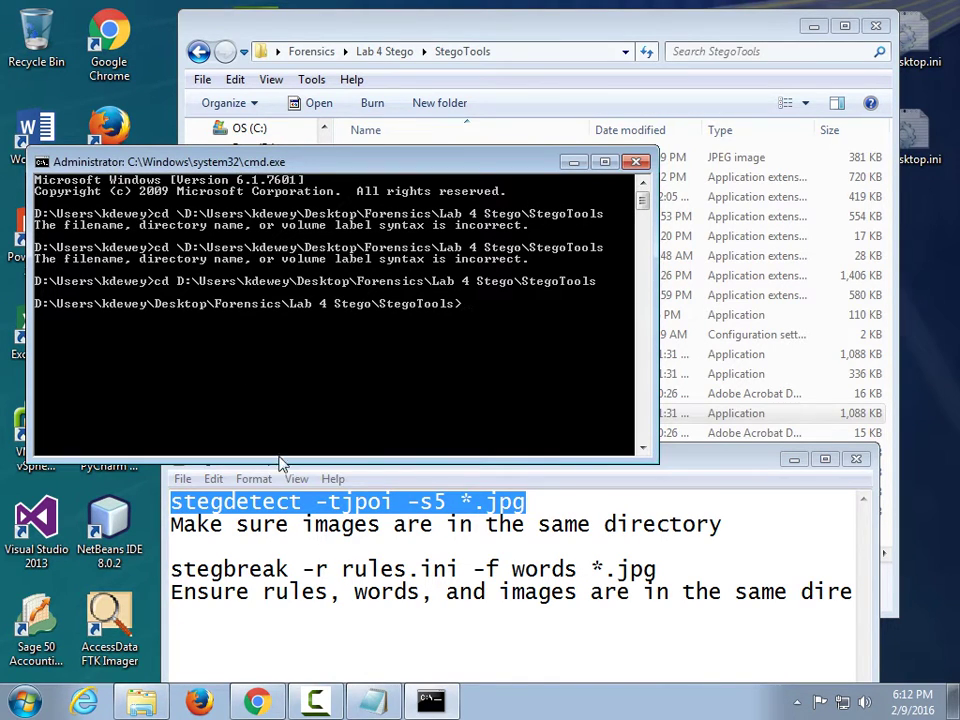
{"action": "left_click", "coordinate": [42, 162]}
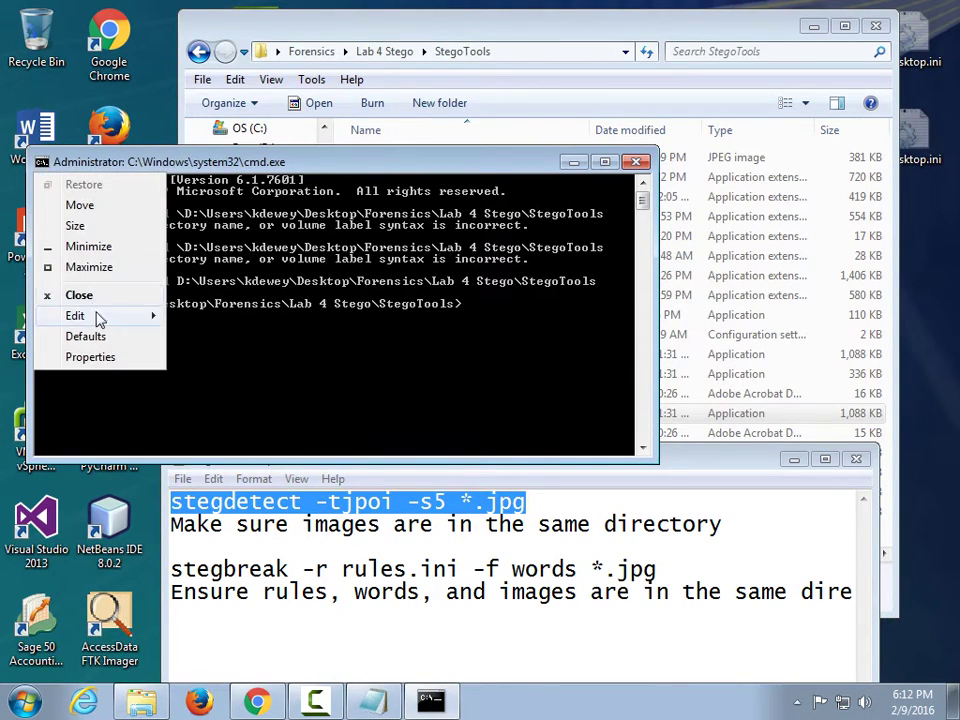
{"action": "mouse_move", "coordinate": [75, 316]}
{"action": "left_click", "coordinate": [207, 357]}
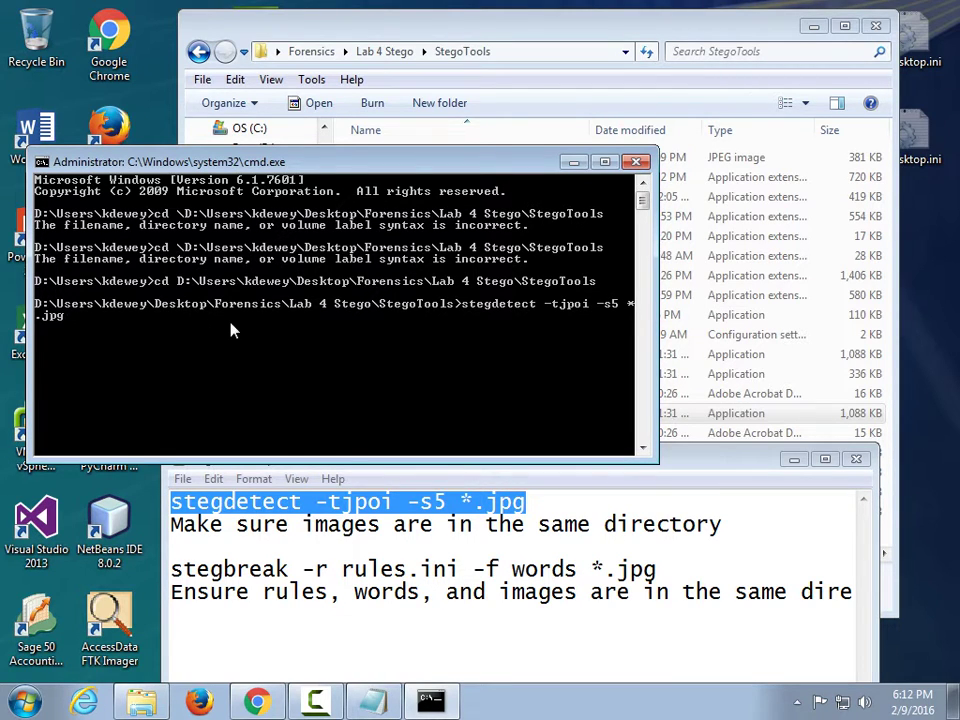
{"action": "key", "text": "Return"}
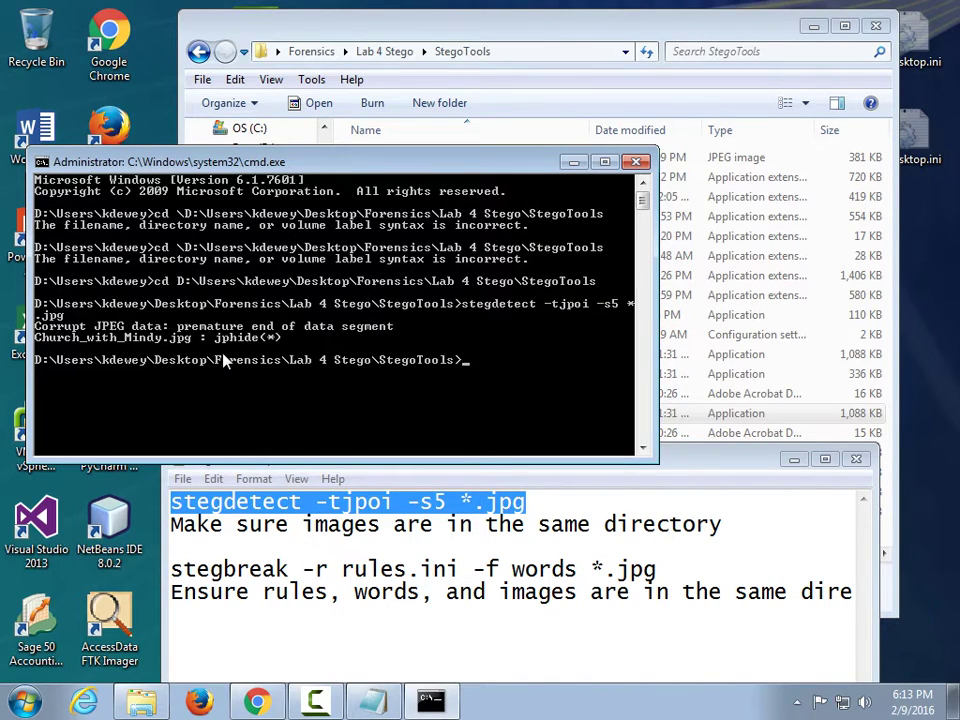
Open stegdetect.pdf in Acrobat Reader, skim the manual, and close it.
{"action": "left_click", "coordinate": [542, 30]}
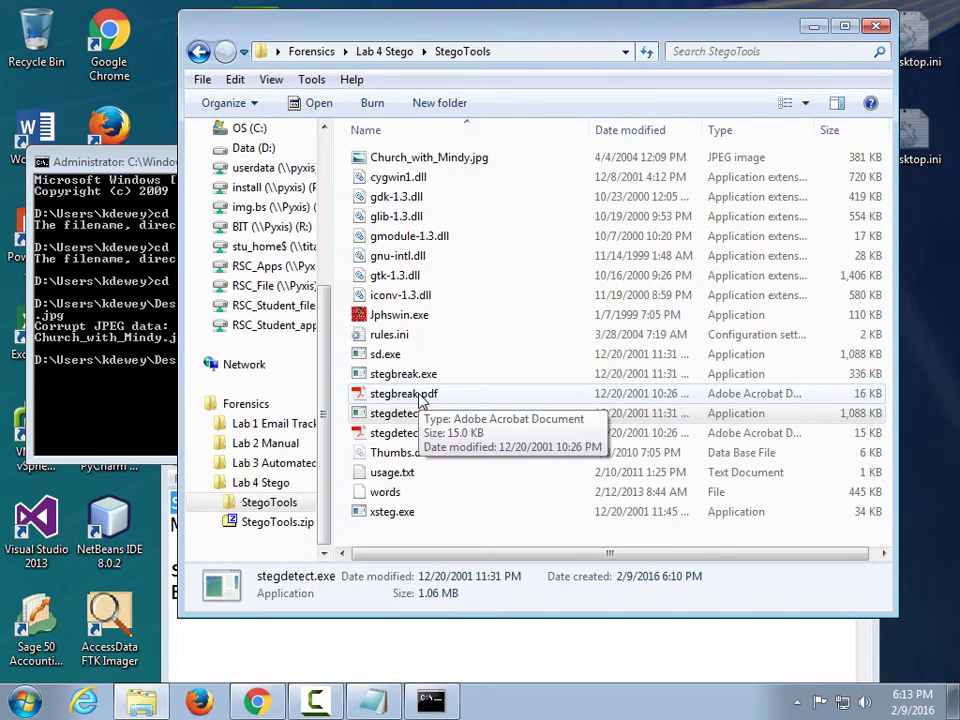
{"action": "left_click", "coordinate": [418, 437]}
{"action": "double_click", "coordinate": [418, 437]}
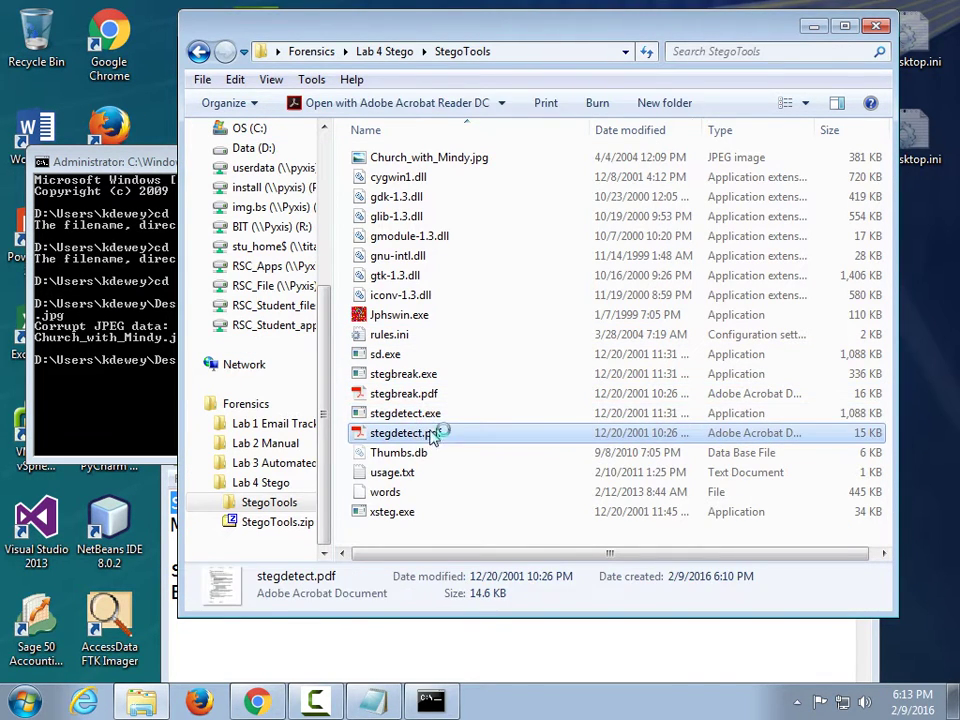
{"action": "scroll", "coordinate": [443, 324], "scroll_direction": "down", "scroll_amount": 6}
{"action": "scroll", "coordinate": [443, 324], "scroll_direction": "up", "scroll_amount": 6}
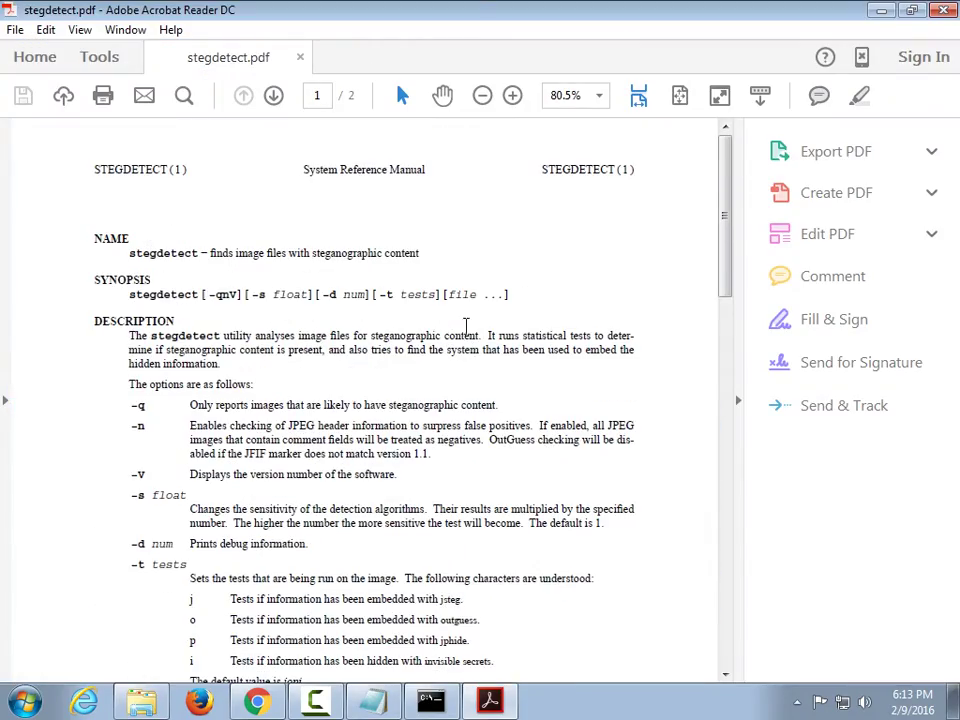
{"action": "left_click", "coordinate": [943, 10]}
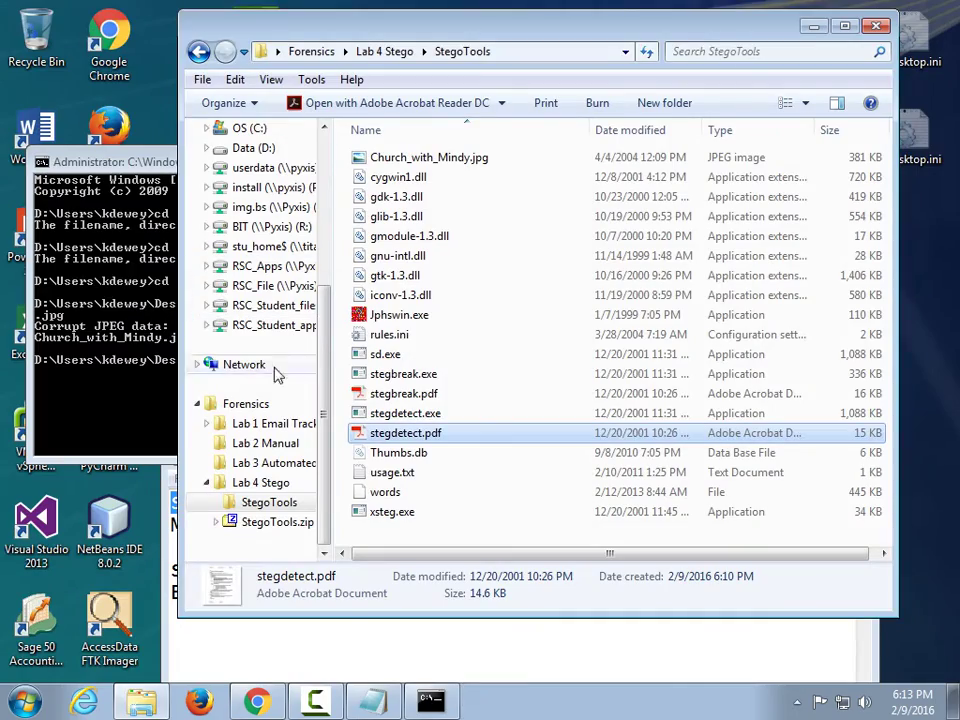
Select the stegbreak command line in usage.txt and return to Command Prompt.
{"action": "left_click", "coordinate": [372, 700]}
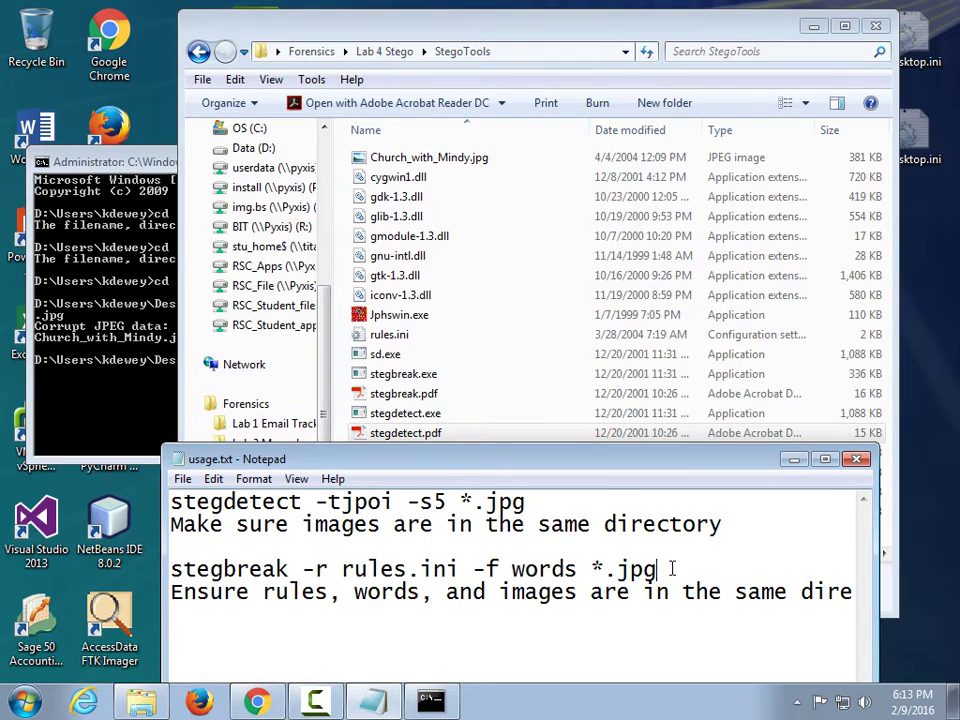
{"action": "left_click_drag", "start_coordinate": [670, 569], "coordinate": [170, 569]}
{"action": "key", "text": "cmd+c"}
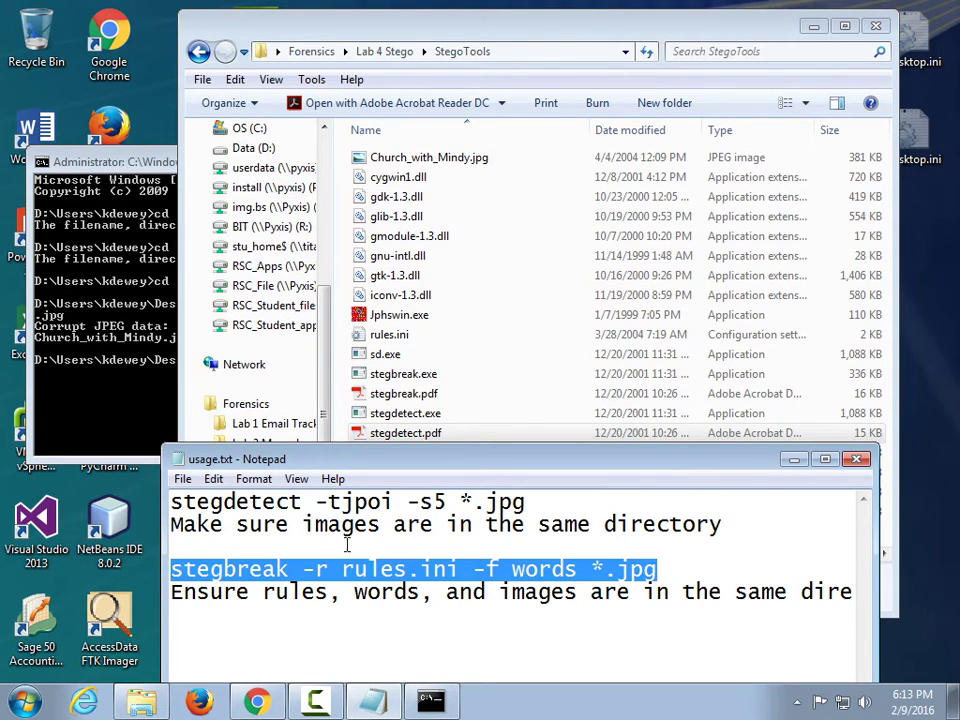
{"action": "left_click", "coordinate": [148, 302]}
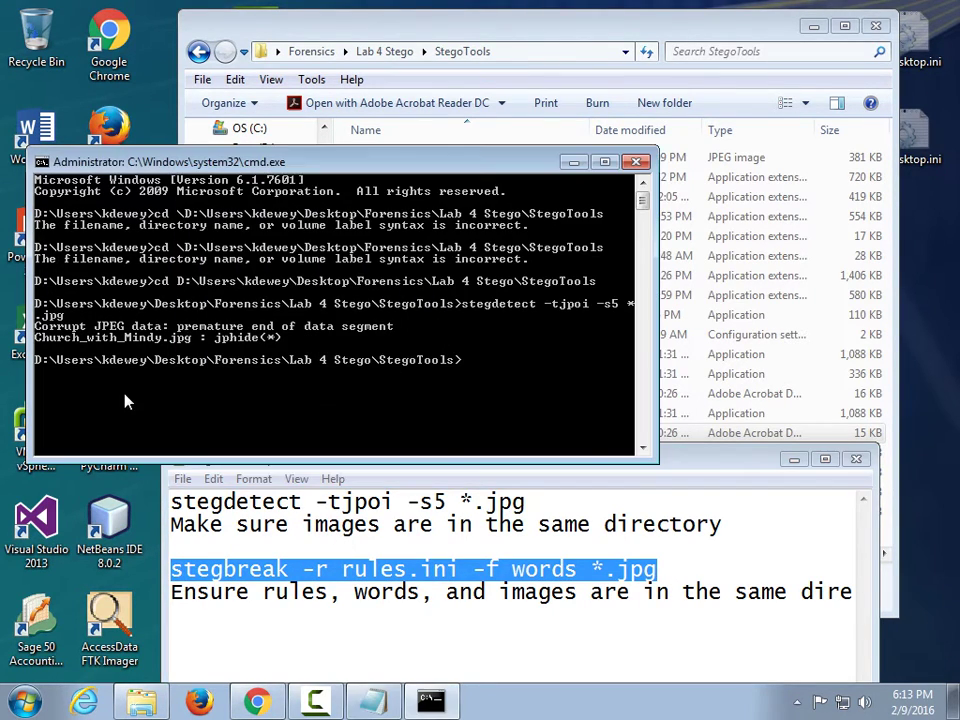
Paste 'stegbreak -r rules.ini -f words *.jpg' into Command Prompt and run it.
{"action": "left_click", "coordinate": [42, 163]}
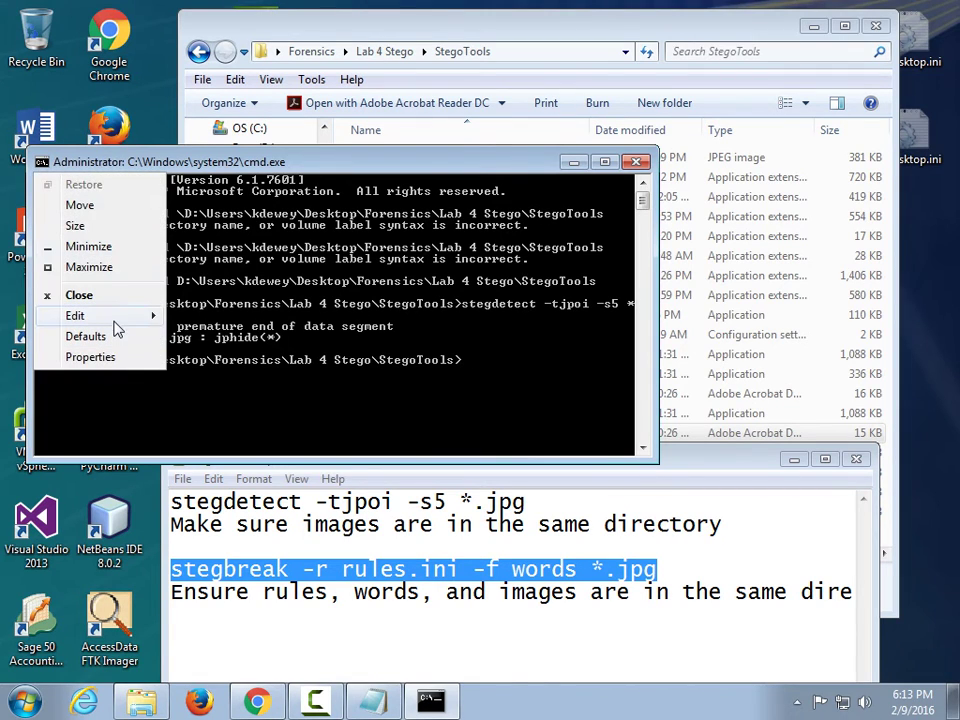
{"action": "mouse_move", "coordinate": [152, 317]}
{"action": "left_click", "coordinate": [198, 362]}
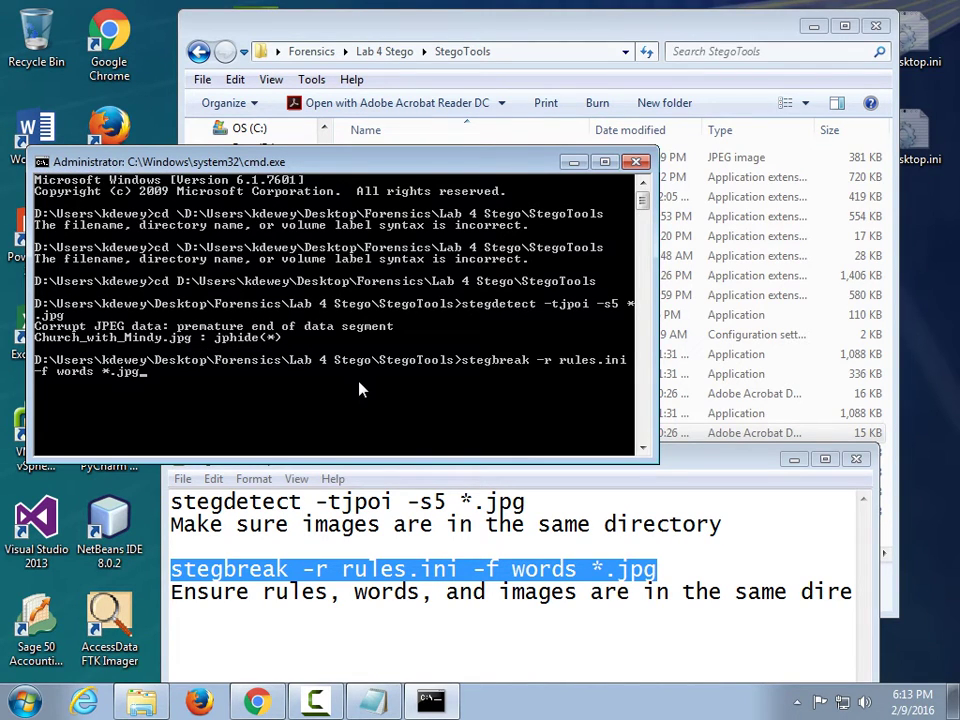
{"action": "key", "text": "Return"}
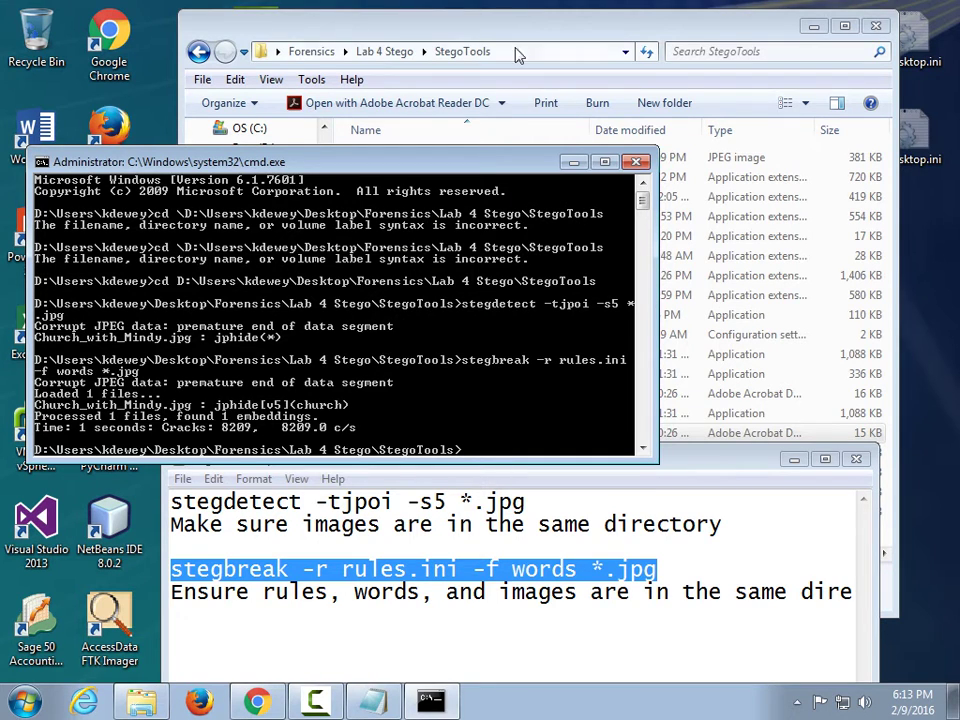
Launch Jphswin.exe, accept the license terms, and load Church_with_Mindy.jpg as the input jpeg.
{"action": "left_click", "coordinate": [389, 20]}
{"action": "left_click", "coordinate": [390, 318]}
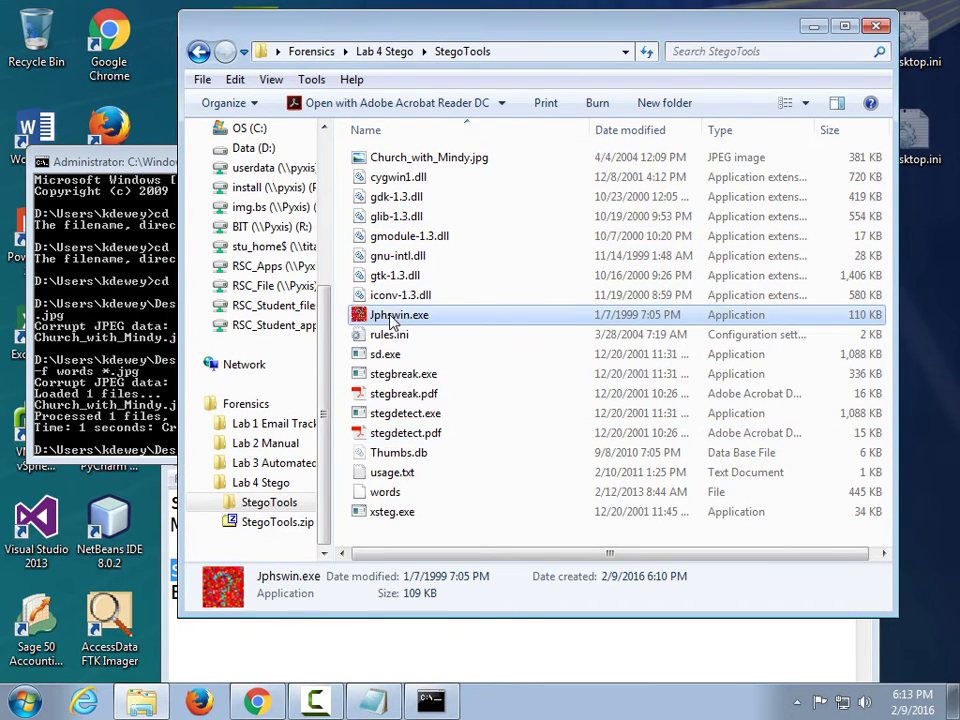
{"action": "double_click", "coordinate": [390, 318]}
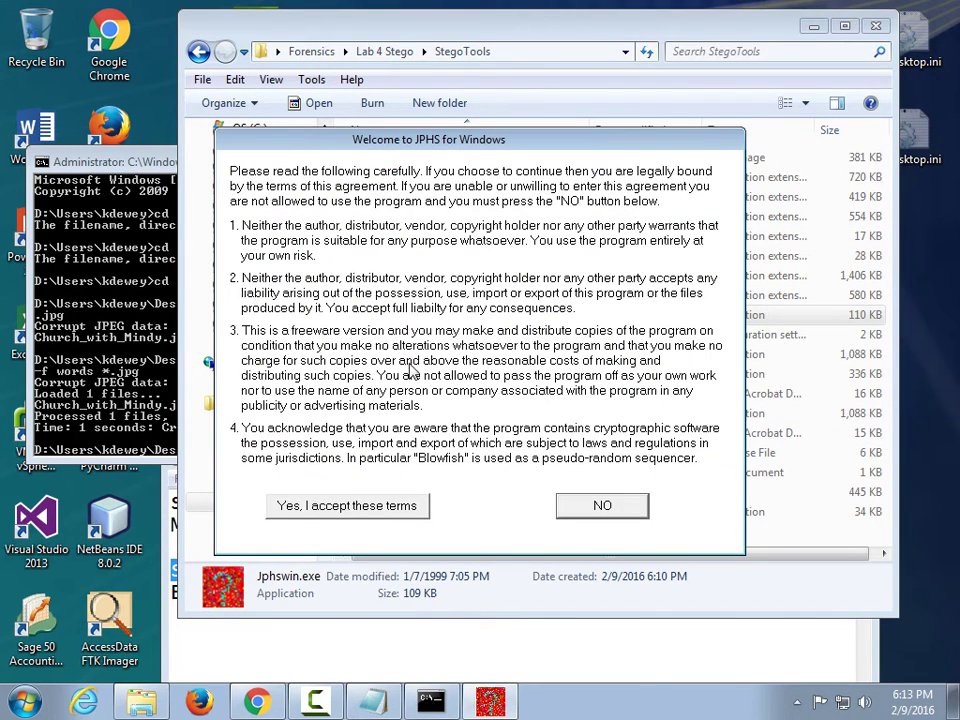
{"action": "left_click", "coordinate": [390, 508]}
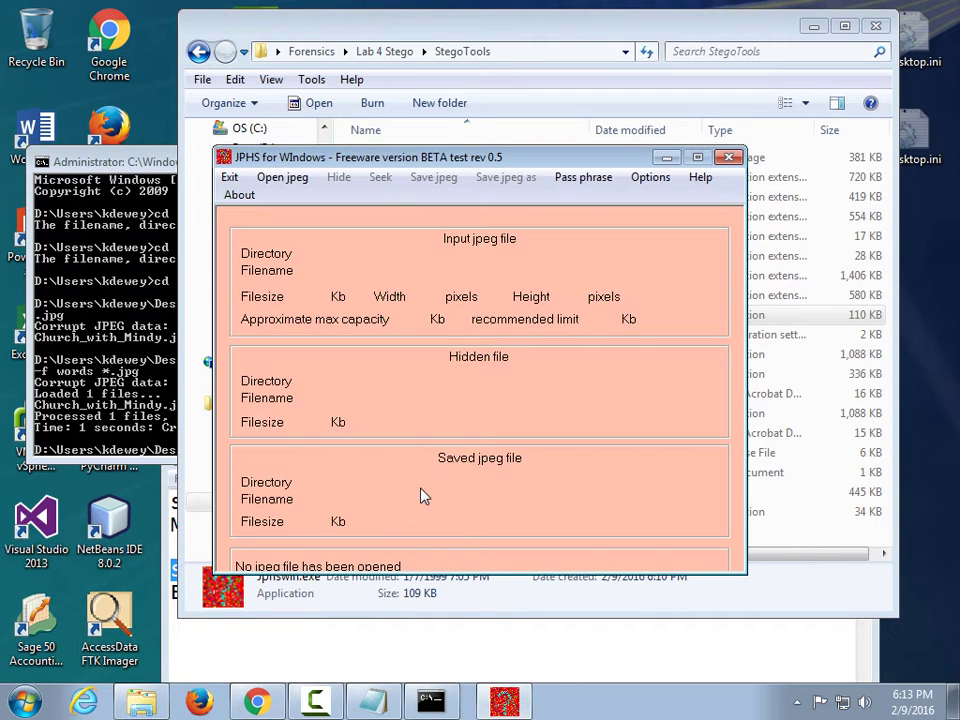
{"action": "left_click", "coordinate": [296, 178]}
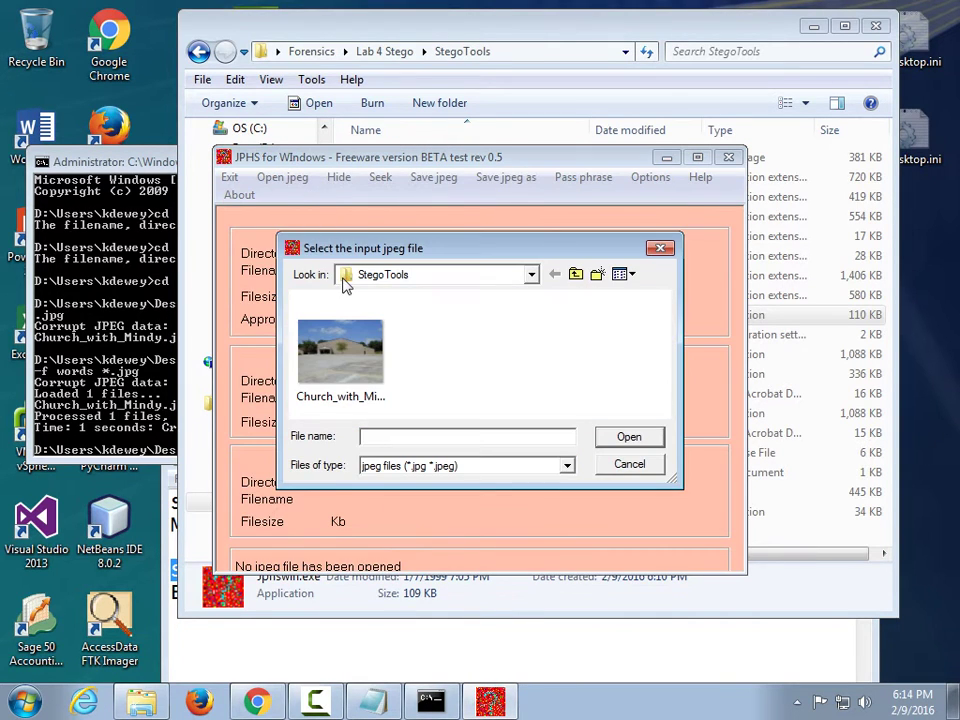
{"action": "left_click", "coordinate": [345, 384]}
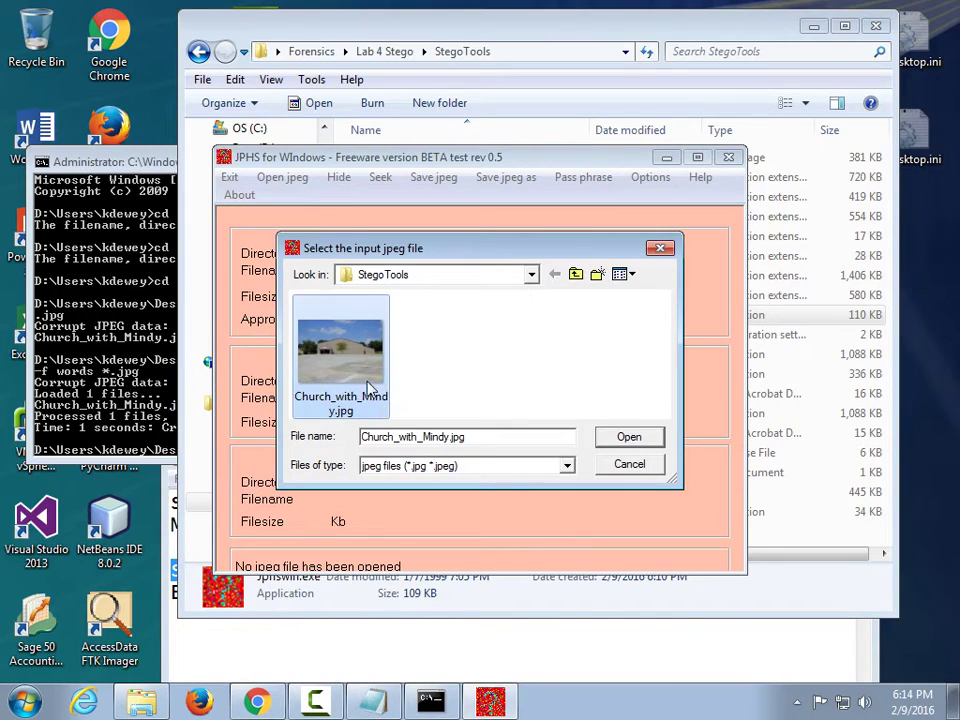
{"action": "left_click", "coordinate": [628, 442]}
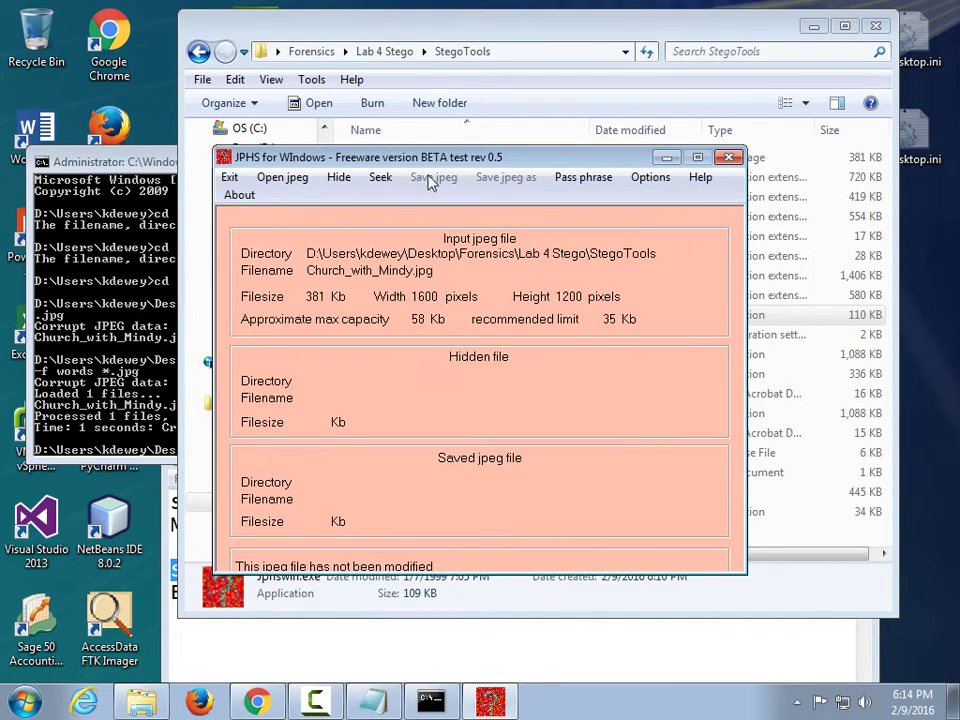
Seek the hidden data with the cracked passphrase entered twice, save it as file.txt, and close JPHS.
{"action": "left_click", "coordinate": [381, 182]}
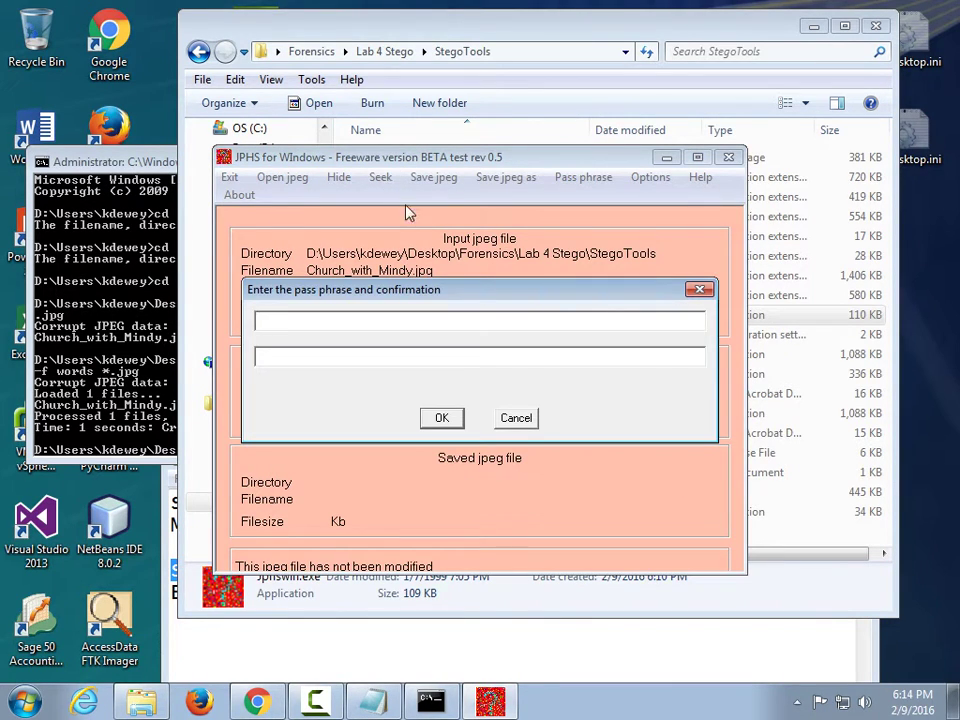
{"action": "type", "text": "******"}
{"action": "key", "text": "Tab"}
{"action": "type", "text": "******"}
{"action": "key", "text": "Return"}
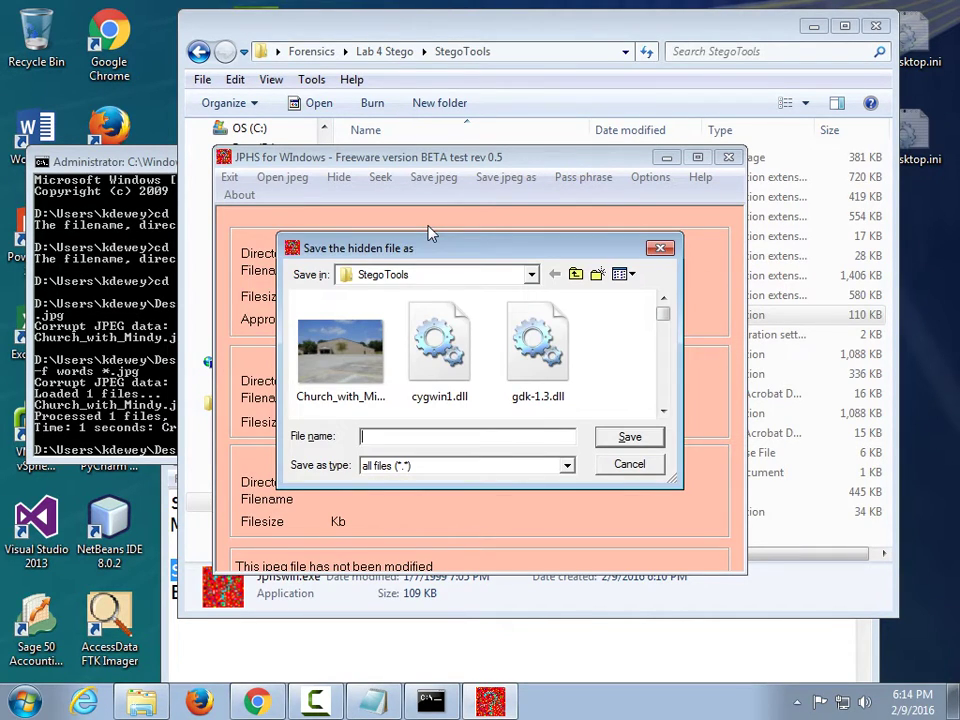
{"action": "type", "text": "file.txt"}
{"action": "key", "text": "Return"}
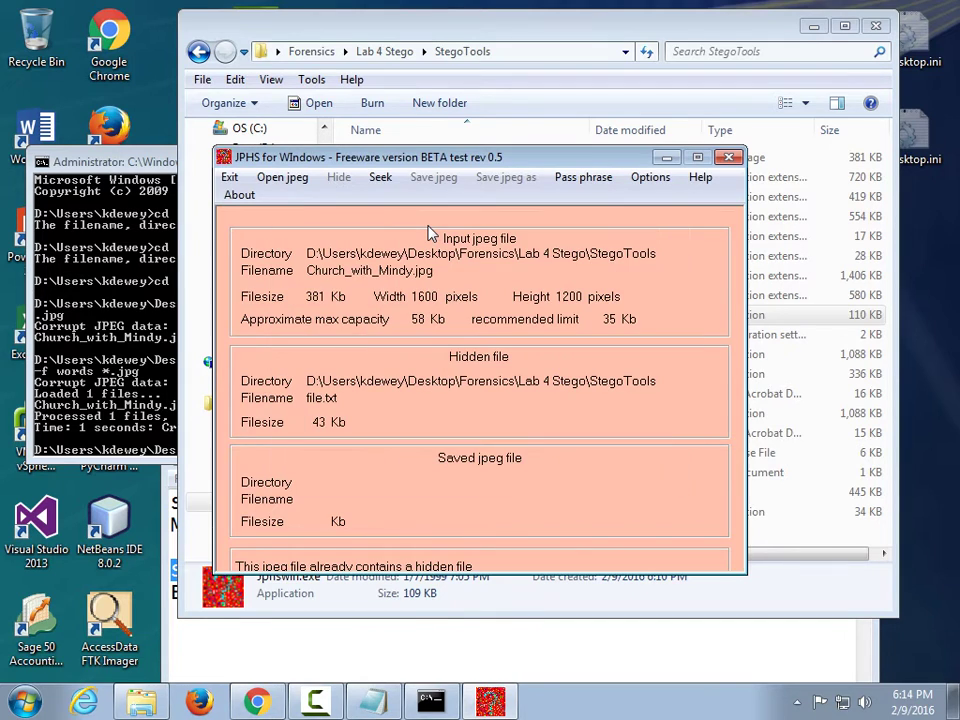
{"action": "left_click", "coordinate": [729, 159]}
{"action": "left_click", "coordinate": [385, 492]}
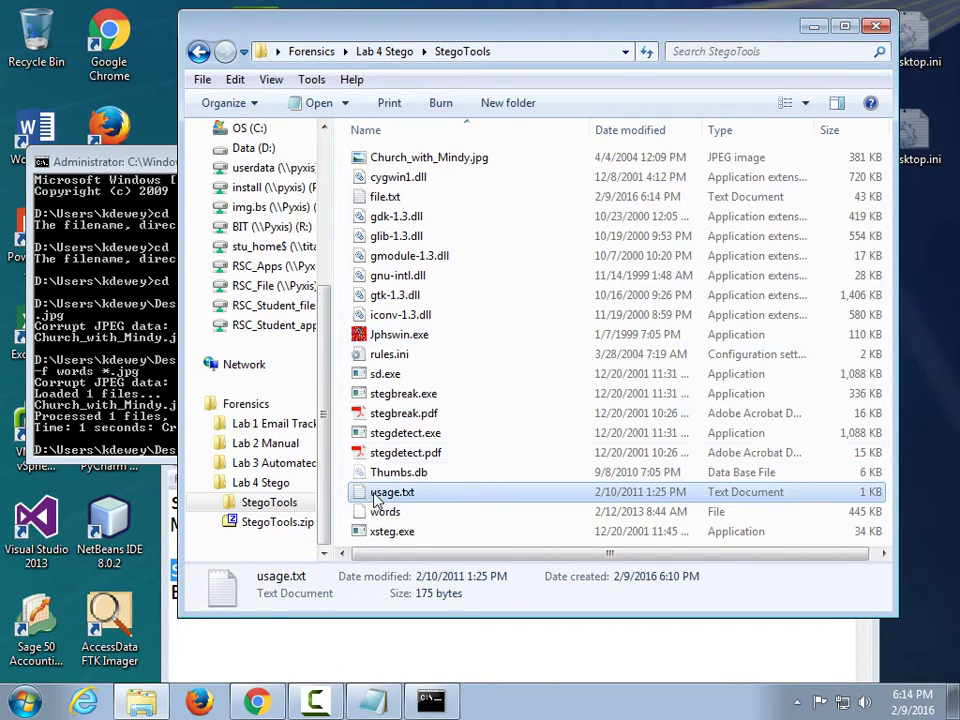
View file.txt in Notepad, finding binary JFIF image data, then close Notepad.
{"action": "double_click", "coordinate": [388, 198]}
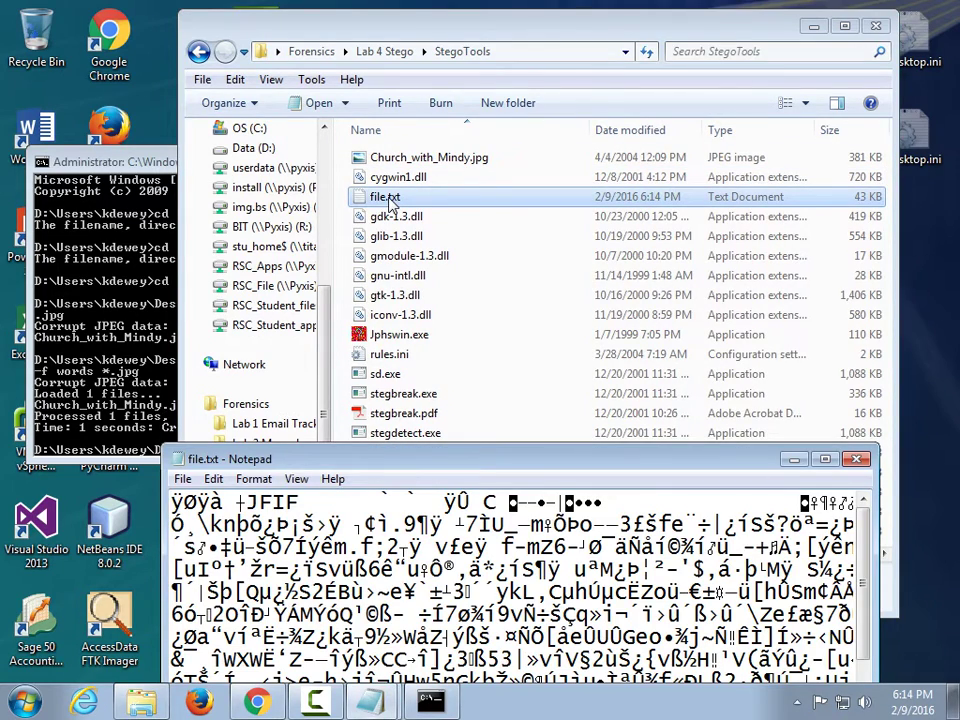
{"action": "left_click_drag", "start_coordinate": [456, 458], "coordinate": [401, 108]}
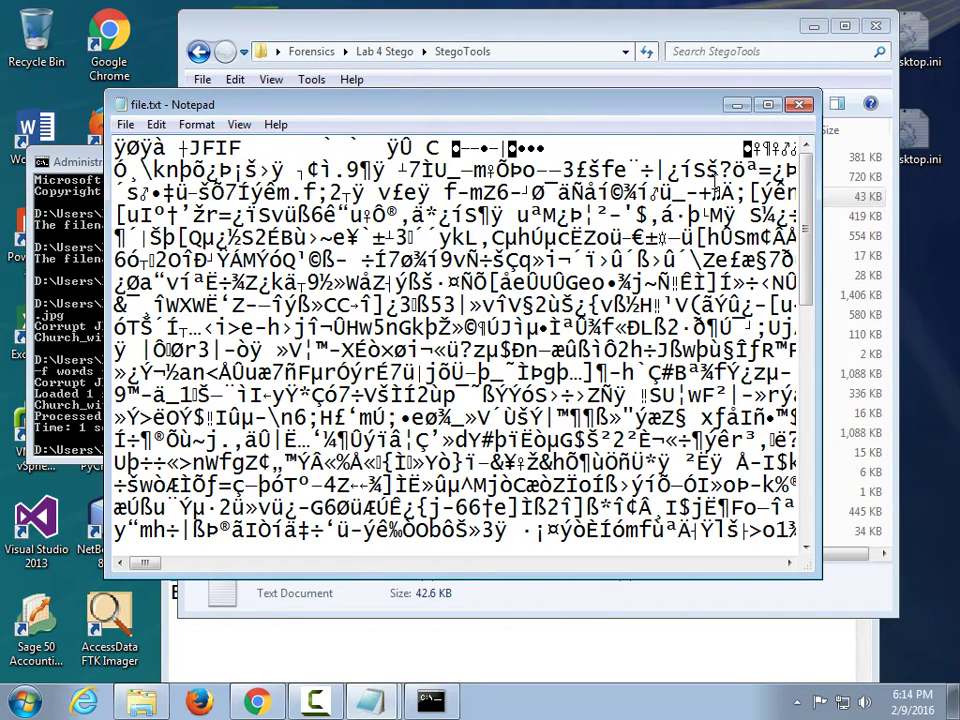
{"action": "left_click", "coordinate": [800, 105]}
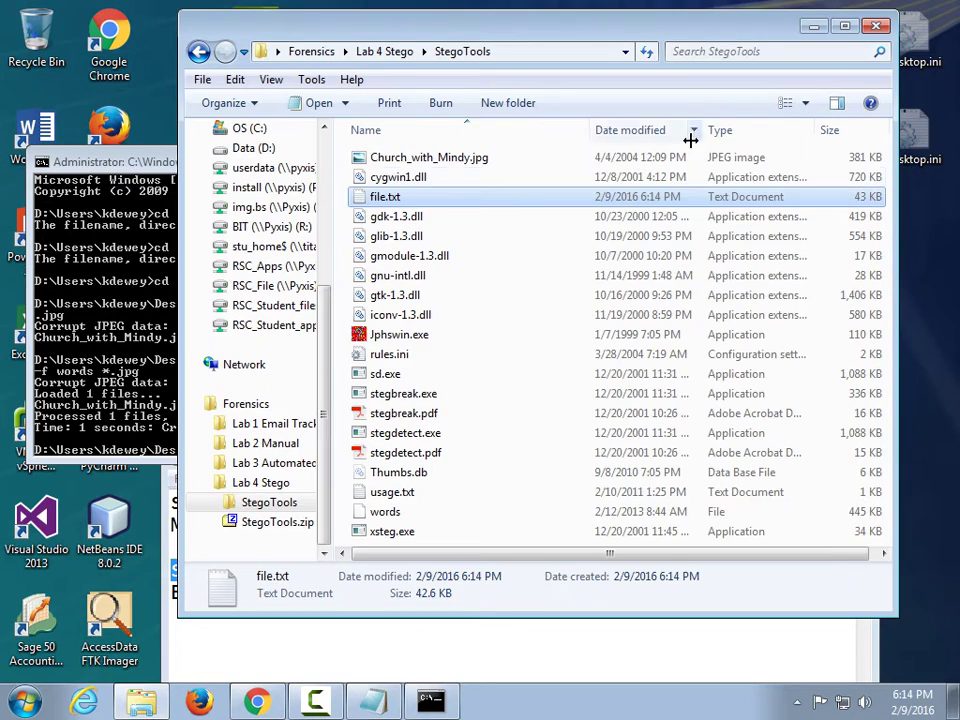
{"action": "right_click", "coordinate": [399, 199]}
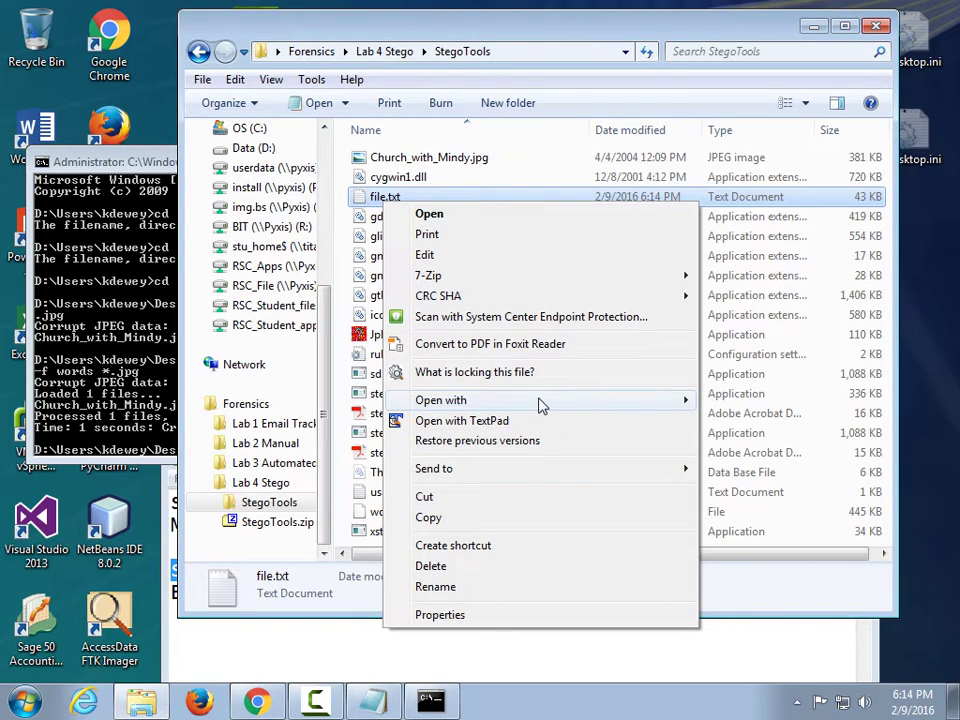
Launch the HxD hex editor by searching for hxd in the Start menu.
{"action": "mouse_move", "coordinate": [540, 402]}
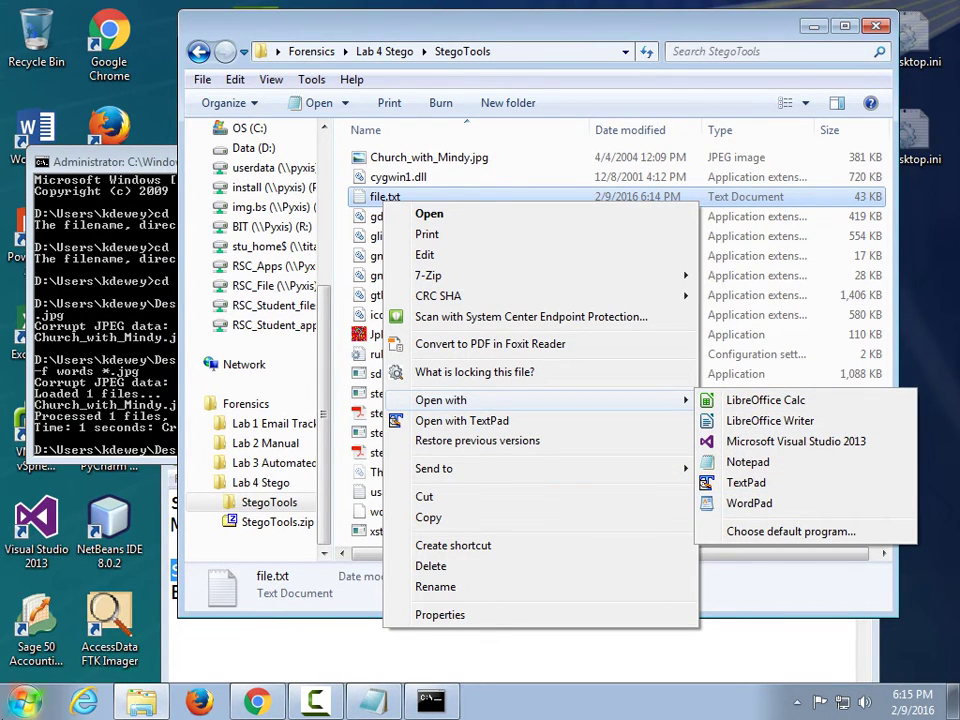
{"action": "left_click", "coordinate": [24, 706]}
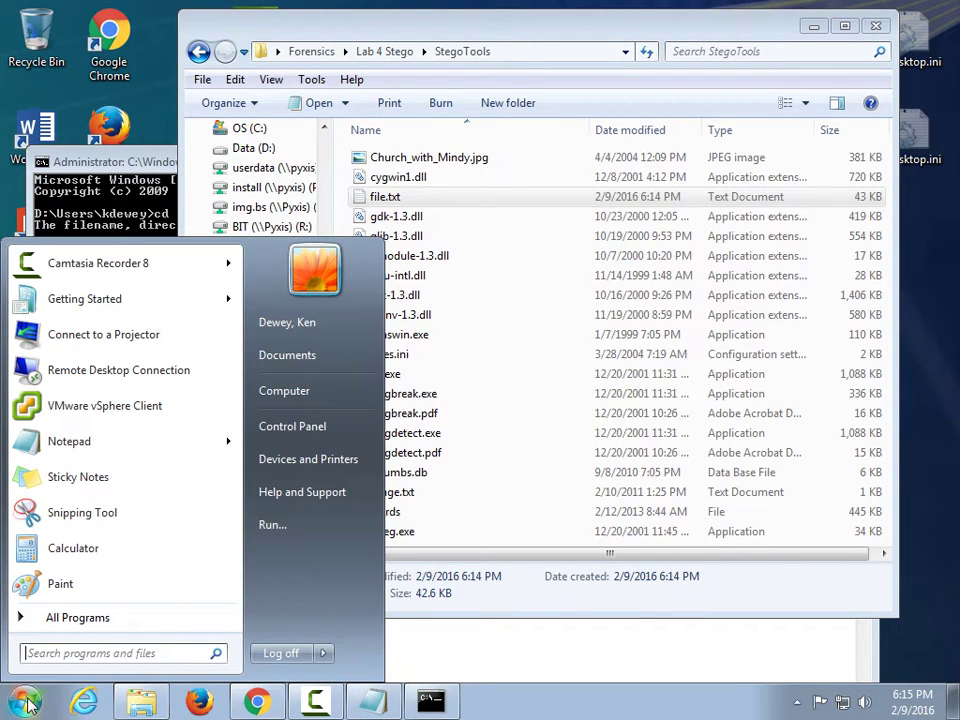
{"action": "type", "text": "hxd"}
{"action": "key", "text": "Return"}
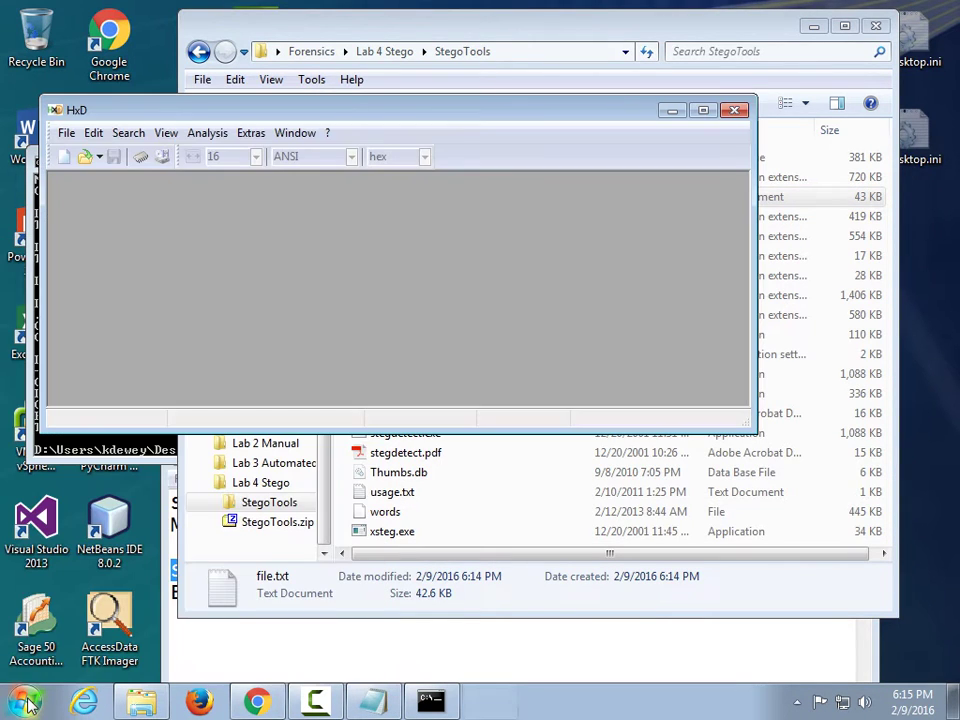
Load file.txt into HxD, confirm it starts FF D8 FF E0 (JFIF) and ends FF D9, then close it.
{"action": "left_click", "coordinate": [600, 36]}
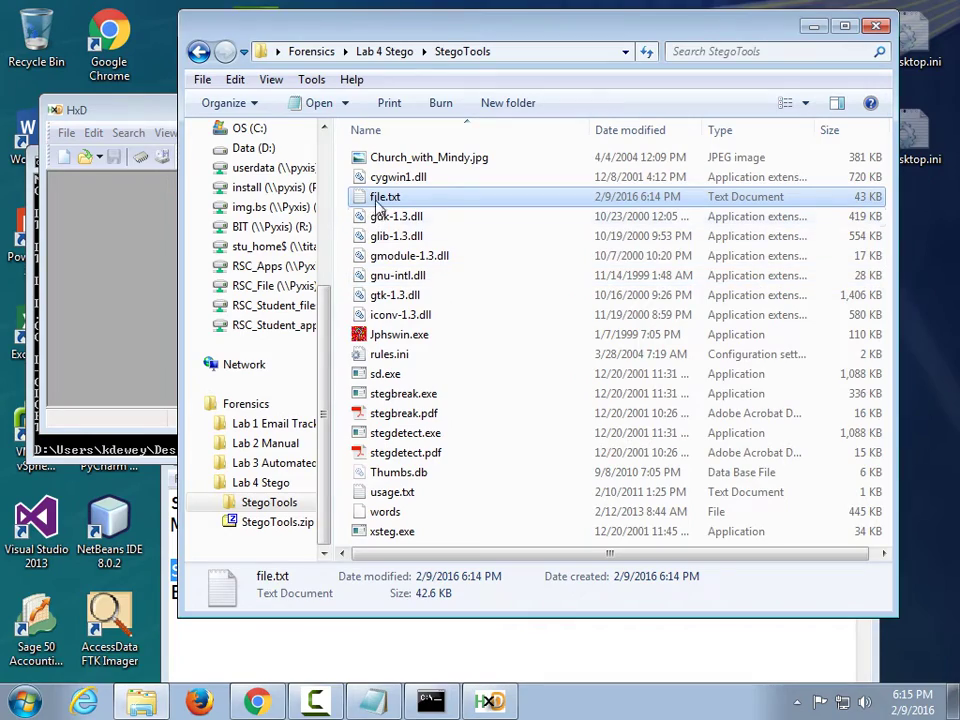
{"action": "left_click_drag", "start_coordinate": [380, 198], "coordinate": [88, 218]}
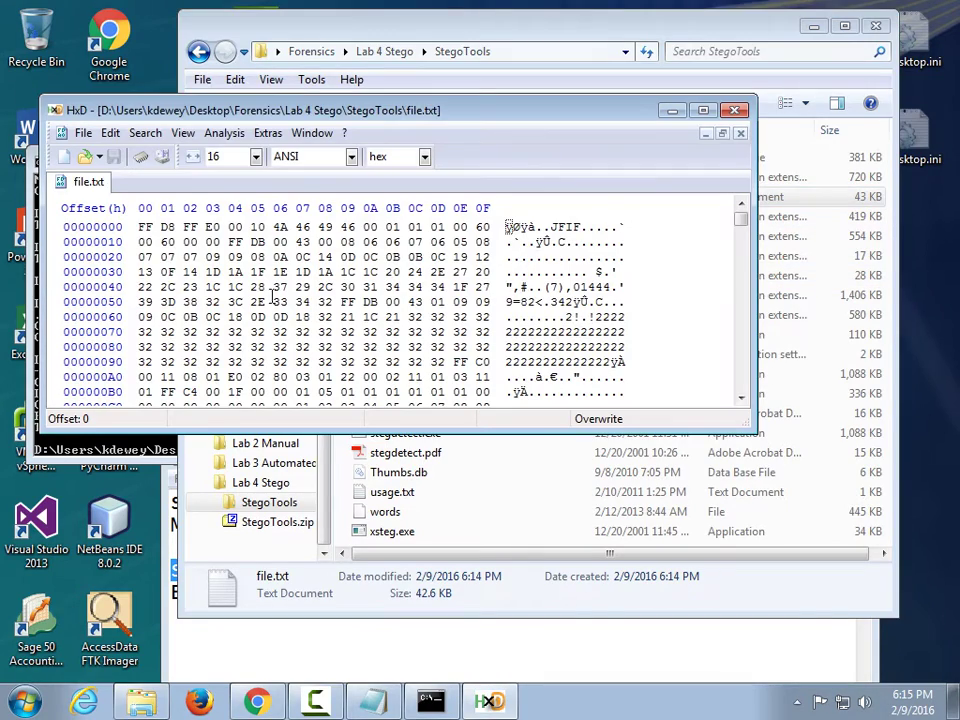
{"action": "mouse_move", "coordinate": [744, 221]}
{"action": "left_mouse_down"}
{"action": "mouse_move", "coordinate": [737, 394]}
{"action": "mouse_move", "coordinate": [741, 210]}
{"action": "left_mouse_up"}
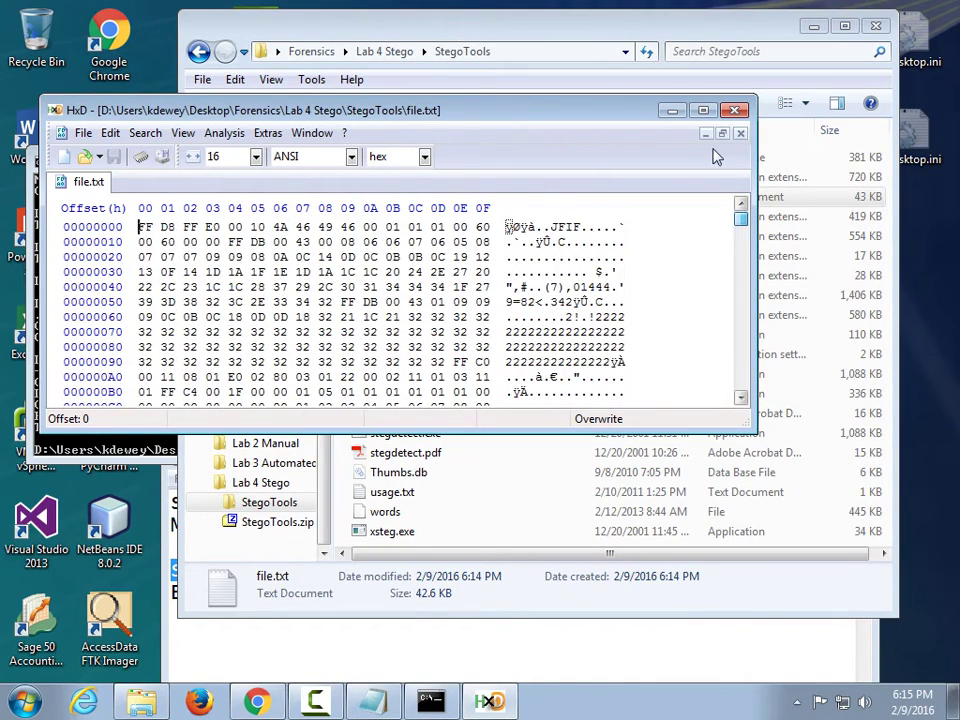
{"action": "left_click", "coordinate": [735, 110]}
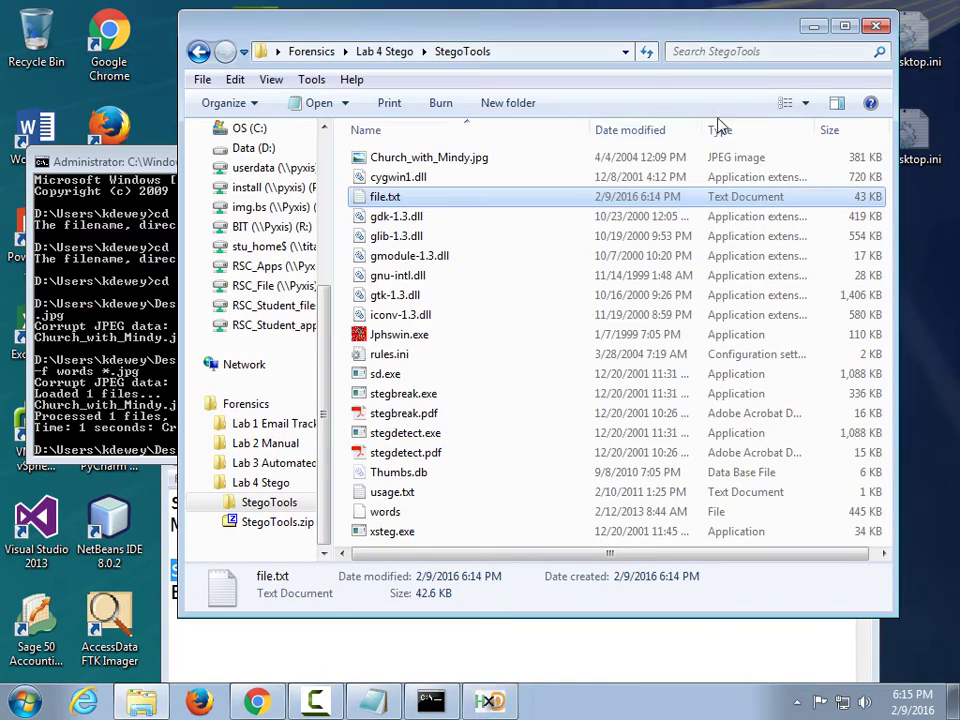
Rename file.txt to mindy.jpg, accept the extension change, and view it as a 640 × 480 photo.
{"action": "left_click", "coordinate": [393, 200]}
{"action": "type", "text": "m"}
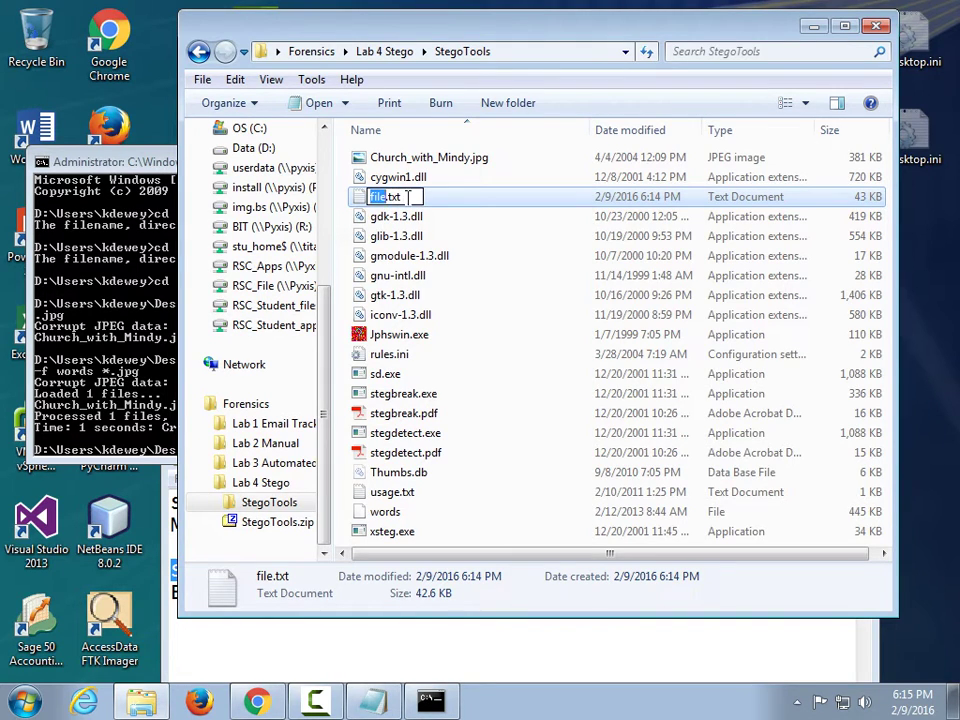
{"action": "type", "text": "indy.jpg"}
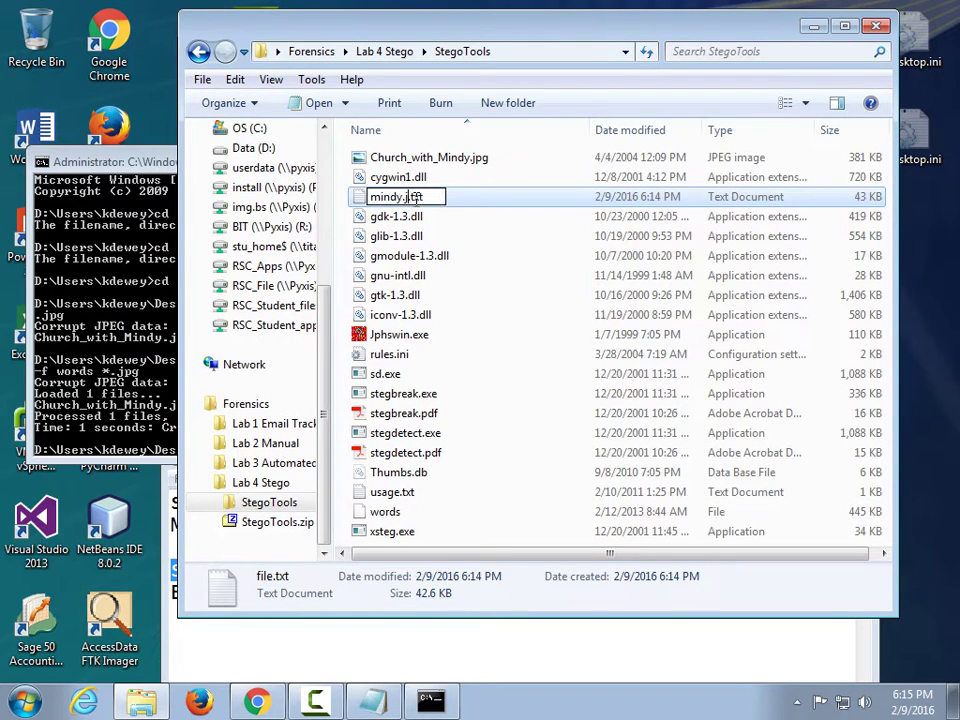
{"action": "key", "text": "Delete"}
{"action": "key", "text": "Delete"}
{"action": "key", "text": "Delete"}
{"action": "key", "text": "Delete"}
{"action": "key", "text": "Return"}
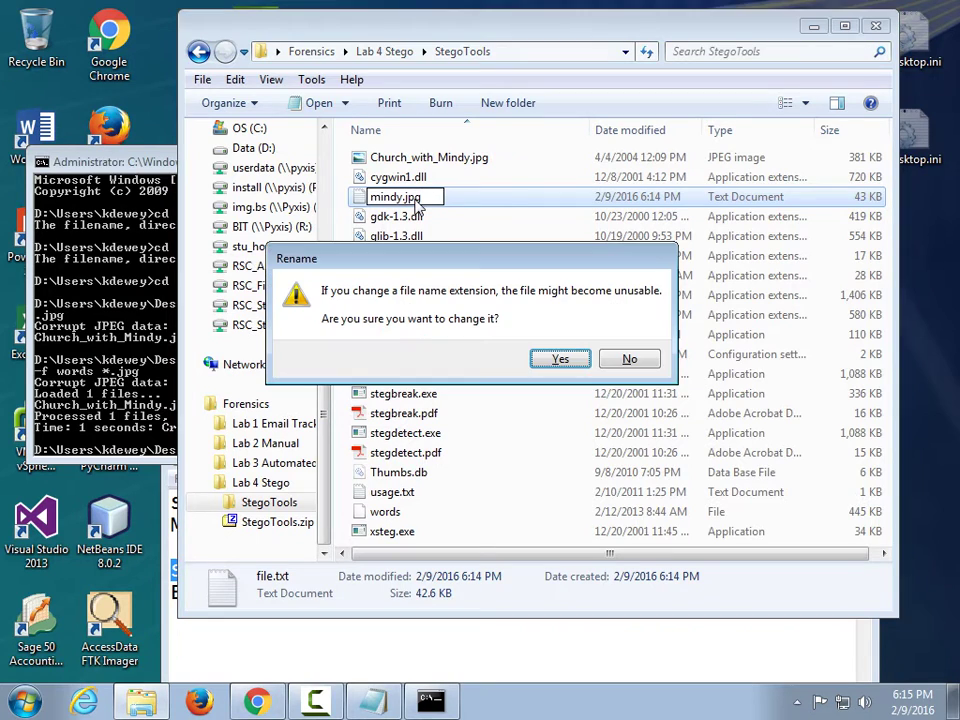
{"action": "key", "text": "Return"}
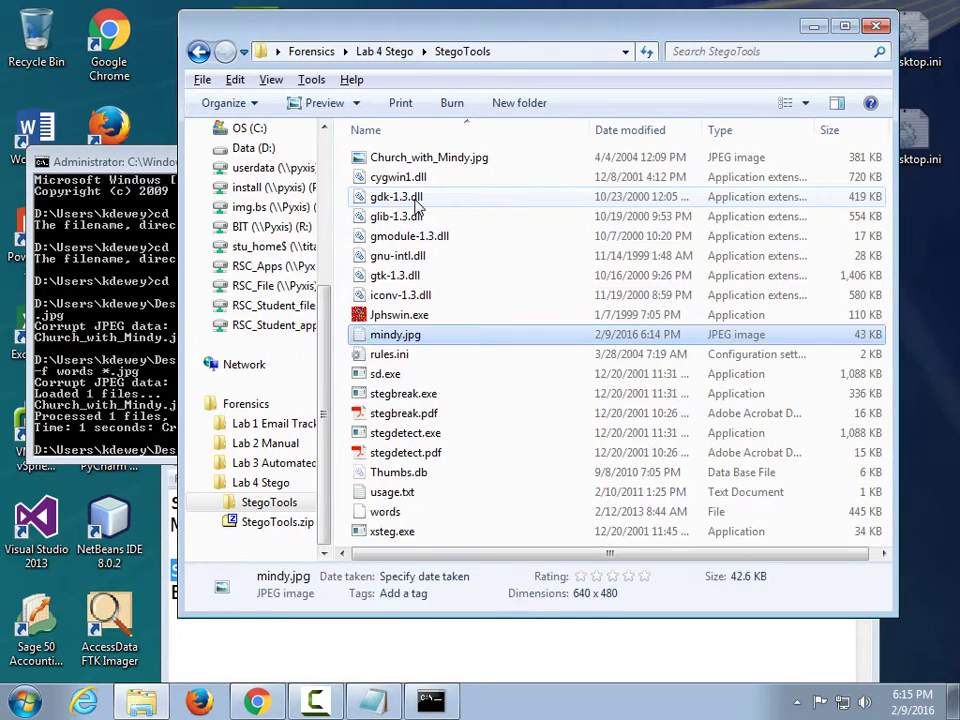
{"action": "double_click", "coordinate": [390, 340]}
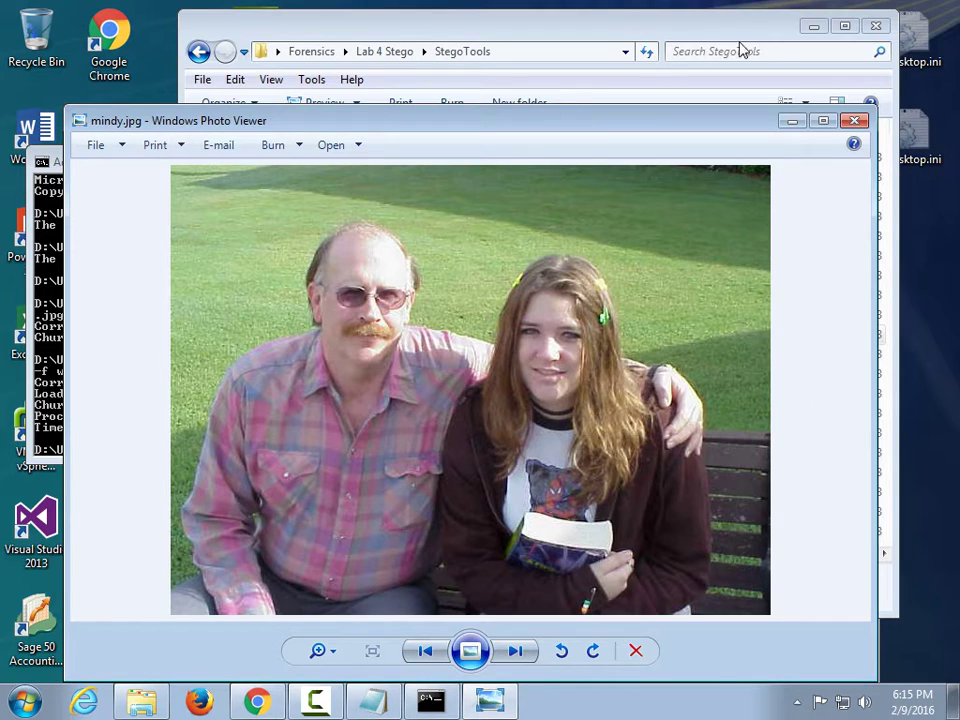
{"action": "left_click", "coordinate": [854, 120]}
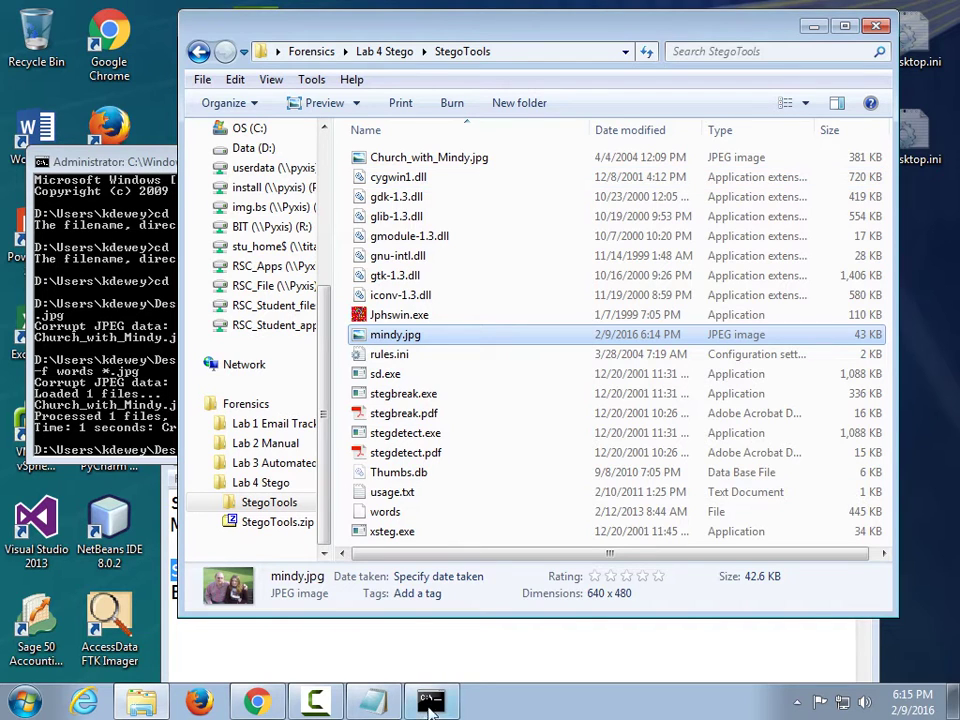
Load google.com in a new Chrome tab beside the Lab 4 Stego course page.
{"action": "left_click", "coordinate": [392, 655]}
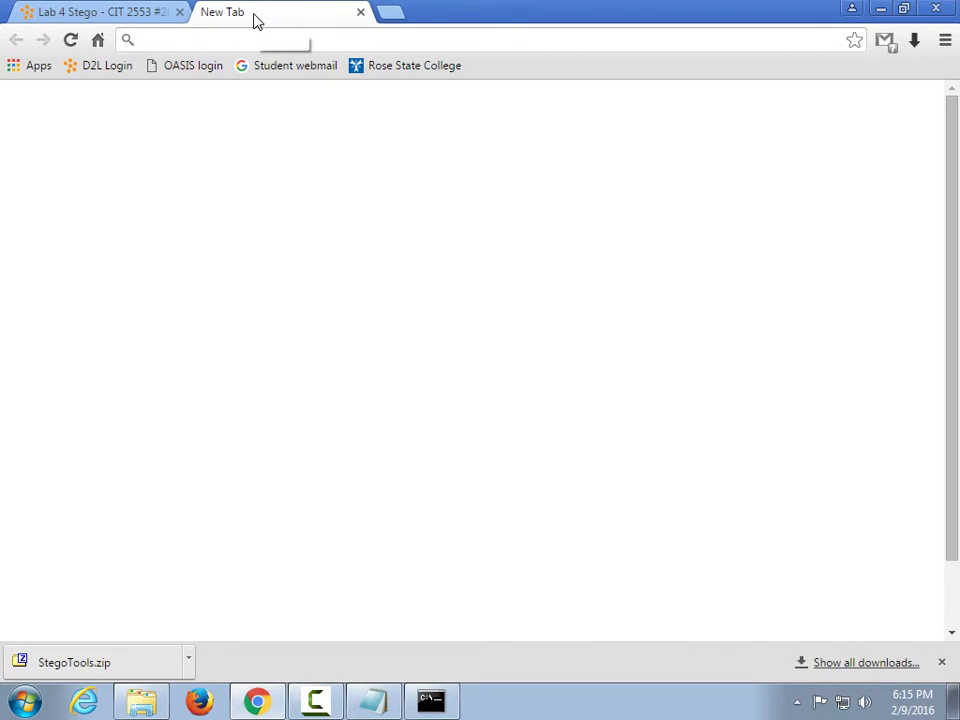
{"action": "type", "text": "google.com"}
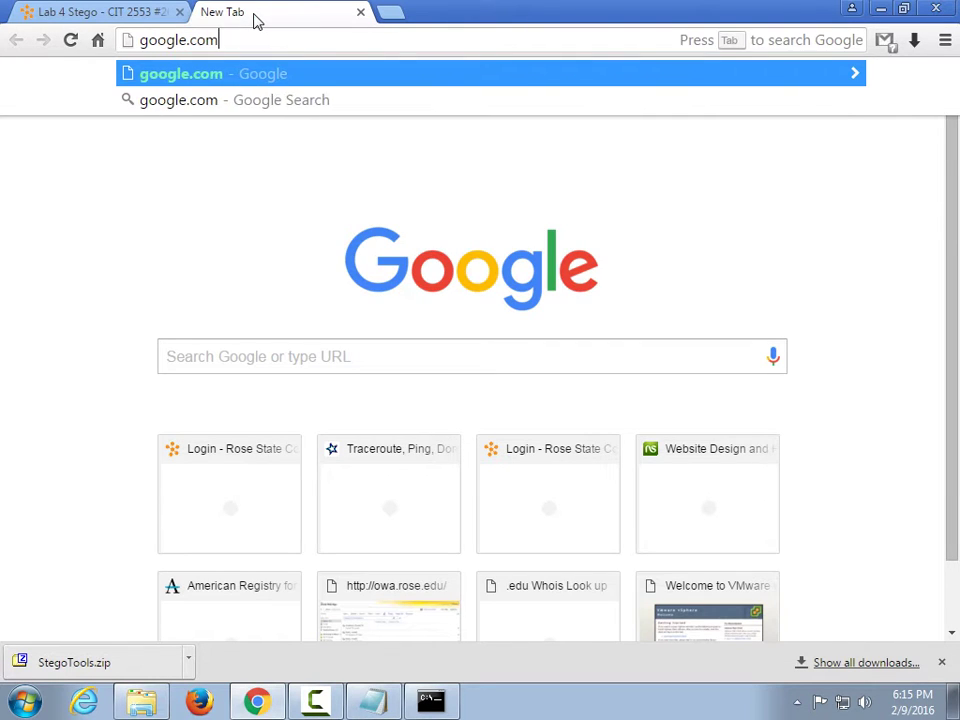
{"action": "key", "text": "Return"}
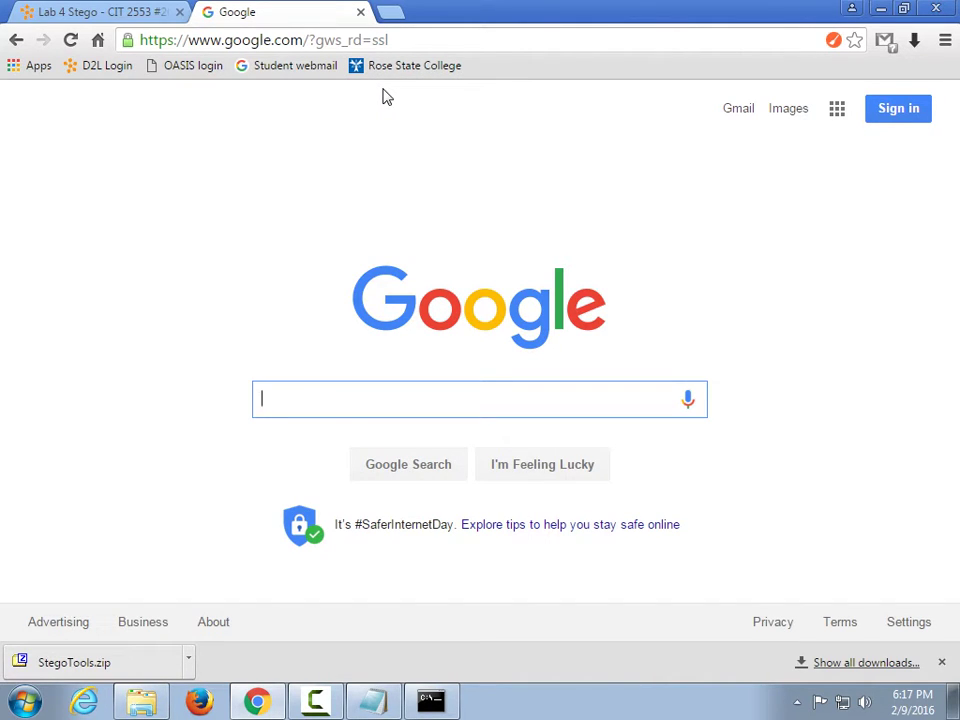
Search Google for sun.jpg and switch to image results.
{"action": "type", "text": "sun.jpg"}
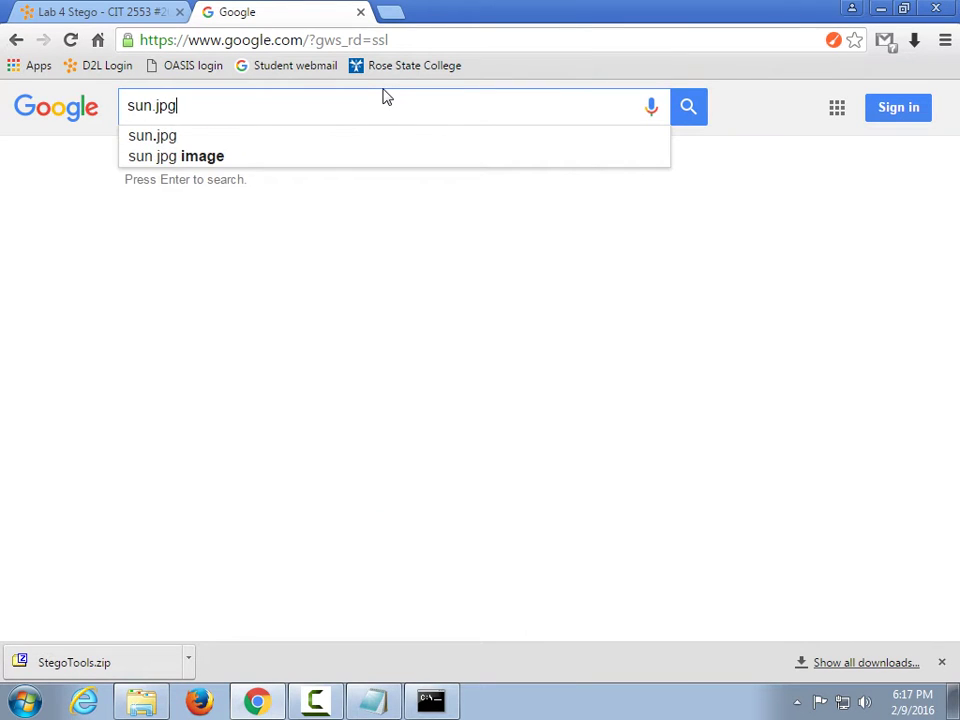
{"action": "key", "text": "Return"}
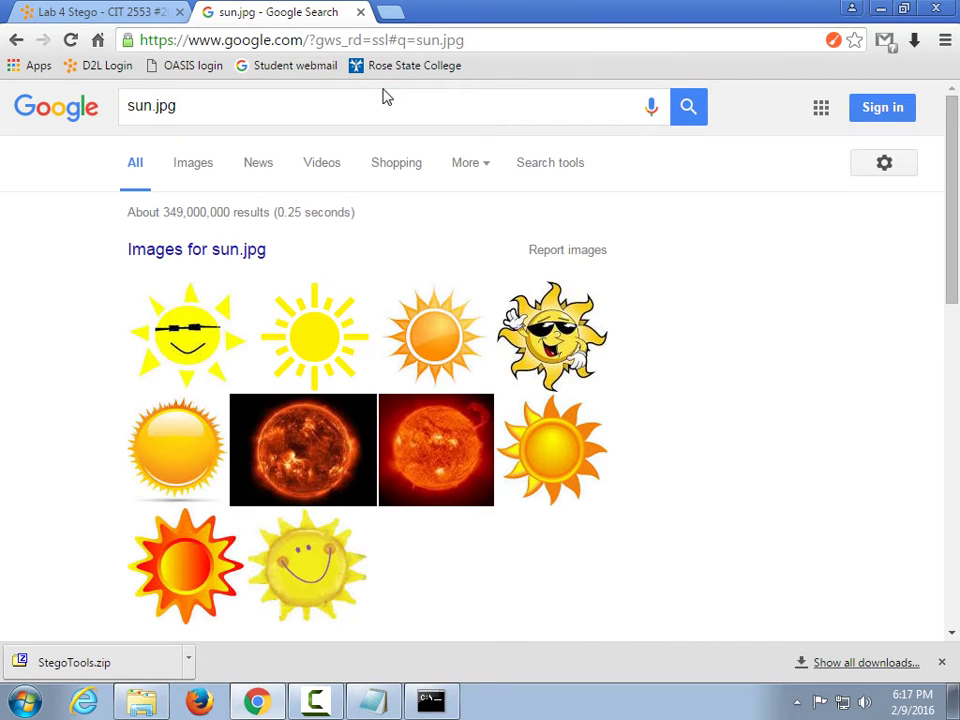
{"action": "left_click", "coordinate": [195, 168]}
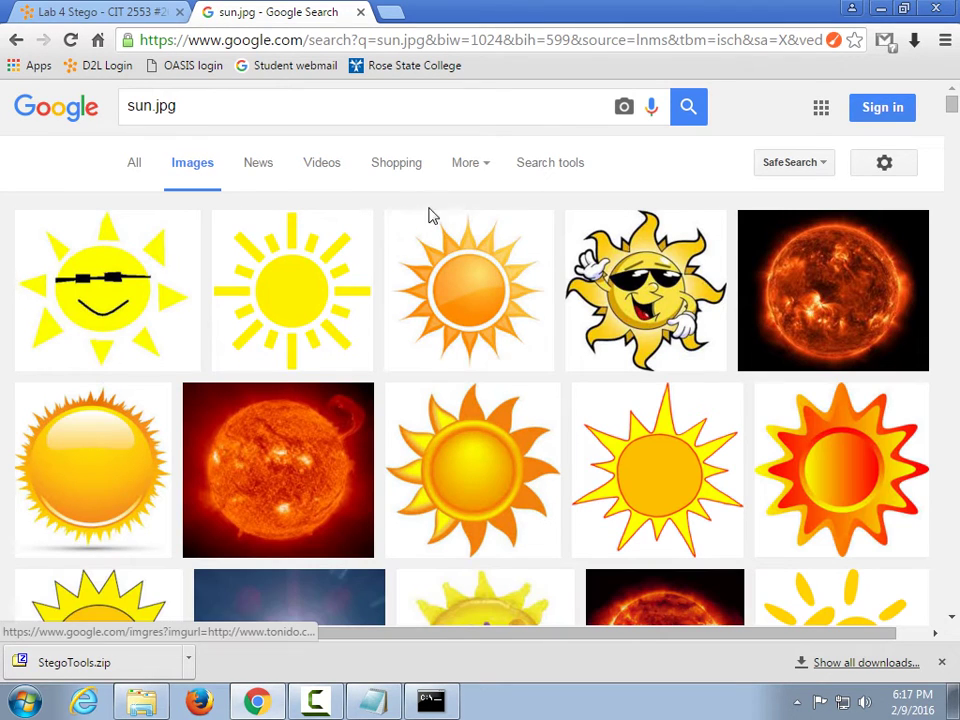
Filter images to larger than 2 MP and preview the 2000 × 2000 iCliparts red sun.
{"action": "left_click", "coordinate": [545, 166]}
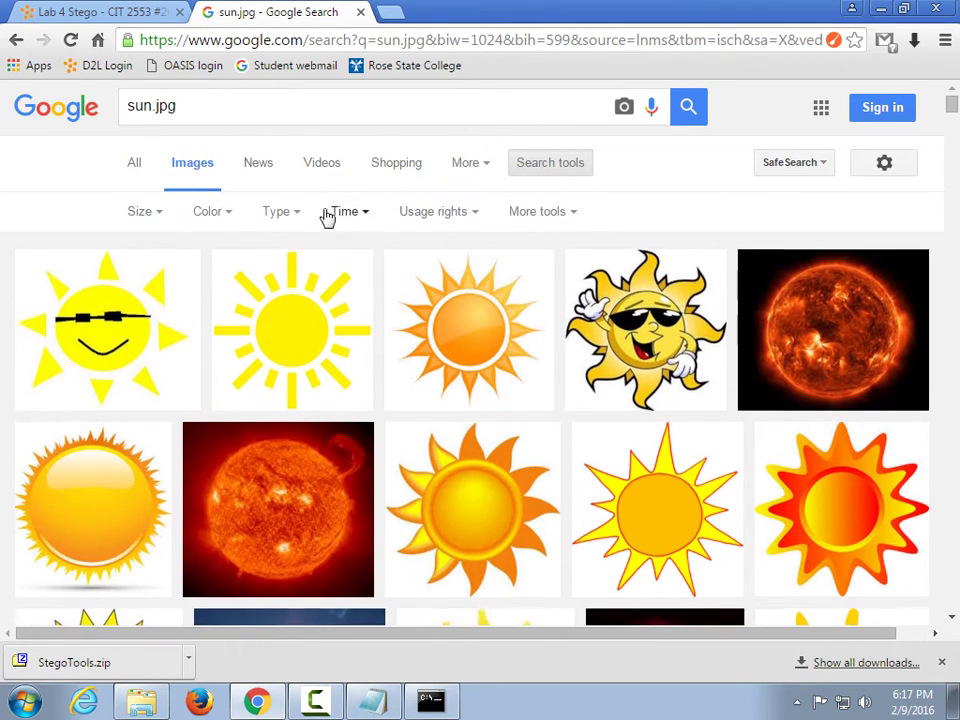
{"action": "left_click", "coordinate": [160, 213]}
{"action": "mouse_move", "coordinate": [191, 354]}
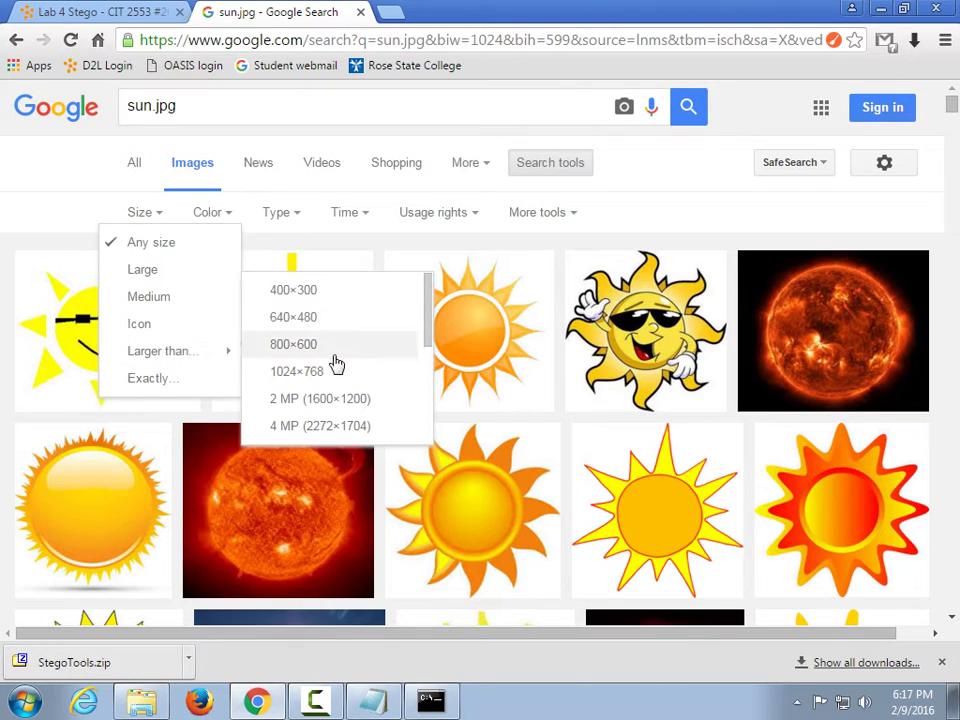
{"action": "left_click", "coordinate": [383, 409]}
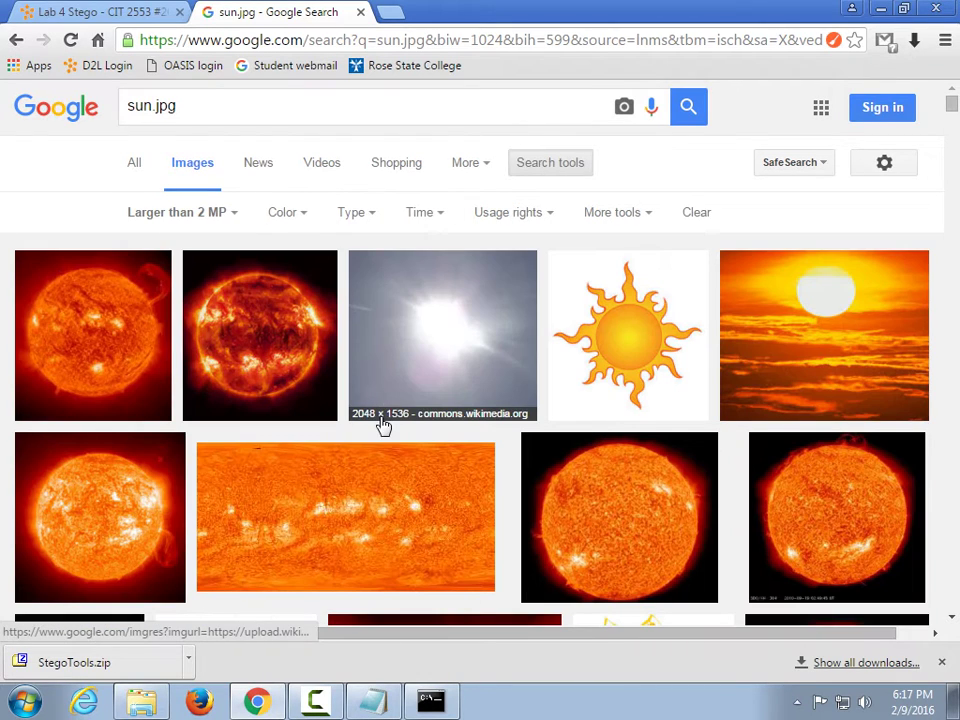
{"action": "left_click", "coordinate": [258, 337]}
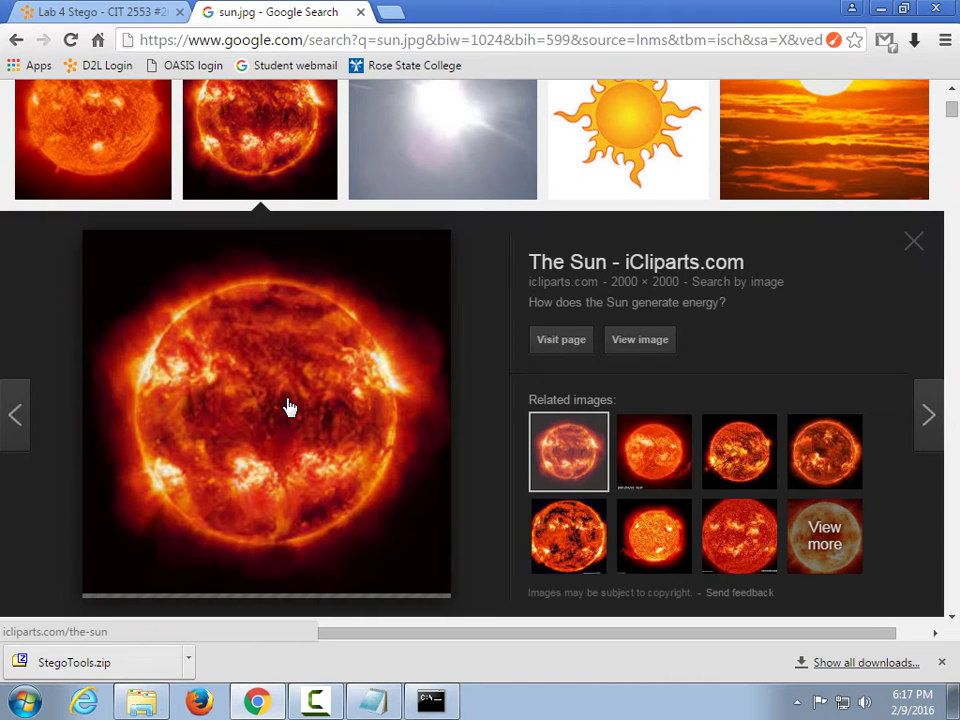
Save the previewed sun image, browsing to Desktop > Forensics > Lab 4 Stego.
{"action": "right_click", "coordinate": [289, 405]}
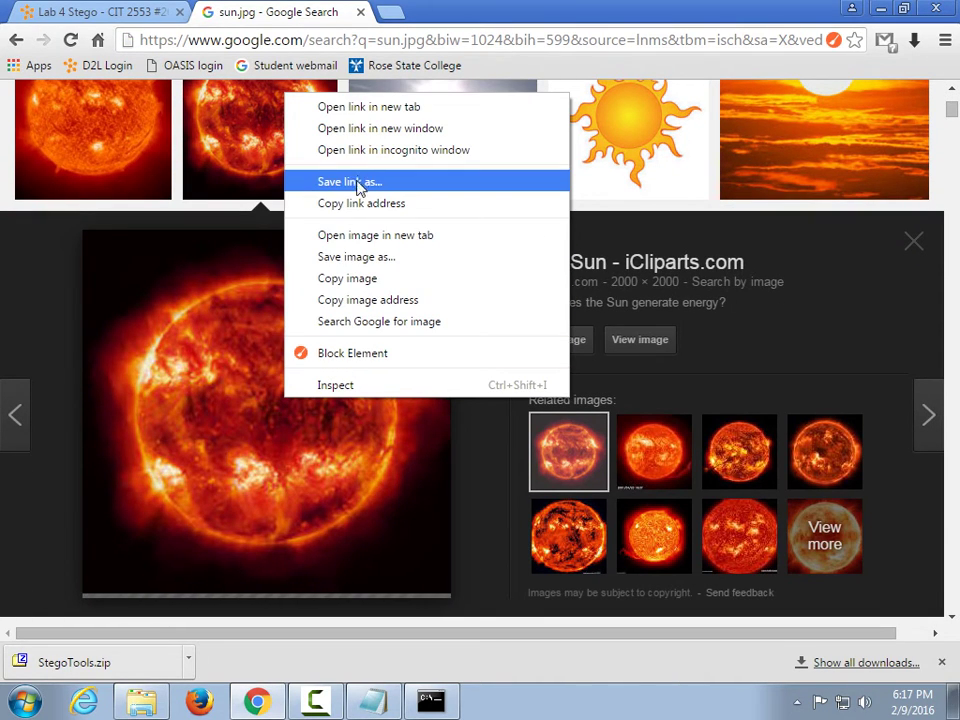
{"action": "left_click", "coordinate": [365, 259]}
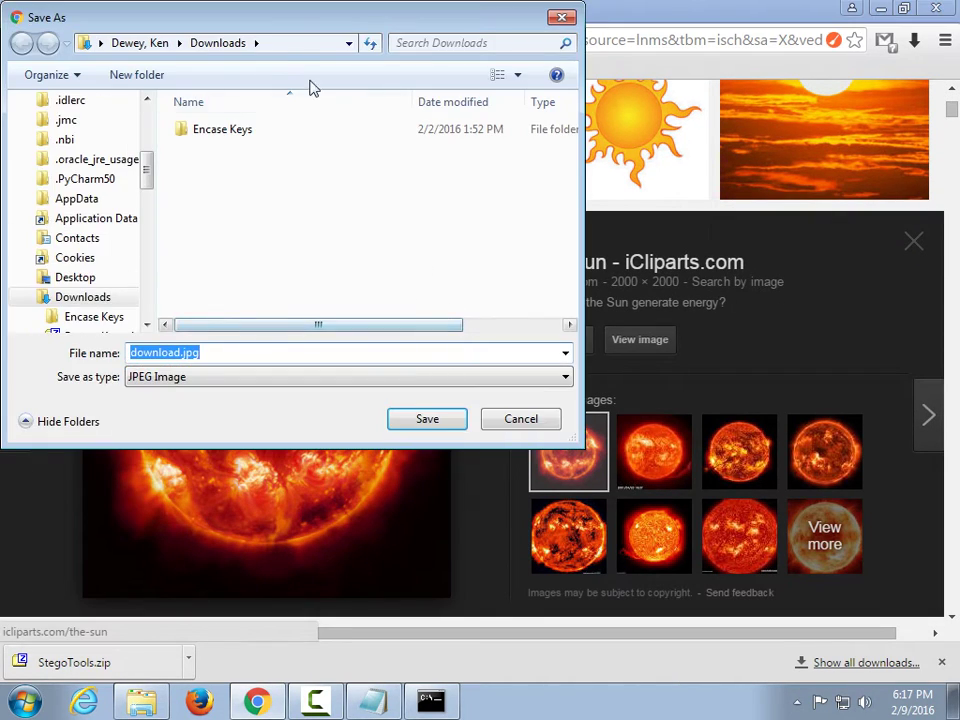
{"action": "left_click_drag", "start_coordinate": [146, 178], "coordinate": [146, 128]}
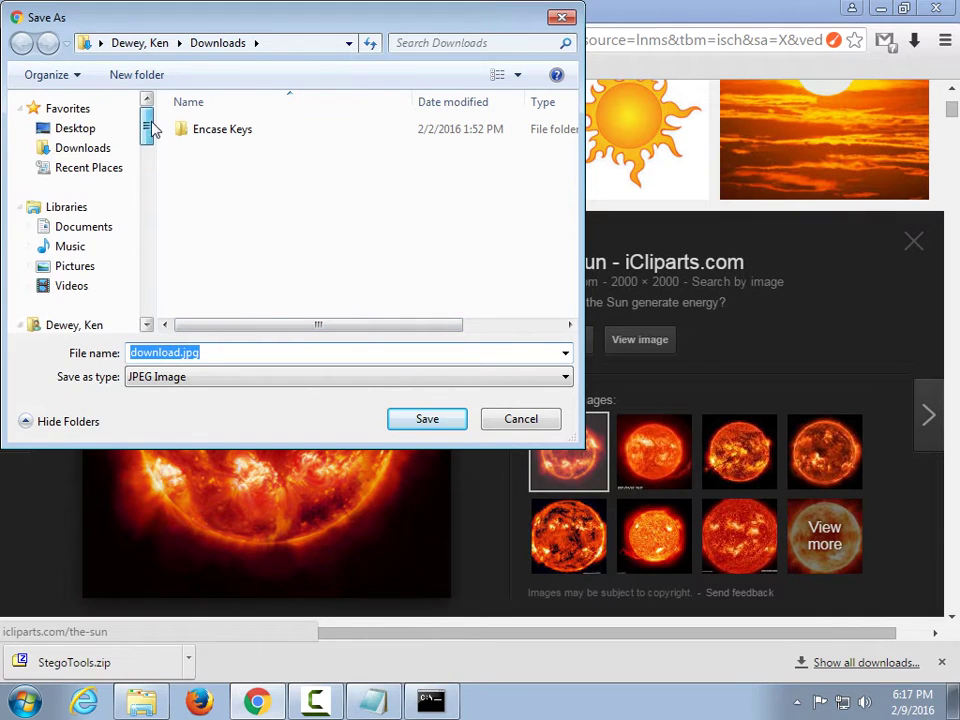
{"action": "left_click", "coordinate": [78, 131]}
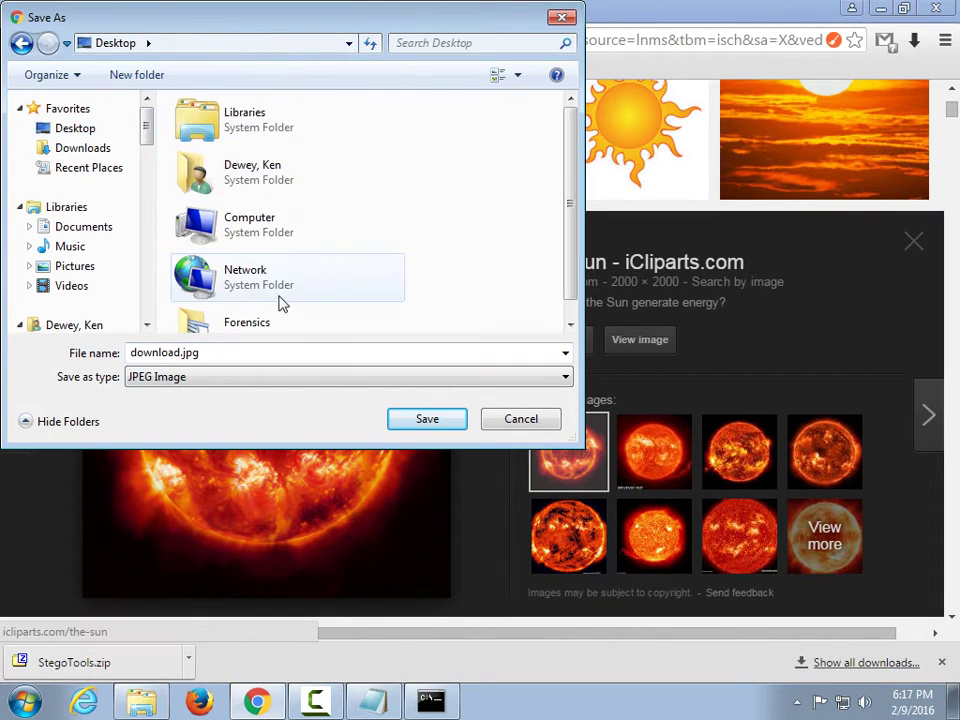
{"action": "double_click", "coordinate": [253, 321]}
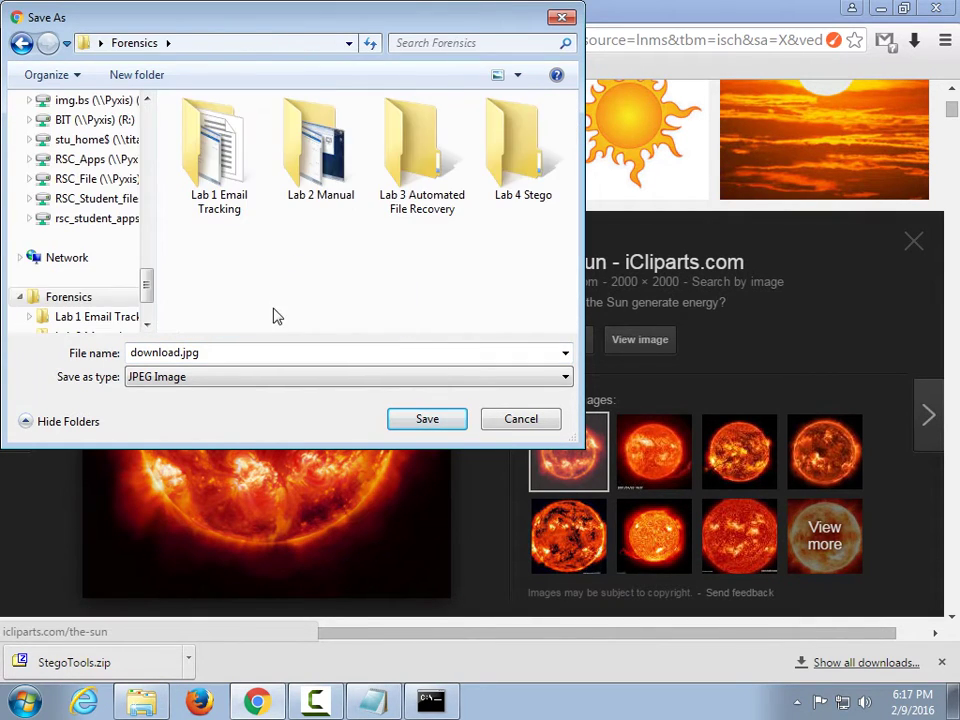
{"action": "double_click", "coordinate": [531, 163]}
Name the file sun.jpg, removing a stray trailing backslash, and save it.
{"action": "double_click", "coordinate": [205, 352]}
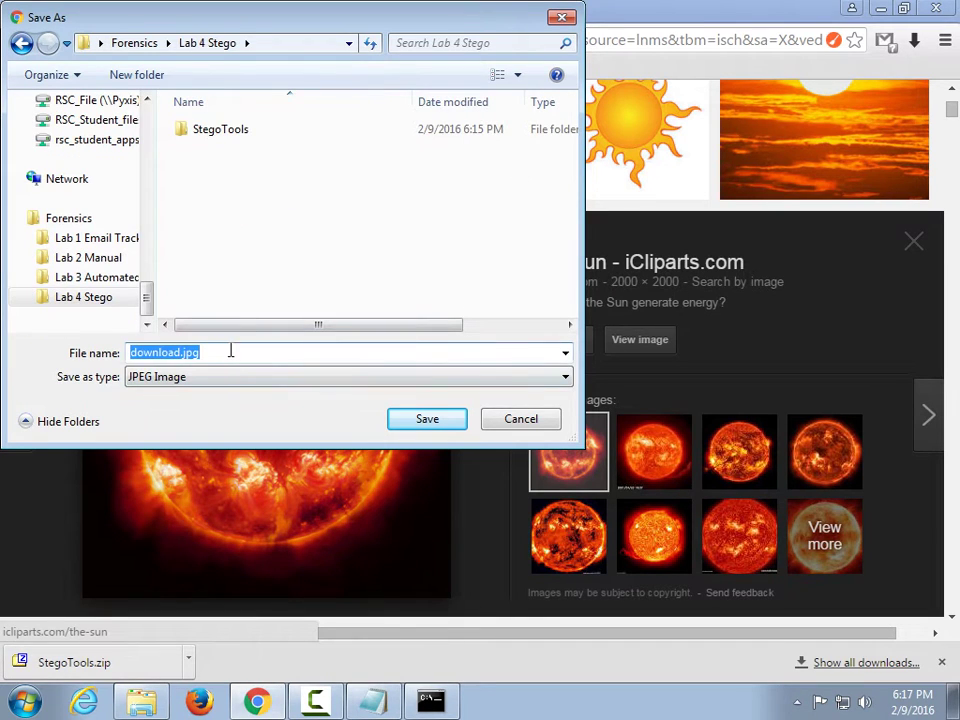
{"action": "type", "text": "sun"}
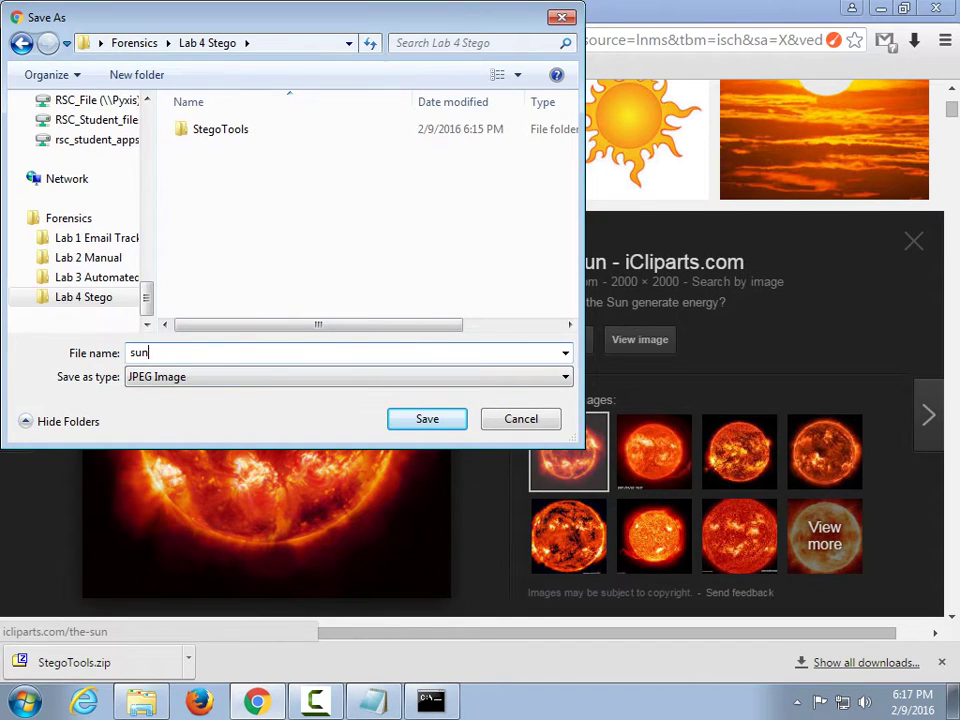
{"action": "type", "text": ".jpg\\"}
{"action": "key", "text": "Return"}
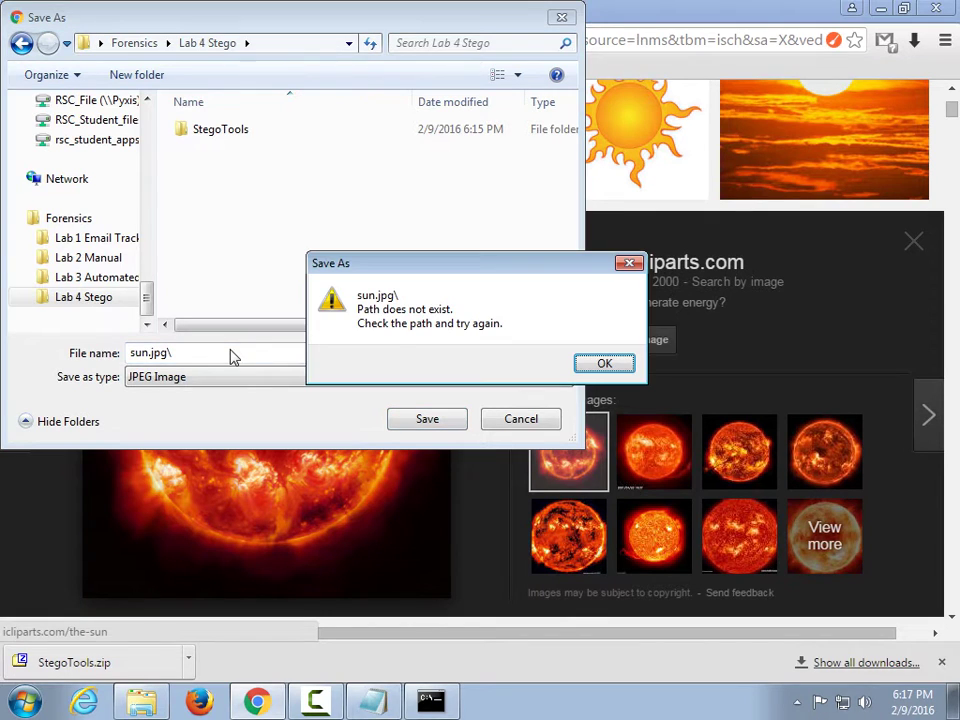
{"action": "key", "text": "Return"}
{"action": "left_click", "coordinate": [231, 352]}
{"action": "key", "text": "BackSpace"}
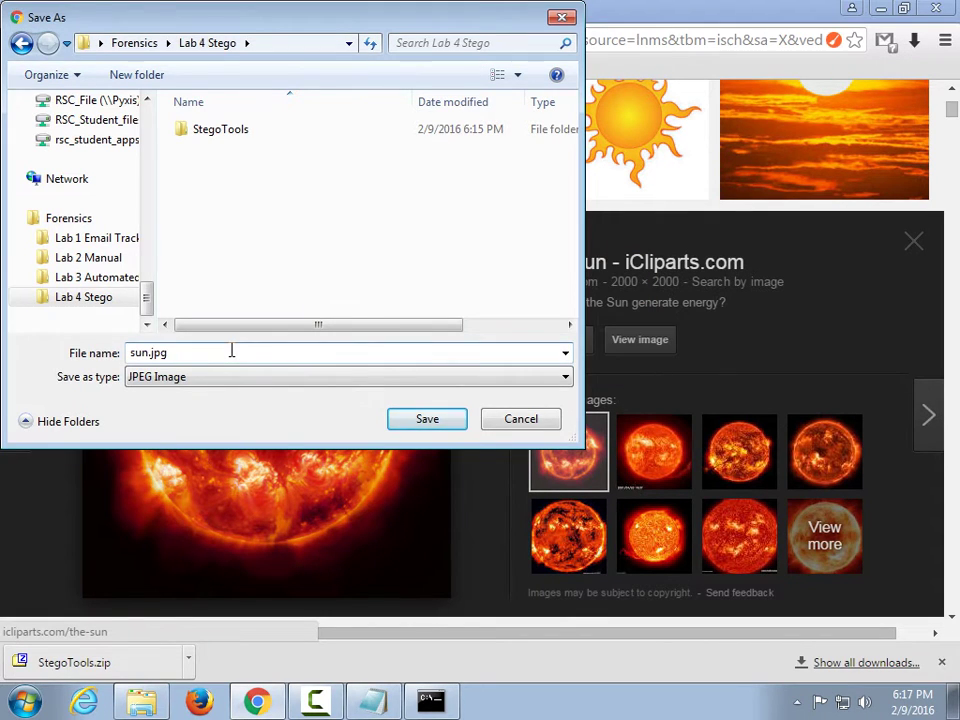
{"action": "key", "text": "Return"}
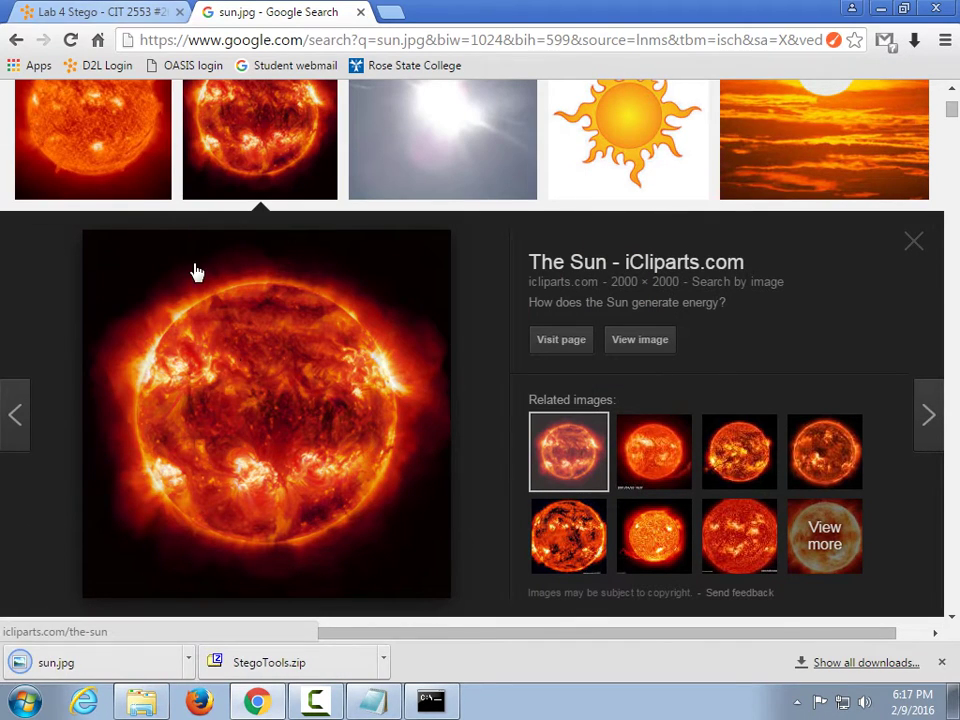
{"action": "scroll", "coordinate": [197, 272], "scroll_direction": "up", "scroll_amount": 5}
Minimize Chrome and move sun.jpg from Lab 4 Stego into the StegoTools folder.
{"action": "left_click", "coordinate": [880, 9]}
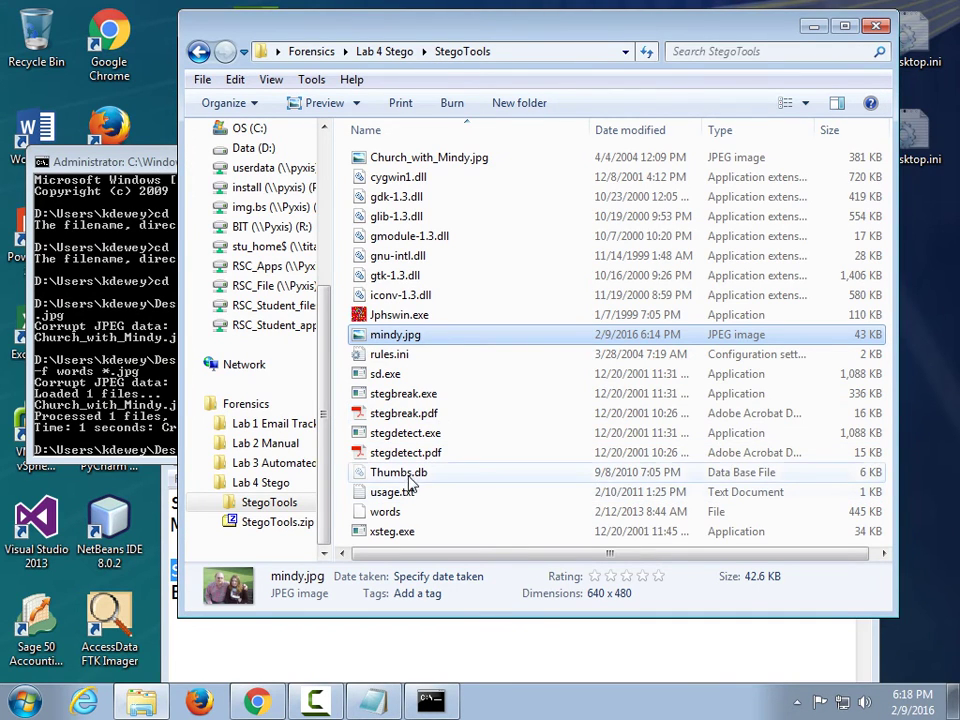
{"action": "left_click", "coordinate": [390, 494]}
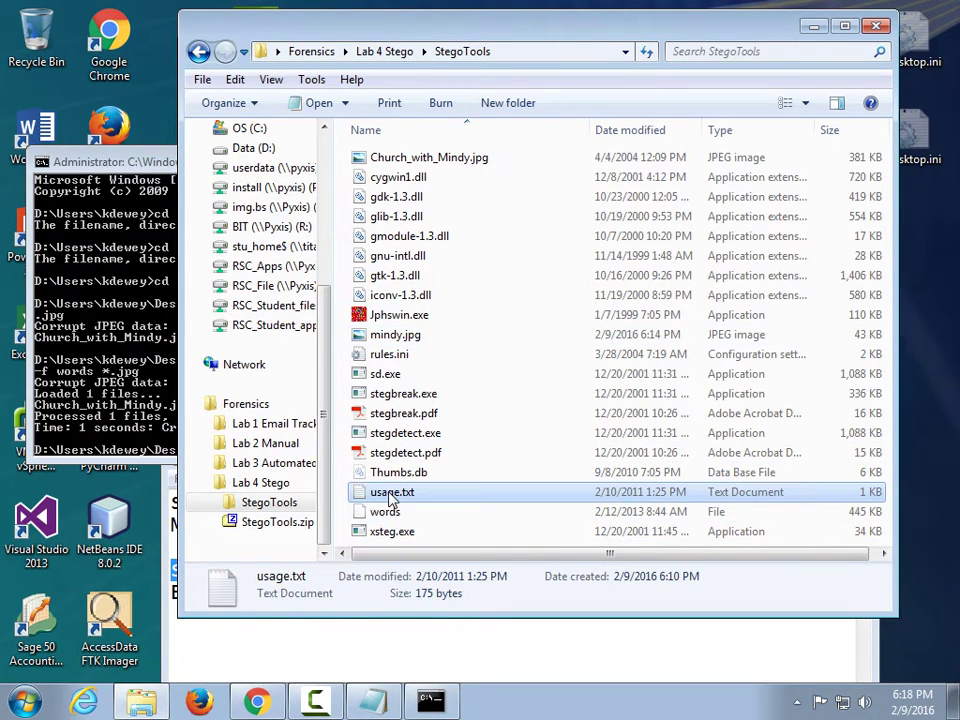
{"action": "left_click", "coordinate": [383, 51]}
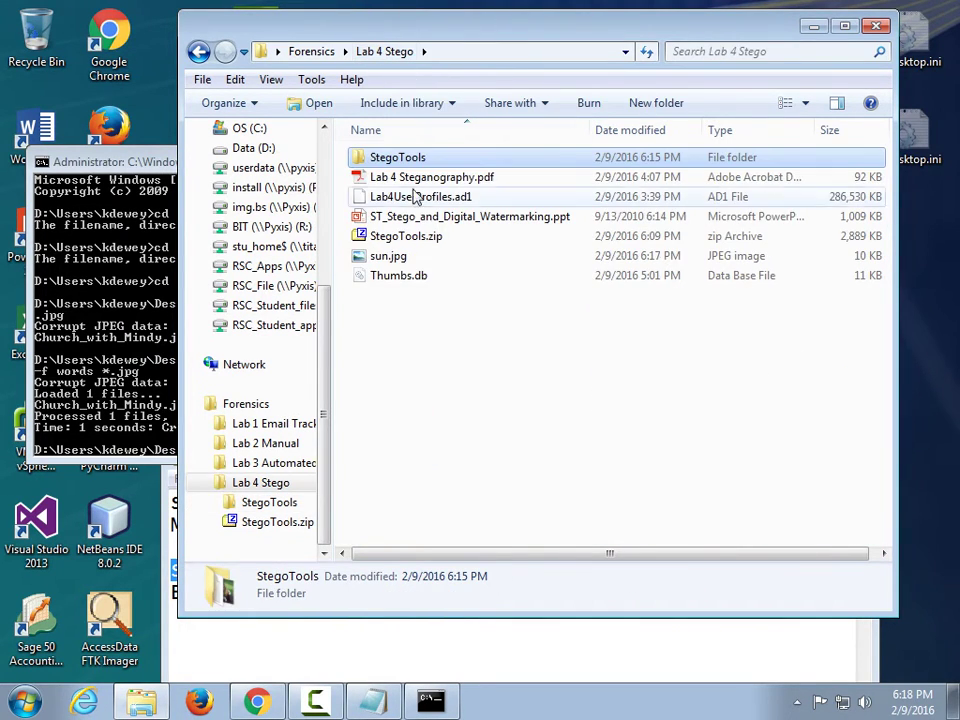
{"action": "left_click_drag", "start_coordinate": [386, 256], "coordinate": [392, 169]}
View sun.jpg in StegoTools, finding it only 225 × 225, then return to Chrome.
{"action": "double_click", "coordinate": [392, 163]}
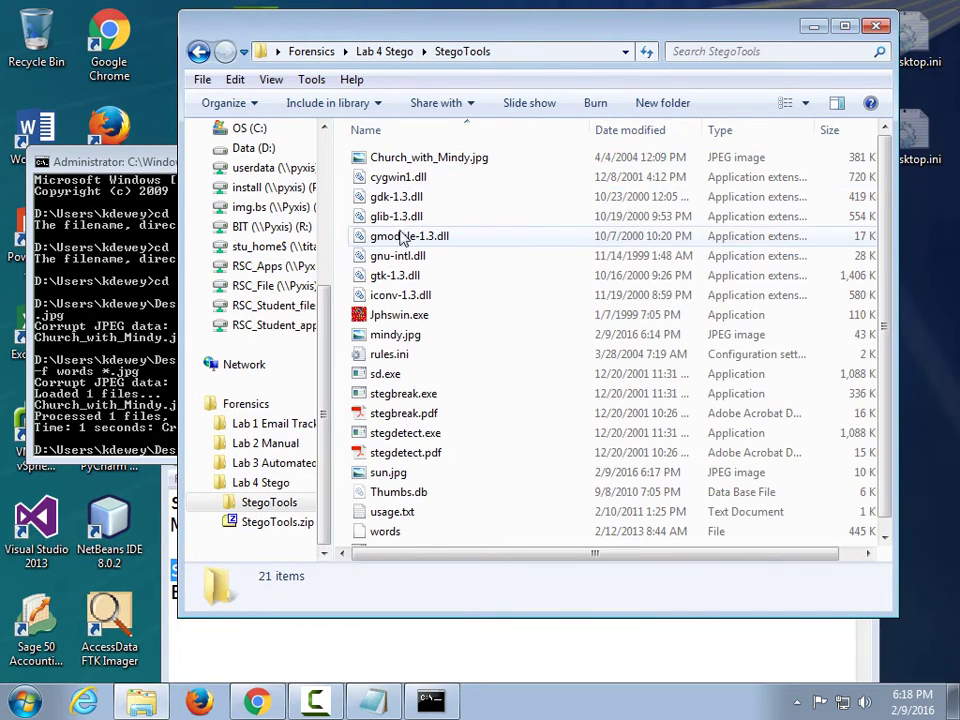
{"action": "double_click", "coordinate": [387, 473]}
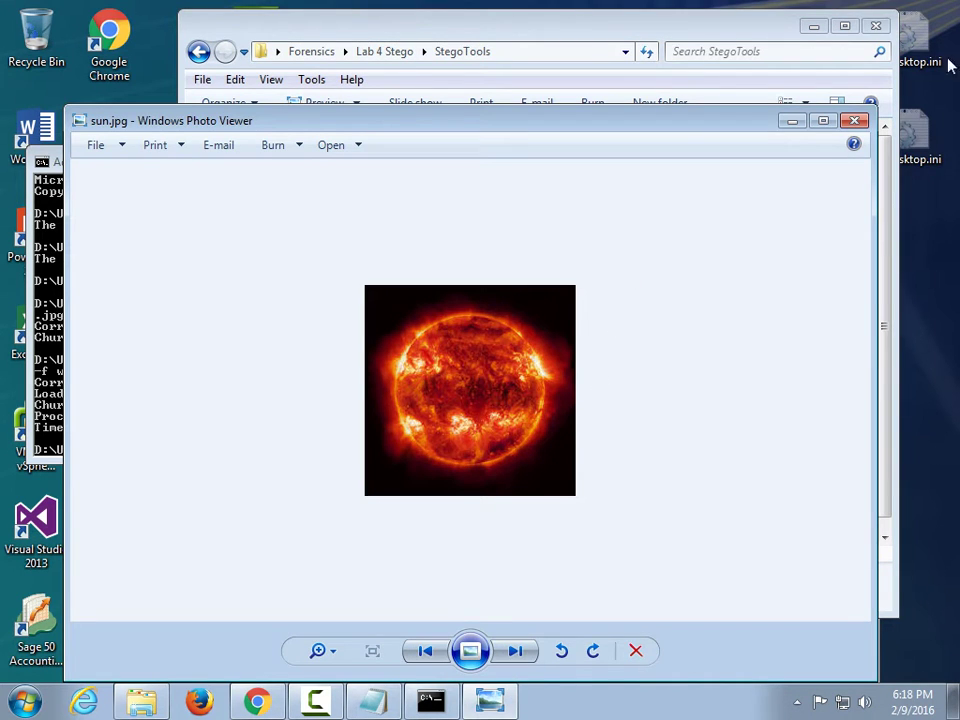
{"action": "left_click", "coordinate": [855, 121]}
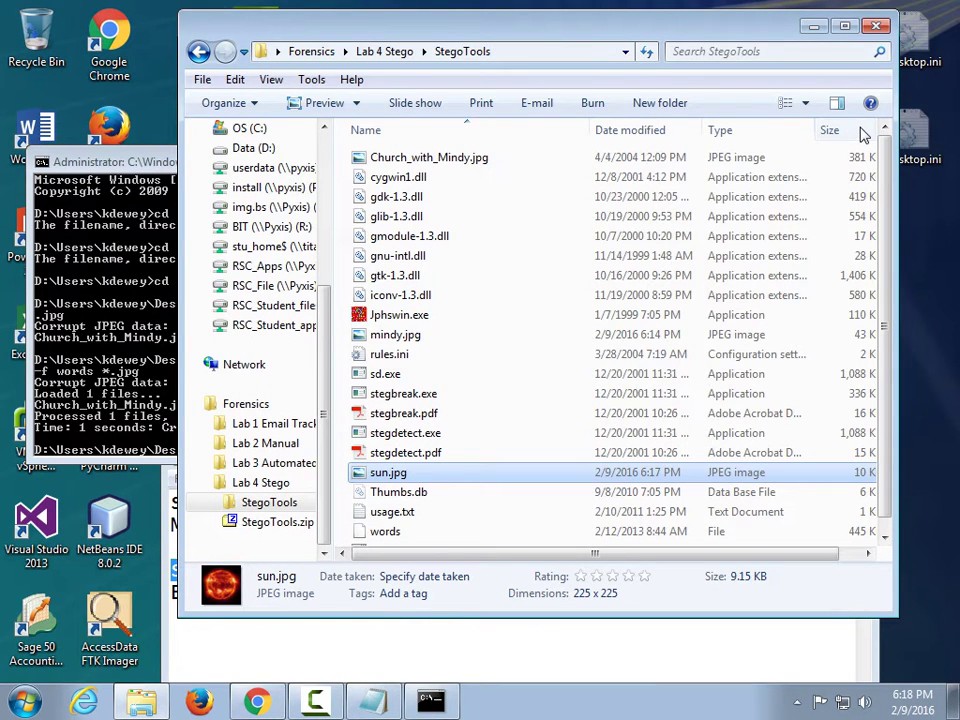
{"action": "left_click", "coordinate": [255, 700]}
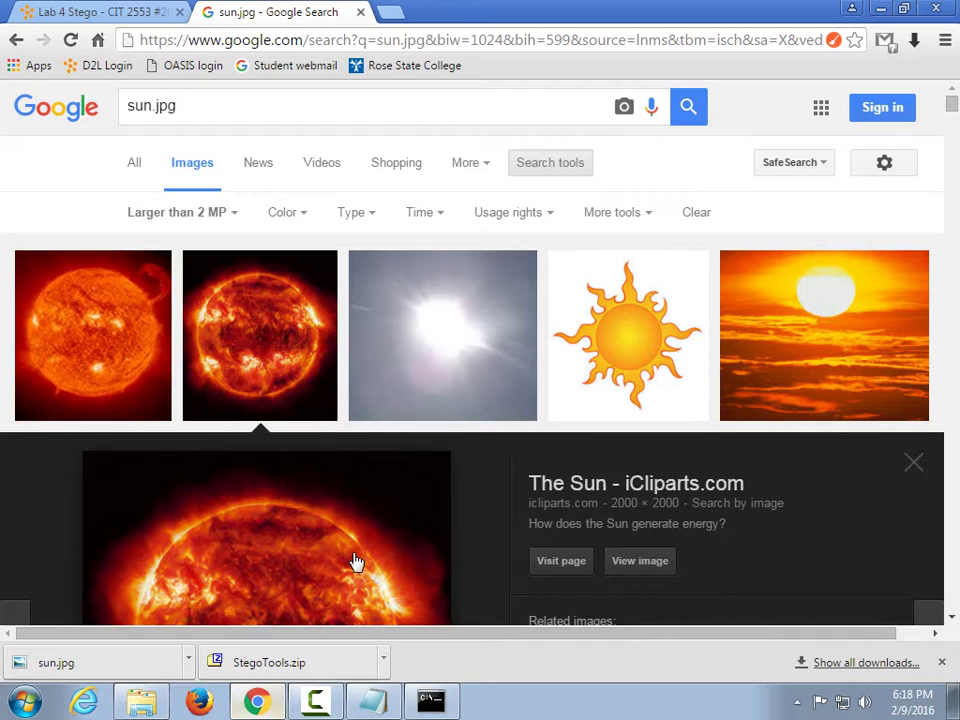
Open the full-size 2000 × 2000 sun image by itself from the size-filtered results.
{"action": "left_click", "coordinate": [238, 218]}
{"action": "mouse_move", "coordinate": [221, 356]}
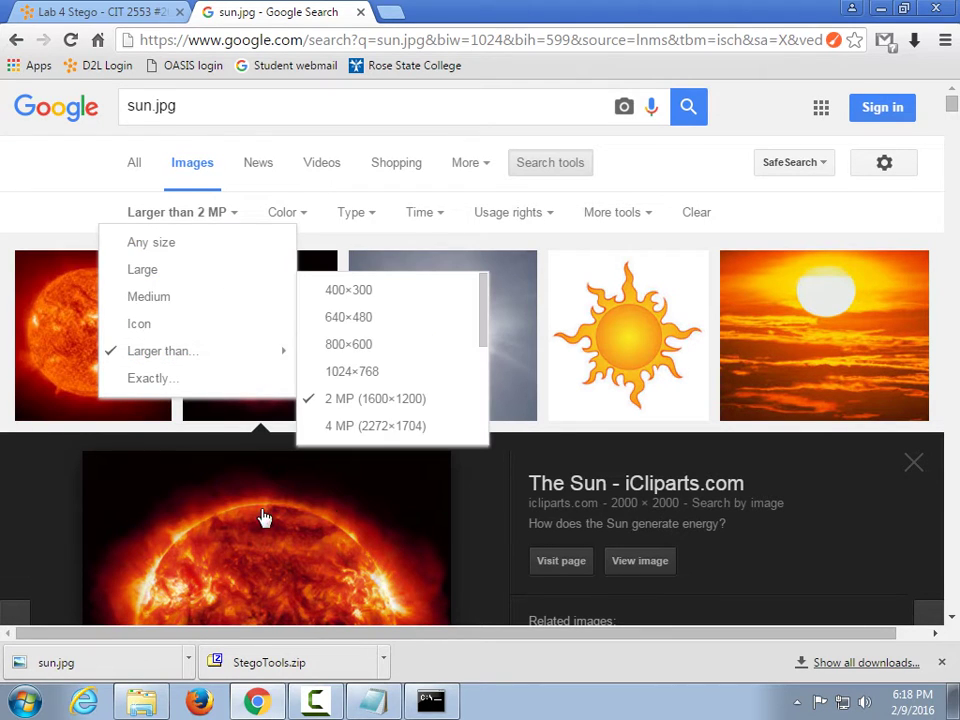
{"action": "left_click", "coordinate": [639, 563]}
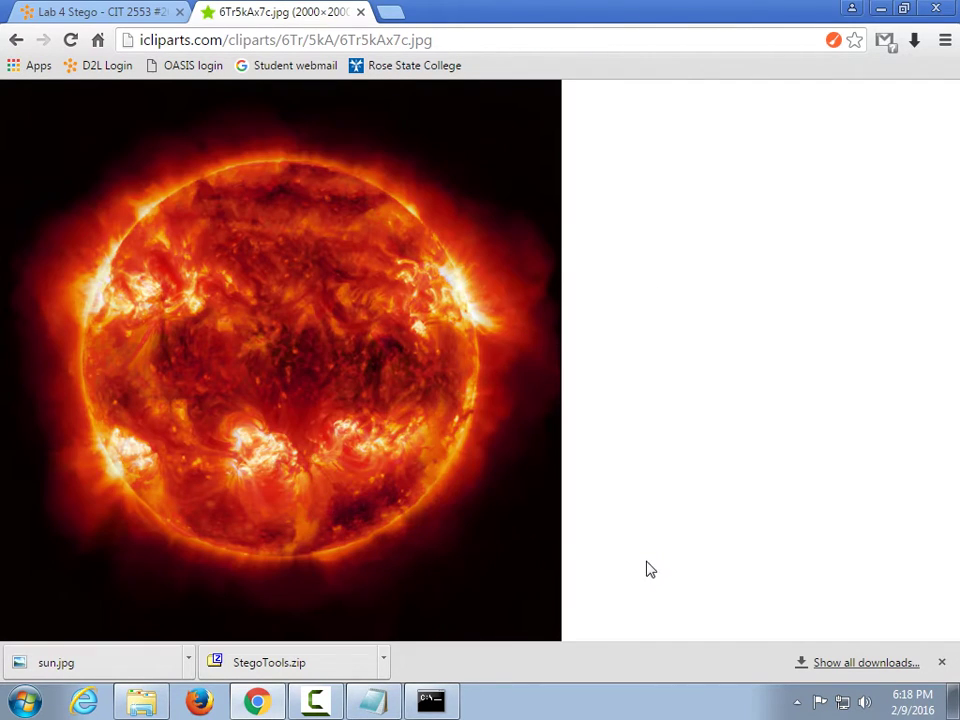
Save it as sun.jpg in StegoTools, replacing the small copy, and minimise Chrome.
{"action": "right_click", "coordinate": [281, 337]}
{"action": "left_click", "coordinate": [373, 373]}
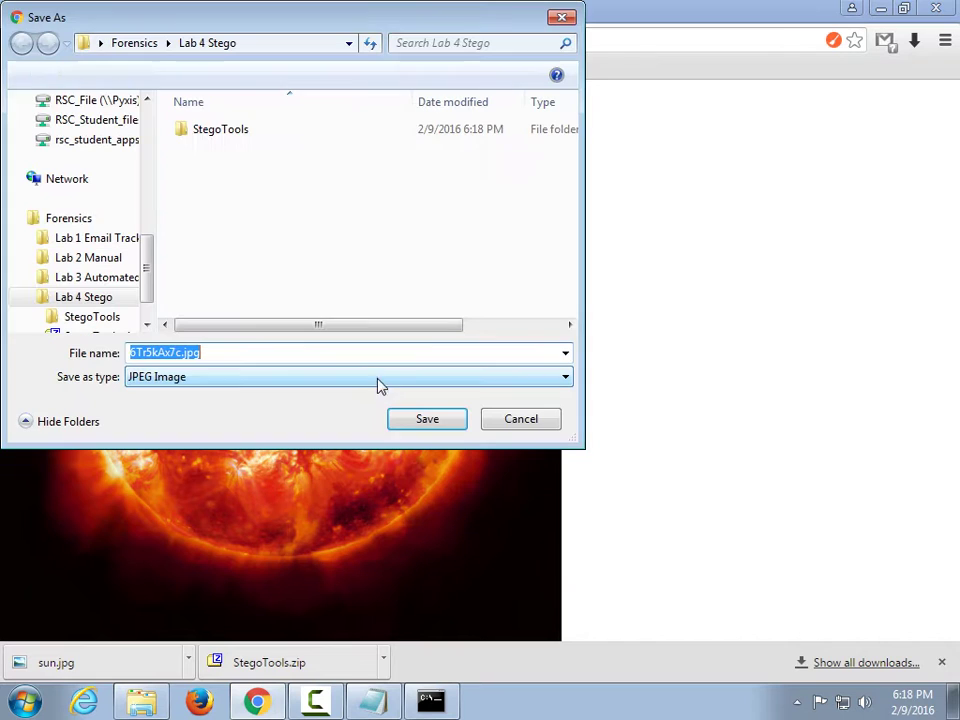
{"action": "double_click", "coordinate": [238, 133]}
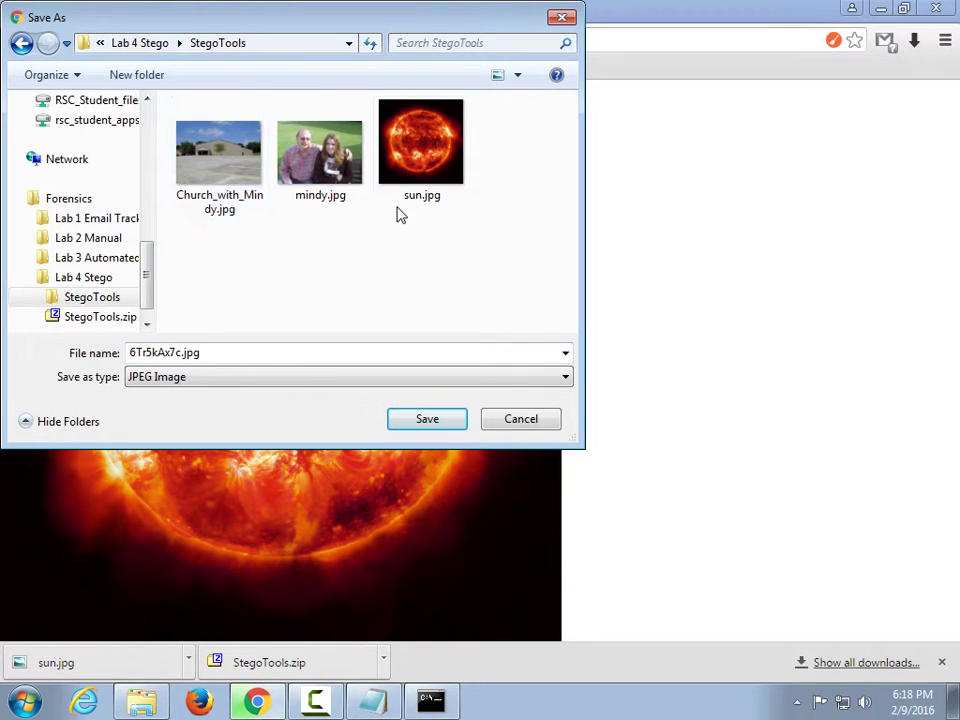
{"action": "left_click", "coordinate": [430, 178]}
{"action": "left_click", "coordinate": [441, 419]}
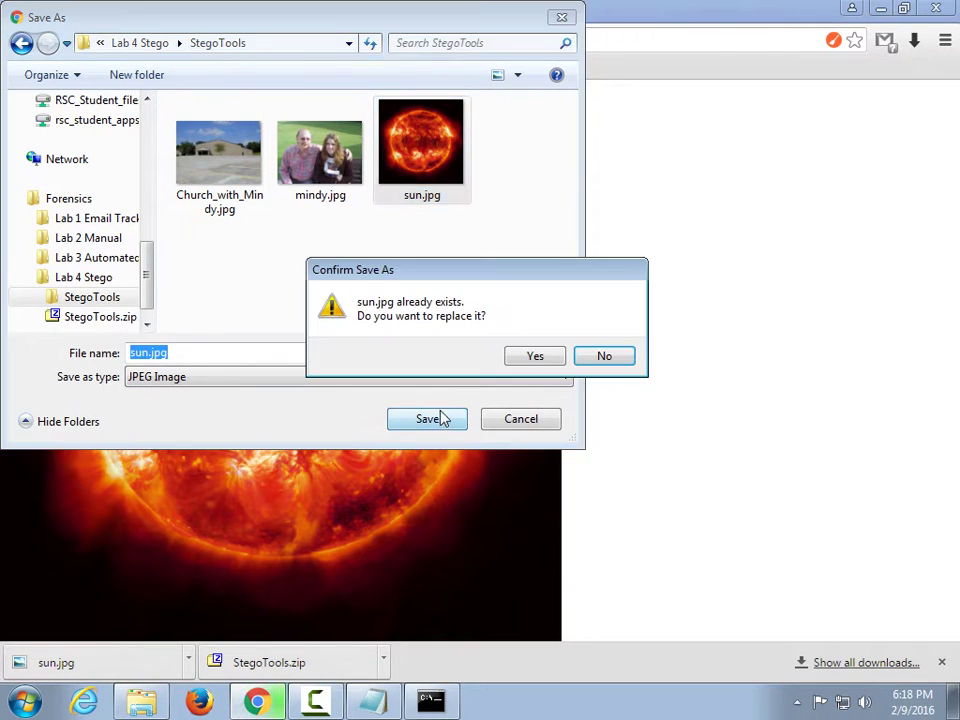
{"action": "left_click", "coordinate": [555, 358]}
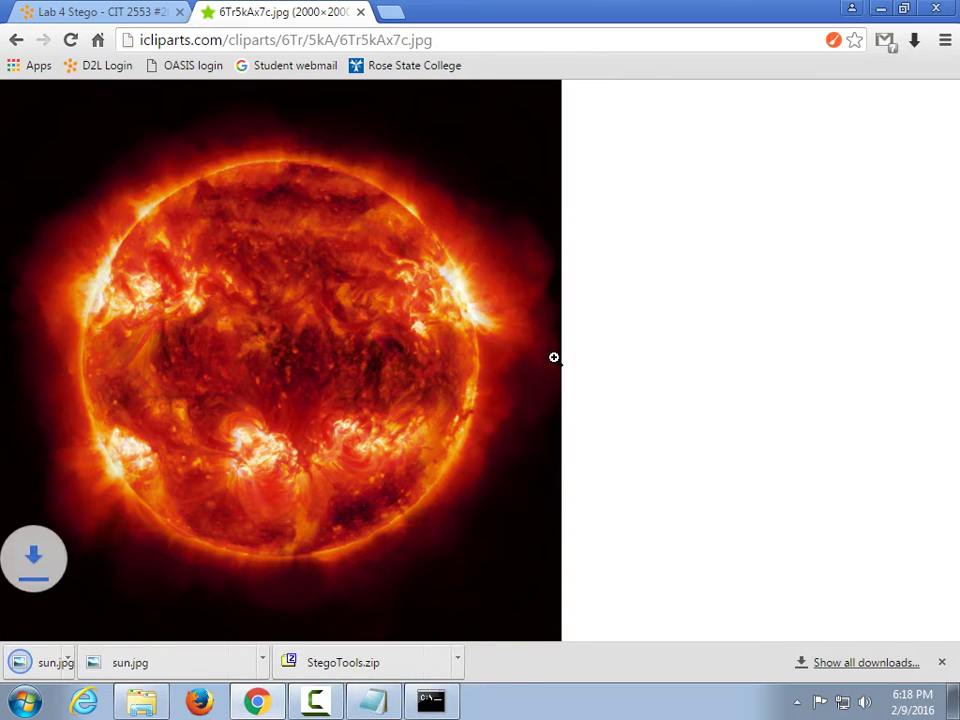
{"action": "left_click", "coordinate": [880, 9]}
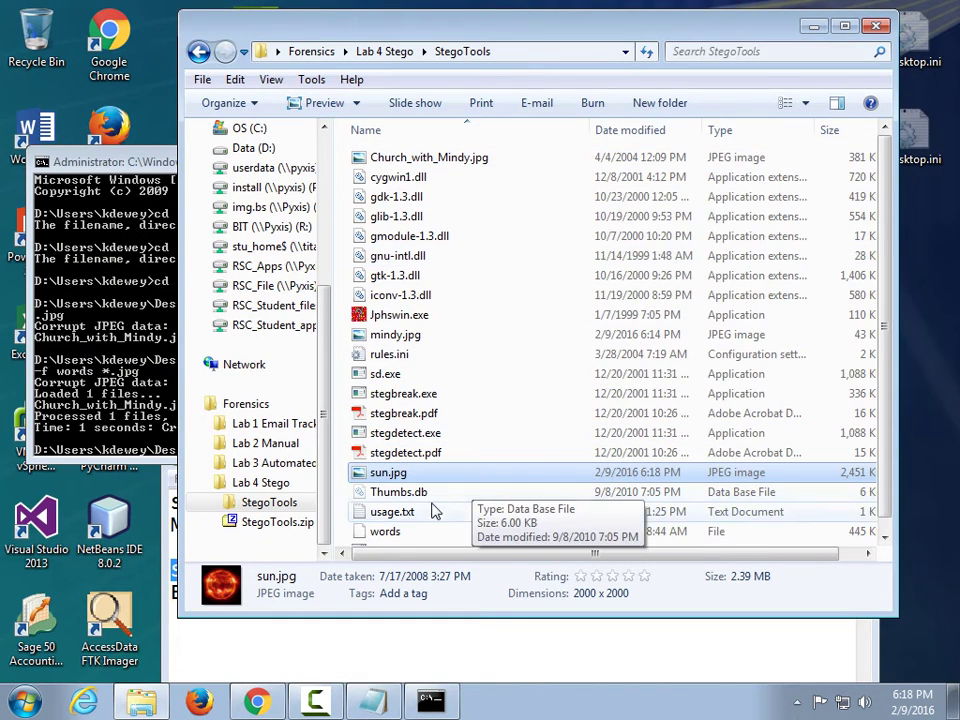
Confirm sun.jpg shows the 2000 × 2000 sun, then launch Jphswin.exe and accept its licence.
{"action": "double_click", "coordinate": [376, 472]}
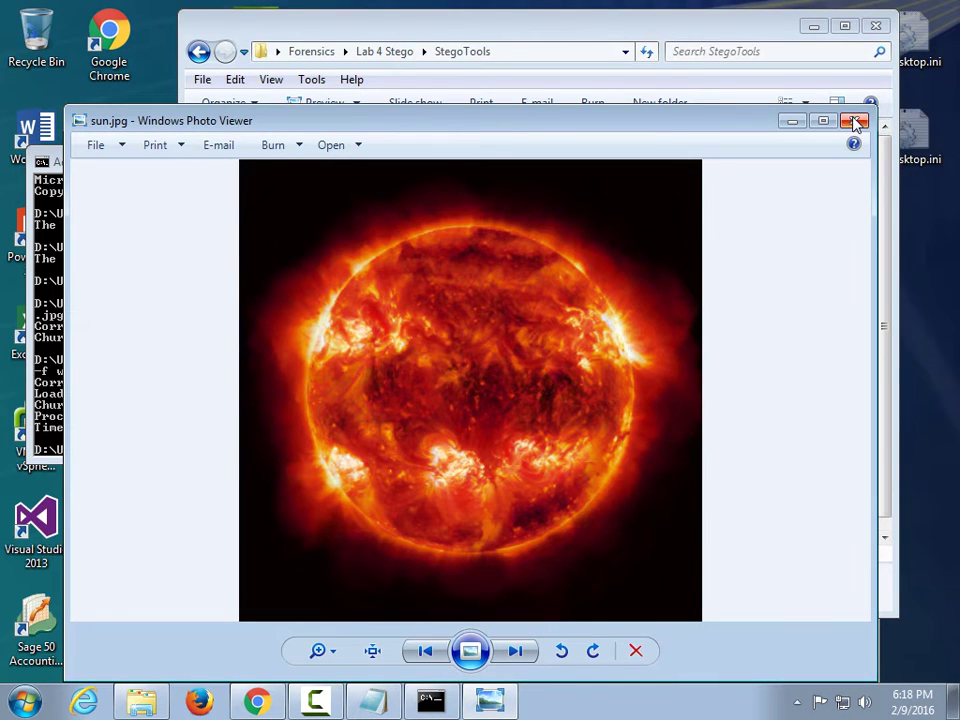
{"action": "left_click", "coordinate": [855, 122]}
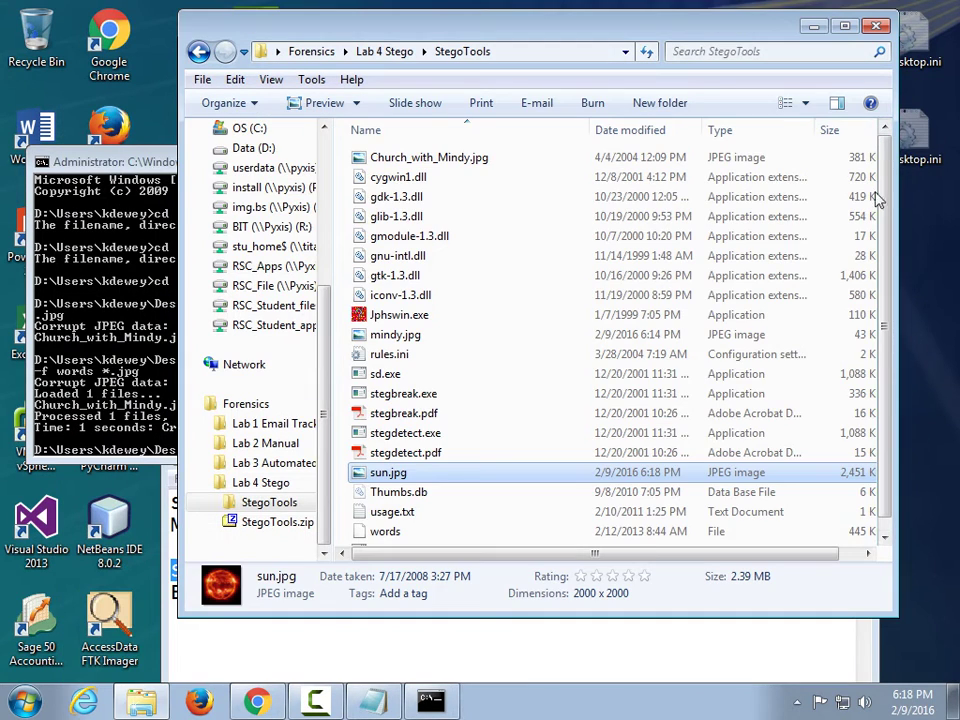
{"action": "double_click", "coordinate": [405, 316]}
{"action": "left_click", "coordinate": [399, 509]}
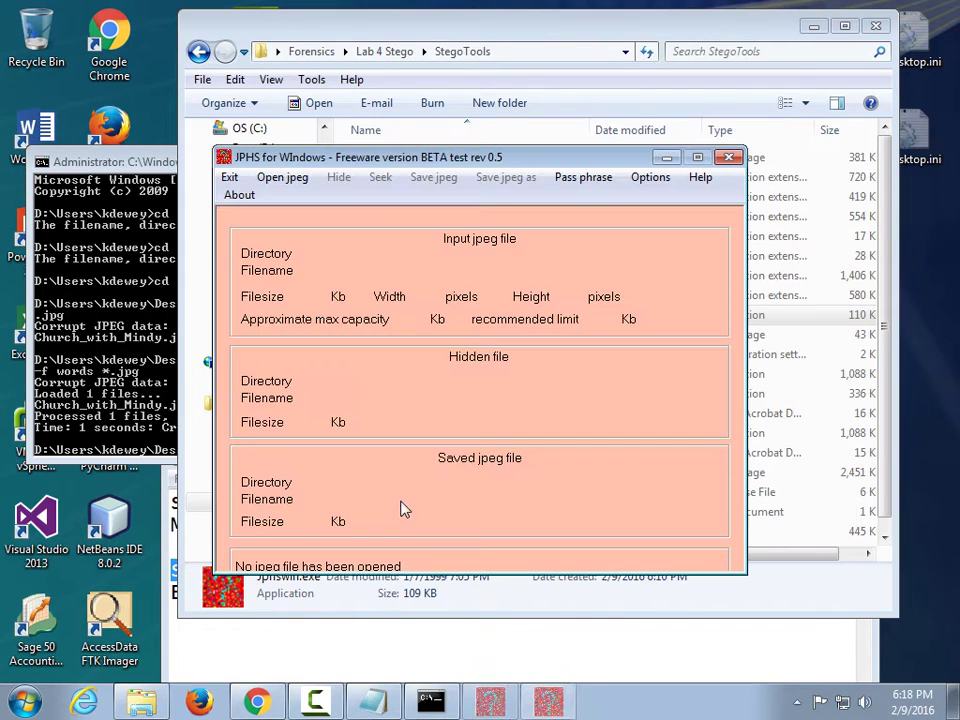
Load sun.jpg as the cover image in JPHS and enter the pass phrase twice to begin hiding.
{"action": "left_click", "coordinate": [286, 180]}
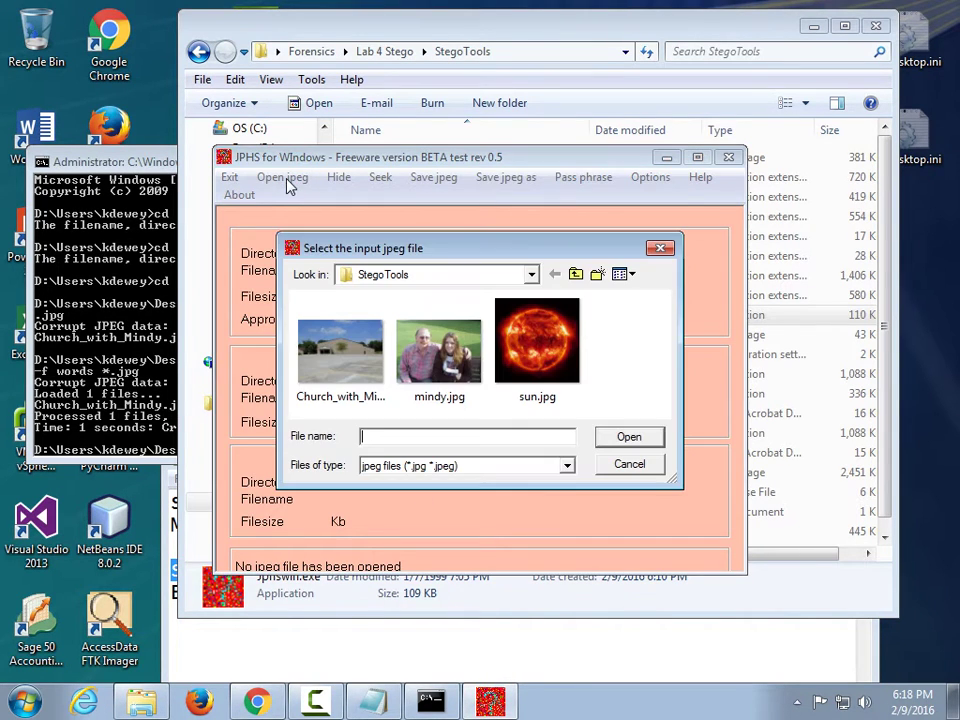
{"action": "double_click", "coordinate": [525, 355]}
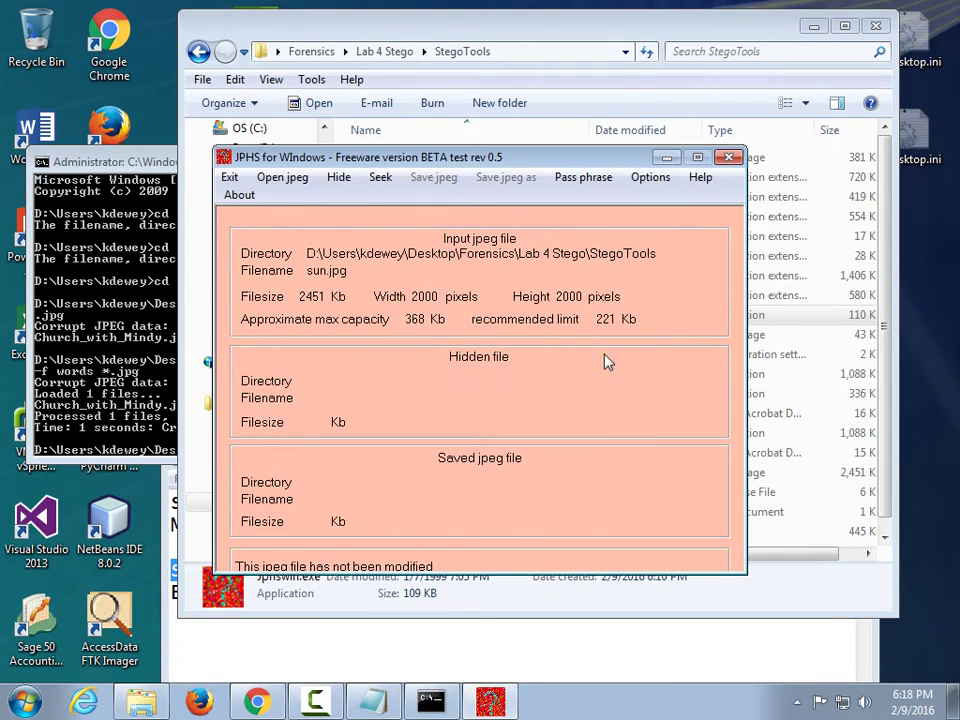
{"action": "left_click", "coordinate": [338, 177]}
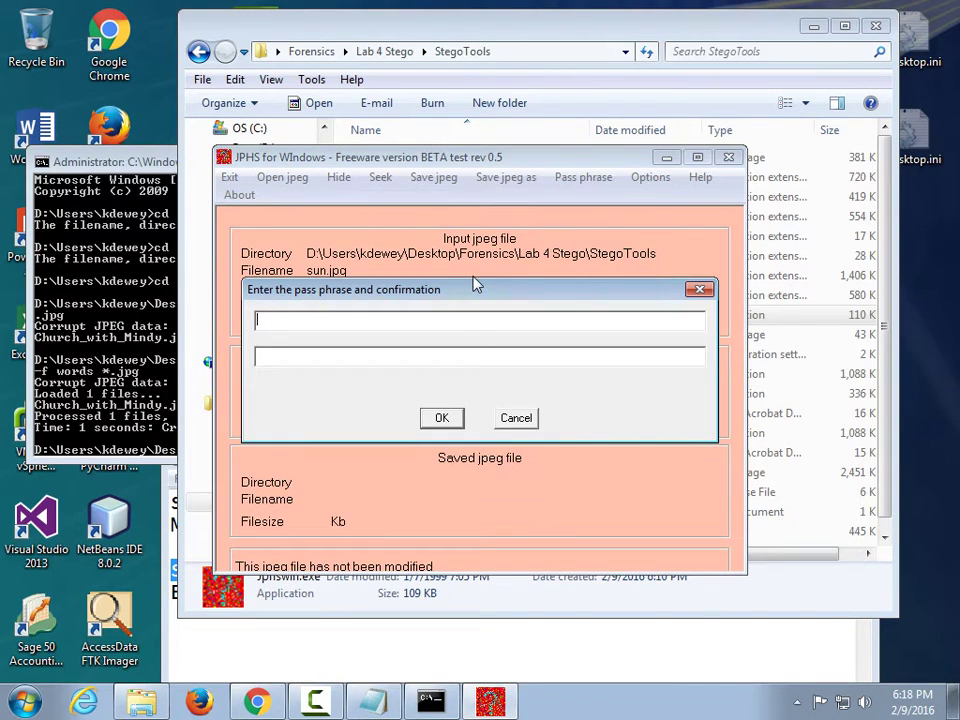
{"action": "type", "text": "******"}
{"action": "key", "text": "Tab"}
{"action": "type", "text": "******"}
{"action": "key", "text": "Return"}
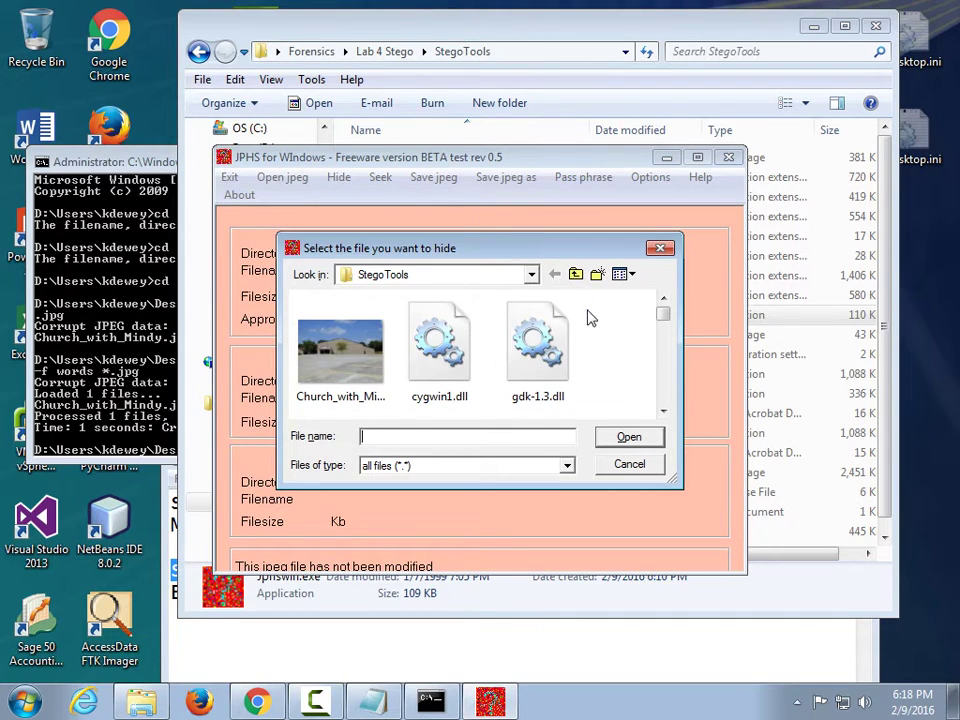
Hide stegbreak.pdf in the image and save the result as sun2.jpg.
{"action": "left_click_drag", "start_coordinate": [664, 317], "coordinate": [669, 371]}
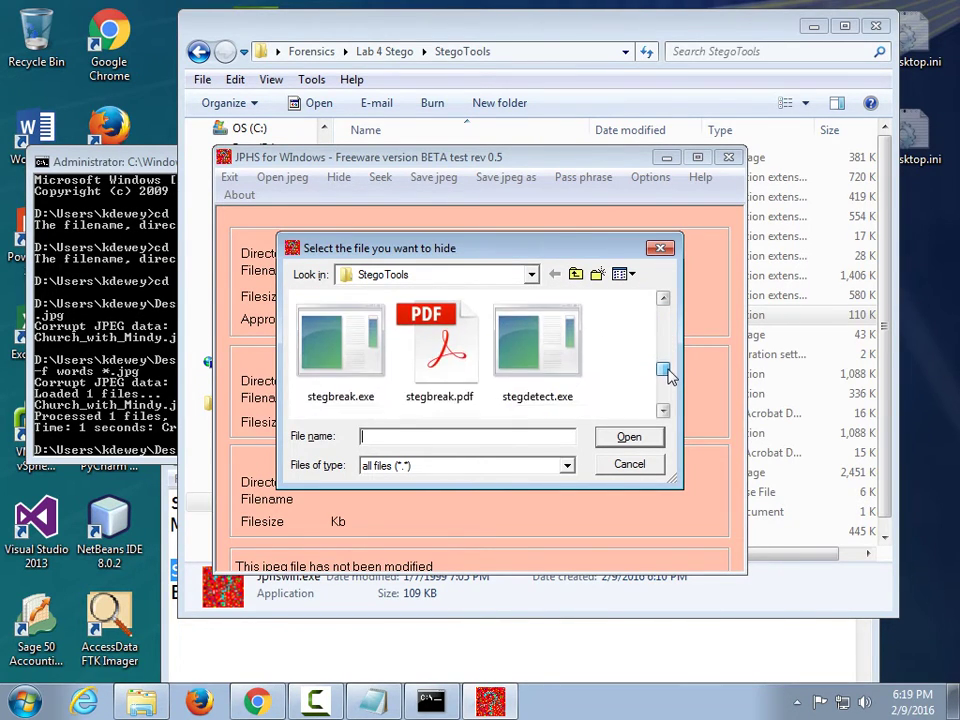
{"action": "left_click", "coordinate": [449, 383]}
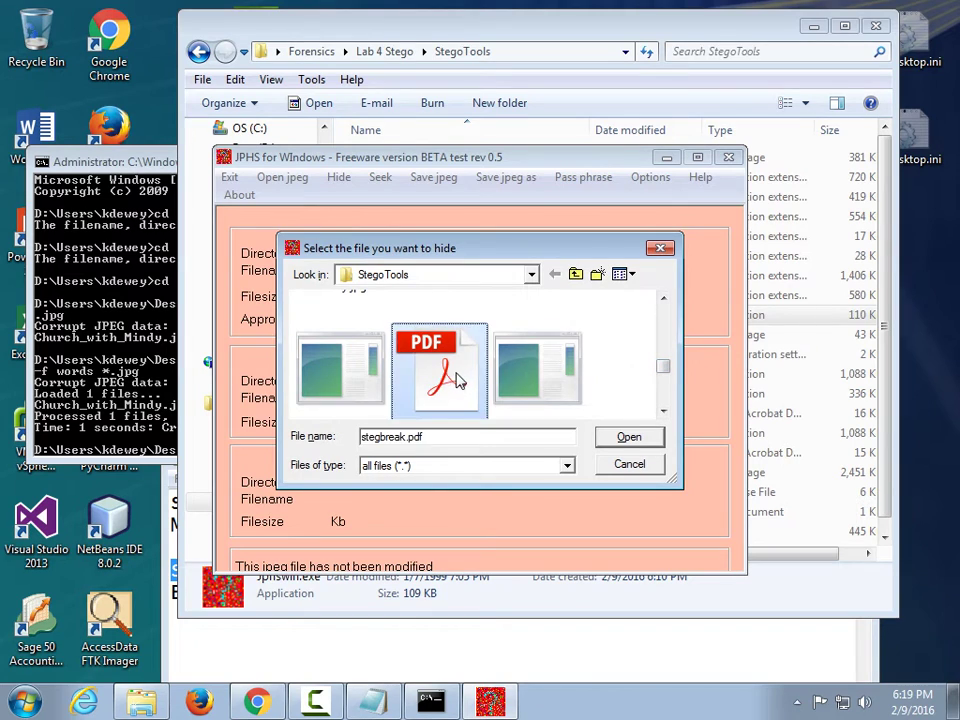
{"action": "left_click", "coordinate": [636, 440]}
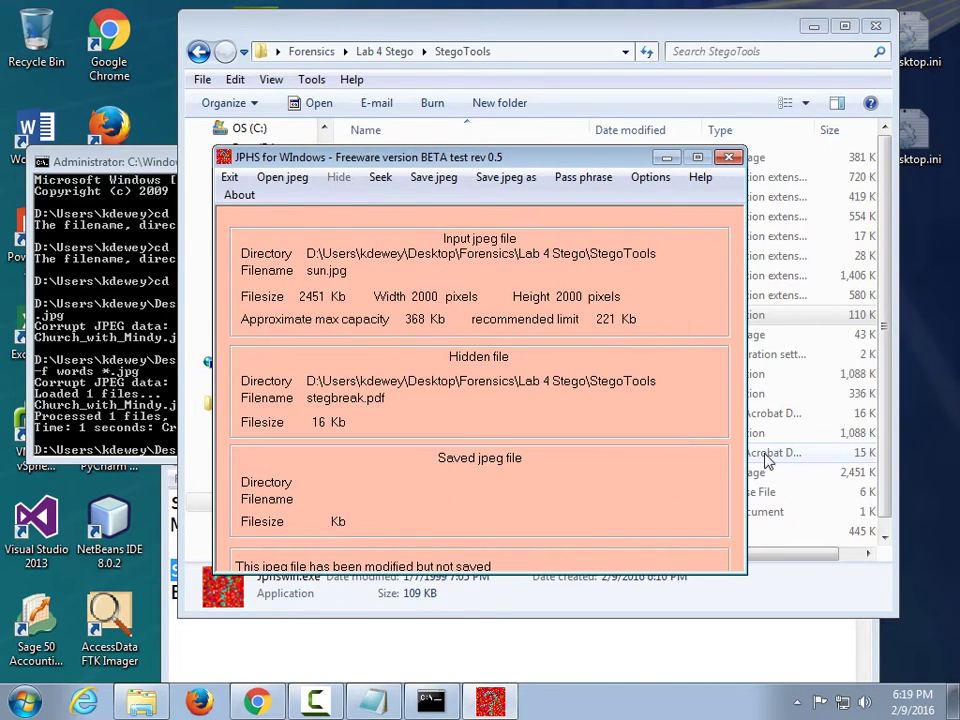
{"action": "left_click", "coordinate": [506, 179]}
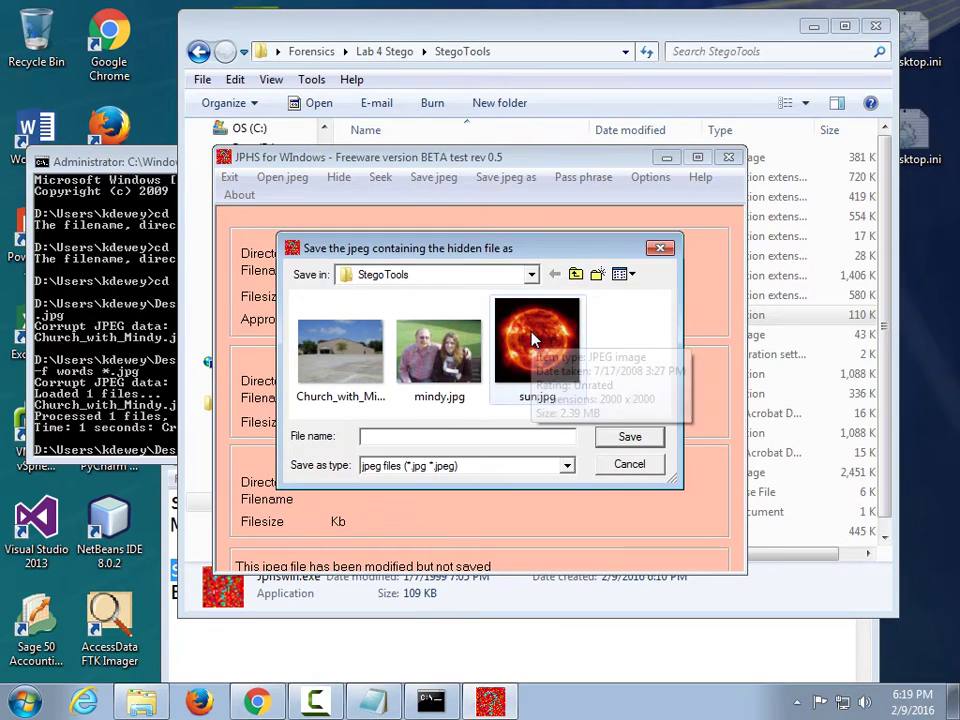
{"action": "type", "text": "sun2.jpg"}
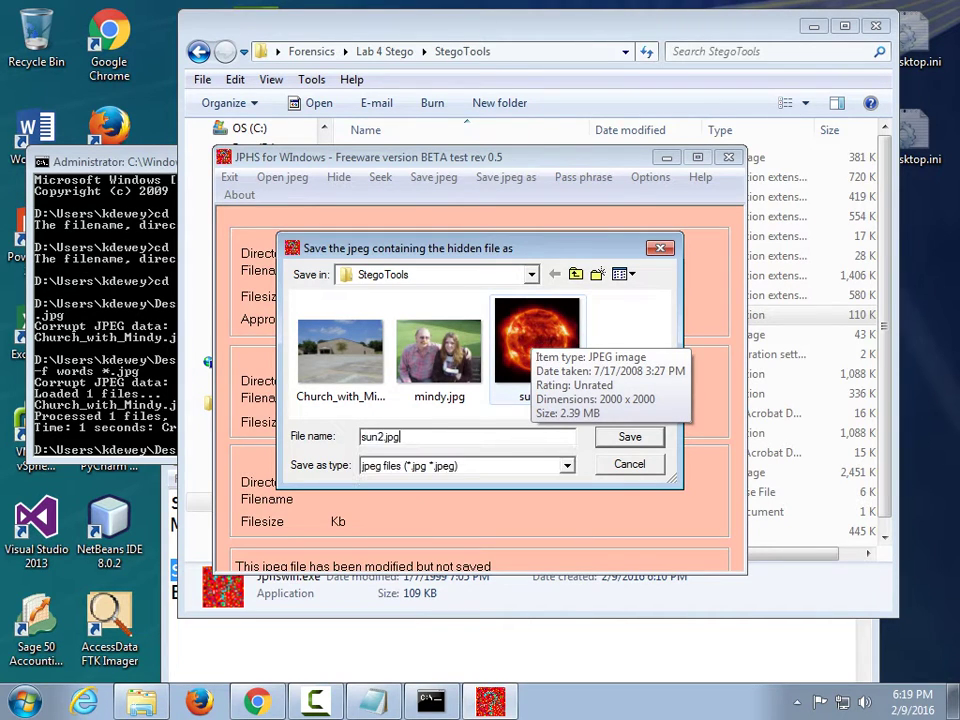
{"action": "key", "text": "Return"}
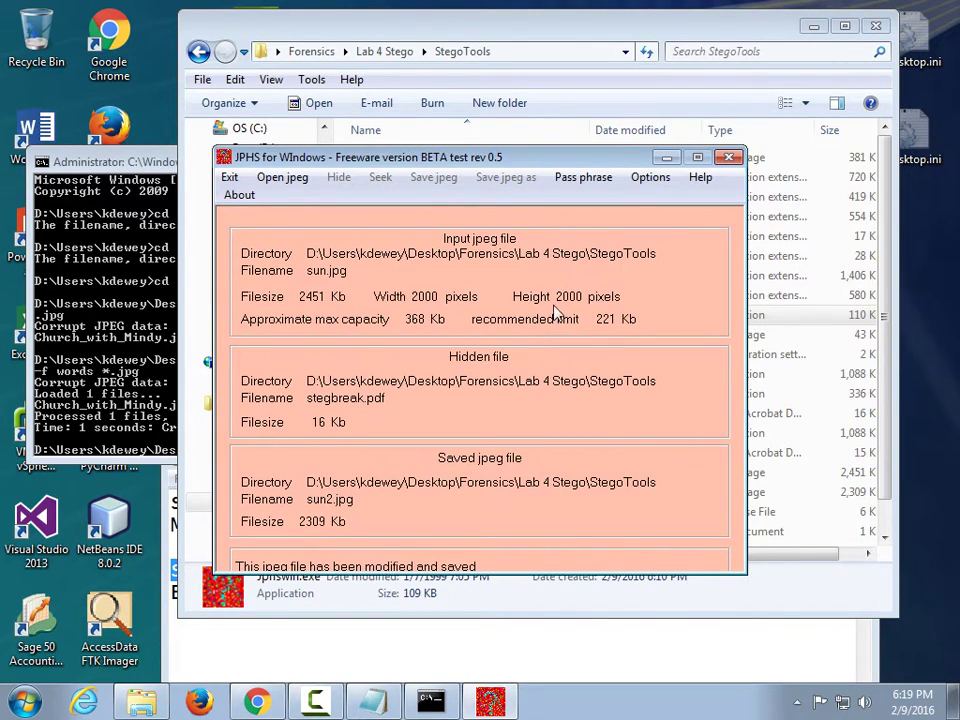
{"action": "left_click", "coordinate": [148, 707]}
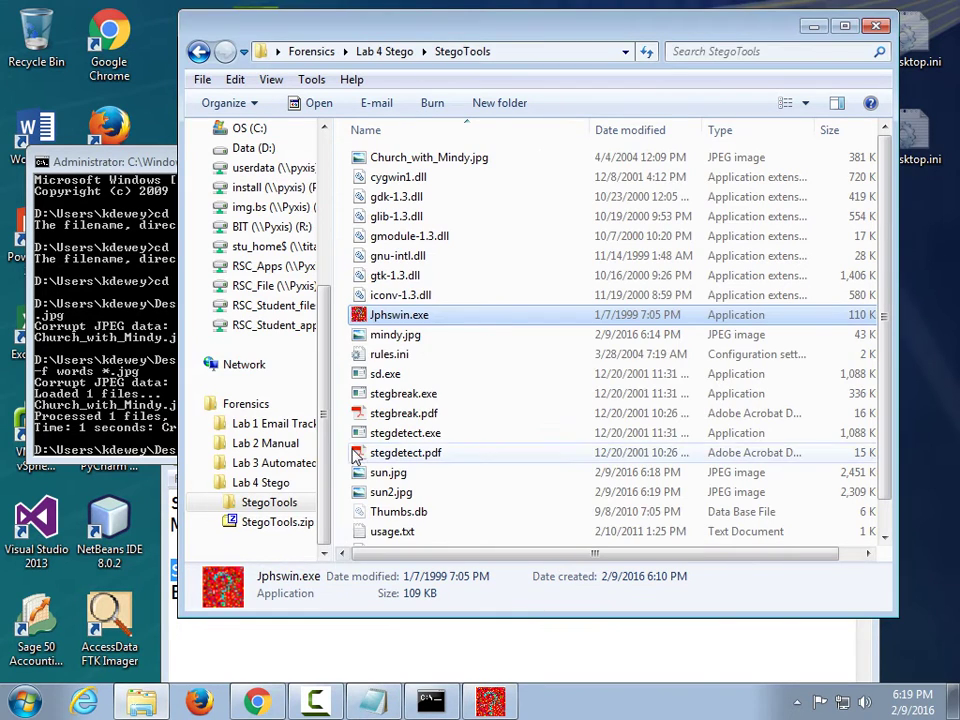
Flip between sun.jpg and sun2.jpg several times in Photo Viewer, seeing no visible difference, then close it.
{"action": "double_click", "coordinate": [388, 472]}
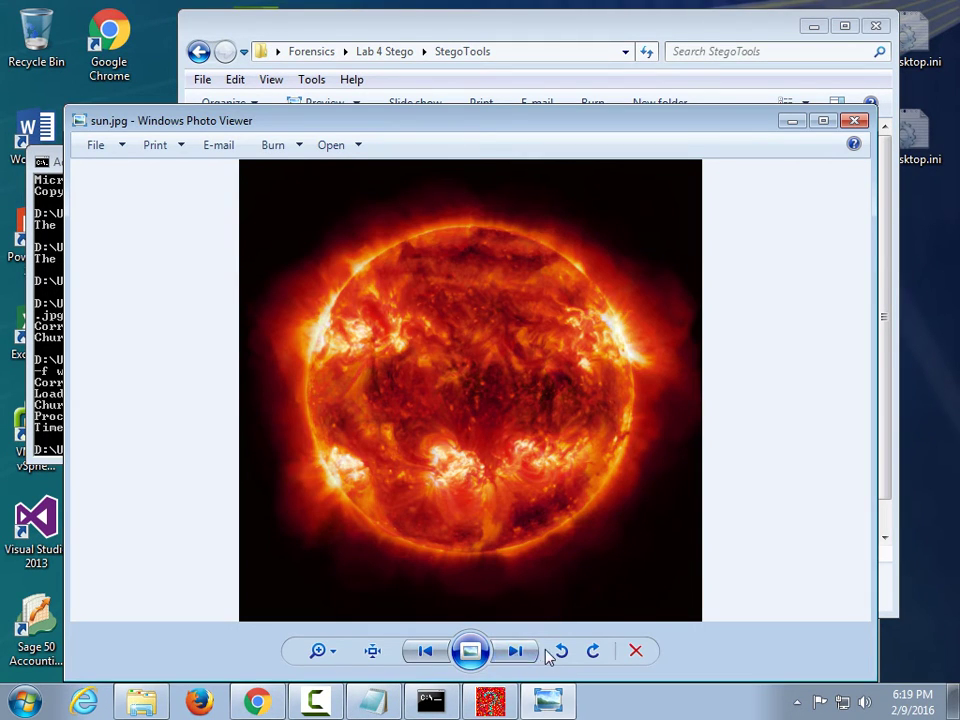
{"action": "left_click", "coordinate": [518, 652]}
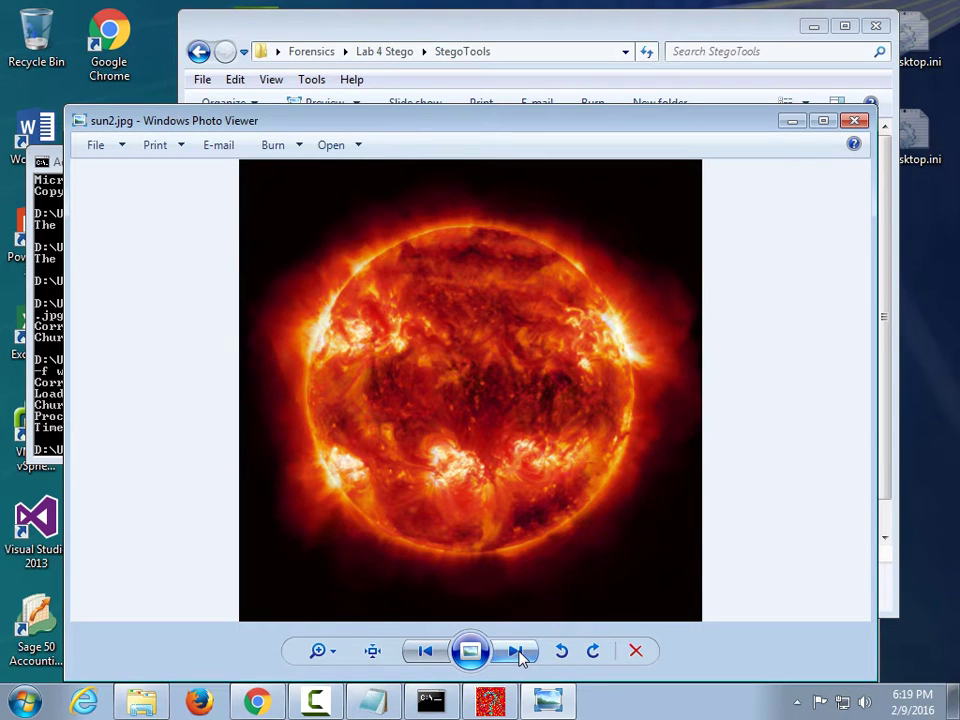
{"action": "left_click", "coordinate": [426, 649]}
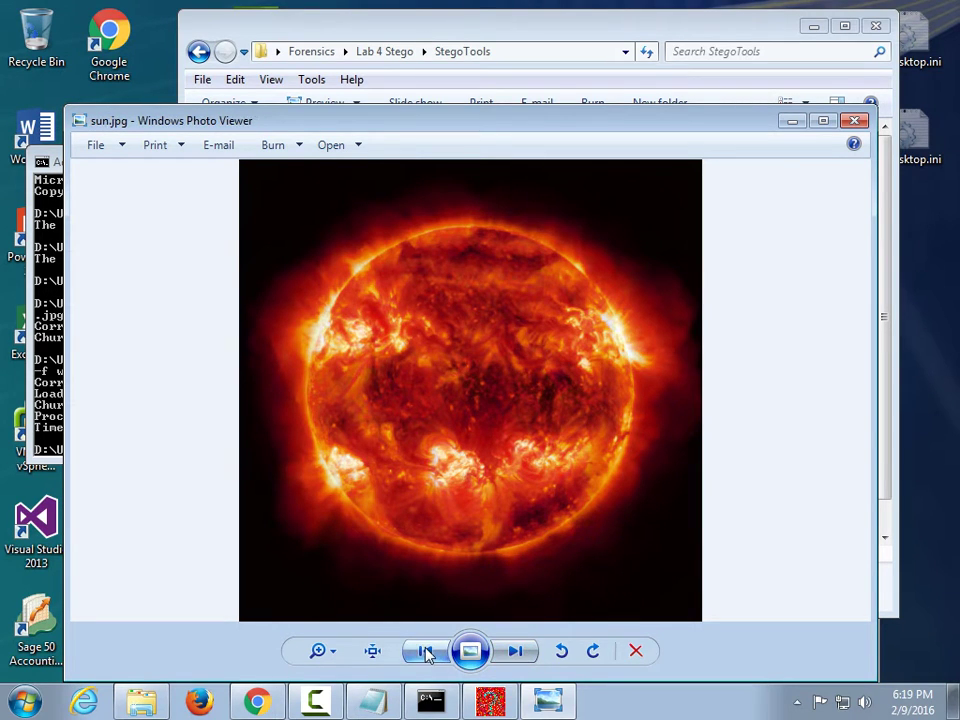
{"action": "left_click", "coordinate": [510, 652]}
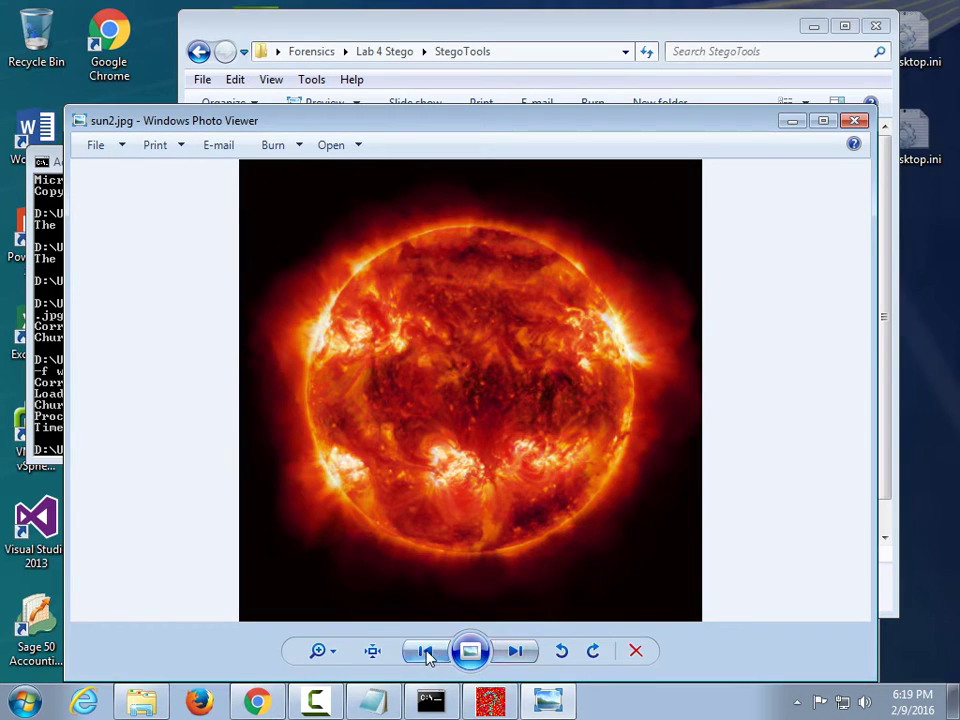
{"action": "left_click", "coordinate": [426, 653]}
{"action": "left_click", "coordinate": [516, 664]}
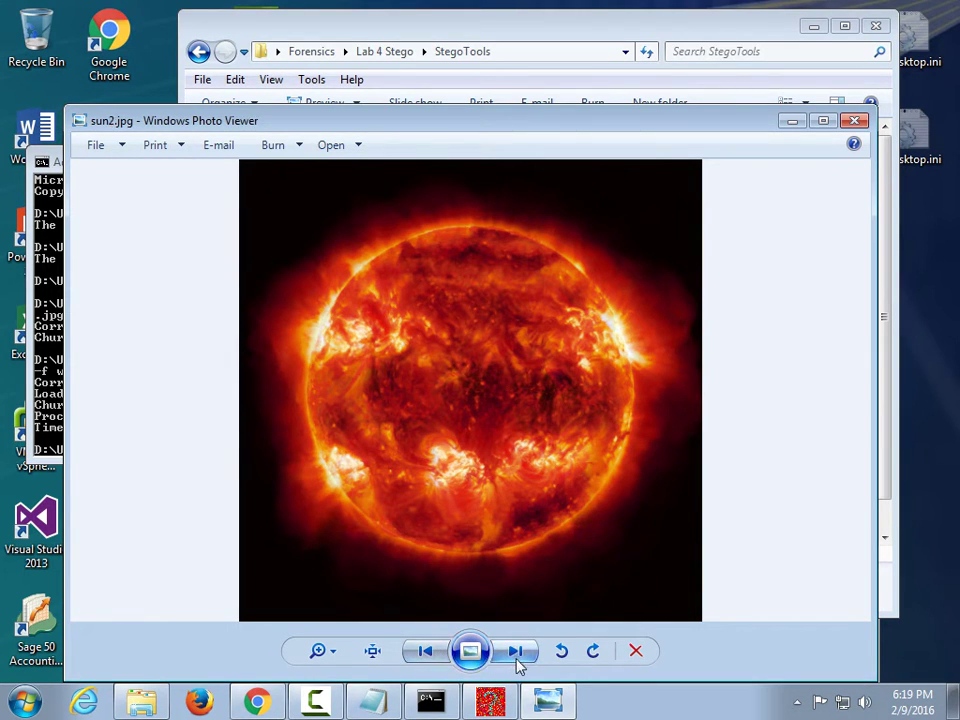
{"action": "left_click", "coordinate": [427, 655]}
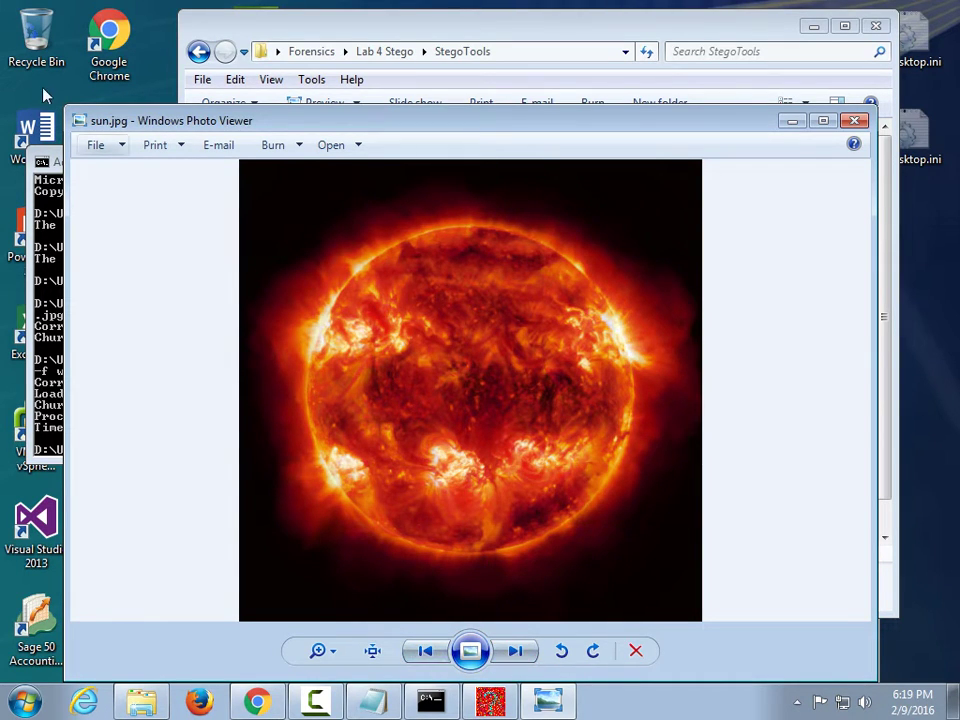
{"action": "left_click", "coordinate": [516, 655]}
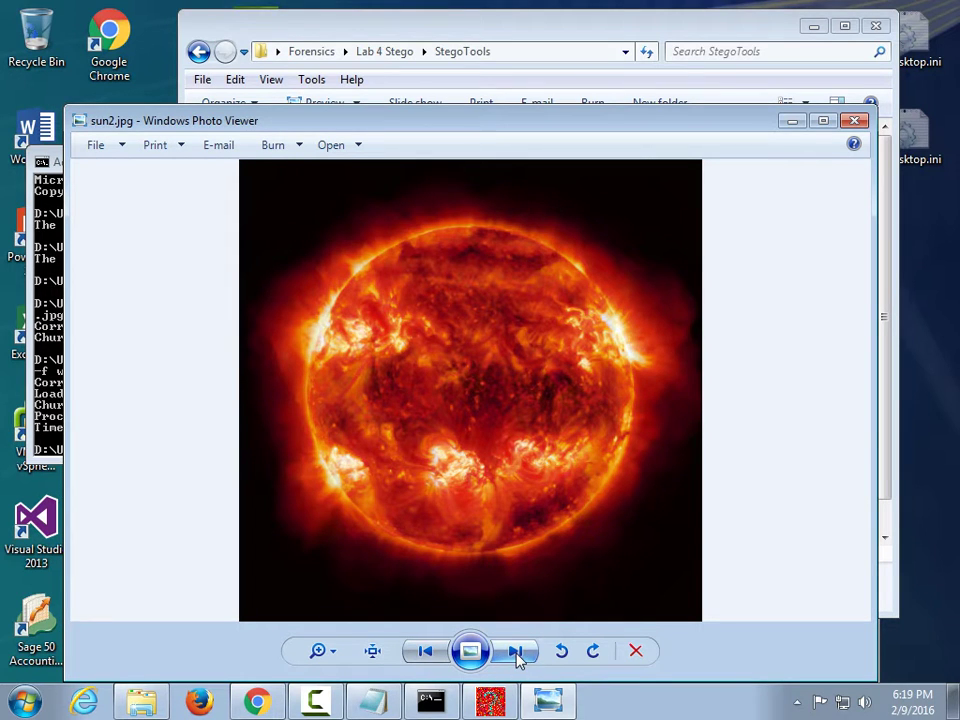
{"action": "left_click", "coordinate": [855, 121]}
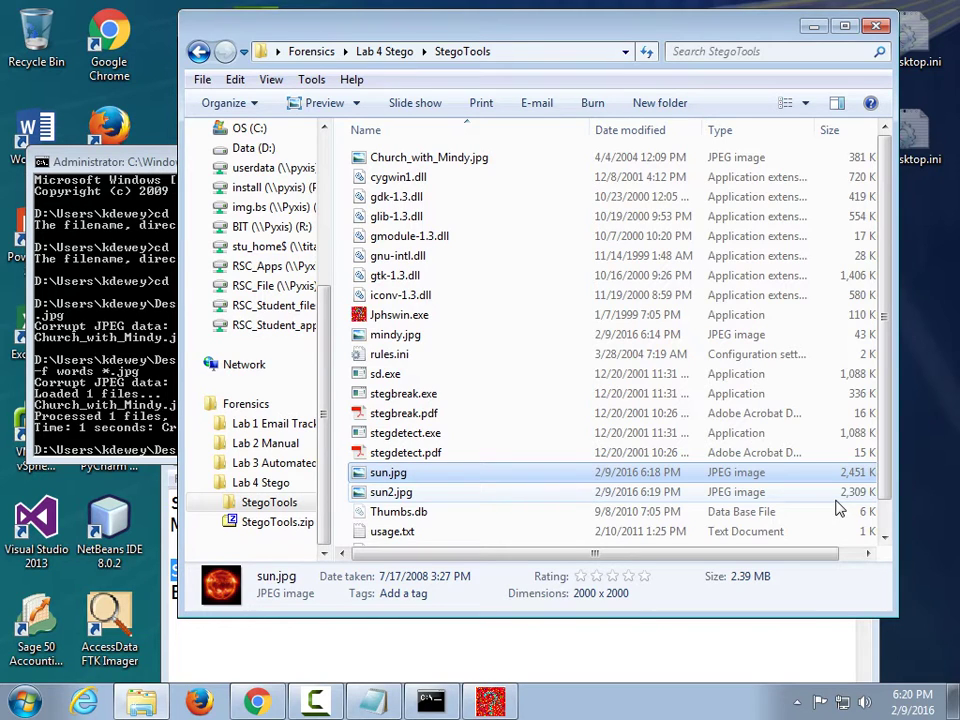
Close the current JPHS session, relaunch Jphswin.exe, and accept the licence terms.
{"action": "left_click", "coordinate": [490, 700]}
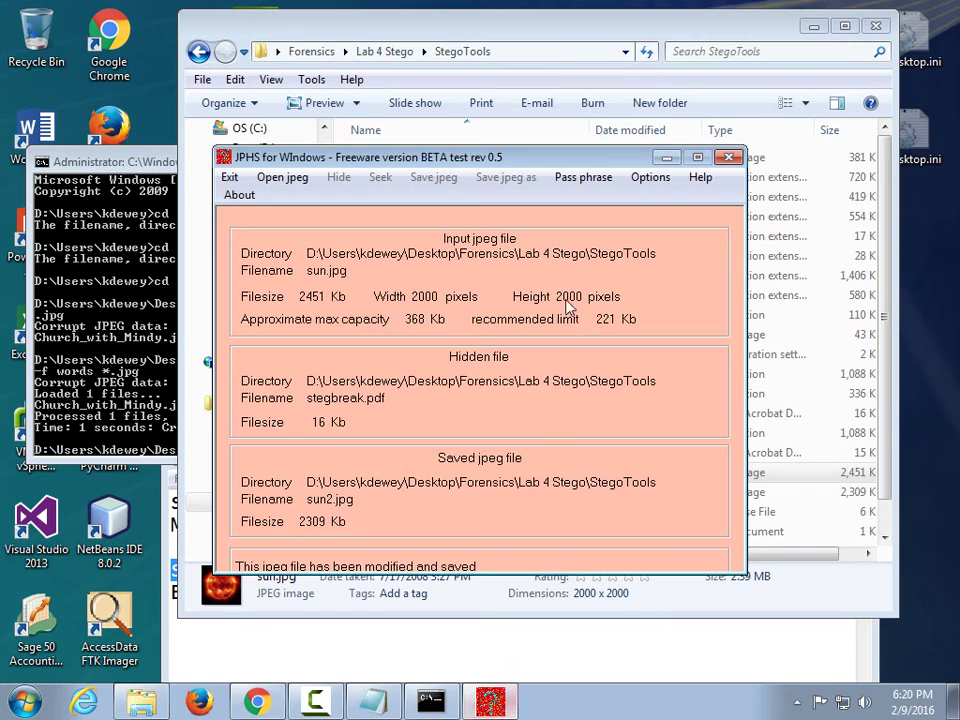
{"action": "left_click", "coordinate": [729, 157]}
{"action": "double_click", "coordinate": [392, 315]}
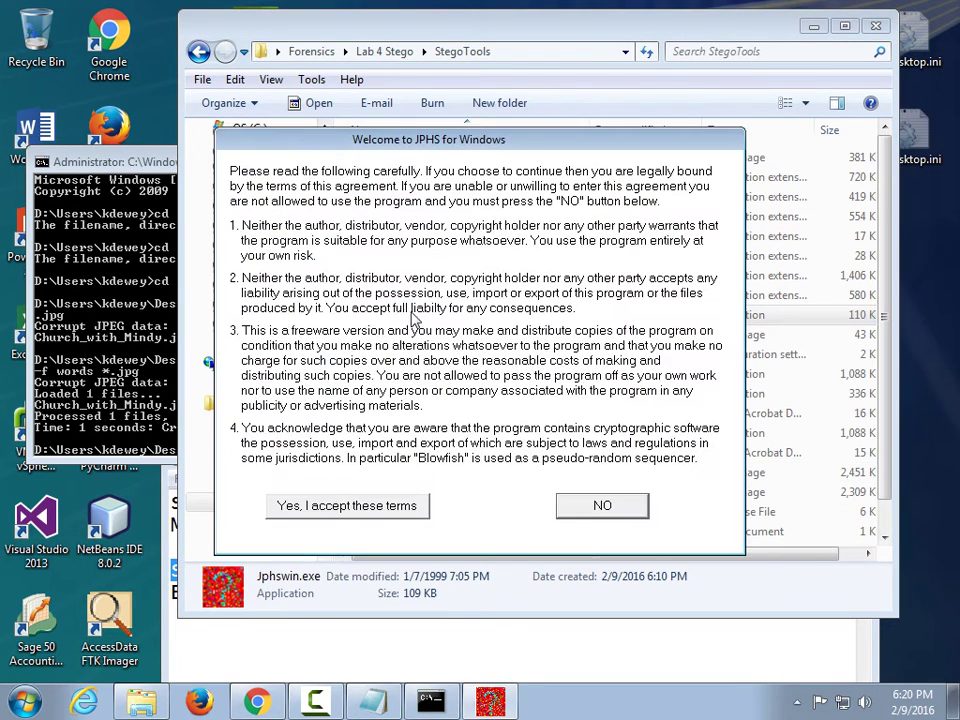
{"action": "left_click", "coordinate": [365, 512]}
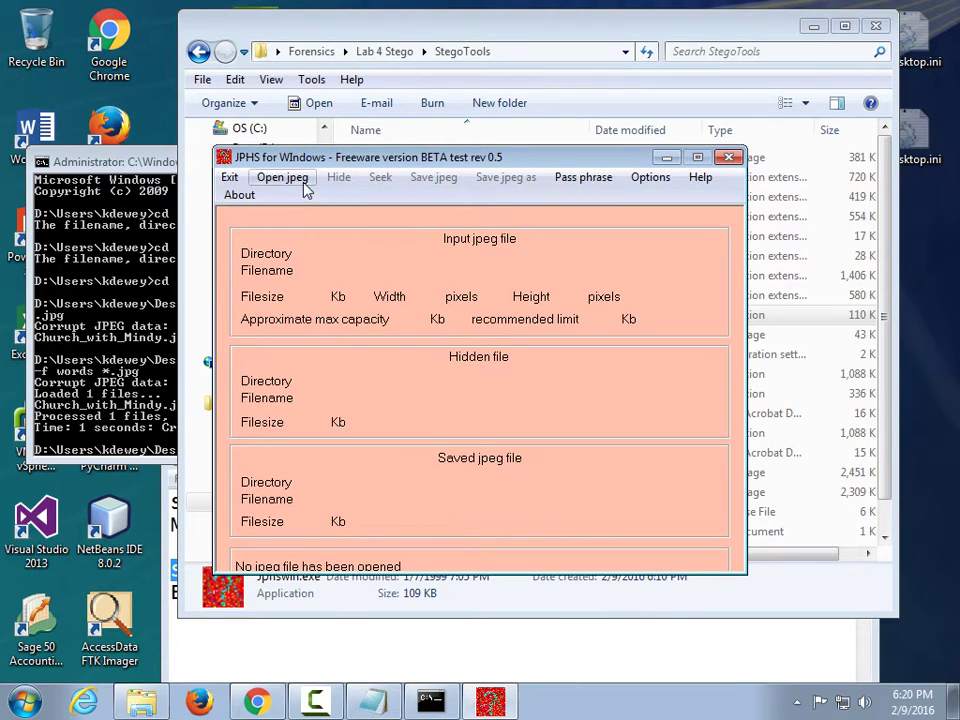
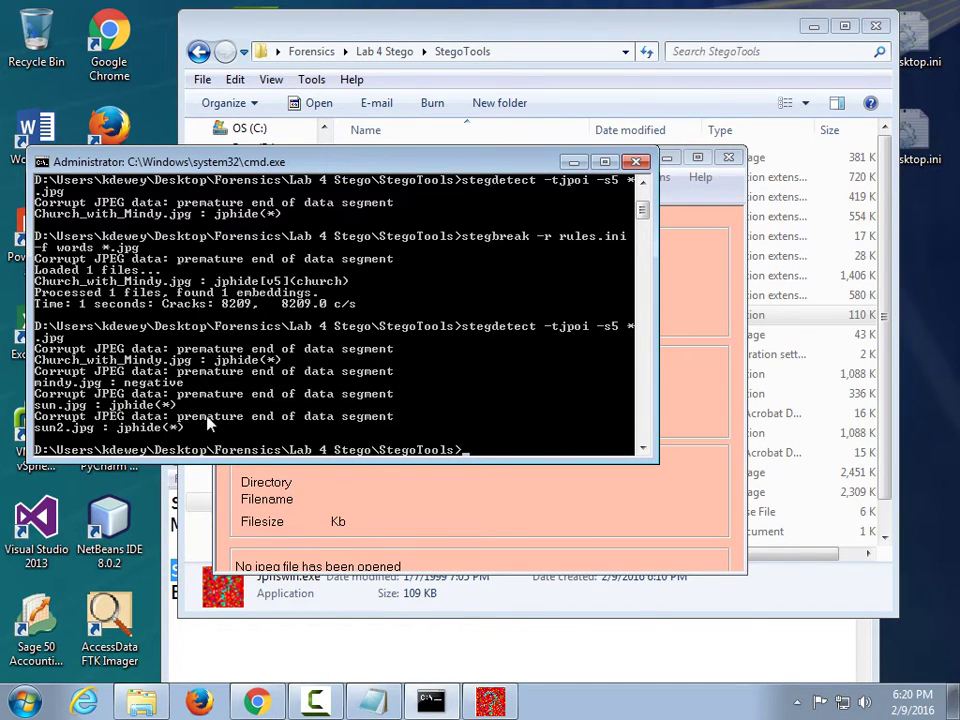
Rerun the stegdetect command at sensitivity -s1 instead of -s5; all four JPEGs report negative.
{"action": "key", "text": "Up"}
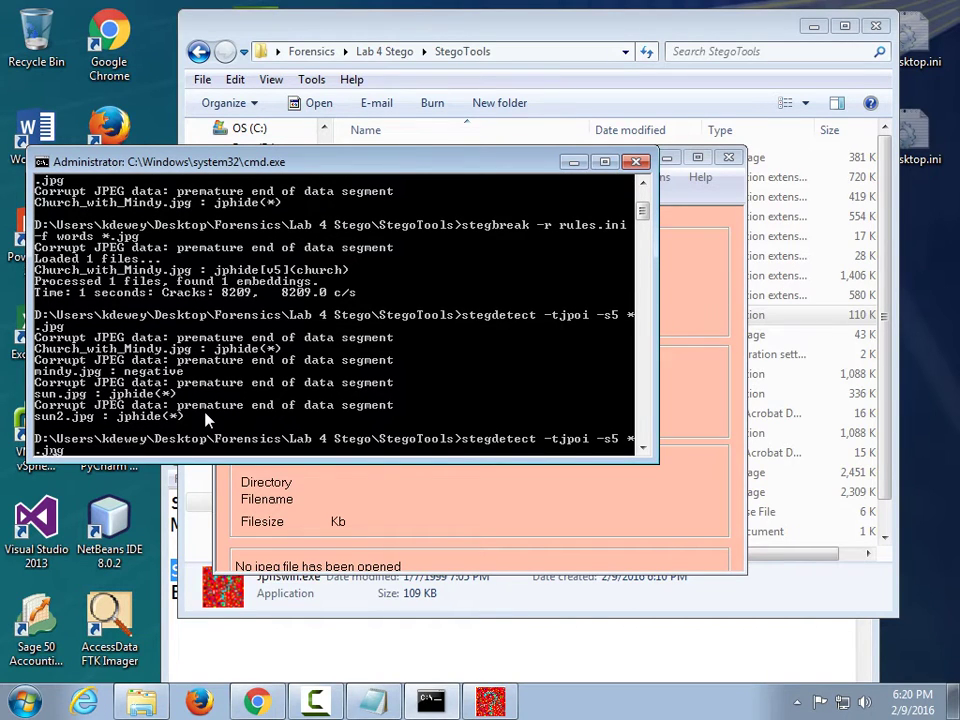
{"action": "key", "text": "Left"}
{"action": "key", "text": "Left"}
{"action": "key", "text": "Left"}
{"action": "key", "text": "Left"}
{"action": "key", "text": "Left"}
{"action": "key", "text": "Left"}
{"action": "key", "text": "BackSpace"}
{"action": "type", "text": "1"}
{"action": "key", "text": "Return"}
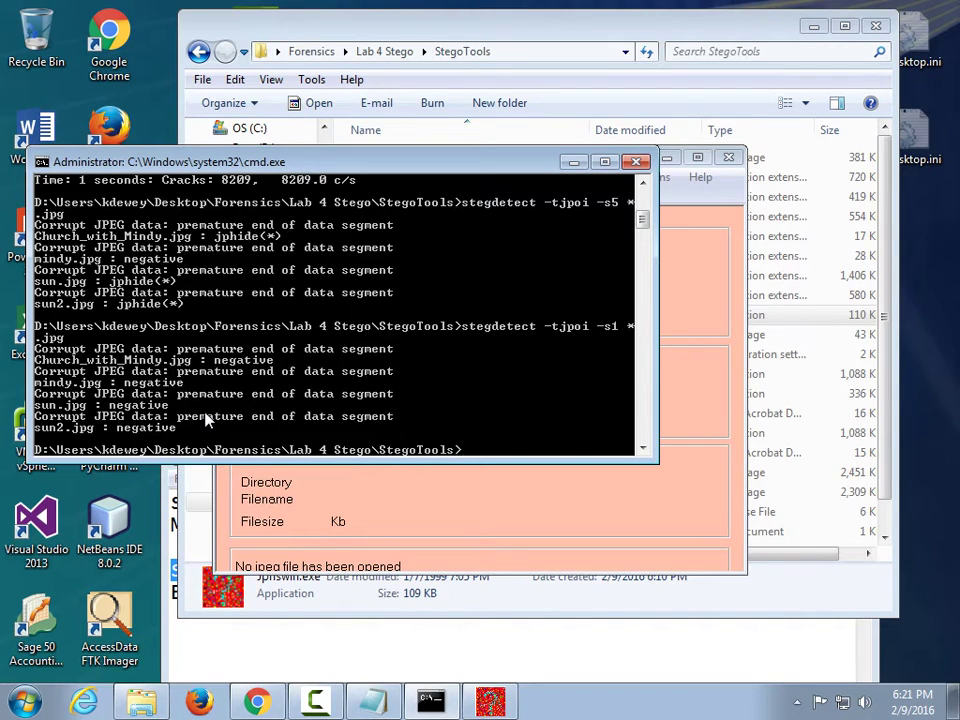
Run stegdetect at -s5 twice, flagging Church_with_Mindy, sun and sun2 as jphide.
{"action": "key", "text": "Up"}
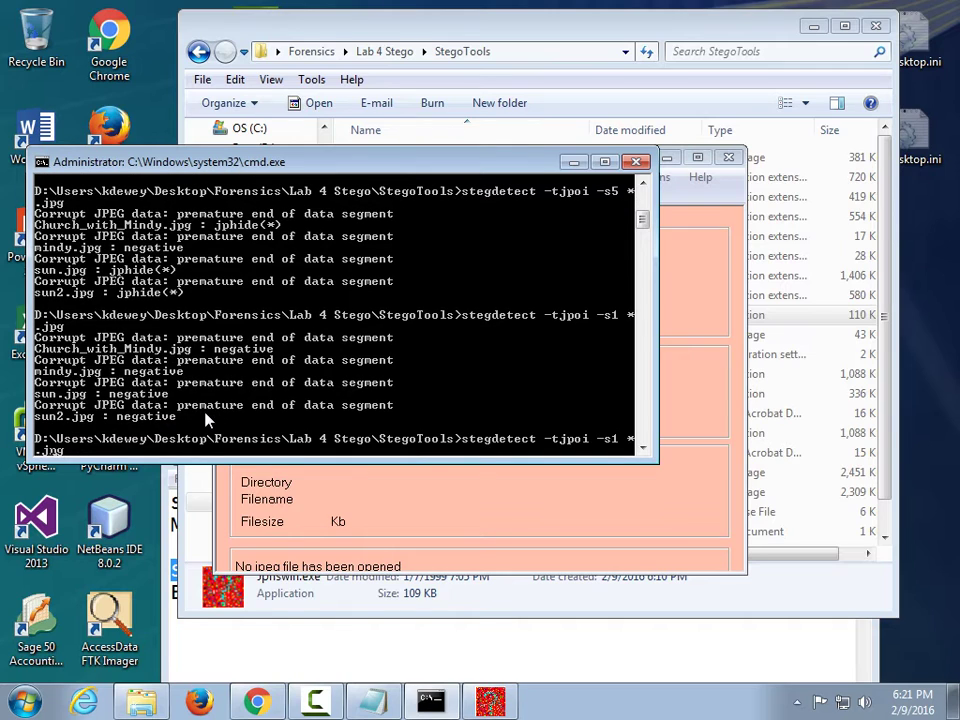
{"action": "key", "text": "Left"}
{"action": "key", "text": "Left"}
{"action": "key", "text": "Left"}
{"action": "key", "text": "Left"}
{"action": "key", "text": "Left"}
{"action": "key", "text": "Left"}
{"action": "key", "text": "BackSpace"}
{"action": "type", "text": "5"}
{"action": "key", "text": "Return"}
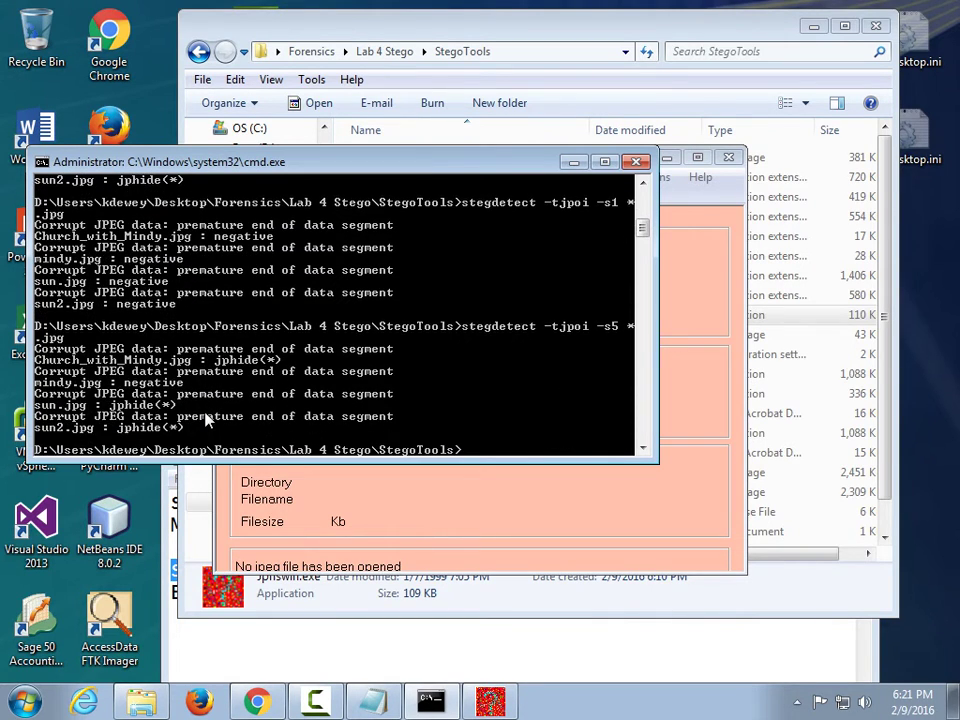
{"action": "key", "text": "Up"}
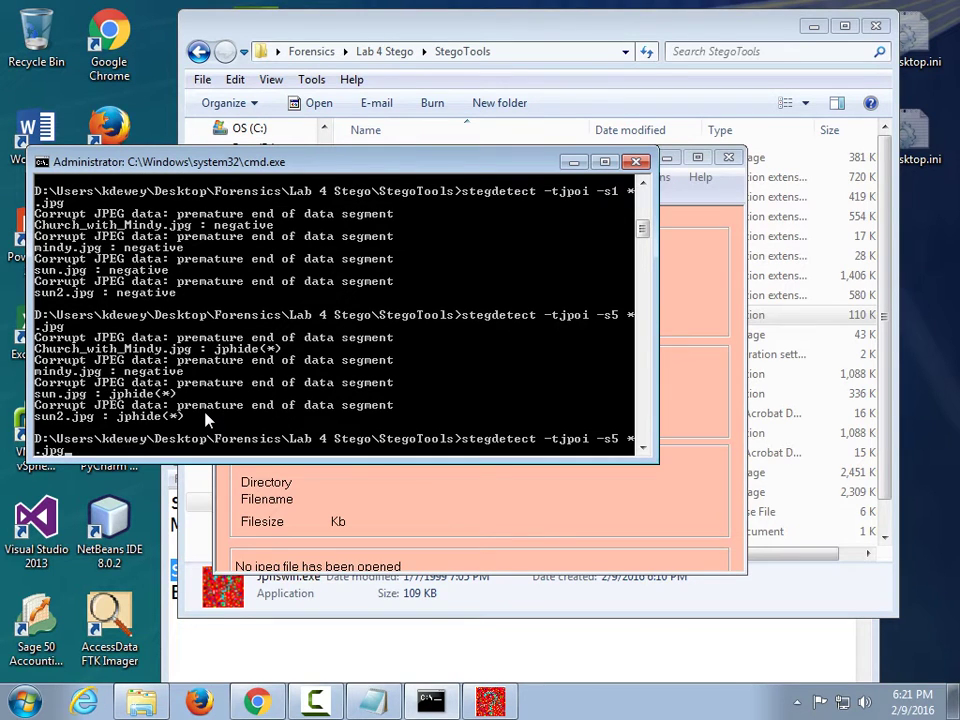
{"action": "key", "text": "Return"}
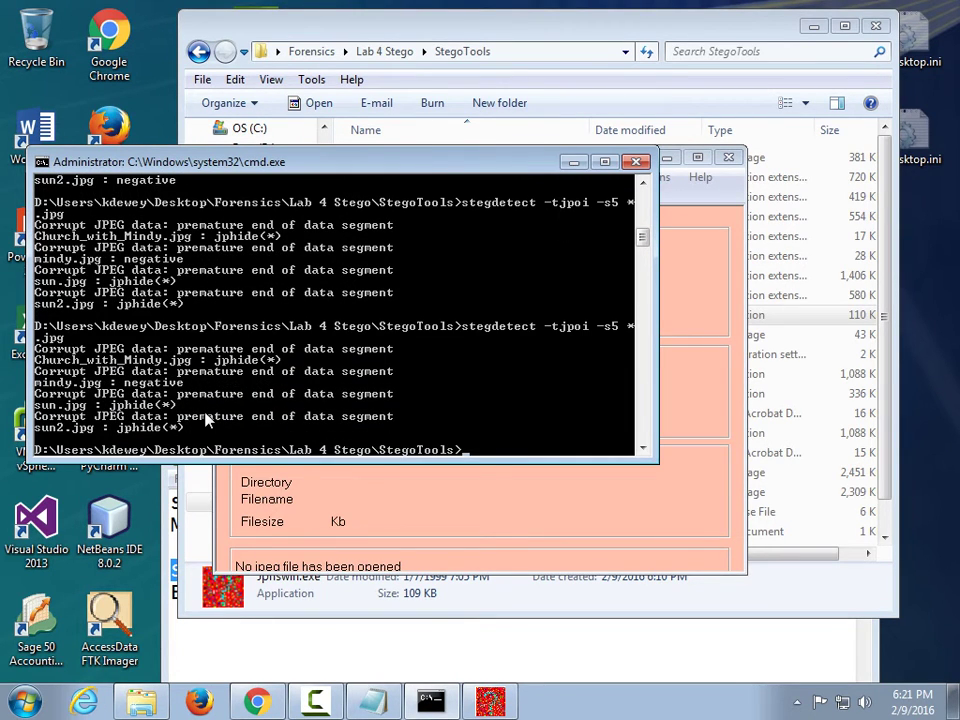
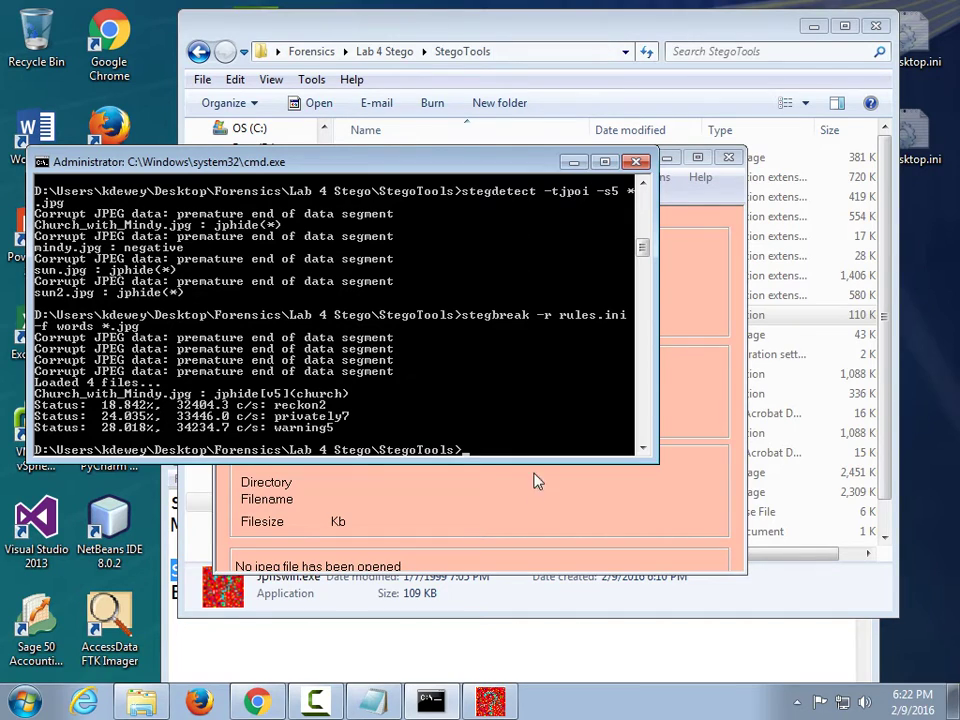
Load sun2.jpg from the StegoTools folder as the input JPEG in JPHS.
{"action": "left_click", "coordinate": [538, 496]}
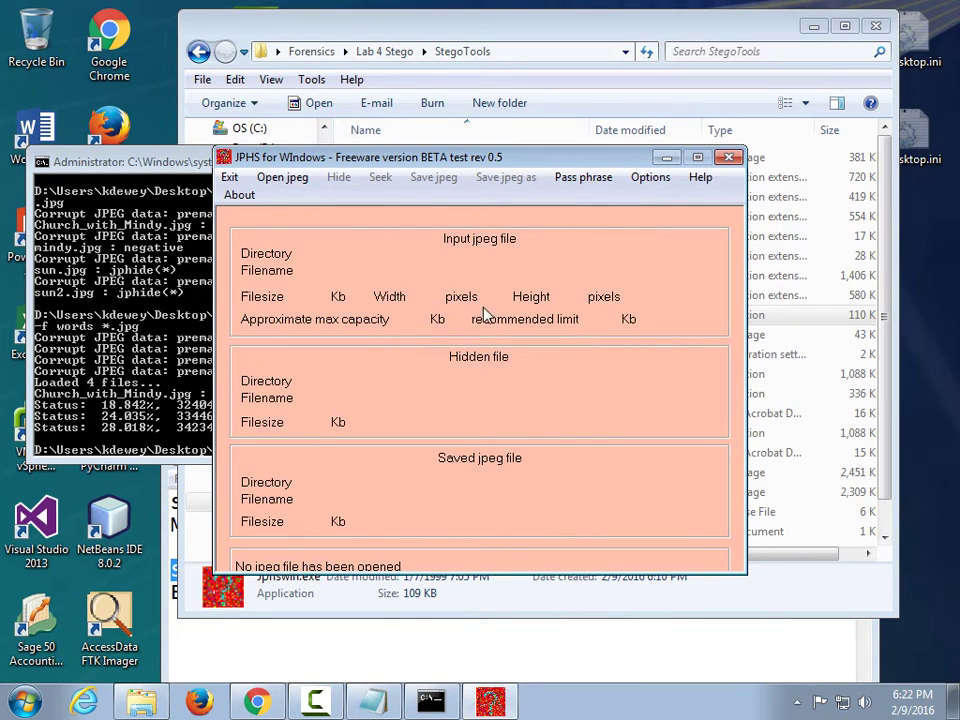
{"action": "left_click", "coordinate": [283, 178]}
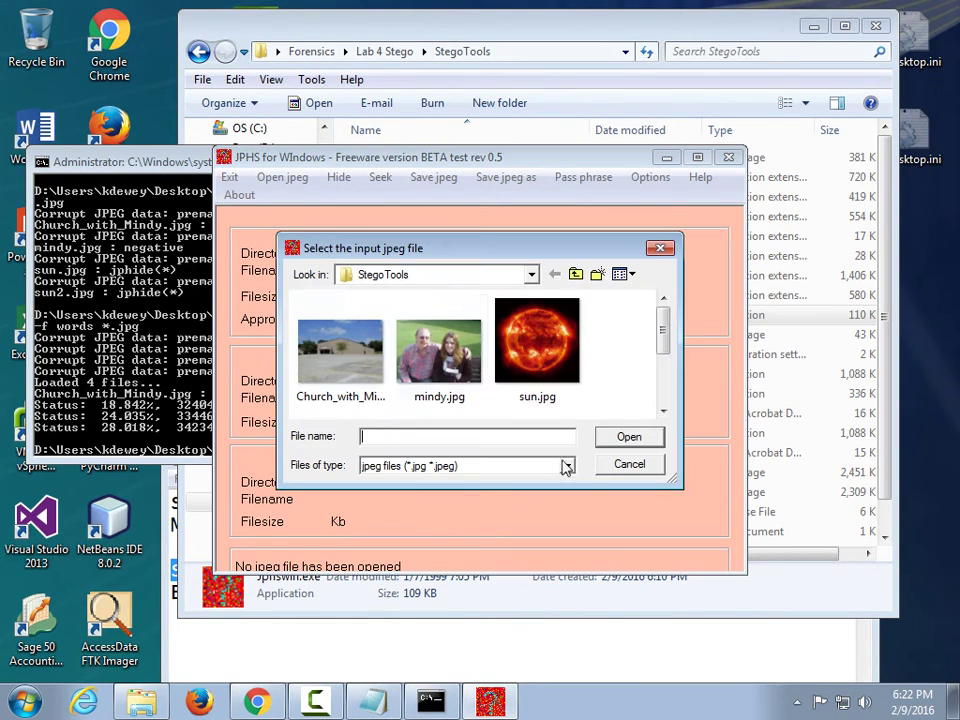
{"action": "left_click_drag", "start_coordinate": [664, 362], "coordinate": [664, 400]}
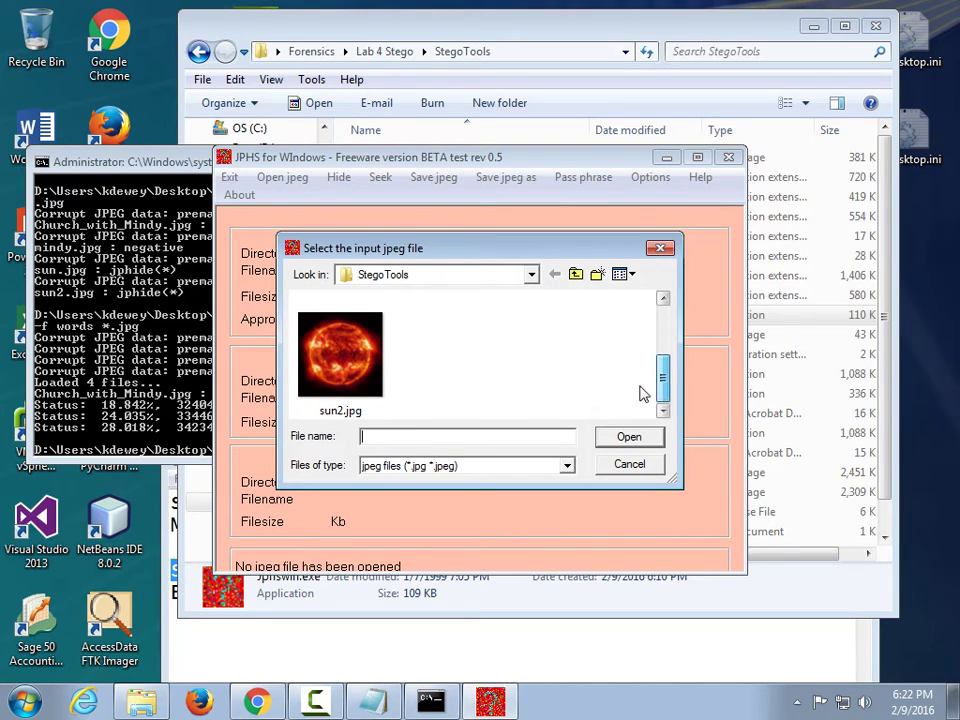
{"action": "double_click", "coordinate": [340, 355]}
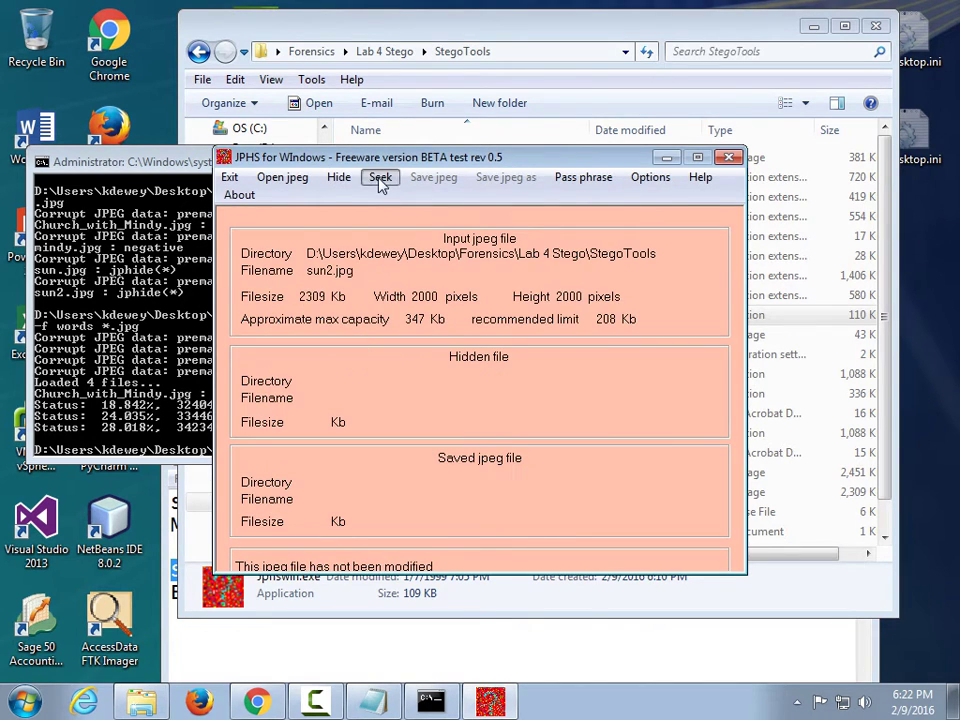
Start Seek on sun2.jpg, entering and confirming the pass phrase.
{"action": "left_click", "coordinate": [380, 178]}
{"action": "type", "text": "p"}
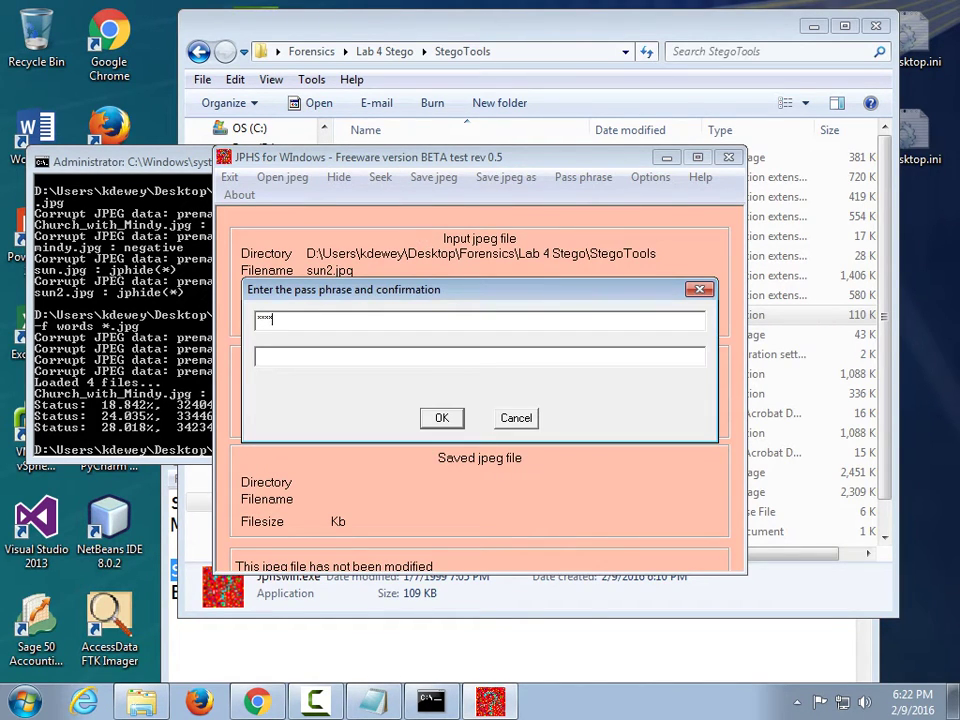
{"action": "type", "text": "ss"}
{"action": "key", "text": "Tab"}
{"action": "key", "text": "Return"}
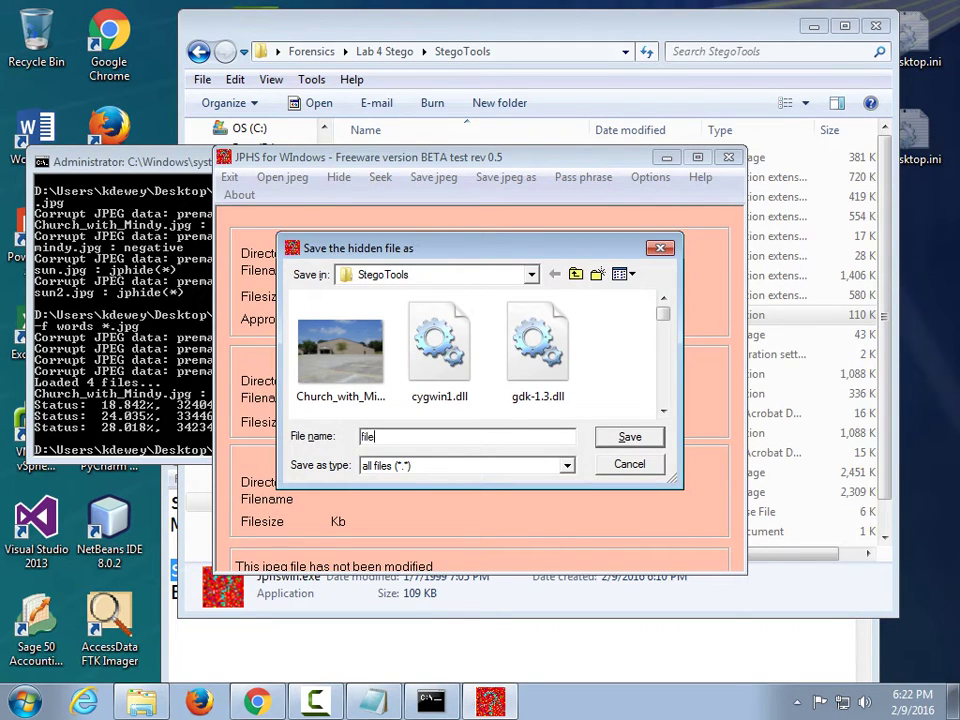
Save the extracted hidden file as file2.pdf in StegoTools.
{"action": "type", "text": "file2.pdf"}
{"action": "key", "text": "Return"}
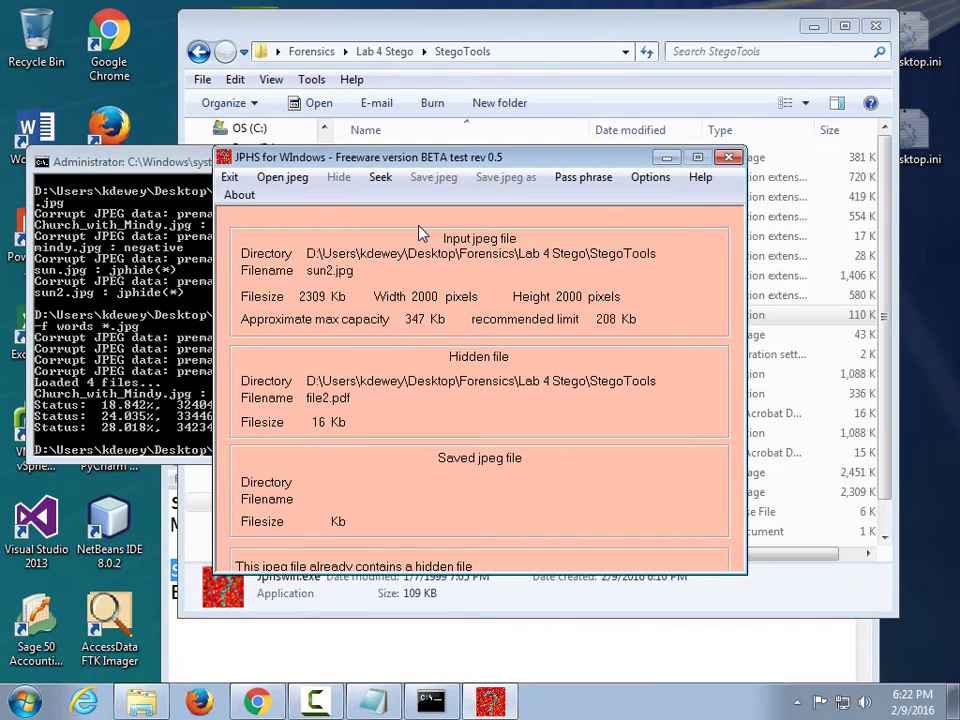
{"action": "left_click", "coordinate": [487, 37]}
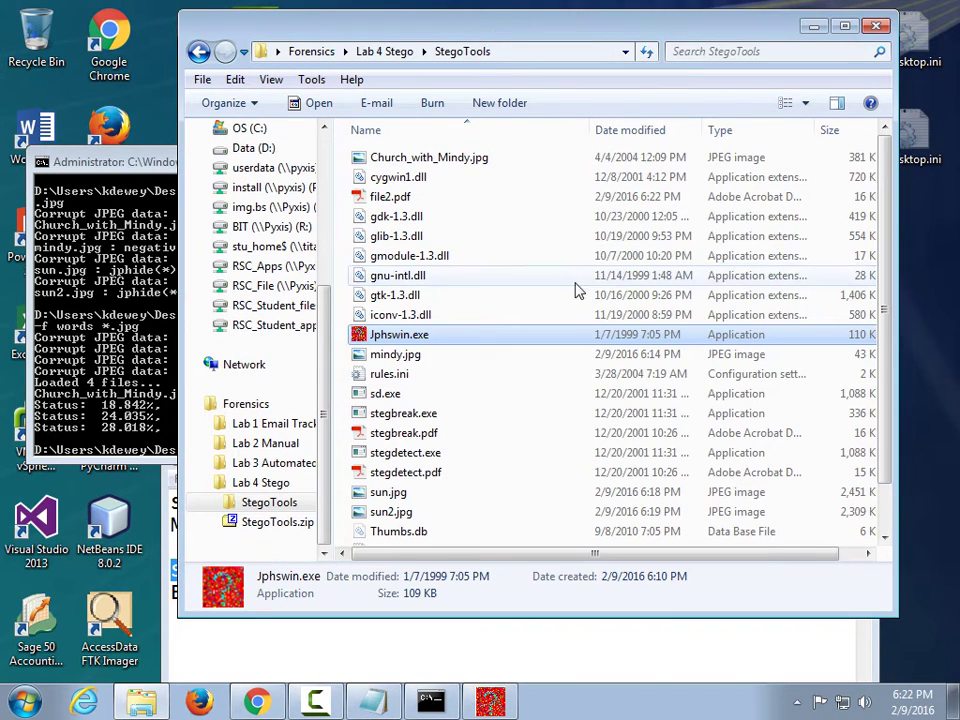
View file2.pdf's stegbreak manual page in Acrobat Reader, then close it for the command prompt.
{"action": "double_click", "coordinate": [380, 197]}
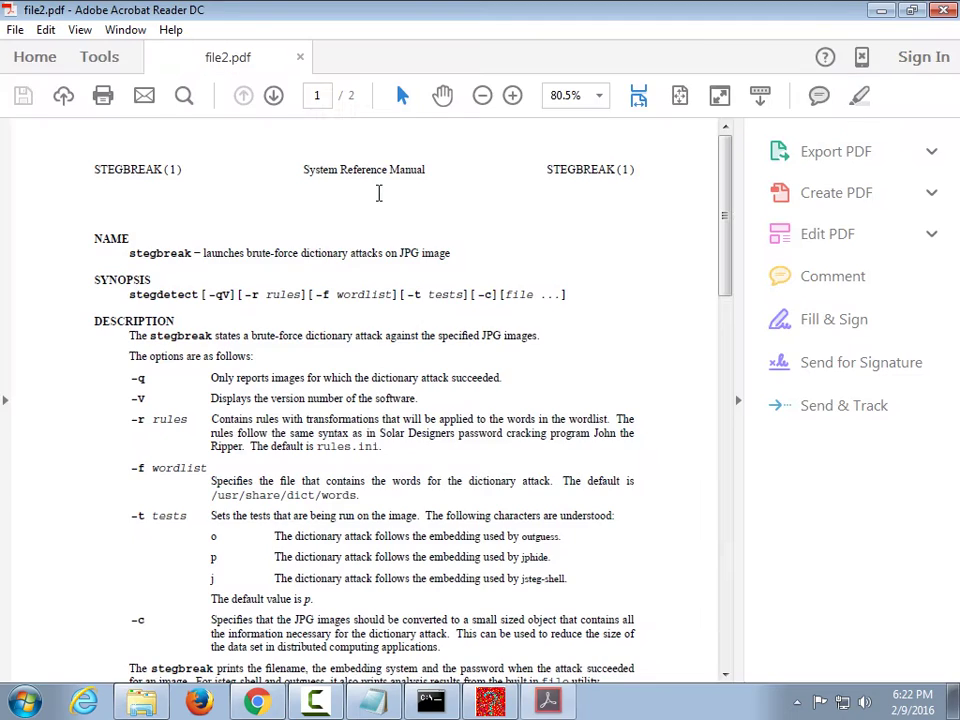
{"action": "left_click", "coordinate": [944, 10]}
{"action": "left_click", "coordinate": [145, 293]}
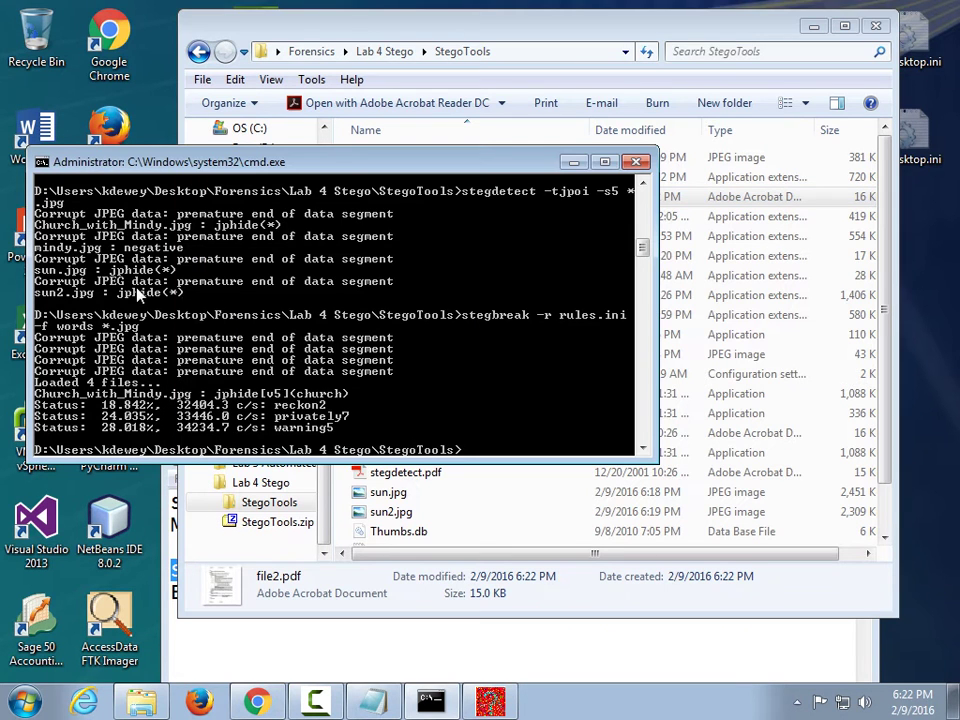
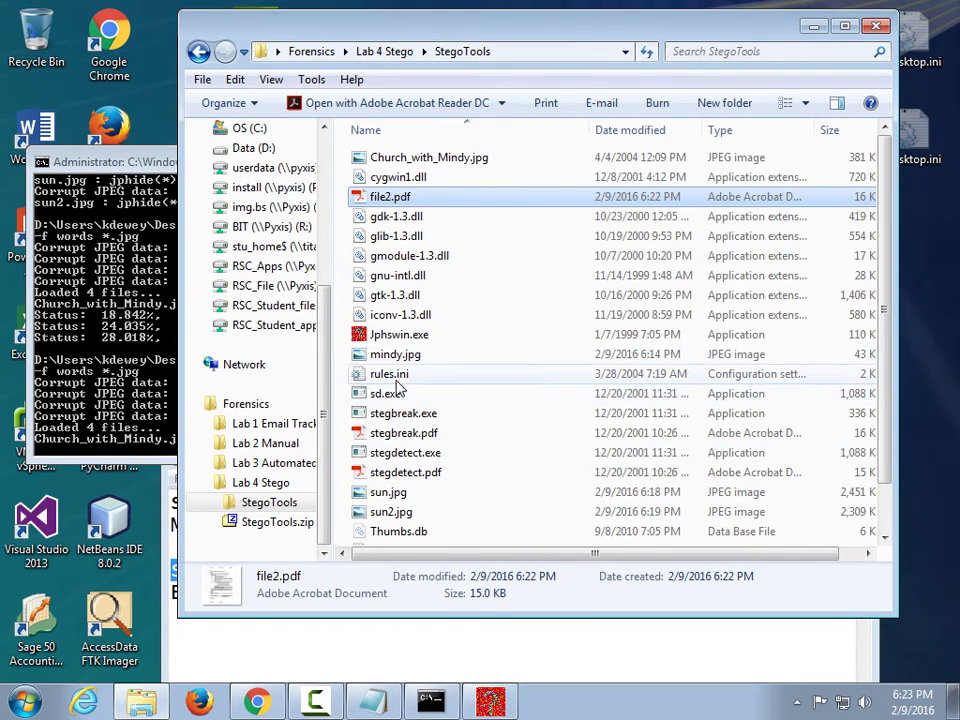
View rules.ini as plain text, highlight the John the Ripper credit, then close it.
{"action": "right_click", "coordinate": [396, 378]}
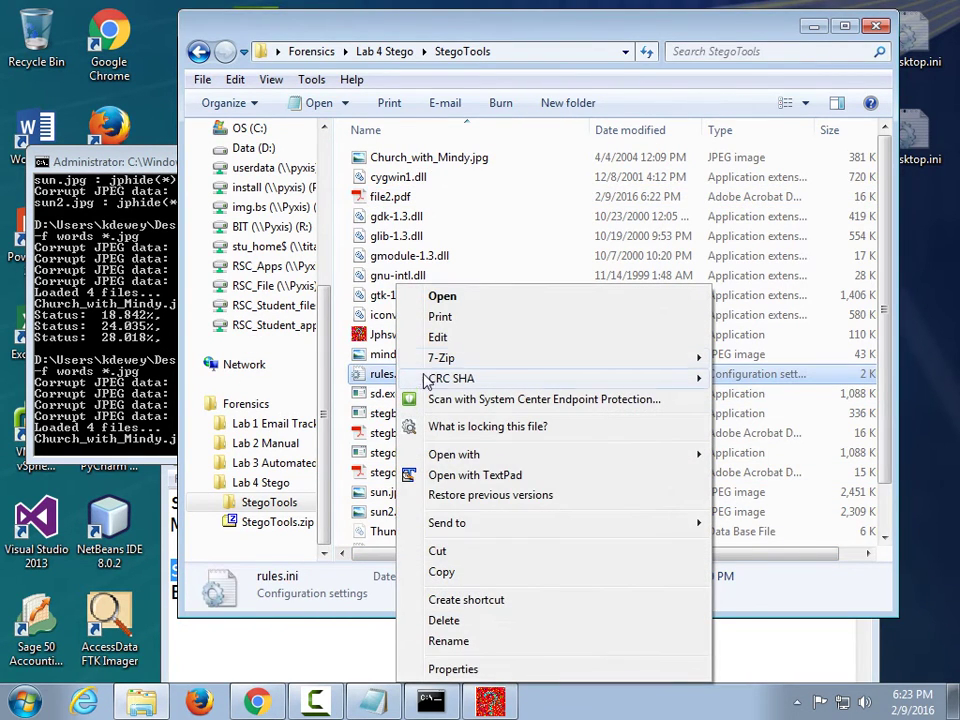
{"action": "left_click", "coordinate": [444, 476]}
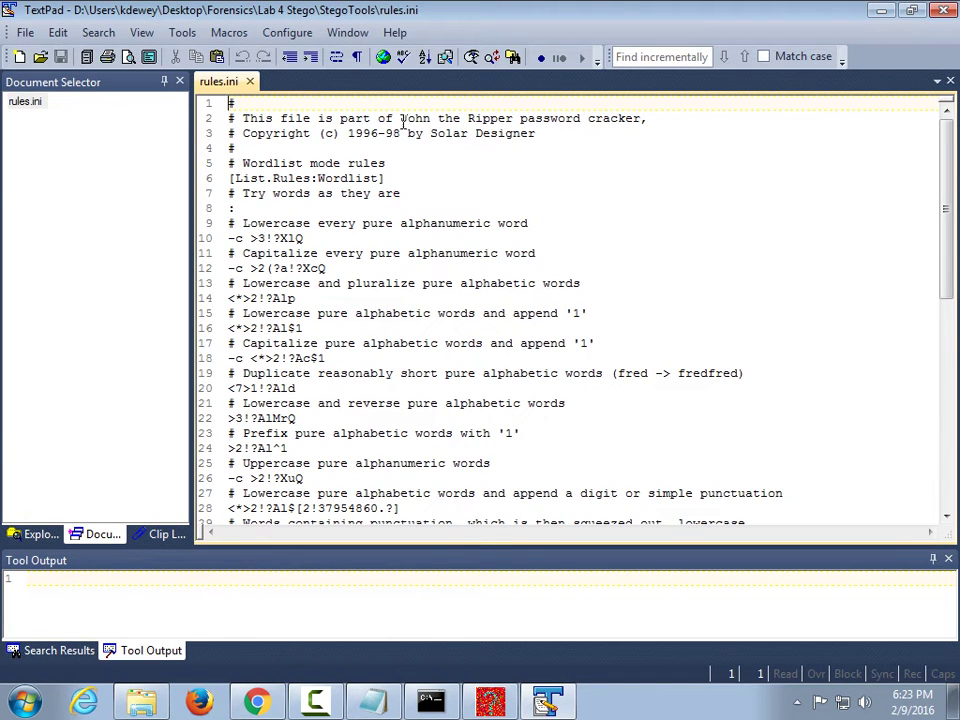
{"action": "left_click_drag", "start_coordinate": [400, 118], "coordinate": [666, 111]}
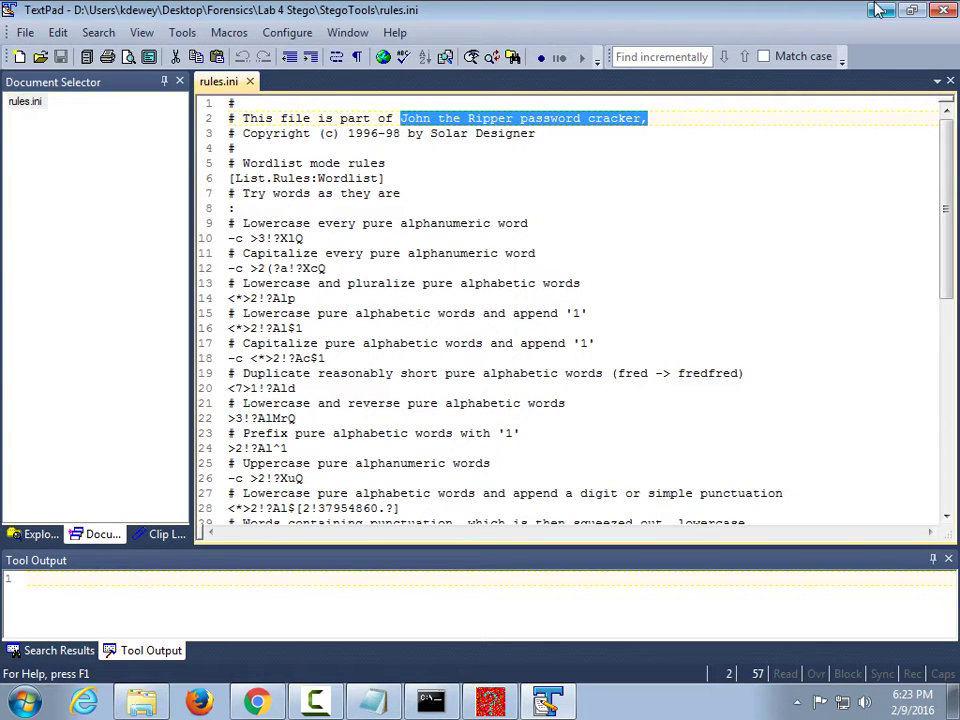
{"action": "left_click", "coordinate": [938, 12]}
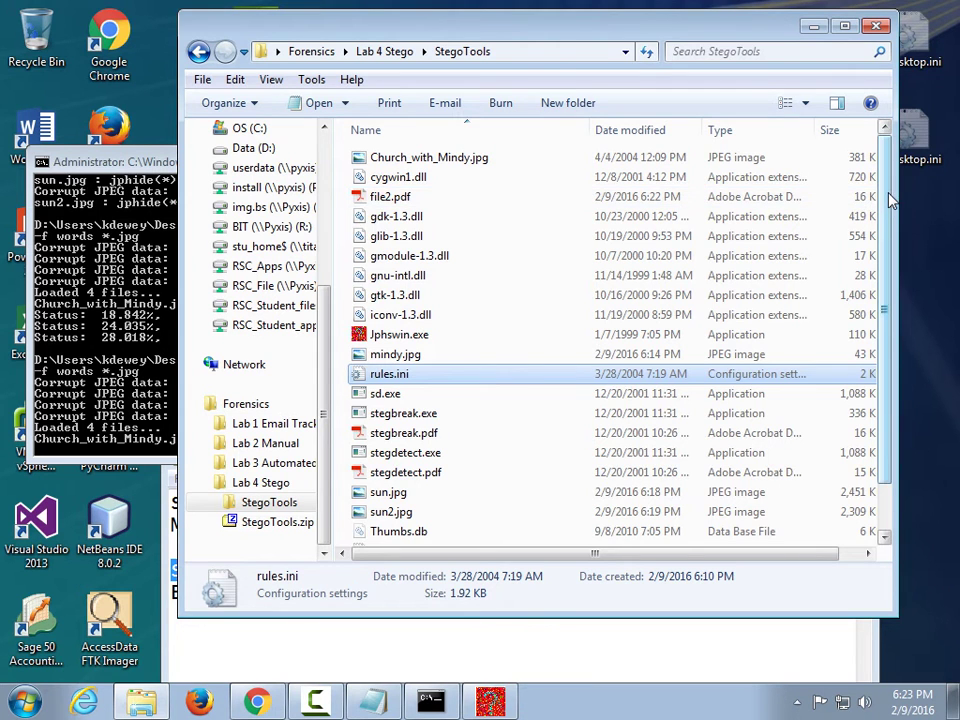
View the words file as plain text down to its final line, then close it.
{"action": "left_click_drag", "start_coordinate": [885, 200], "coordinate": [885, 255]}
{"action": "right_click", "coordinate": [381, 514]}
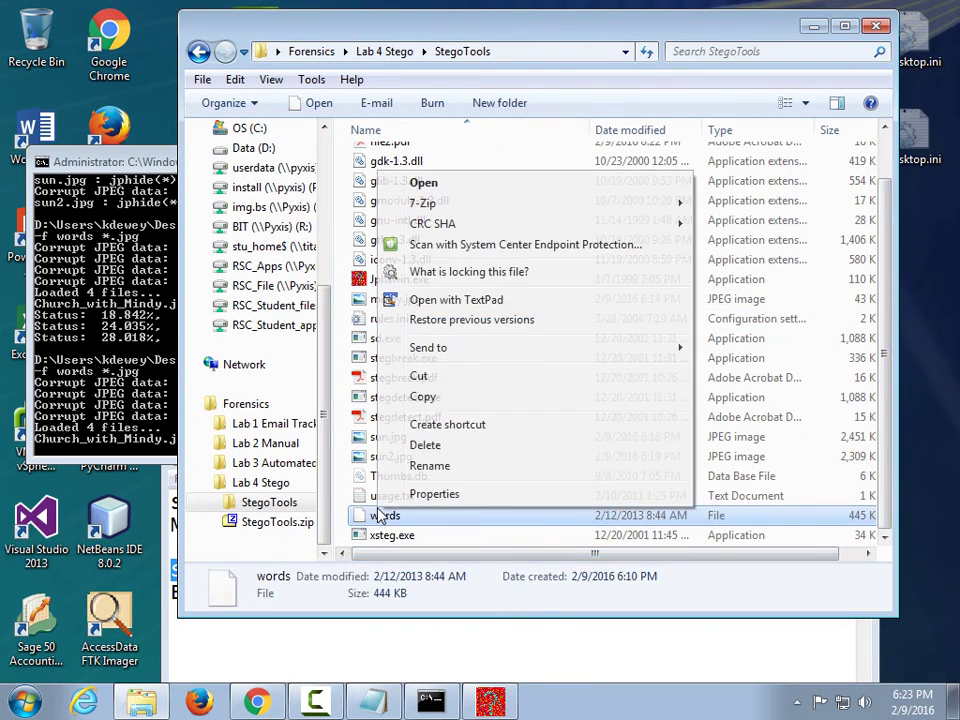
{"action": "left_click", "coordinate": [463, 300]}
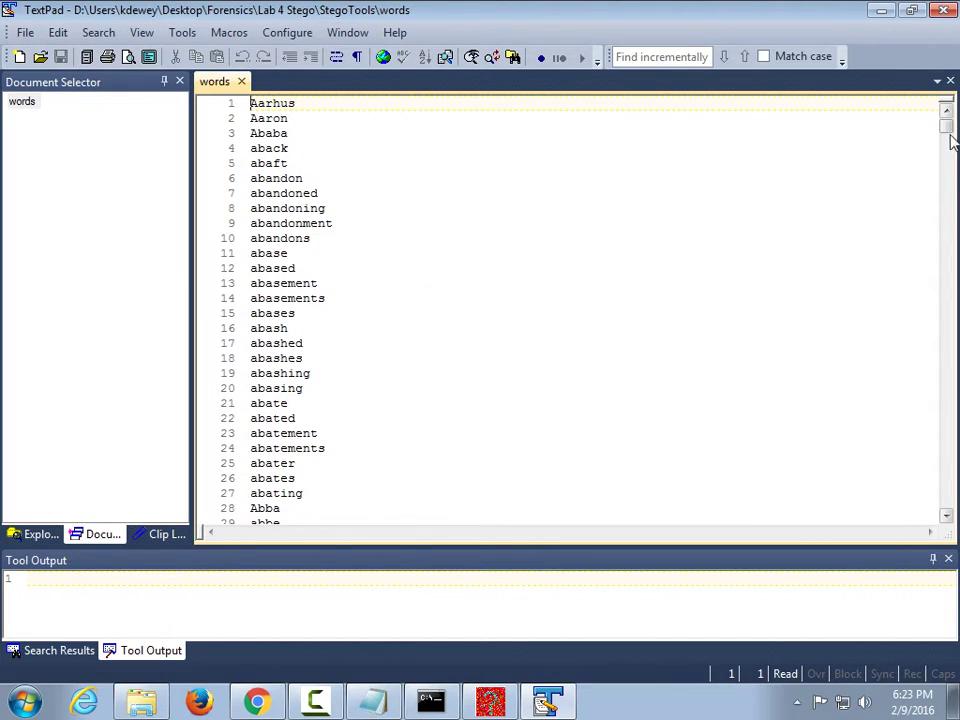
{"action": "left_click_drag", "start_coordinate": [947, 130], "coordinate": [930, 527]}
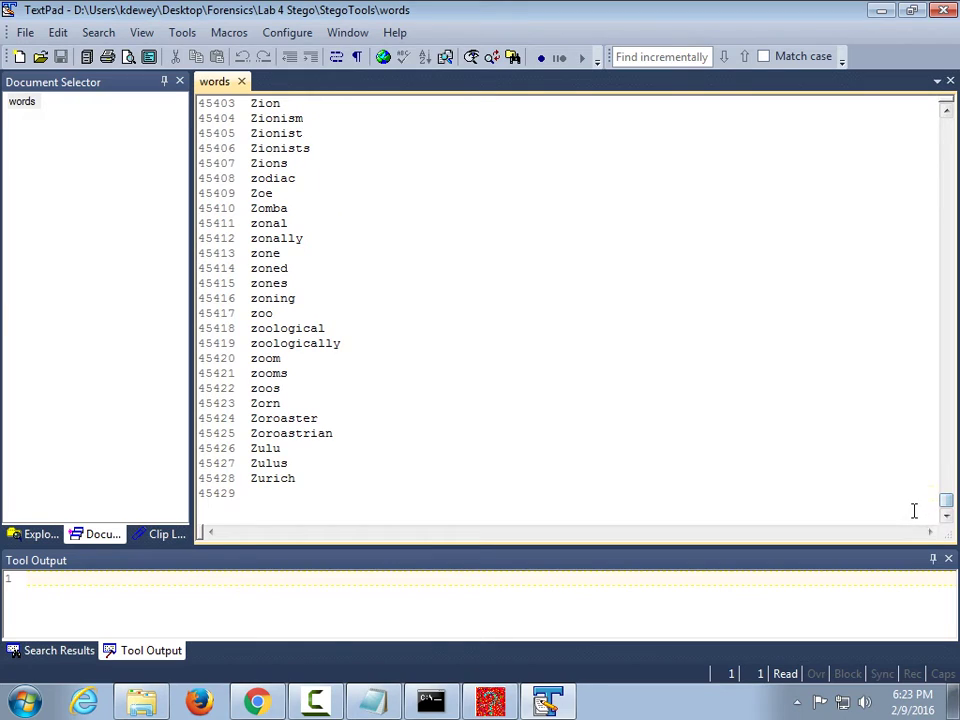
{"action": "left_click", "coordinate": [913, 505]}
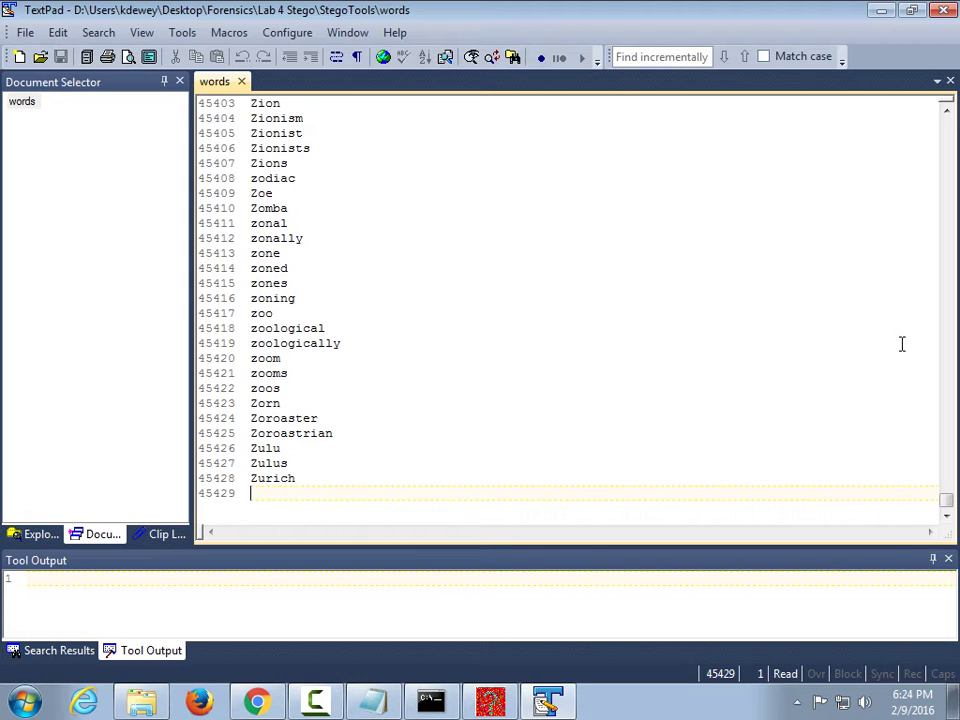
{"action": "left_click", "coordinate": [944, 10]}
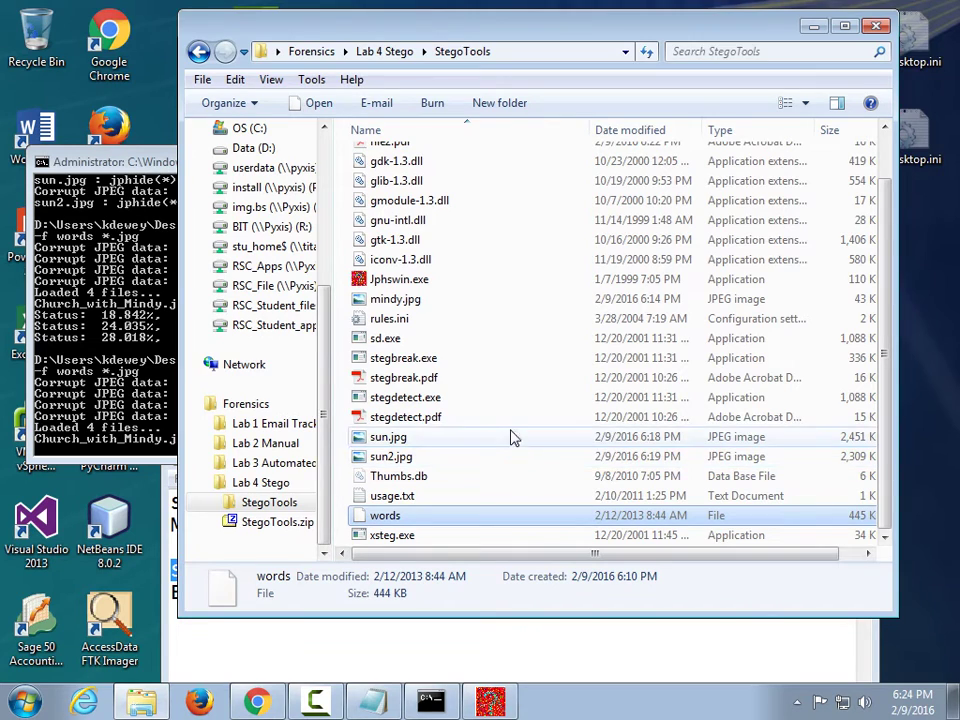
Open Lab 4 Steganography.pdf from the Lab 4 Stego folder and scroll through the handout.
{"action": "left_click", "coordinate": [385, 51]}
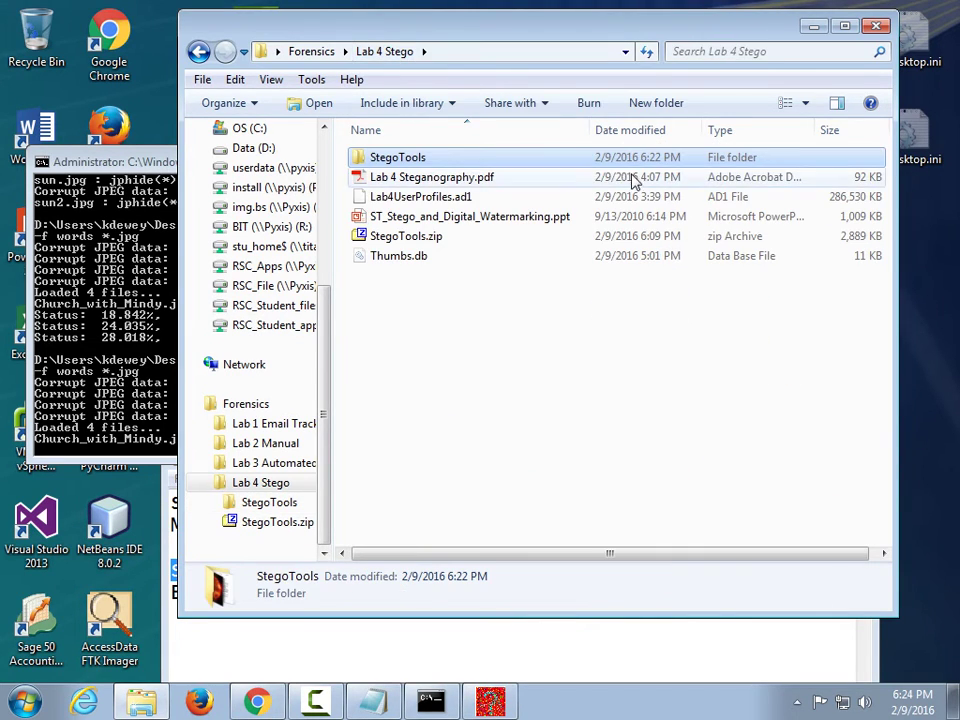
{"action": "left_click", "coordinate": [479, 182]}
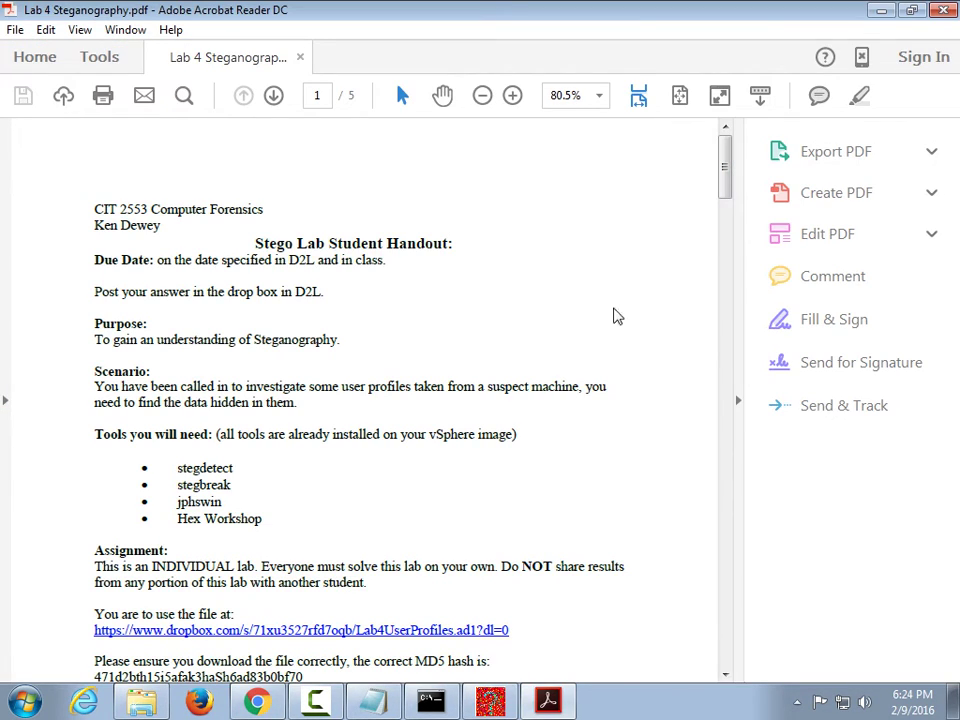
{"action": "scroll", "coordinate": [590, 290], "scroll_direction": "down", "scroll_amount": 3}
{"action": "scroll", "coordinate": [574, 272], "scroll_direction": "down", "scroll_amount": 1}
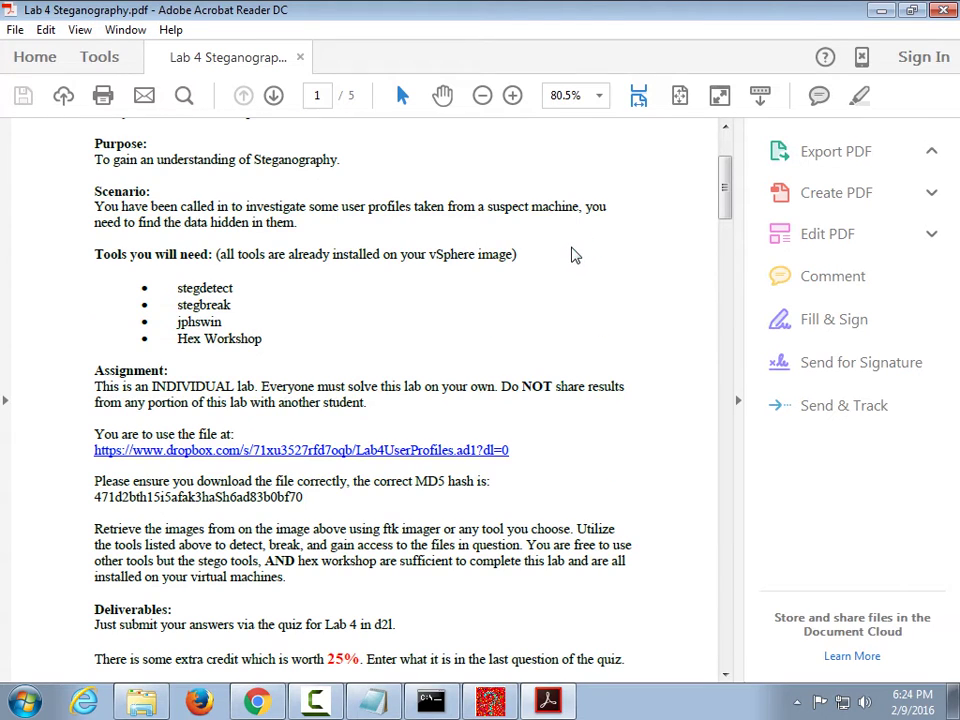
{"action": "scroll", "coordinate": [578, 255], "scroll_direction": "down", "scroll_amount": 4}
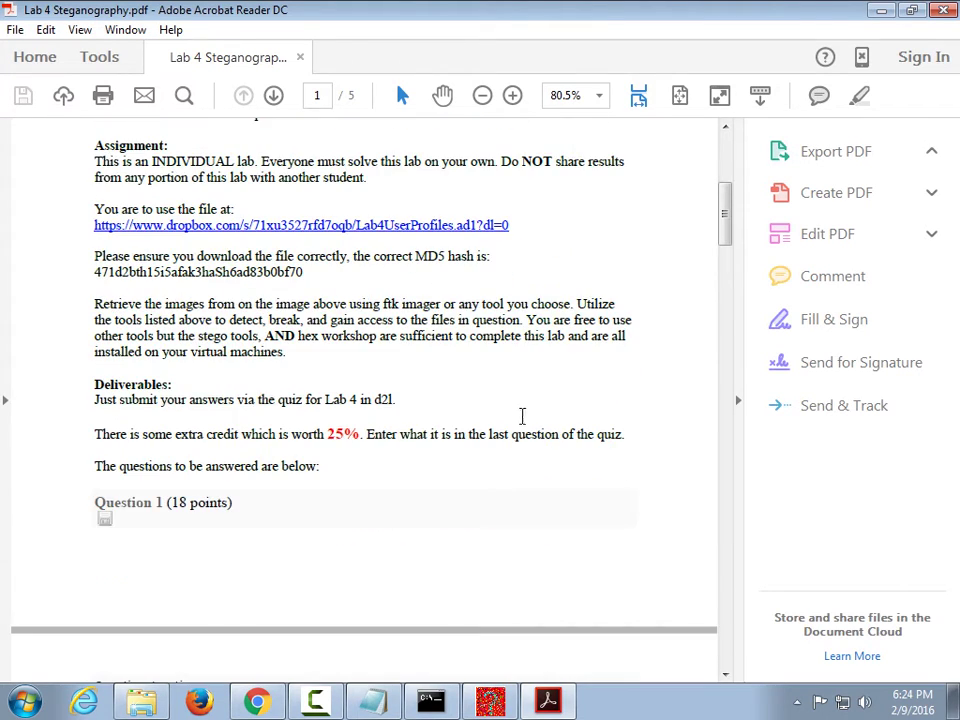
{"action": "scroll", "coordinate": [471, 221], "scroll_direction": "up", "scroll_amount": 3}
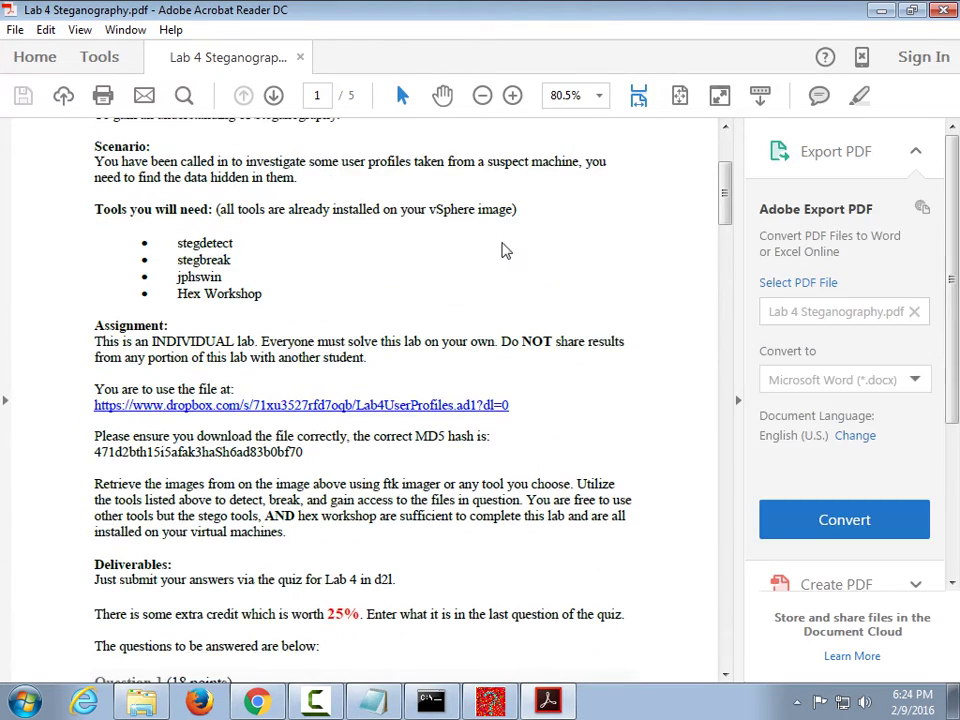
{"action": "scroll", "coordinate": [519, 290], "scroll_direction": "up", "scroll_amount": 2}
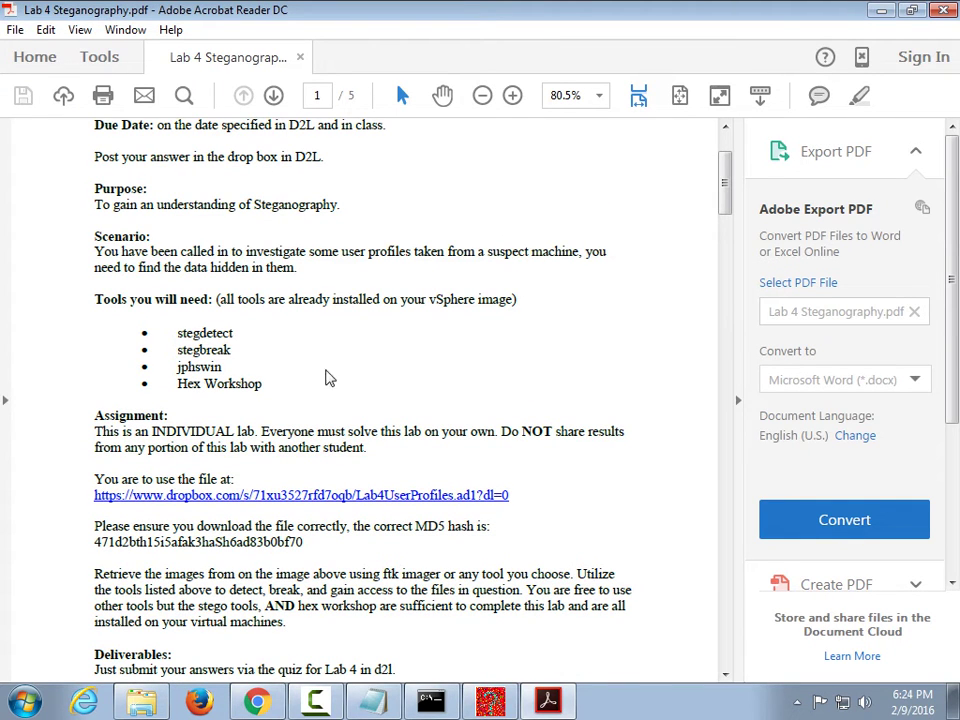
{"action": "scroll", "coordinate": [370, 319], "scroll_direction": "down", "scroll_amount": 2}
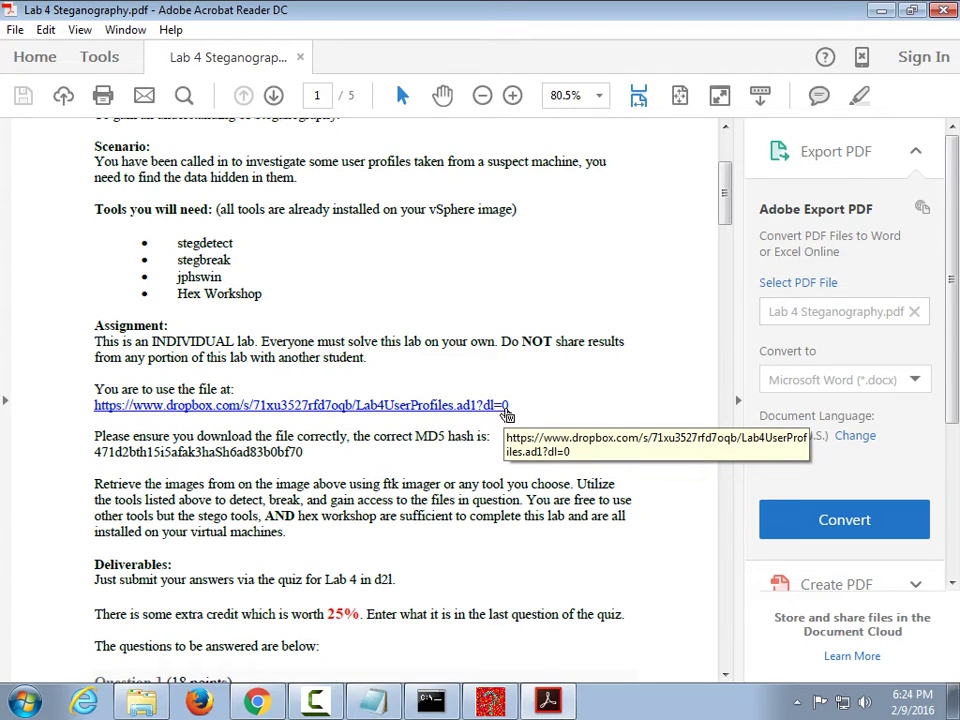
{"action": "scroll", "coordinate": [436, 475], "scroll_direction": "down", "scroll_amount": 1}
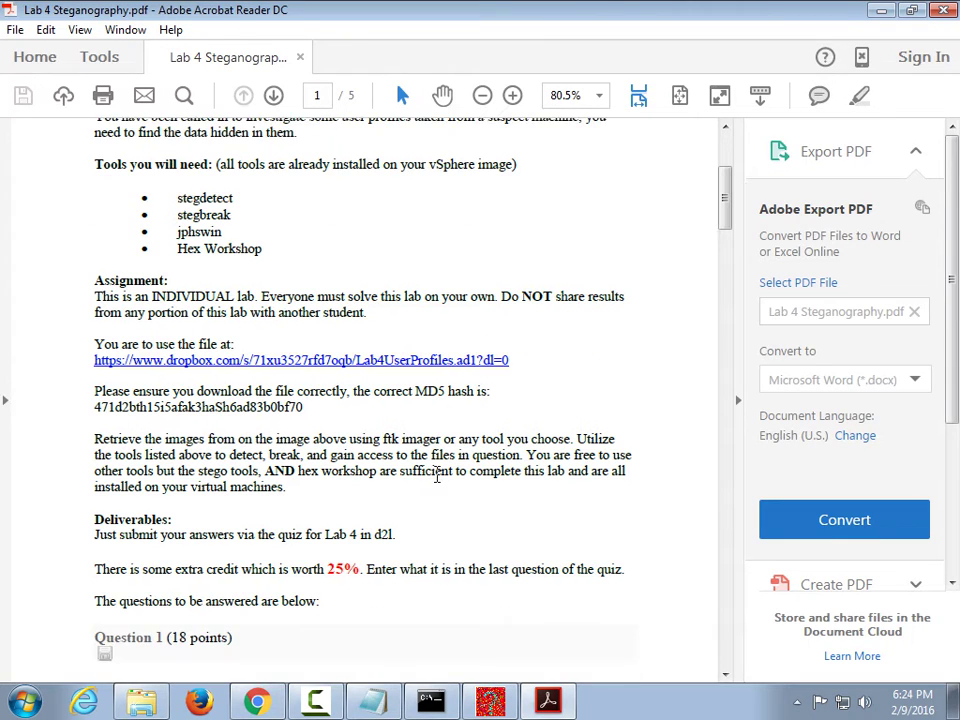
{"action": "scroll", "coordinate": [436, 477], "scroll_direction": "down", "scroll_amount": 4}
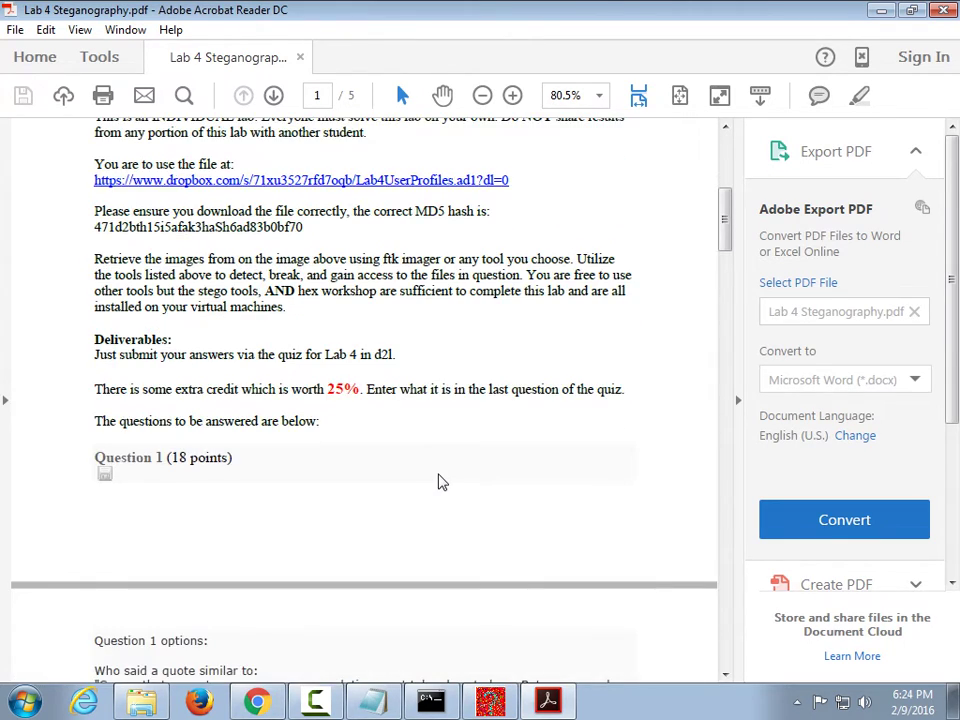
{"action": "scroll", "coordinate": [442, 482], "scroll_direction": "down", "scroll_amount": 1}
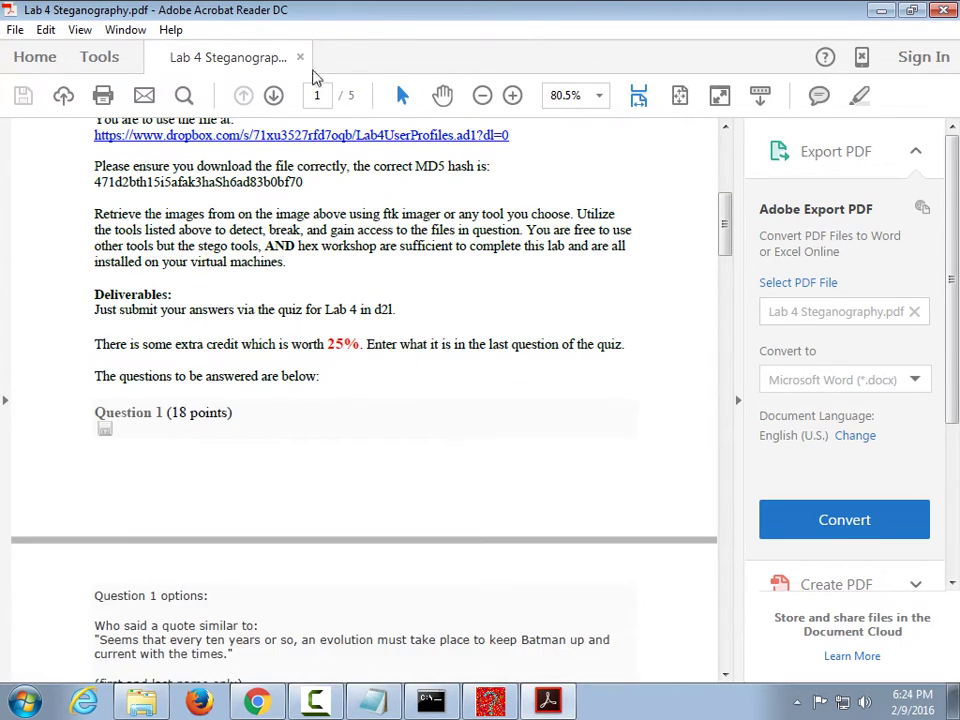
Highlight the retrieve-the-images instructions, the quiz submission note and the extra-credit value.
{"action": "left_click_drag", "start_coordinate": [165, 214], "coordinate": [563, 214]}
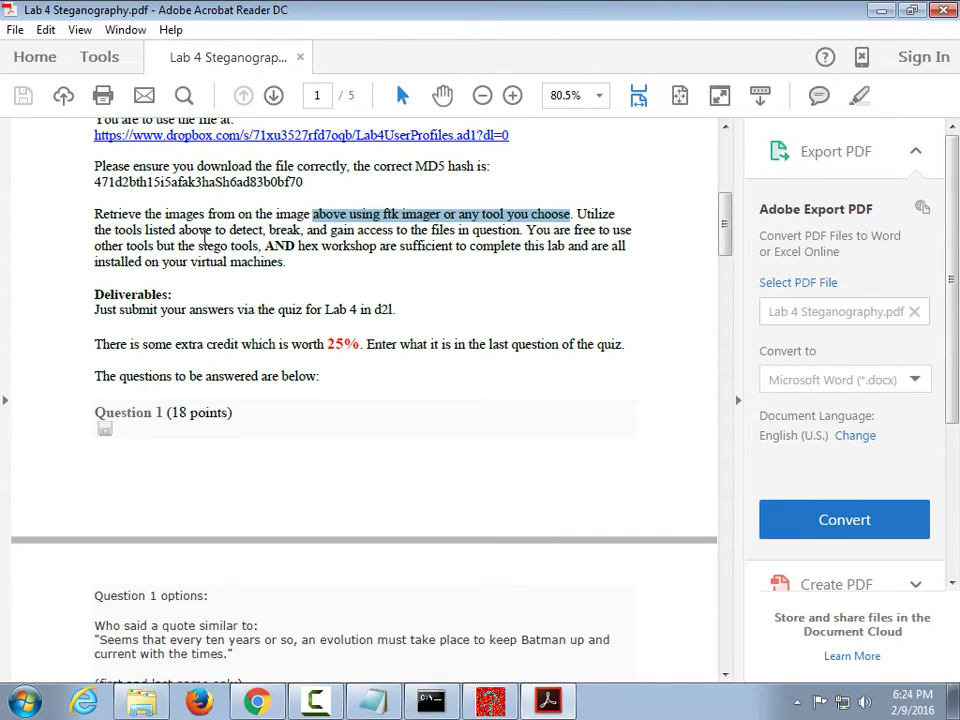
{"action": "left_click_drag", "start_coordinate": [211, 231], "coordinate": [471, 236]}
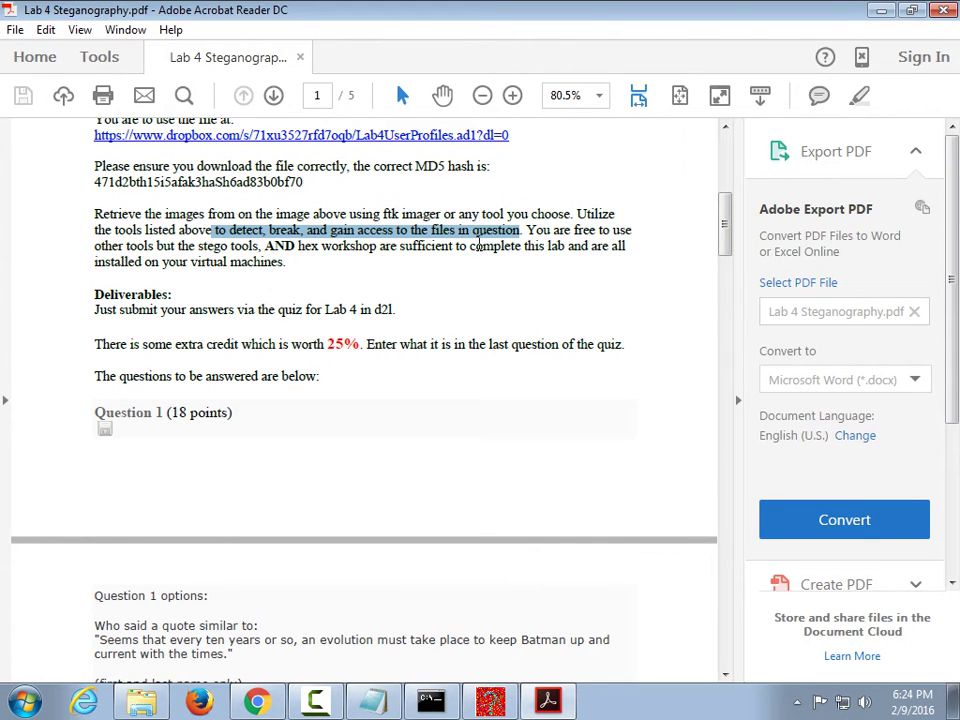
{"action": "left_click", "coordinate": [245, 312]}
{"action": "left_click_drag", "start_coordinate": [245, 313], "coordinate": [366, 313]}
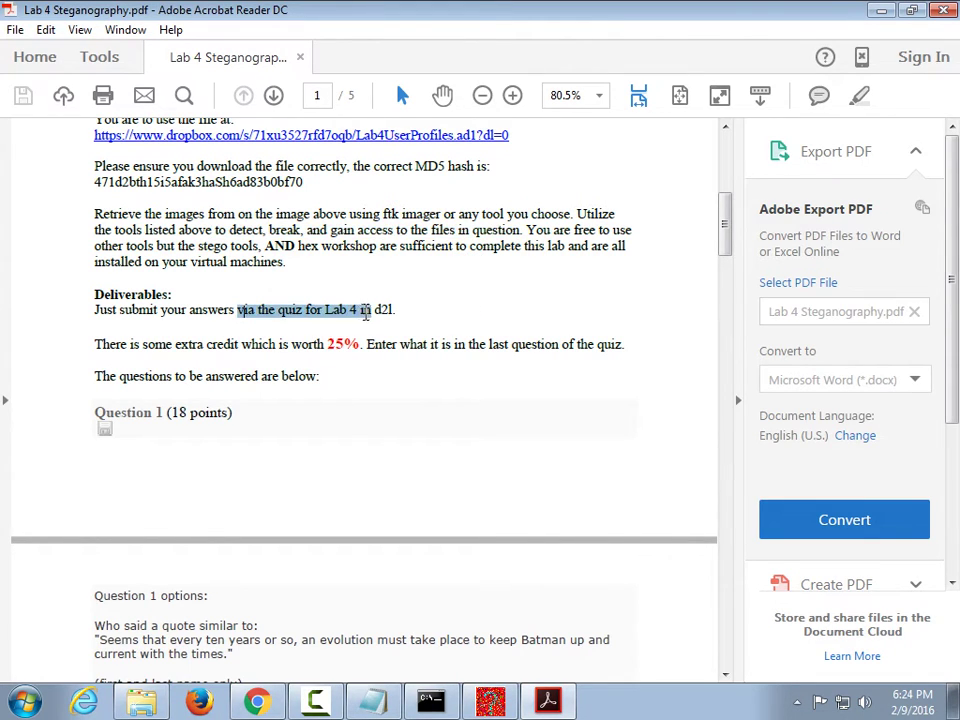
{"action": "left_click_drag", "start_coordinate": [281, 345], "coordinate": [310, 341]}
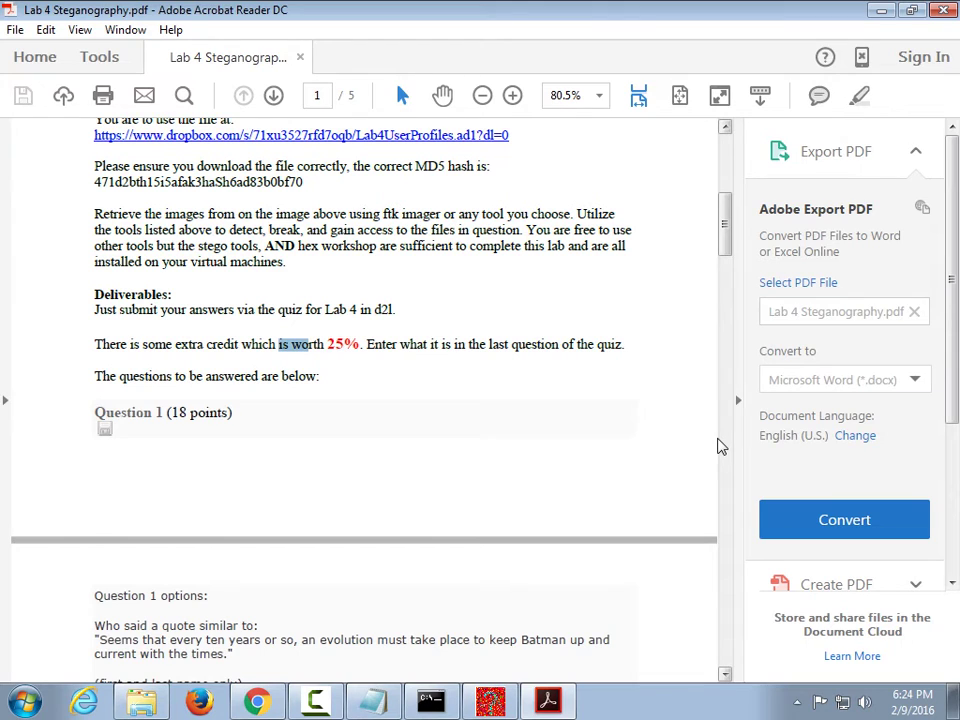
{"action": "scroll", "coordinate": [561, 414], "scroll_direction": "down", "scroll_amount": 5}
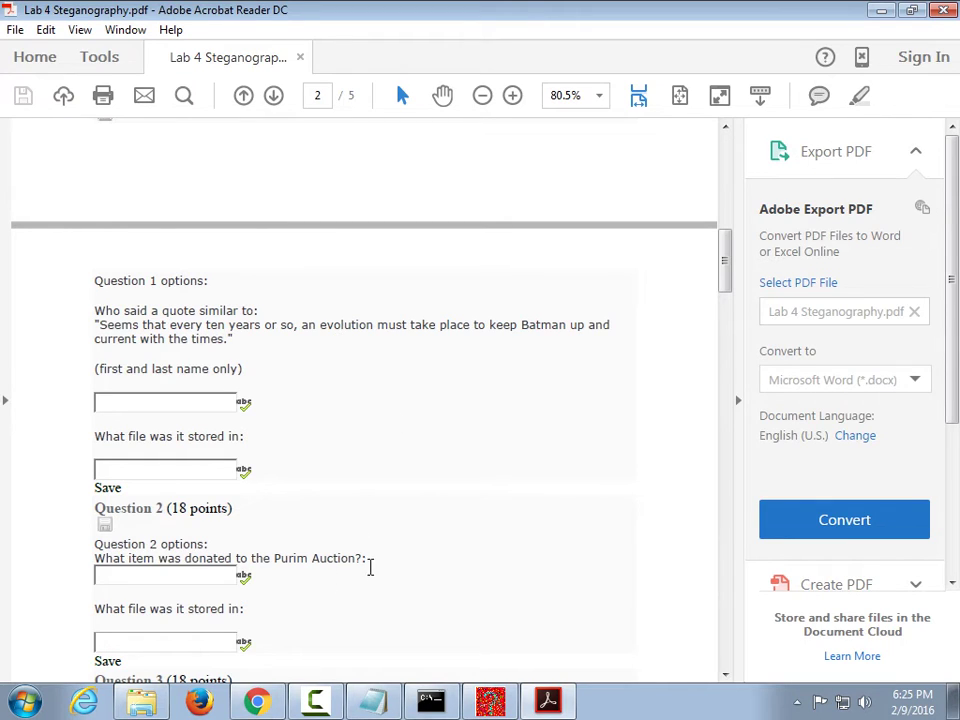
Highlight the 'What file was it stored in' and Purim Auction donation questions.
{"action": "scroll", "coordinate": [141, 407], "scroll_direction": "down", "scroll_amount": 1}
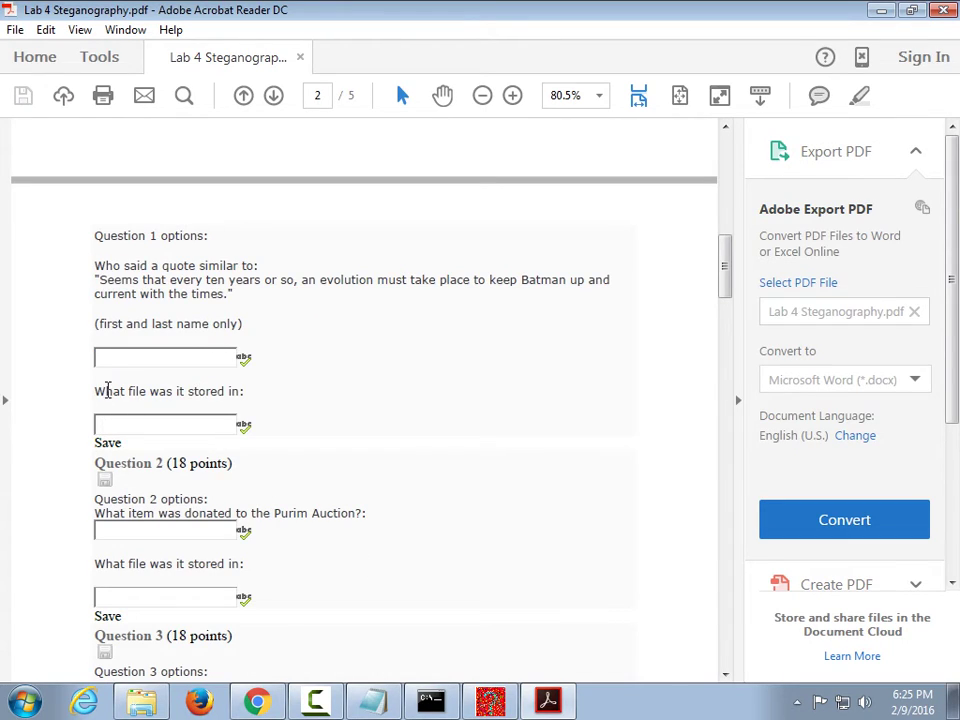
{"action": "left_click_drag", "start_coordinate": [94, 391], "coordinate": [187, 392]}
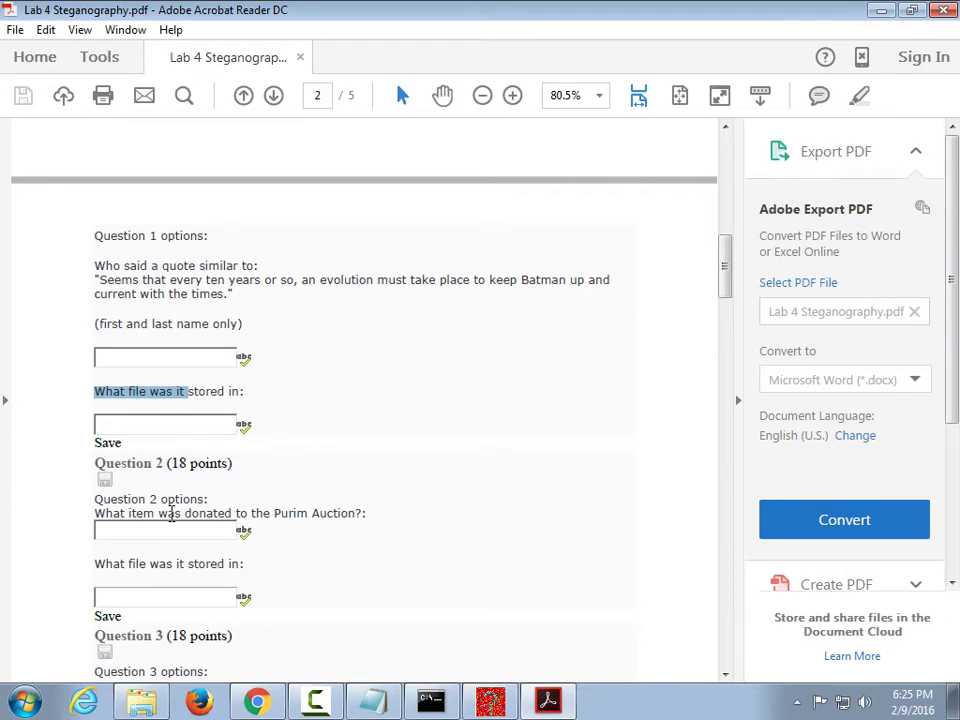
{"action": "left_click_drag", "start_coordinate": [158, 513], "coordinate": [257, 508]}
{"action": "left_click", "coordinate": [313, 512]}
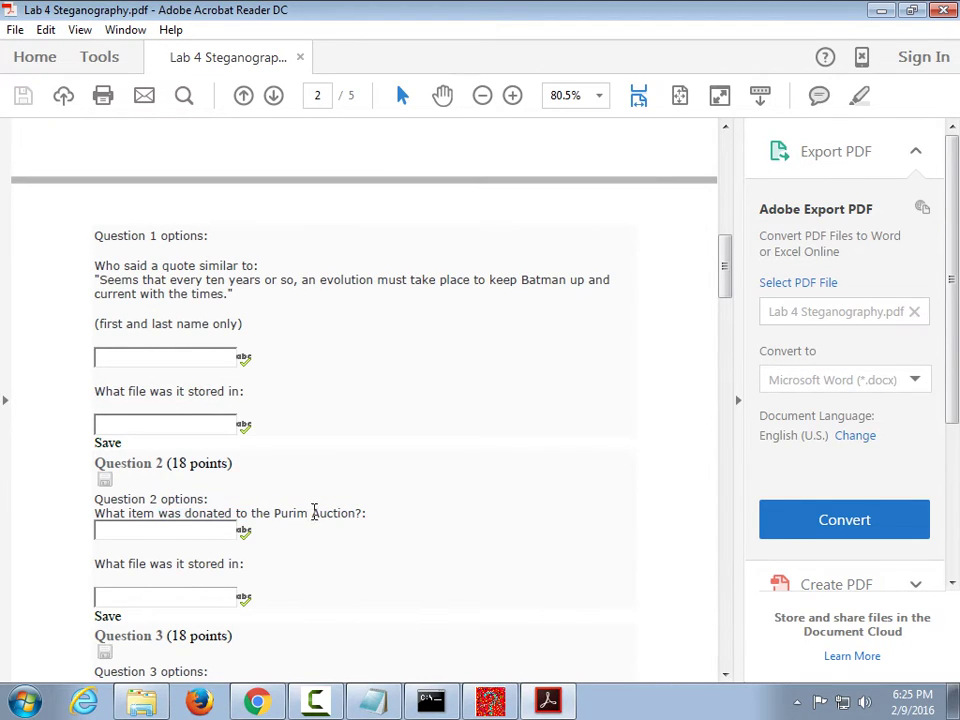
Scroll further through the questions, dismissing the page context menu without choosing anything.
{"action": "scroll", "coordinate": [182, 478], "scroll_direction": "down", "scroll_amount": 3}
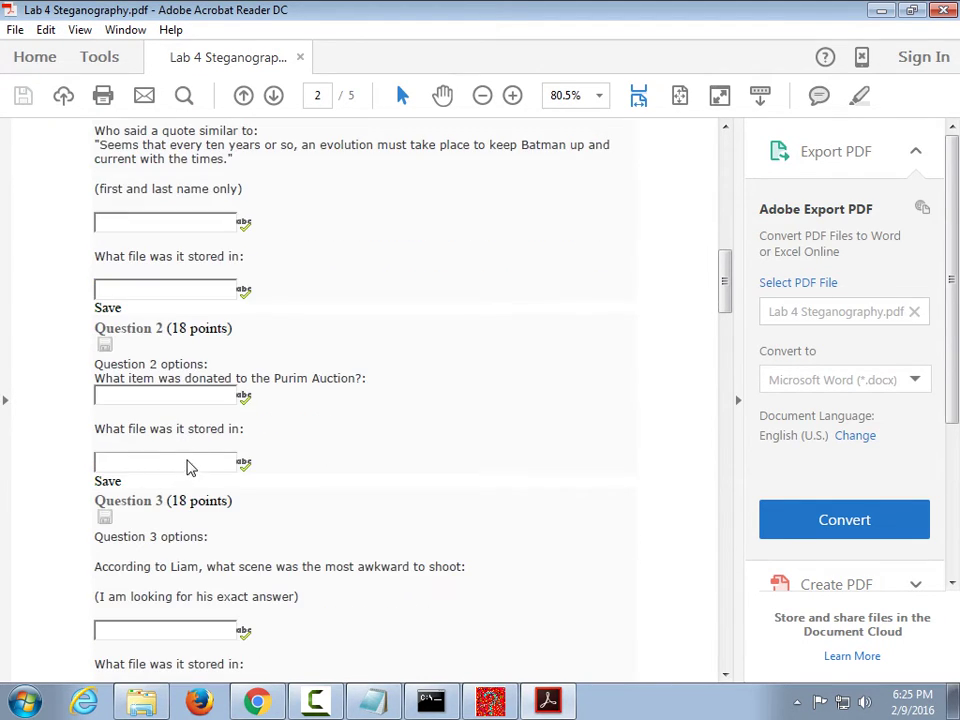
{"action": "scroll", "coordinate": [189, 467], "scroll_direction": "down", "scroll_amount": 3}
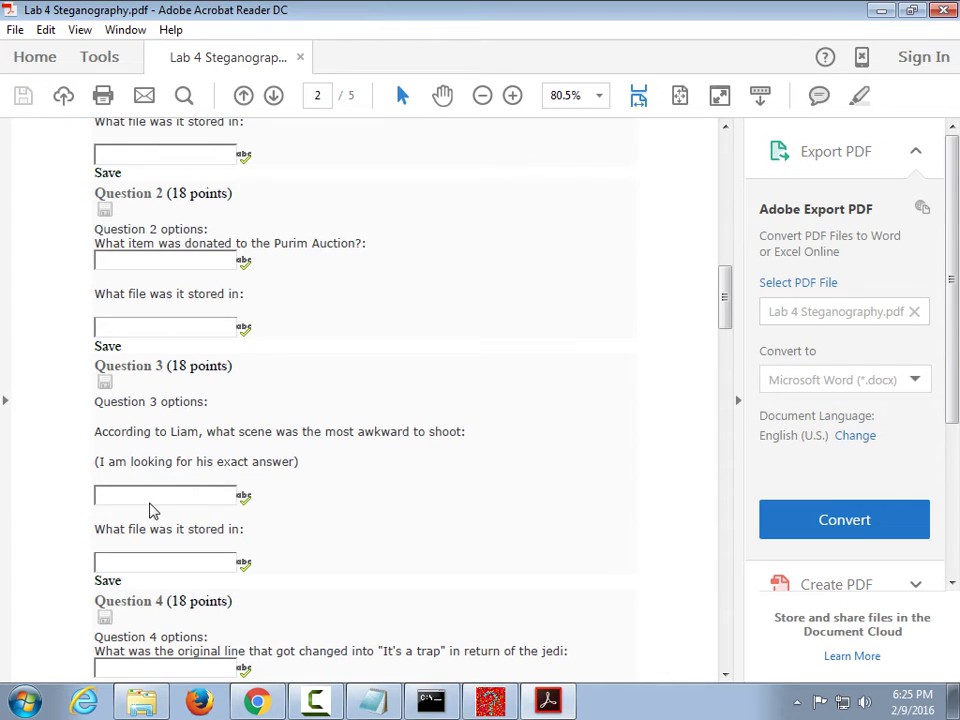
{"action": "scroll", "coordinate": [288, 482], "scroll_direction": "down", "scroll_amount": 3}
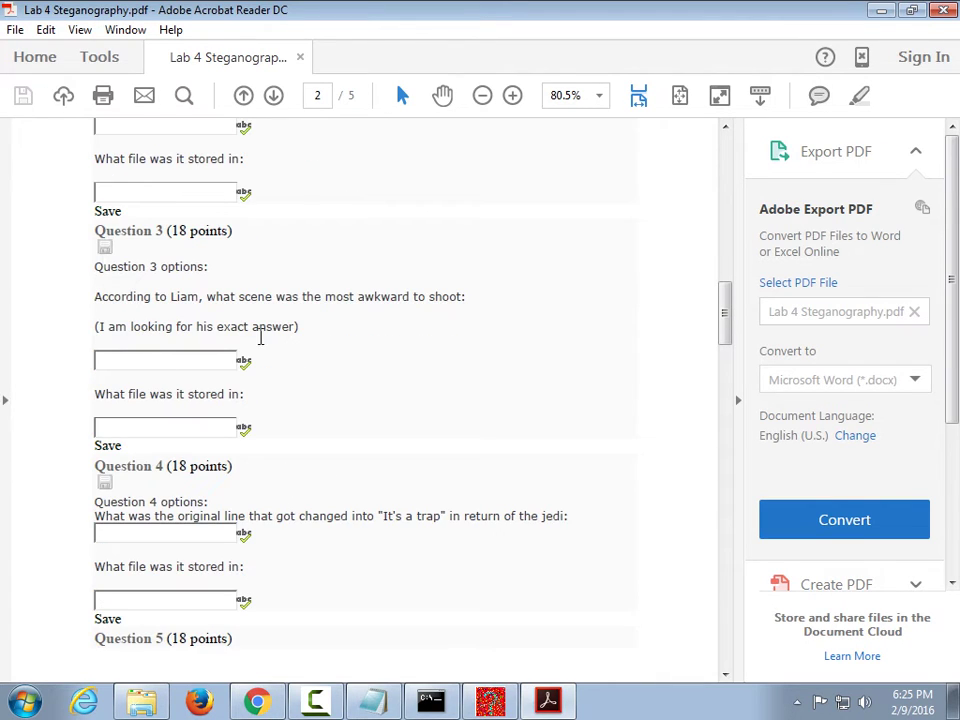
{"action": "scroll", "coordinate": [310, 454], "scroll_direction": "down", "scroll_amount": 1}
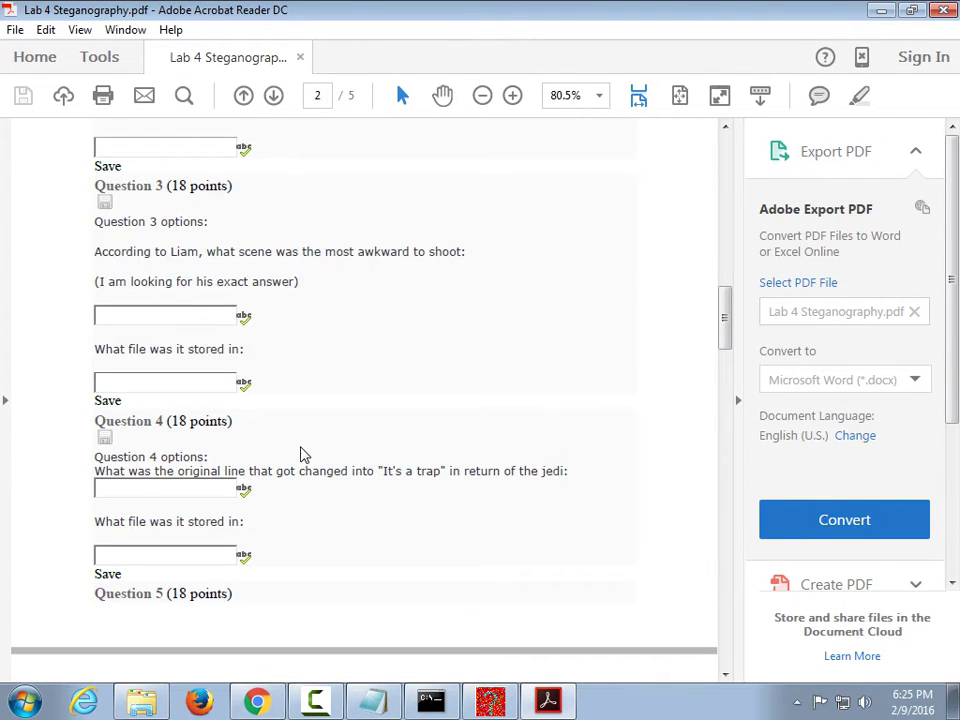
{"action": "scroll", "coordinate": [260, 430], "scroll_direction": "down", "scroll_amount": 2}
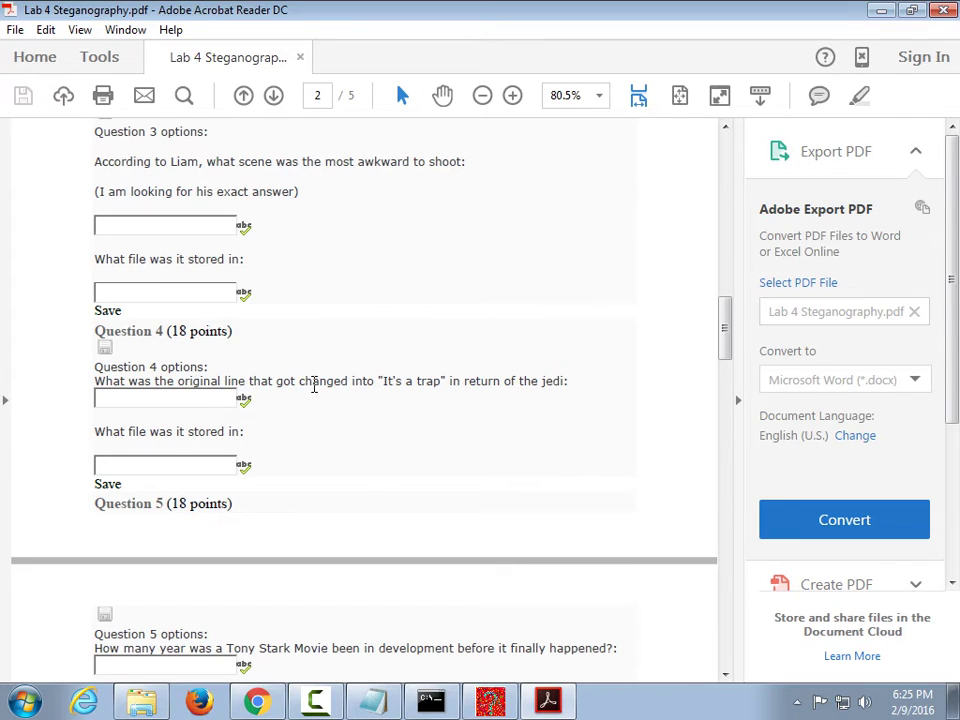
{"action": "right_click", "coordinate": [504, 455]}
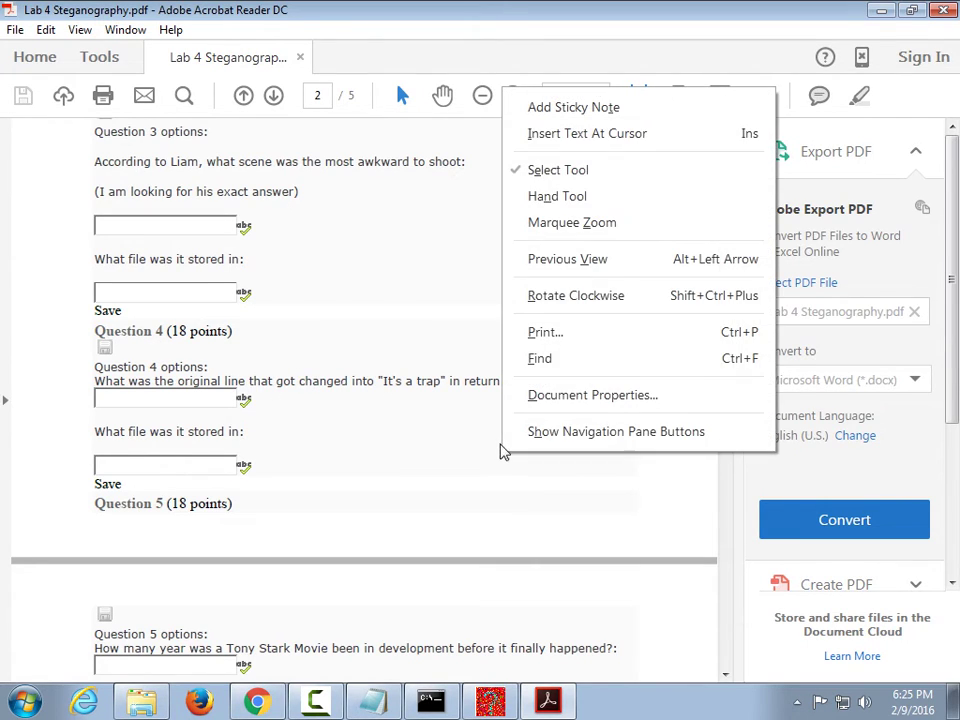
{"action": "left_click", "coordinate": [450, 397]}
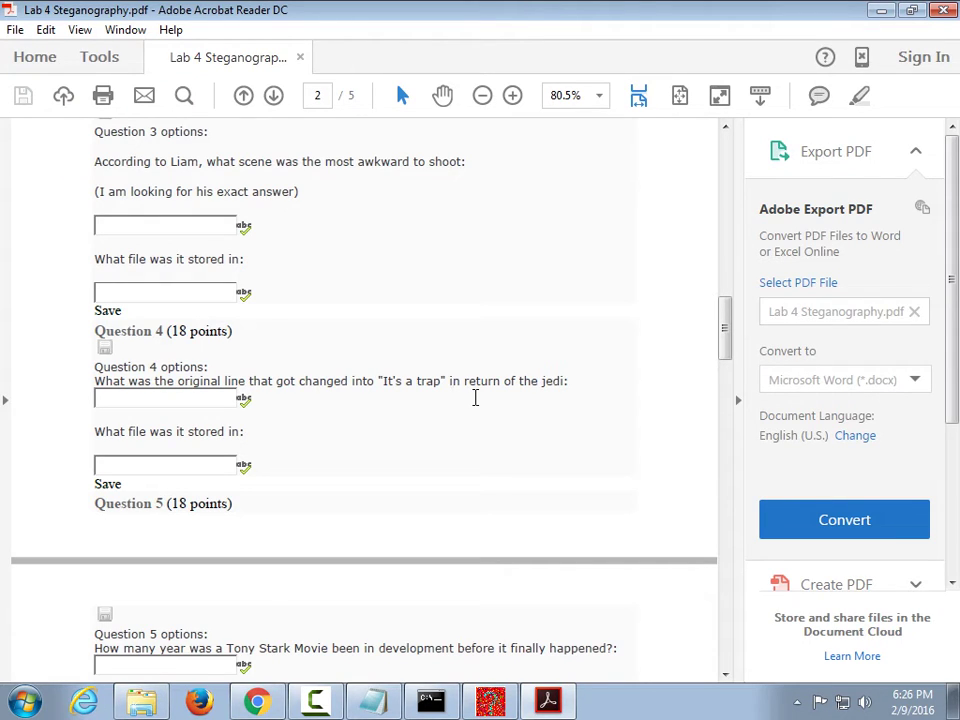
Scroll through the later questions, then back up to select Question 5's '(18 points)'.
{"action": "scroll", "coordinate": [243, 374], "scroll_direction": "down", "scroll_amount": 2}
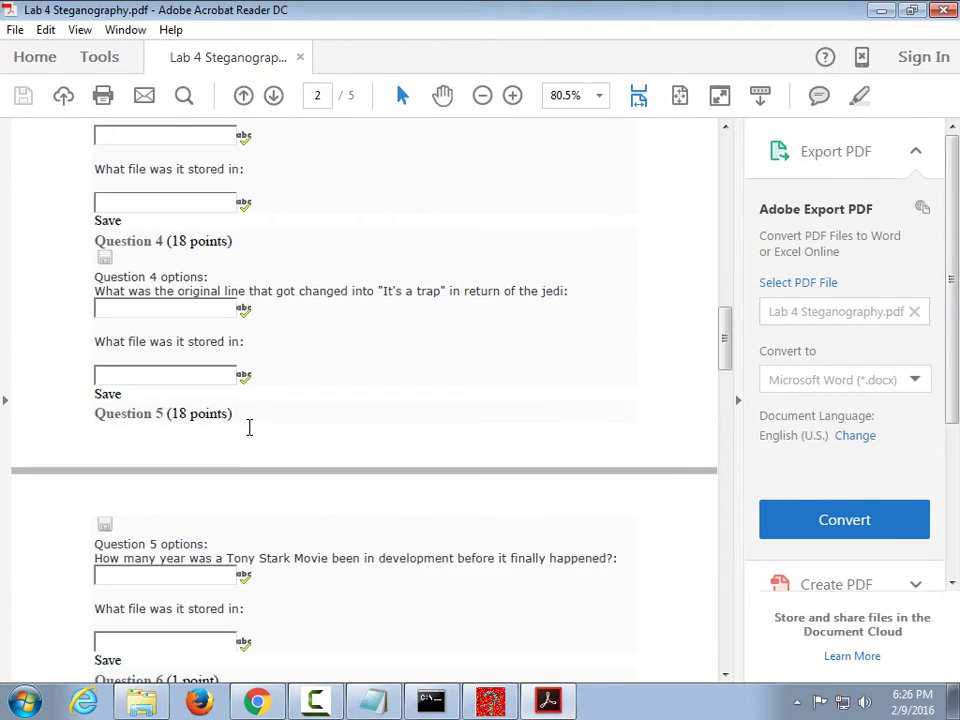
{"action": "scroll", "coordinate": [249, 427], "scroll_direction": "down", "scroll_amount": 4}
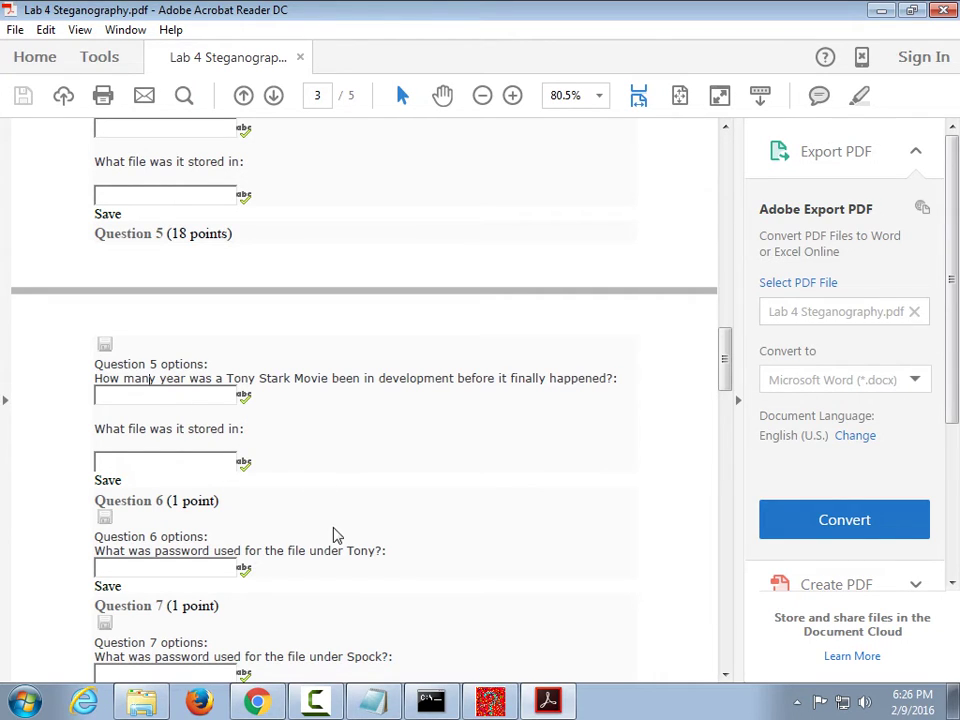
{"action": "scroll", "coordinate": [340, 553], "scroll_direction": "down", "scroll_amount": 2}
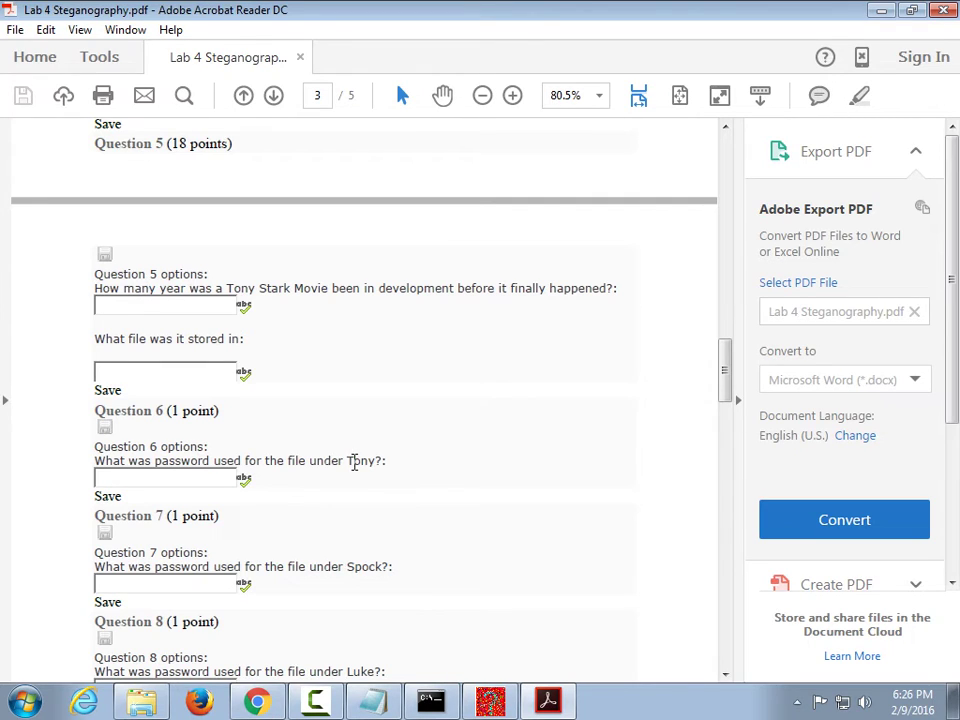
{"action": "scroll", "coordinate": [360, 480], "scroll_direction": "down", "scroll_amount": 3}
{"action": "scroll", "coordinate": [398, 429], "scroll_direction": "down", "scroll_amount": 2}
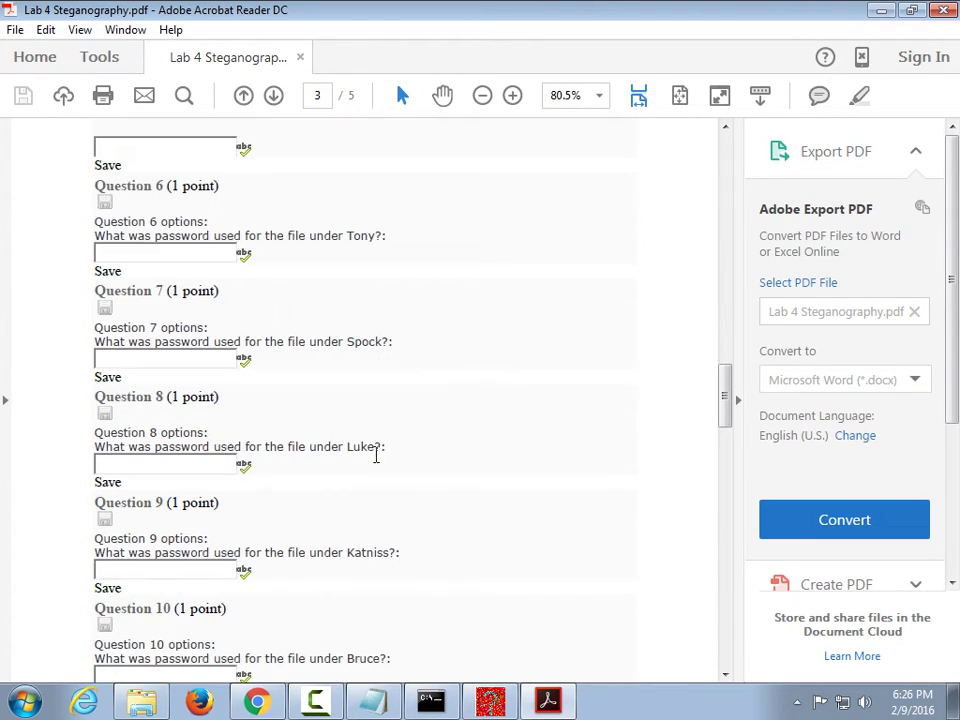
{"action": "scroll", "coordinate": [390, 448], "scroll_direction": "down", "scroll_amount": 2}
{"action": "scroll", "coordinate": [440, 462], "scroll_direction": "down", "scroll_amount": 3}
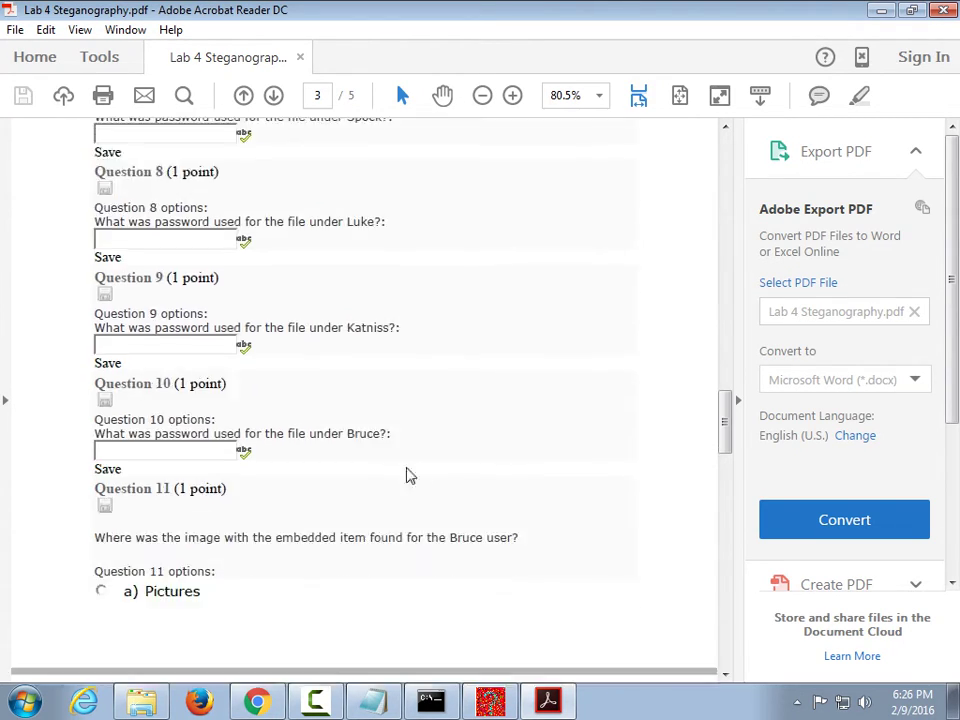
{"action": "scroll", "coordinate": [293, 489], "scroll_direction": "down", "scroll_amount": 18}
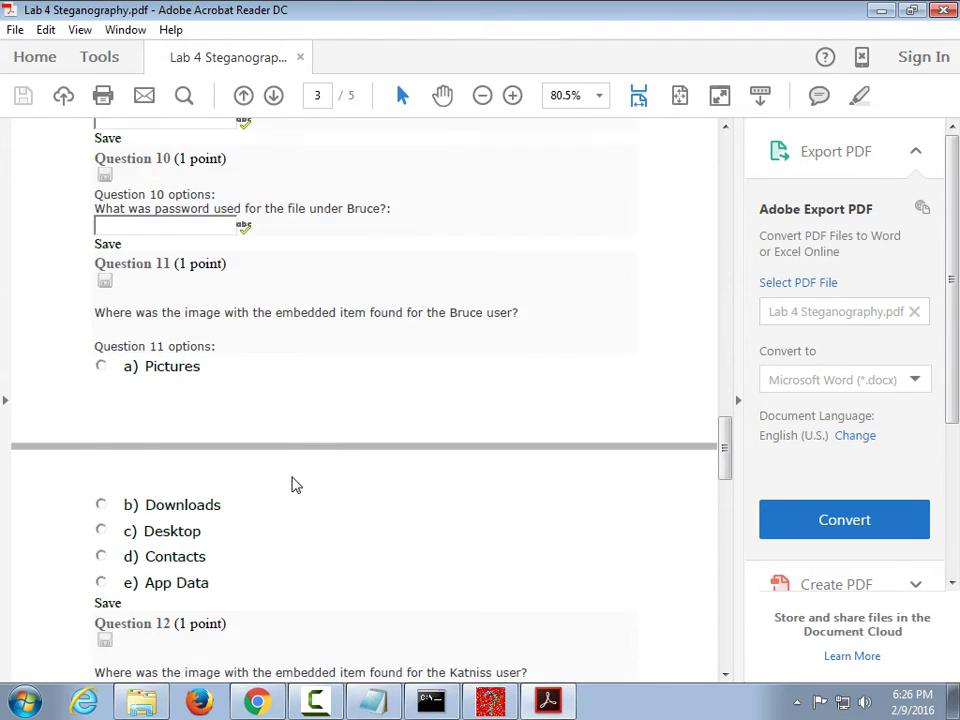
{"action": "scroll", "coordinate": [300, 485], "scroll_direction": "down", "scroll_amount": 14}
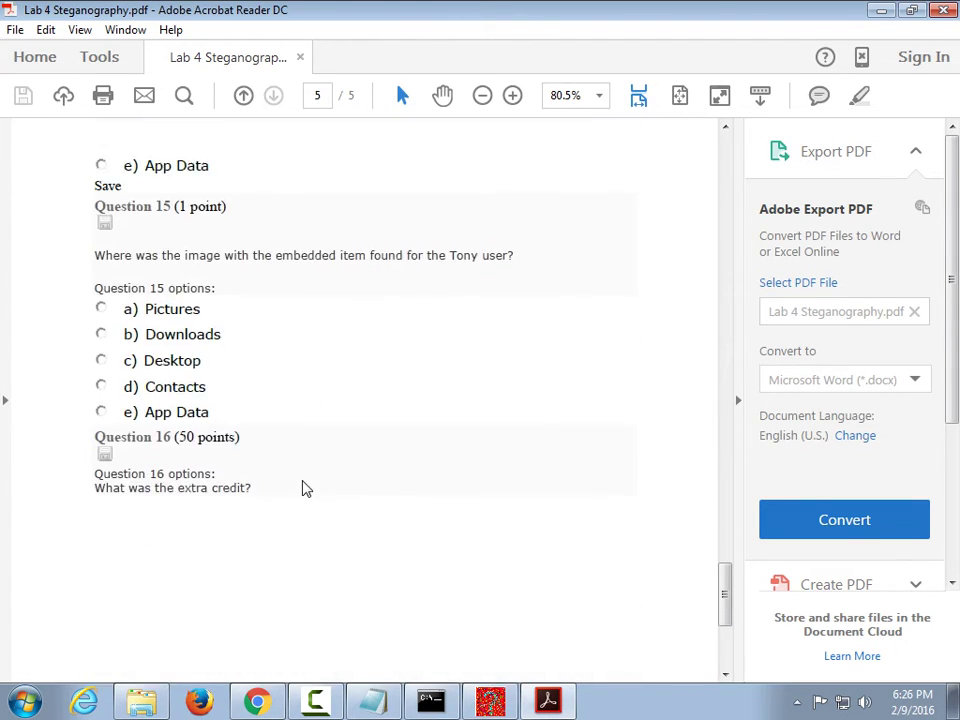
{"action": "scroll", "coordinate": [304, 486], "scroll_direction": "up", "scroll_amount": 11}
{"action": "scroll", "coordinate": [305, 487], "scroll_direction": "up", "scroll_amount": 20}
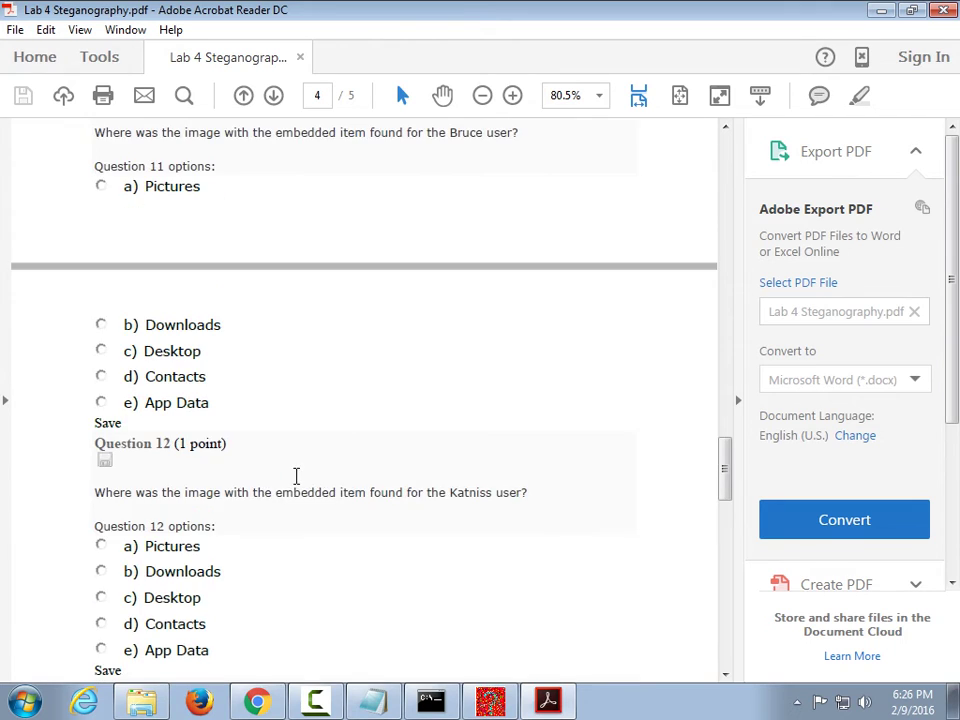
{"action": "scroll", "coordinate": [370, 368], "scroll_direction": "up", "scroll_amount": 10}
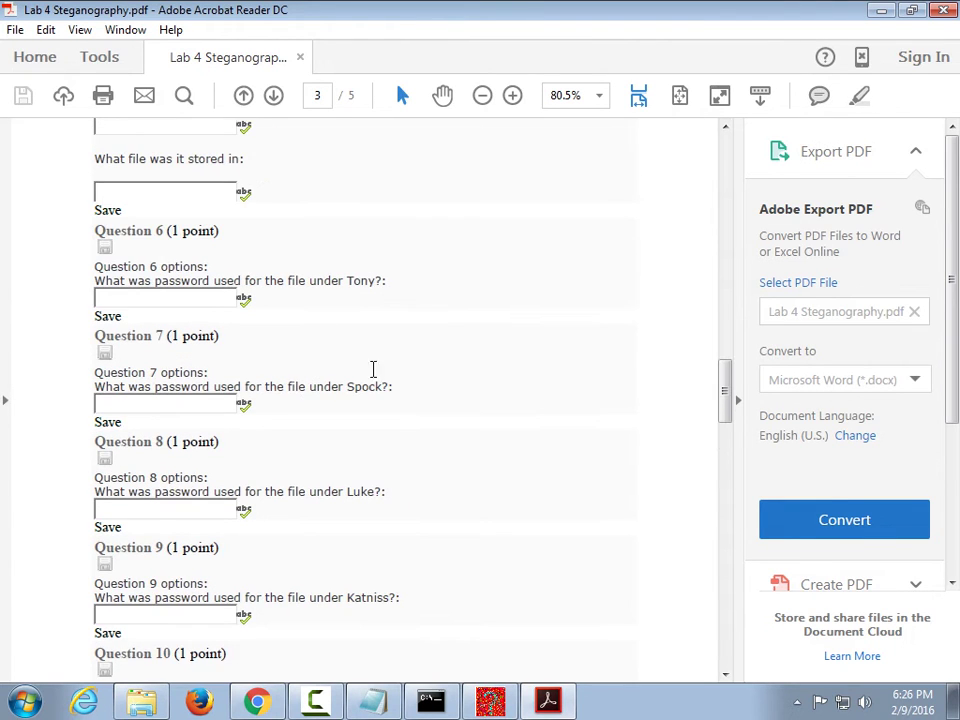
{"action": "left_click_drag", "start_coordinate": [166, 233], "coordinate": [201, 241]}
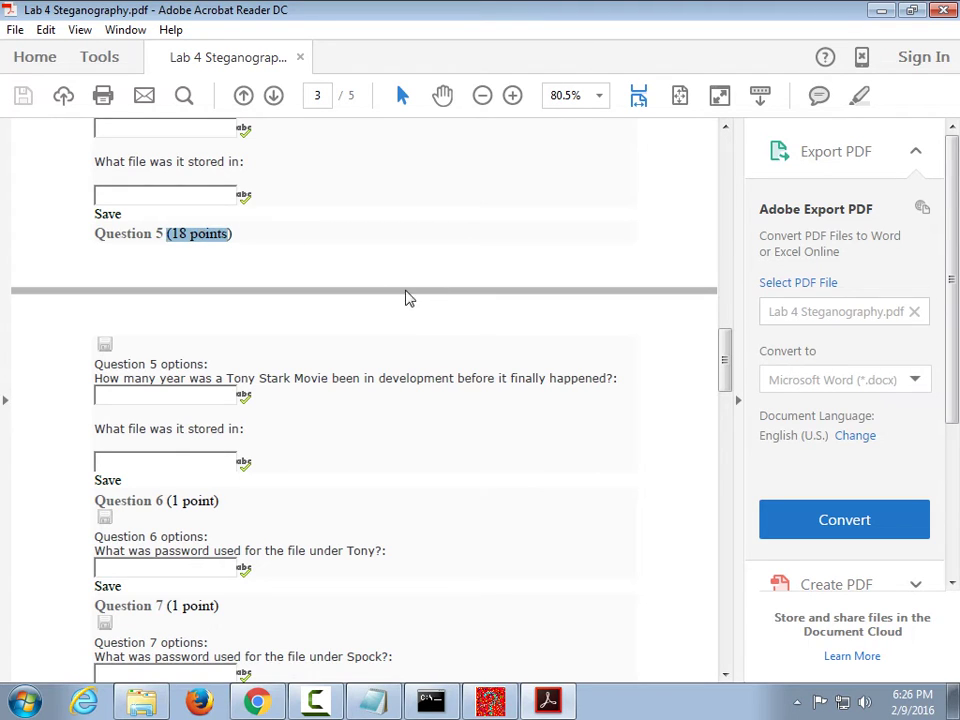
Scroll to Question 16, select 'What was the extra credit?', and close the PDF.
{"action": "scroll", "coordinate": [407, 297], "scroll_direction": "down", "scroll_amount": 4}
{"action": "scroll", "coordinate": [156, 456], "scroll_direction": "down", "scroll_amount": 15}
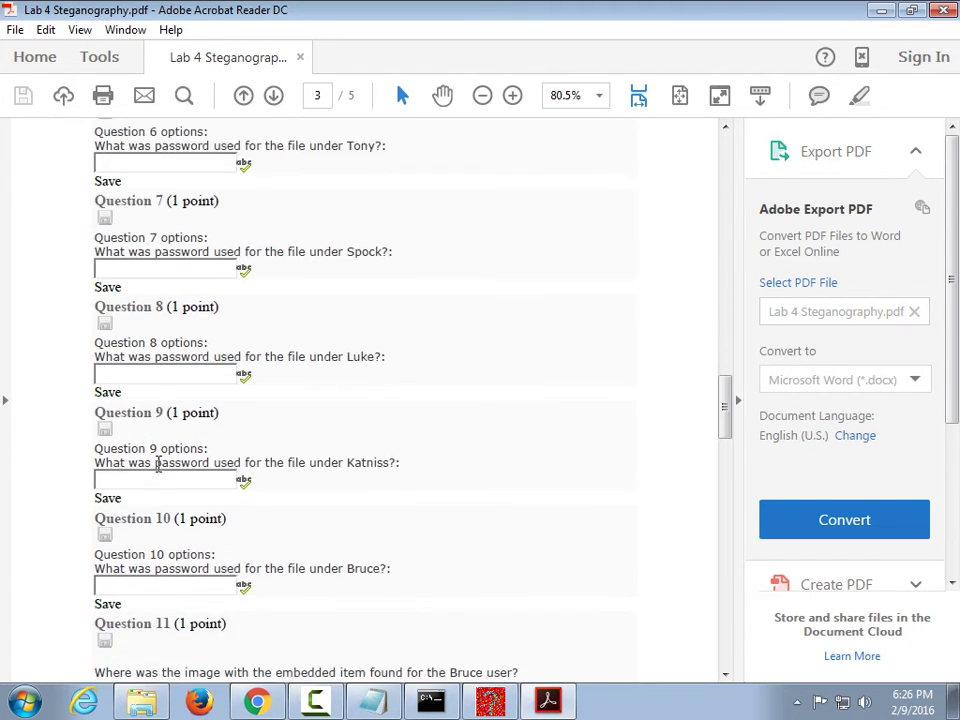
{"action": "scroll", "coordinate": [250, 455], "scroll_direction": "down", "scroll_amount": 19}
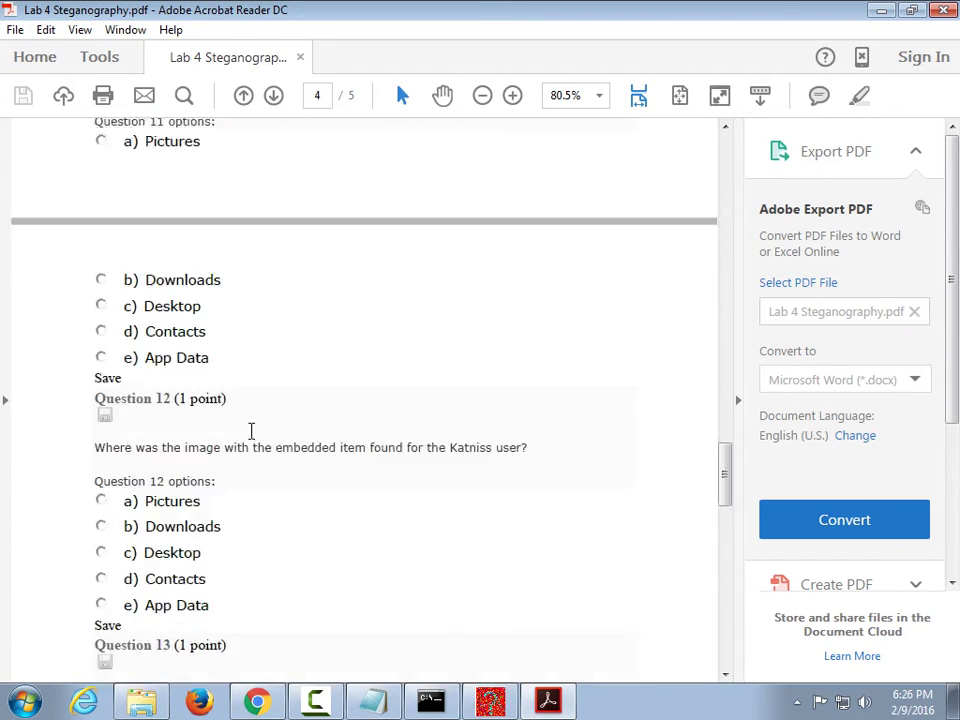
{"action": "scroll", "coordinate": [250, 453], "scroll_direction": "down", "scroll_amount": 7}
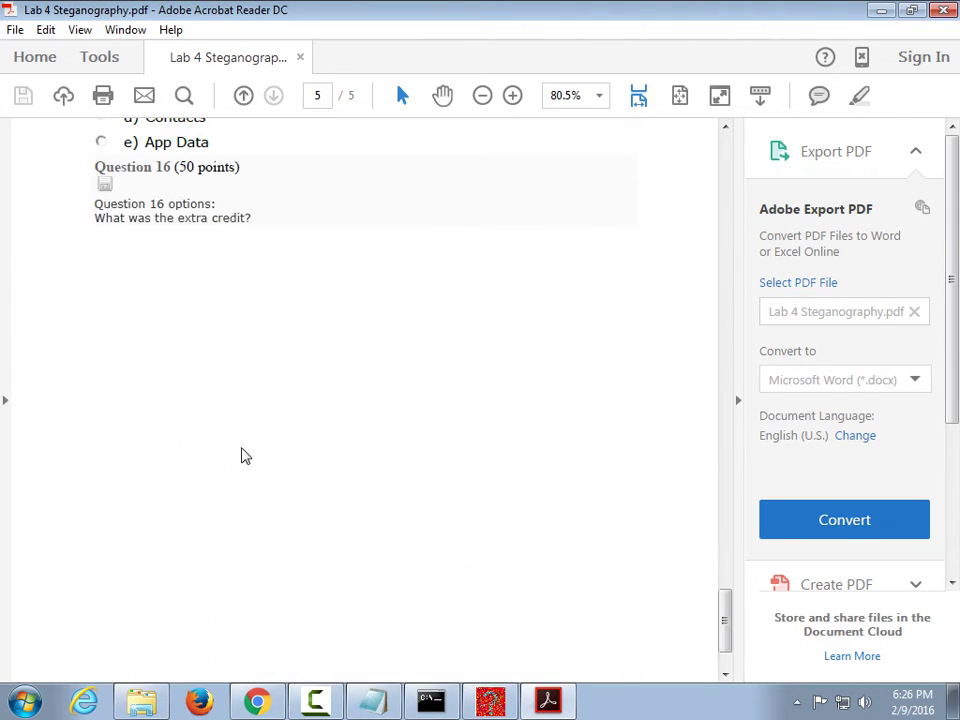
{"action": "left_click_drag", "start_coordinate": [119, 220], "coordinate": [308, 218]}
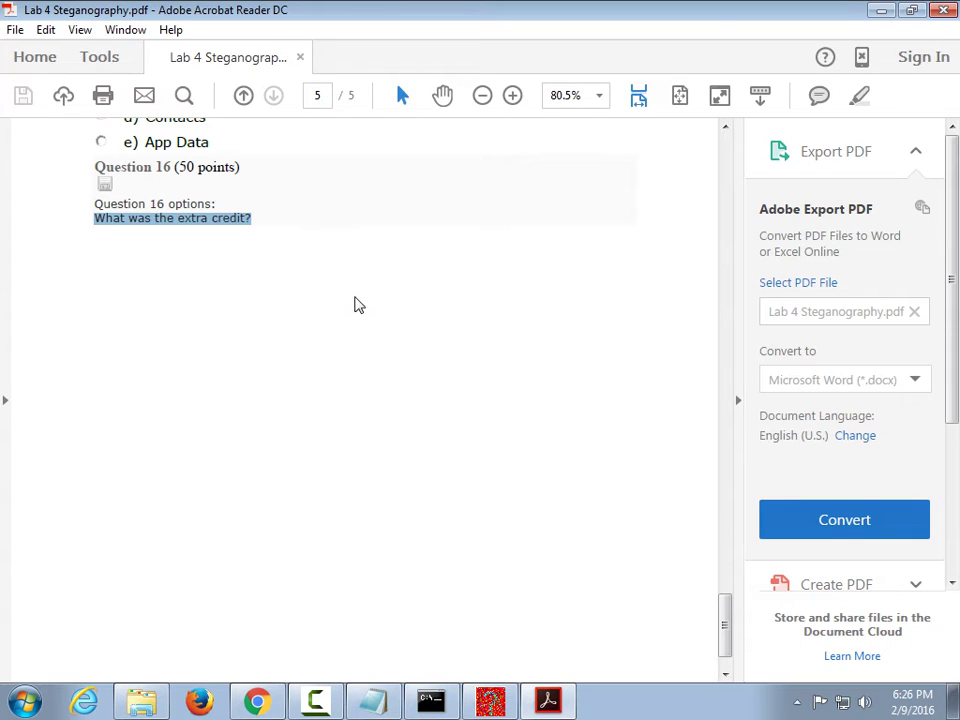
{"action": "left_click", "coordinate": [940, 10]}
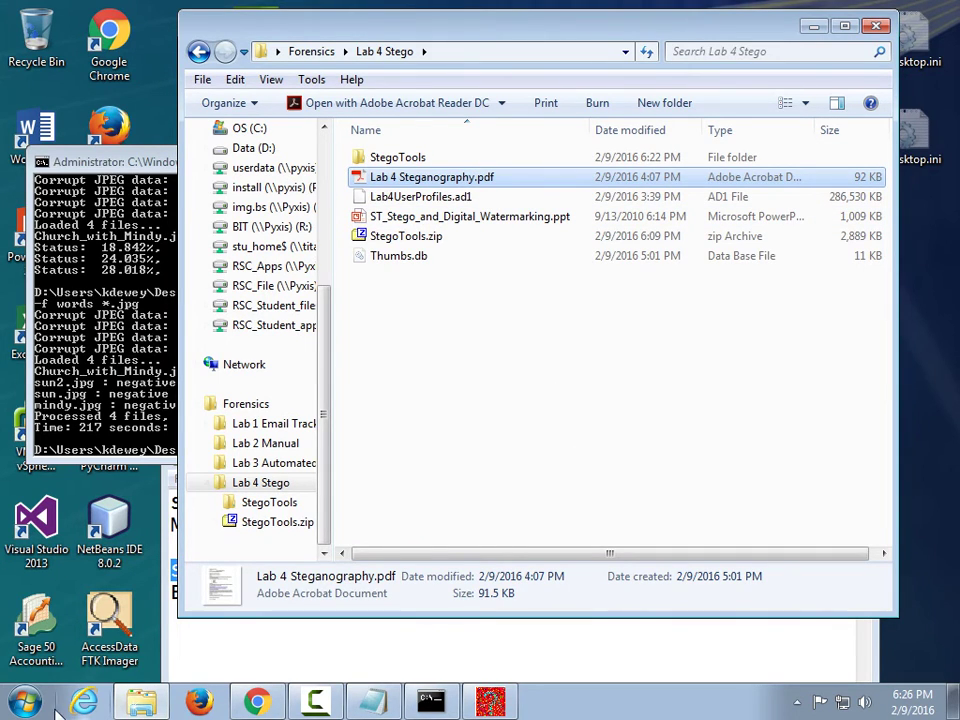
Launch FTK Imager and begin adding an Image File evidence item.
{"action": "double_click", "coordinate": [125, 610]}
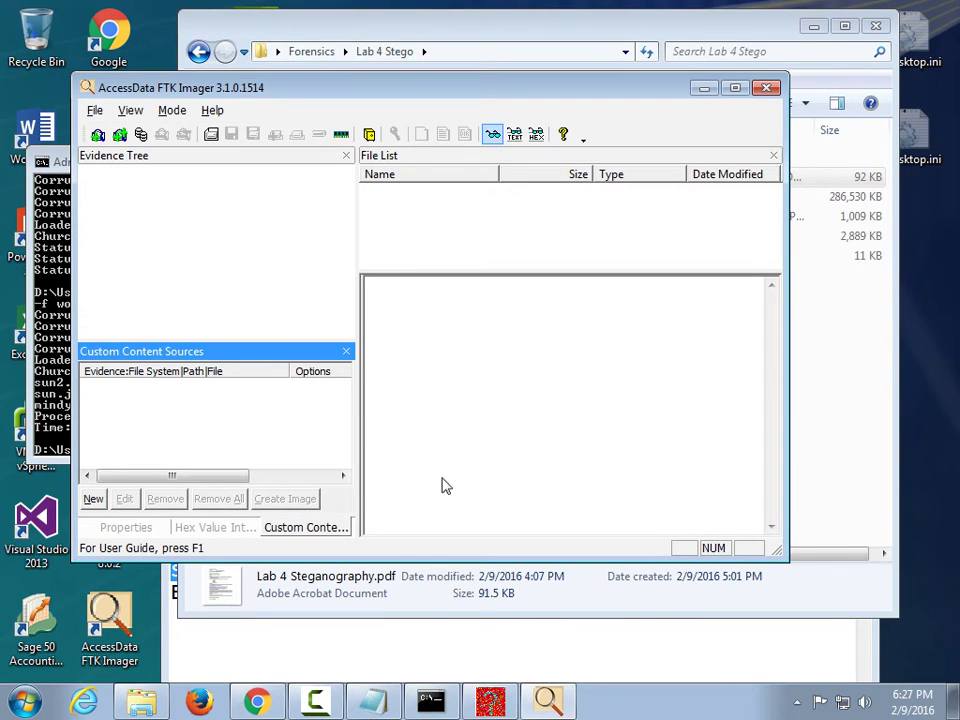
{"action": "left_click", "coordinate": [94, 110]}
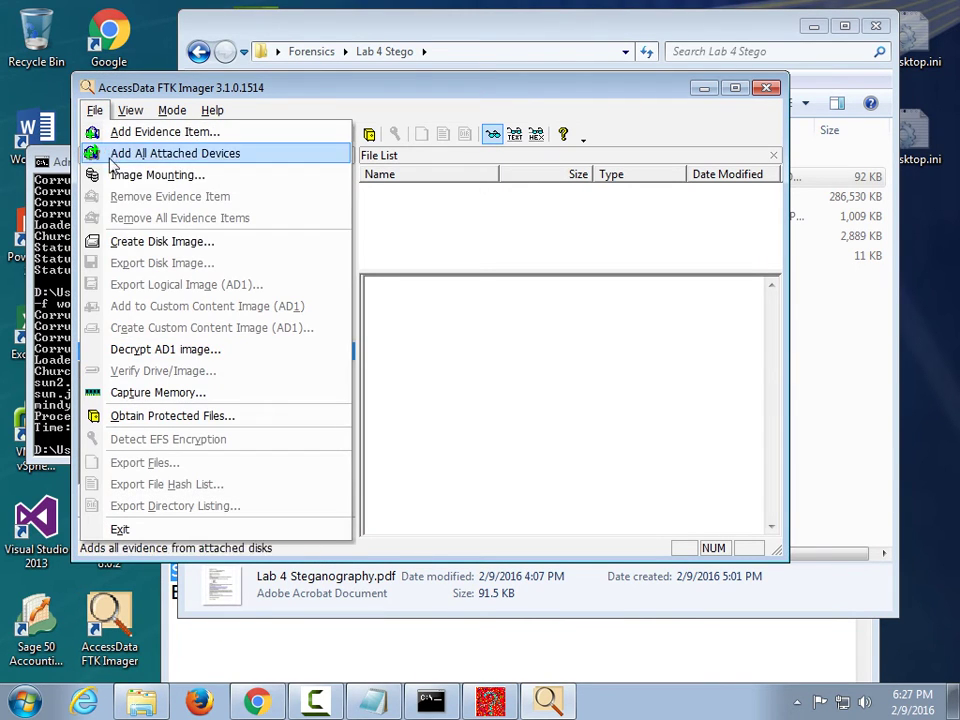
{"action": "left_click", "coordinate": [158, 132]}
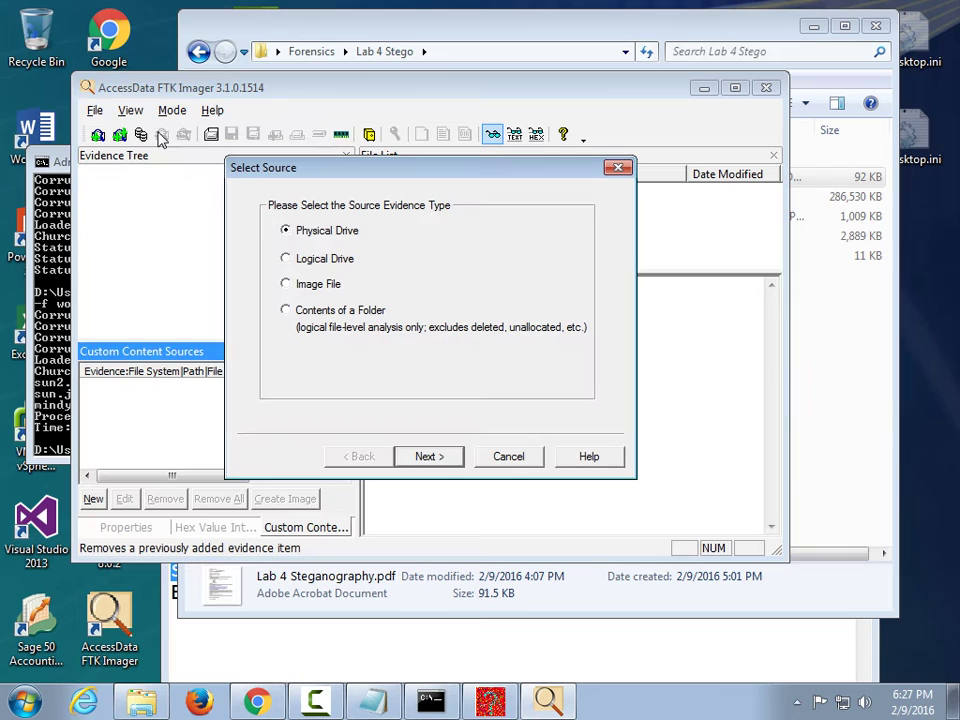
{"action": "left_click", "coordinate": [326, 285]}
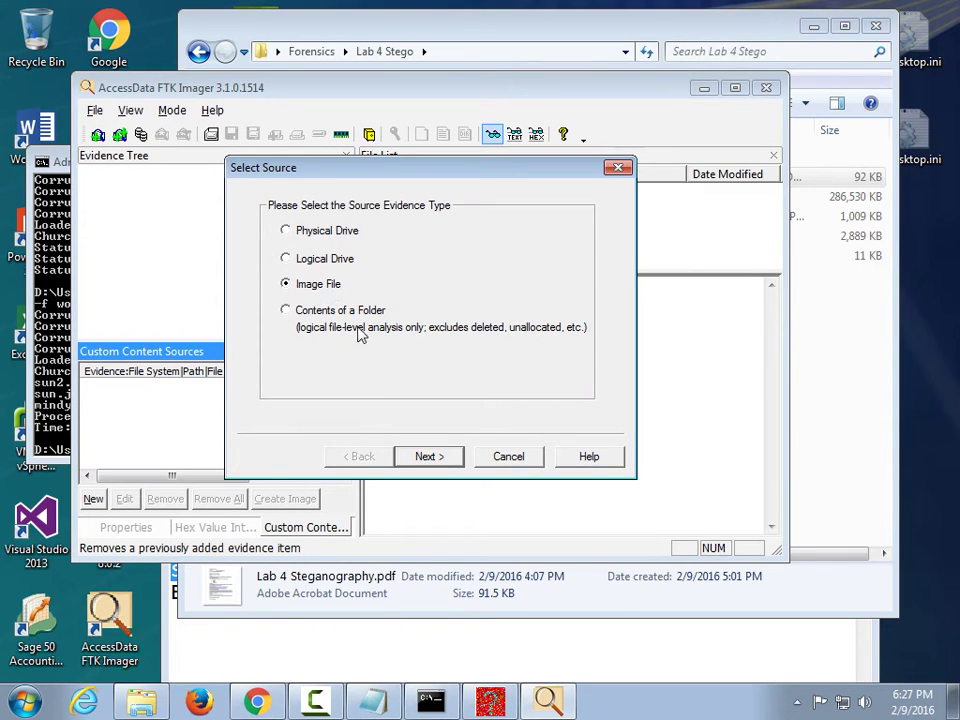
{"action": "left_click", "coordinate": [428, 457]}
Load Lab4UserProfiles.ad1 from Forensics\Lab 4 Stego and dismiss the invalid-evidence error.
{"action": "left_click", "coordinate": [506, 299]}
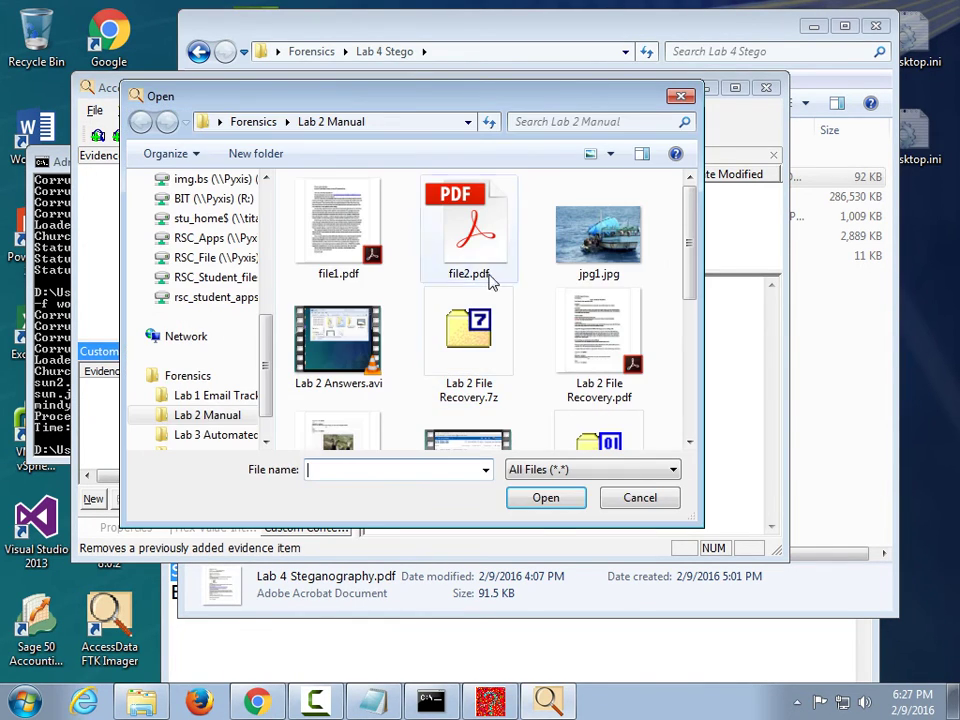
{"action": "left_click", "coordinate": [253, 121]}
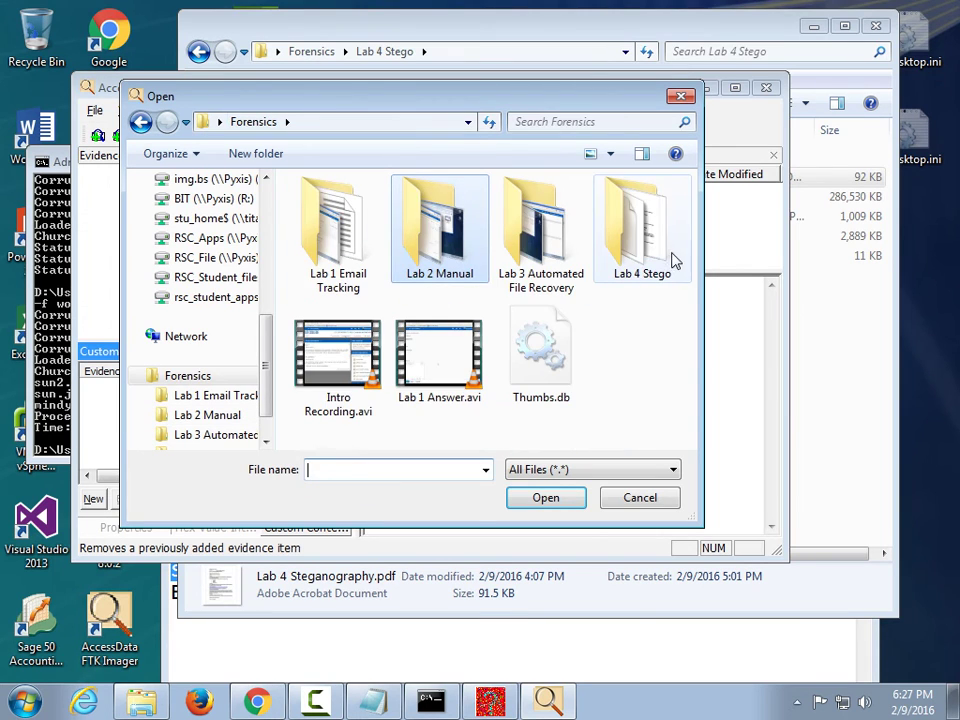
{"action": "double_click", "coordinate": [643, 238]}
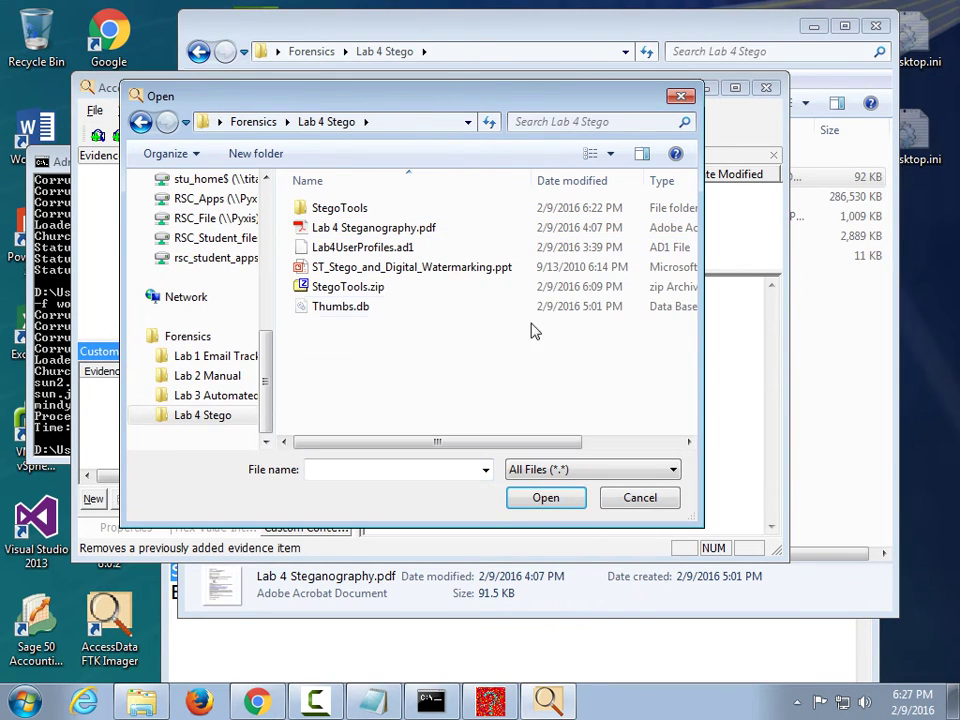
{"action": "double_click", "coordinate": [381, 250]}
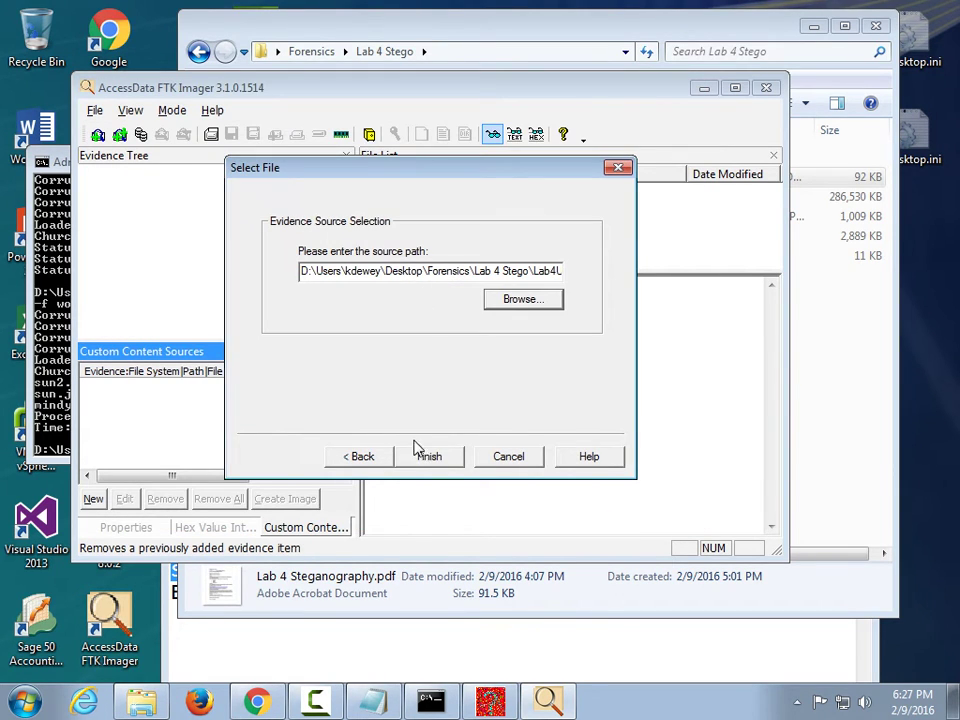
{"action": "left_click", "coordinate": [427, 458]}
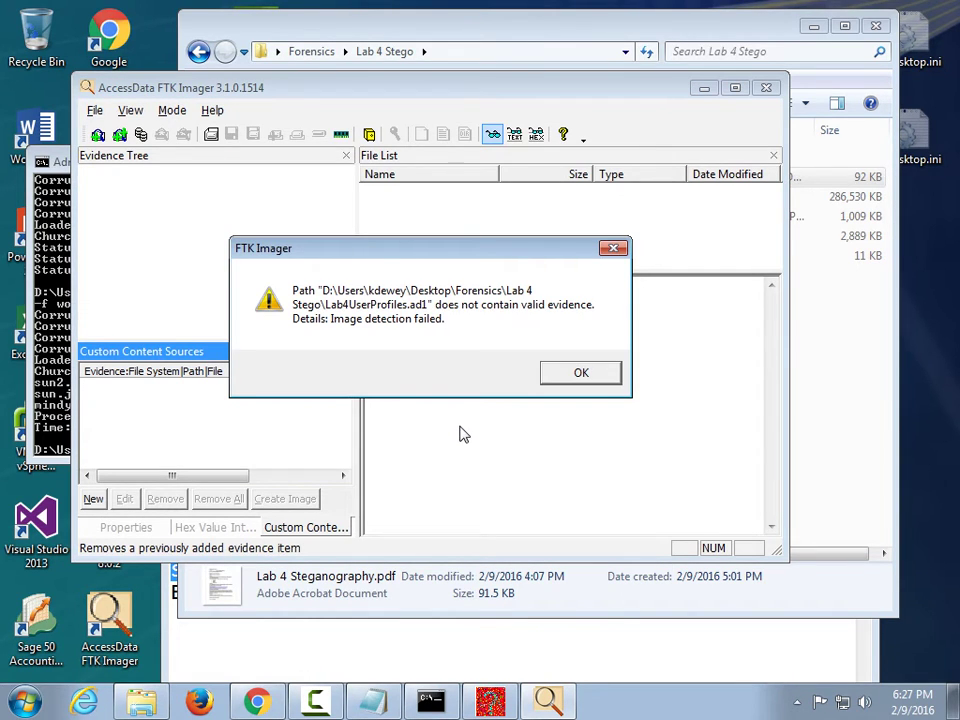
{"action": "left_click", "coordinate": [590, 374]}
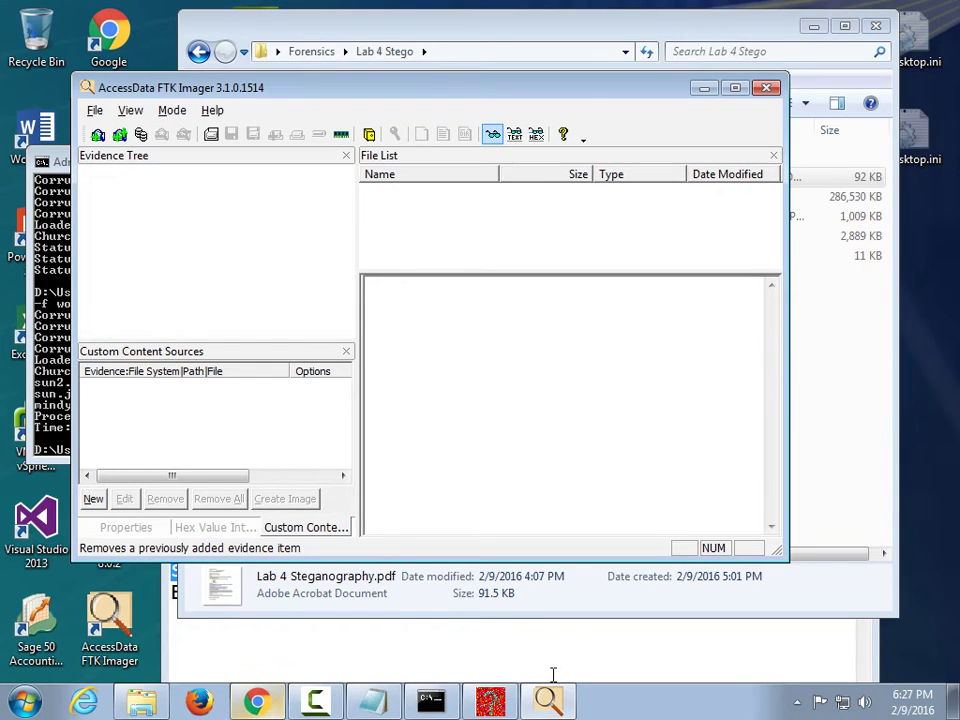
Close the JPHS stego tool and return to the Lab 4 Stego folder.
{"action": "left_click", "coordinate": [490, 703]}
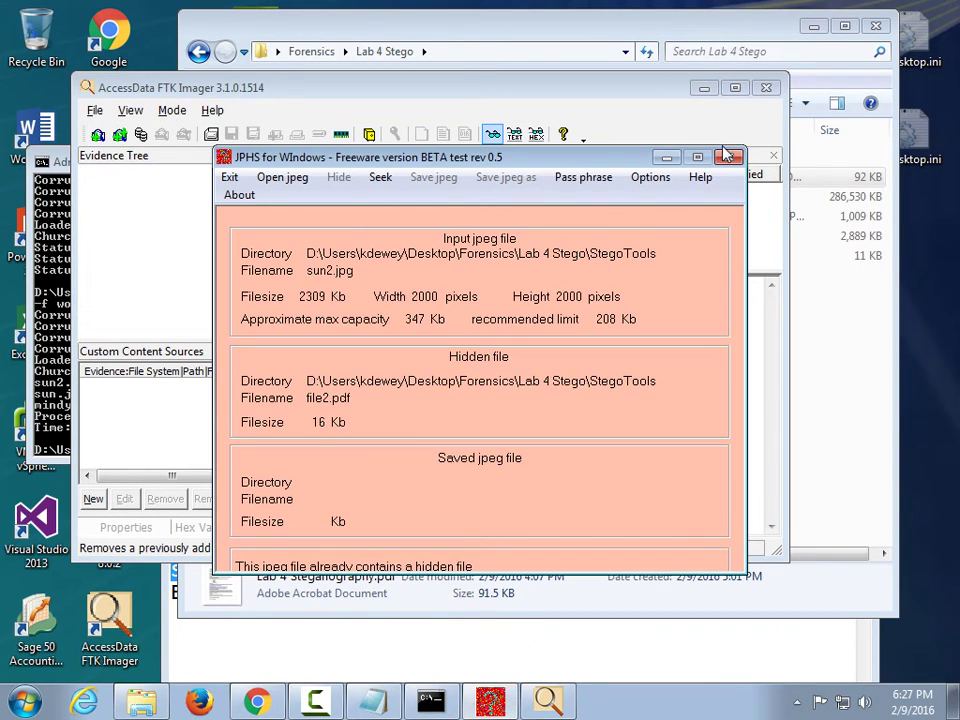
{"action": "key", "text": "alt+F4"}
{"action": "key", "text": "alt+Tab"}
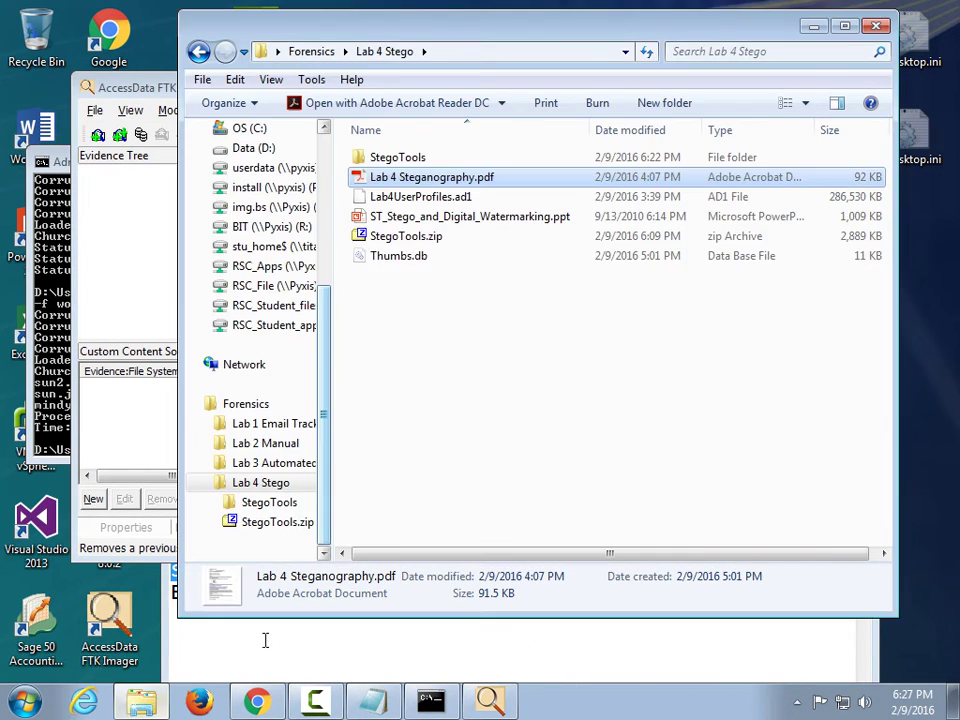
Open the Lab 4 Steganography handout and follow its Dropbox link in the browser.
{"action": "double_click", "coordinate": [440, 177]}
{"action": "scroll", "coordinate": [321, 522], "scroll_direction": "down", "scroll_amount": 1}
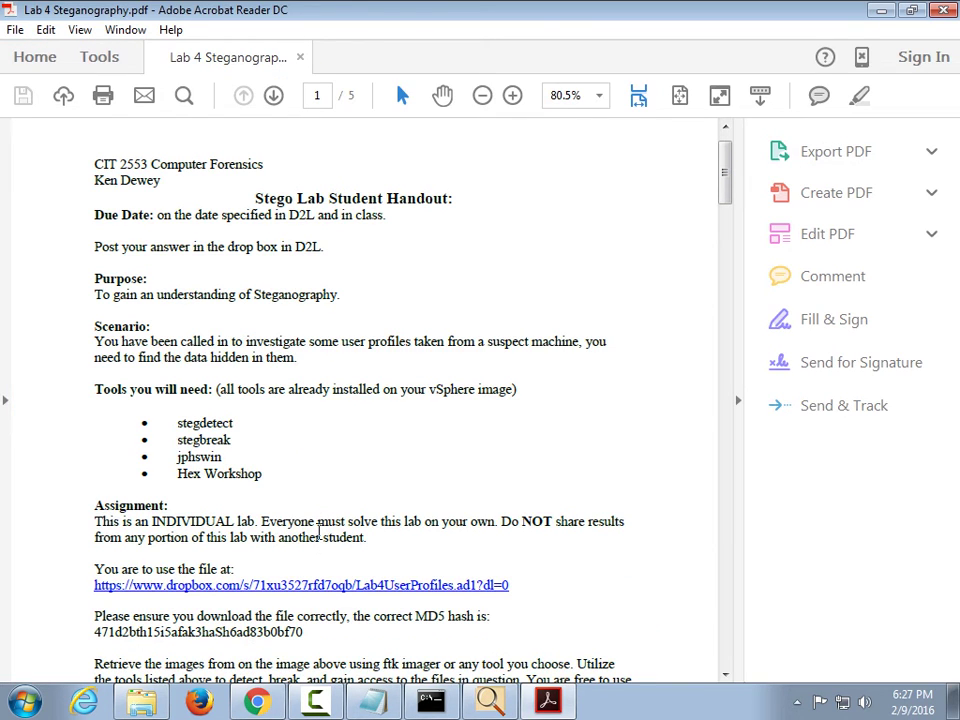
{"action": "left_click", "coordinate": [340, 588]}
{"action": "left_click", "coordinate": [489, 414]}
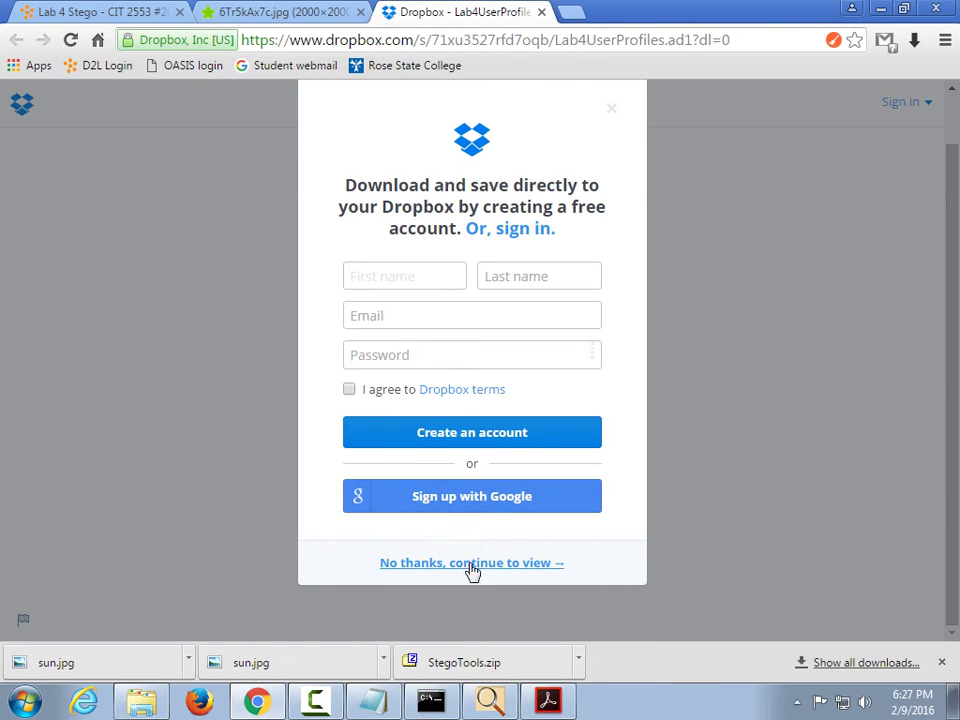
Skip Dropbox account creation and download Lab4UserProfiles.ad1 (279.81 MB).
{"action": "left_click", "coordinate": [484, 563]}
{"action": "left_click", "coordinate": [366, 452]}
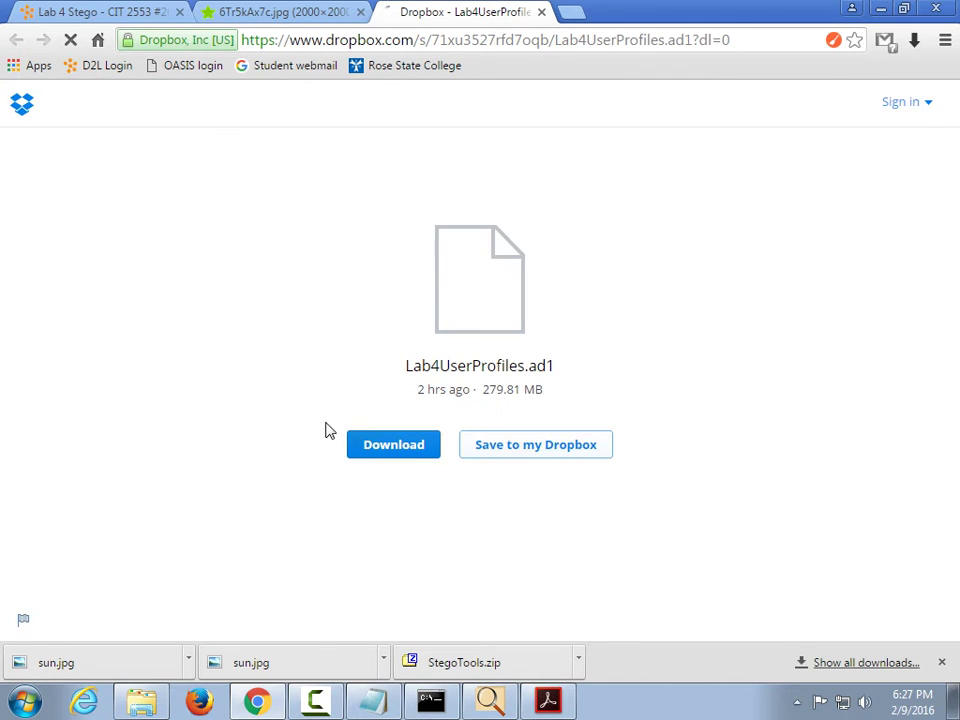
{"action": "right_click", "coordinate": [296, 373]}
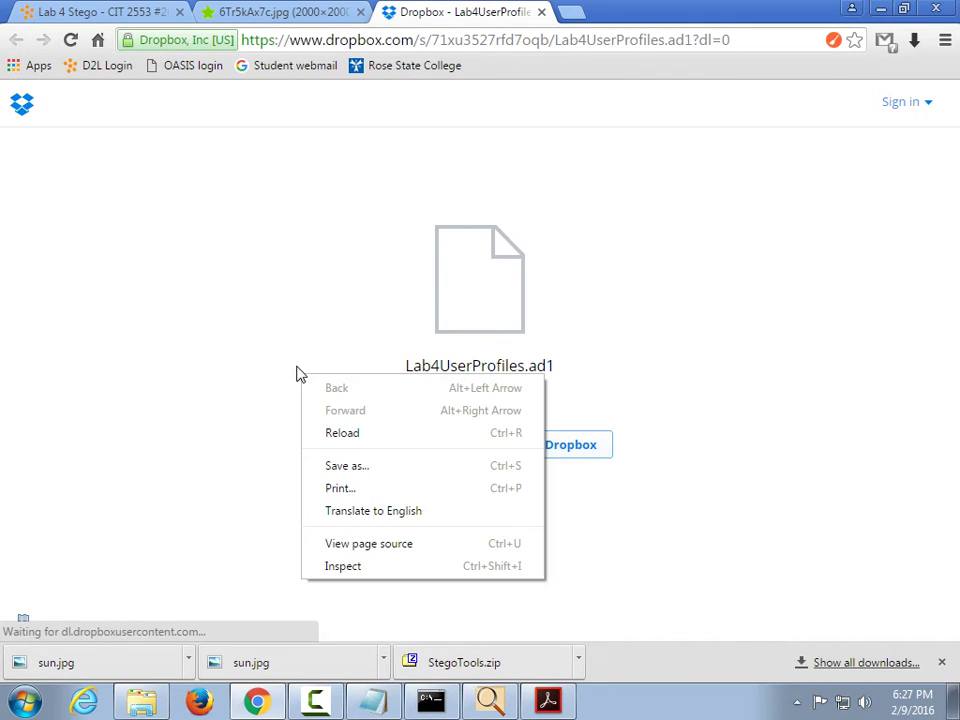
{"action": "left_click", "coordinate": [676, 30]}
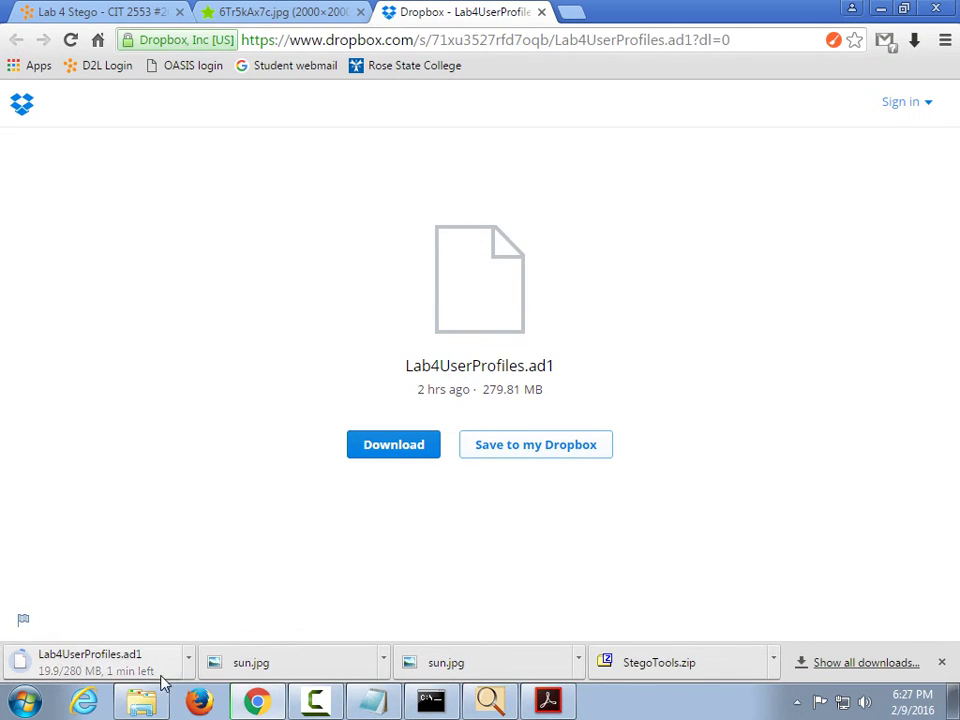
{"action": "left_click", "coordinate": [378, 700]}
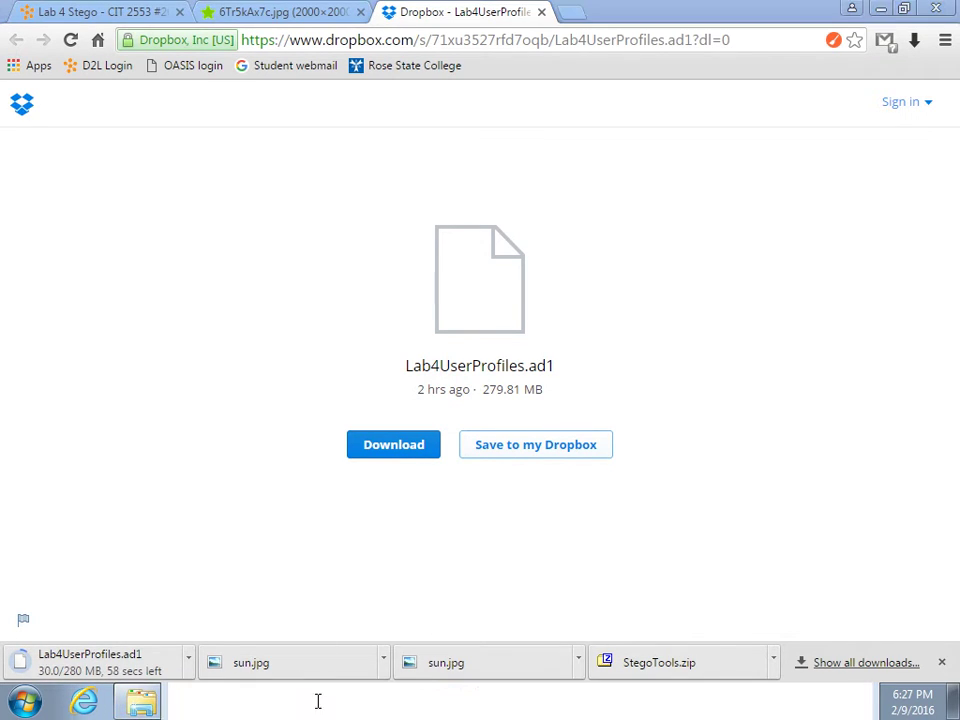
{"action": "left_click", "coordinate": [740, 542]}
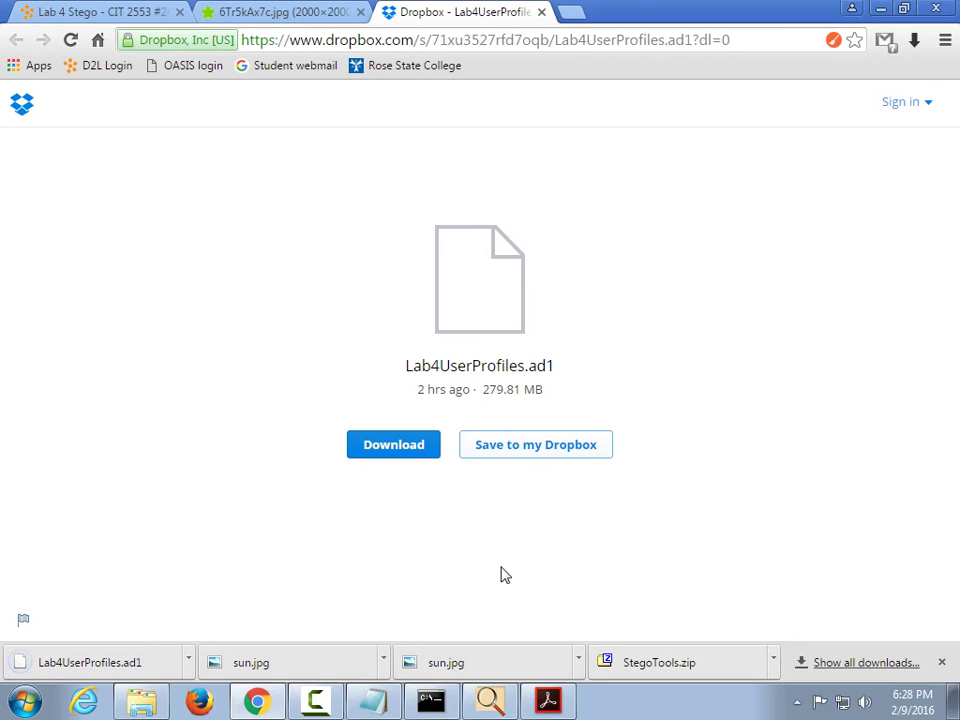
In FTK Imager, begin adding a new evidence item with Image File as the source.
{"action": "left_click", "coordinate": [488, 702]}
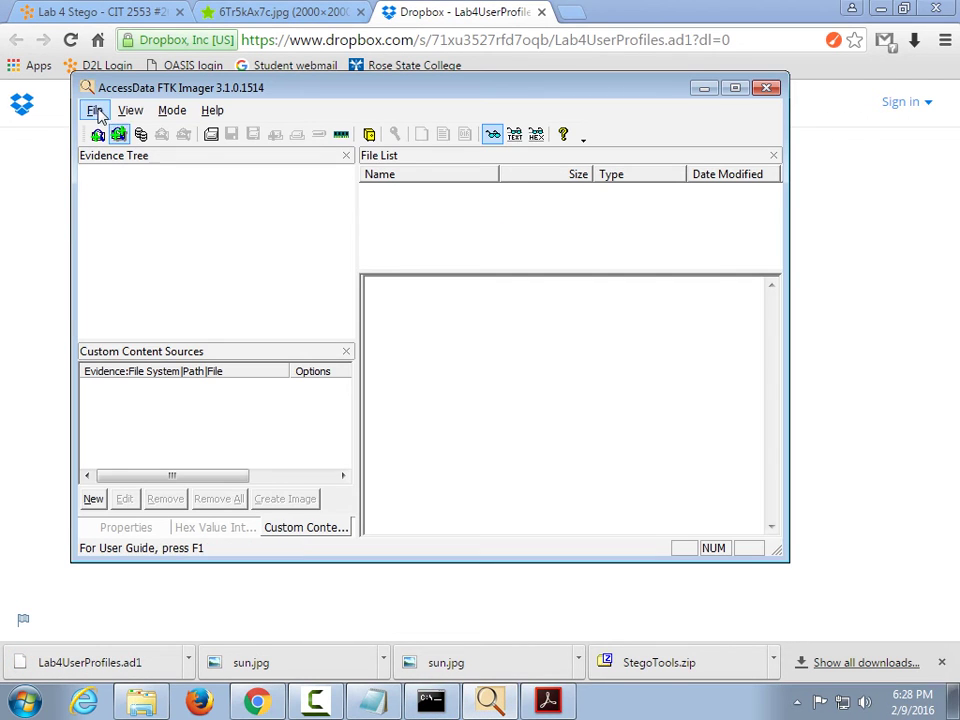
{"action": "left_click", "coordinate": [94, 110]}
{"action": "left_click", "coordinate": [140, 132]}
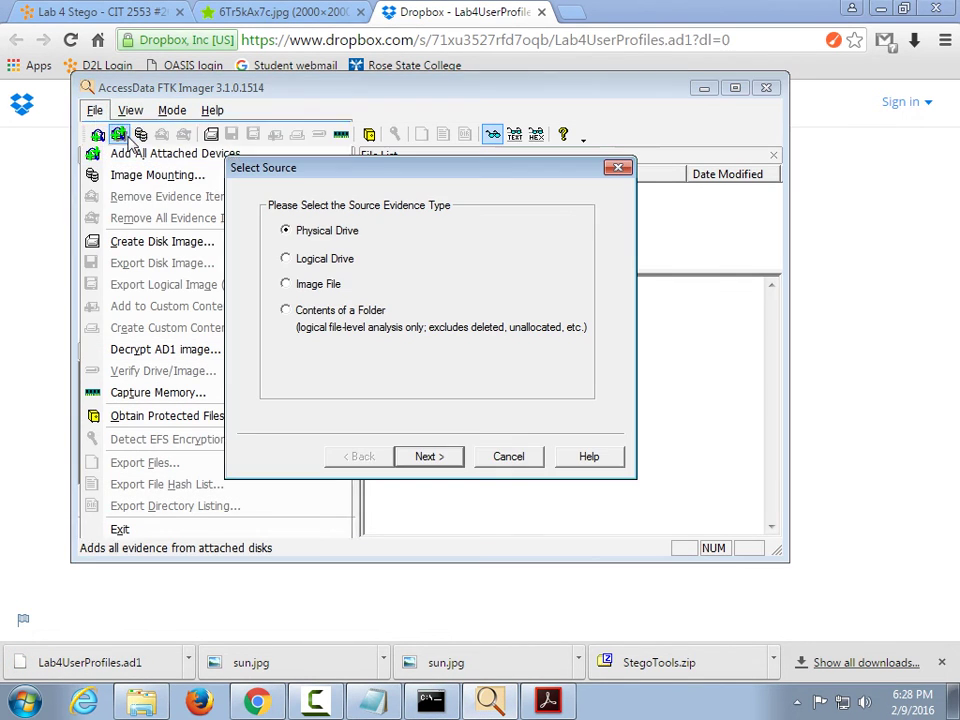
{"action": "left_click", "coordinate": [318, 285]}
{"action": "left_click", "coordinate": [401, 452]}
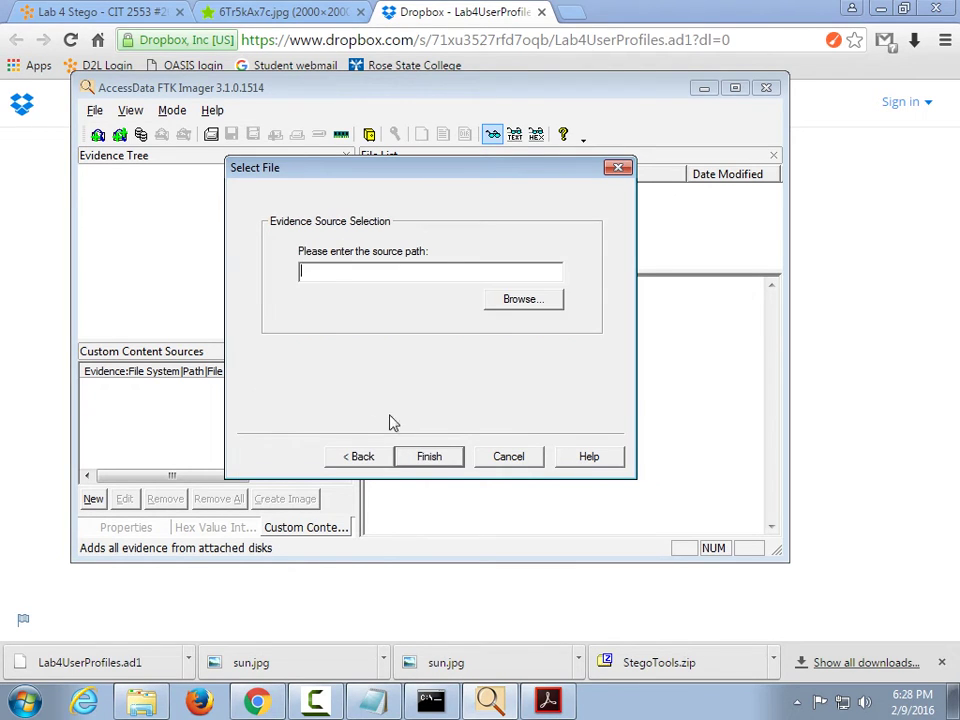
Load Downloads\Lab4UserProfiles.ad1, dismiss the invalid-evidence error, and close FTK Imager.
{"action": "left_click", "coordinate": [508, 302]}
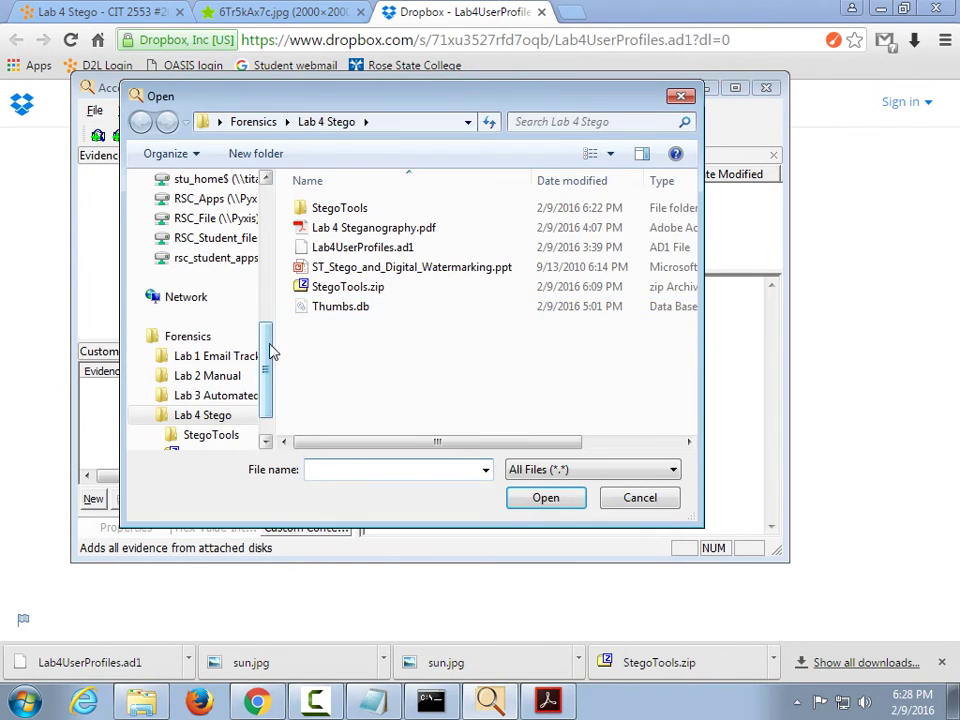
{"action": "scroll", "coordinate": [242, 199], "scroll_direction": "up", "scroll_amount": 5}
{"action": "scroll", "coordinate": [205, 238], "scroll_direction": "down", "scroll_amount": 5}
{"action": "left_click", "coordinate": [207, 238]}
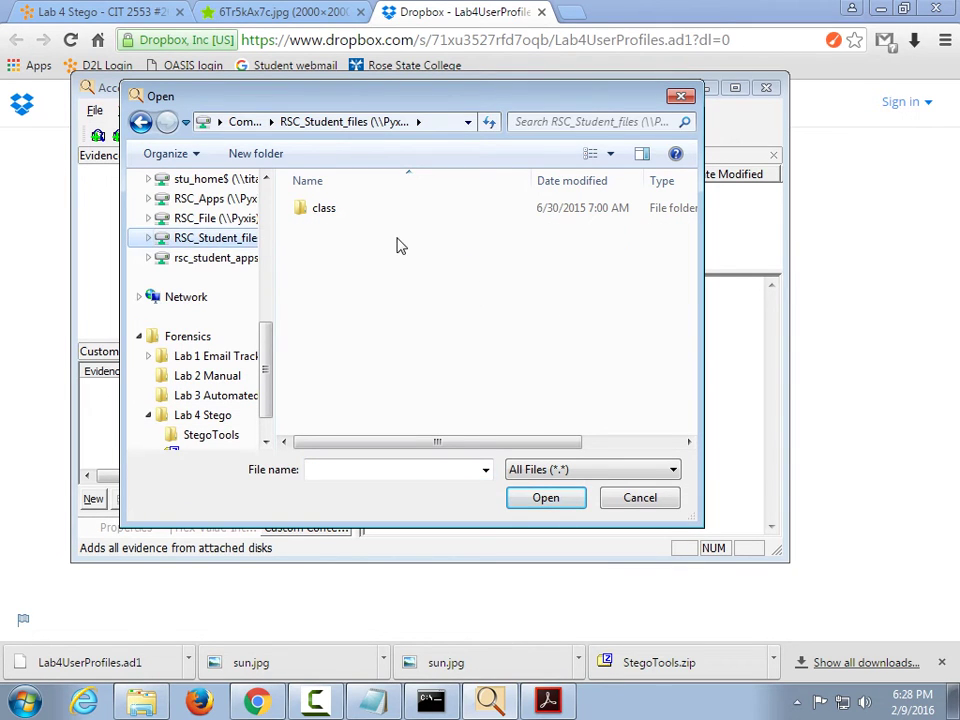
{"action": "left_click_drag", "start_coordinate": [268, 364], "coordinate": [262, 204]}
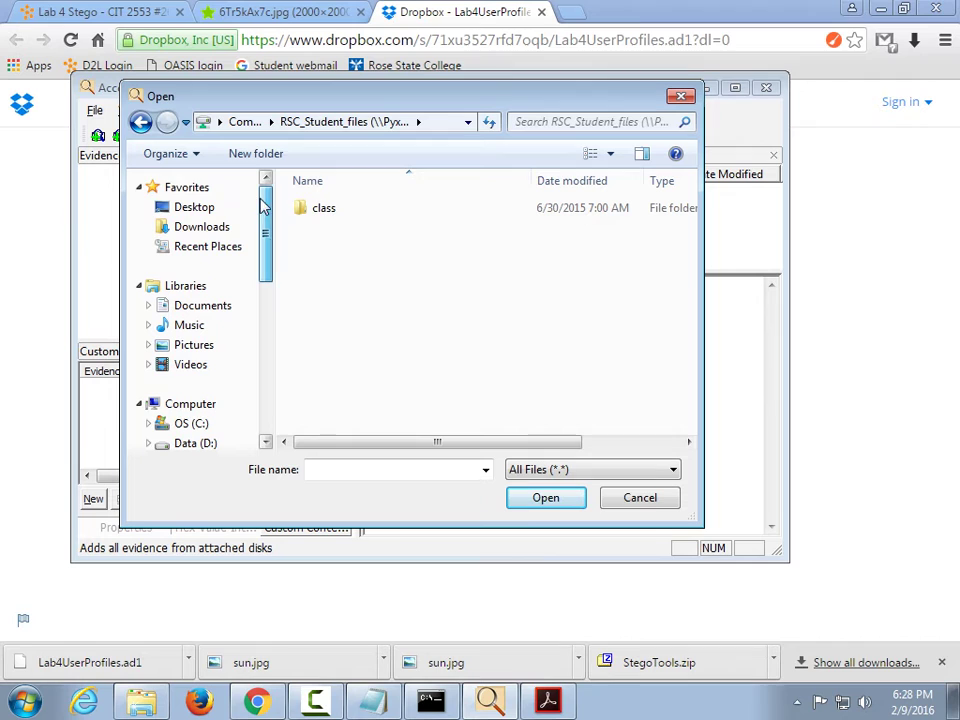
{"action": "left_click", "coordinate": [212, 226]}
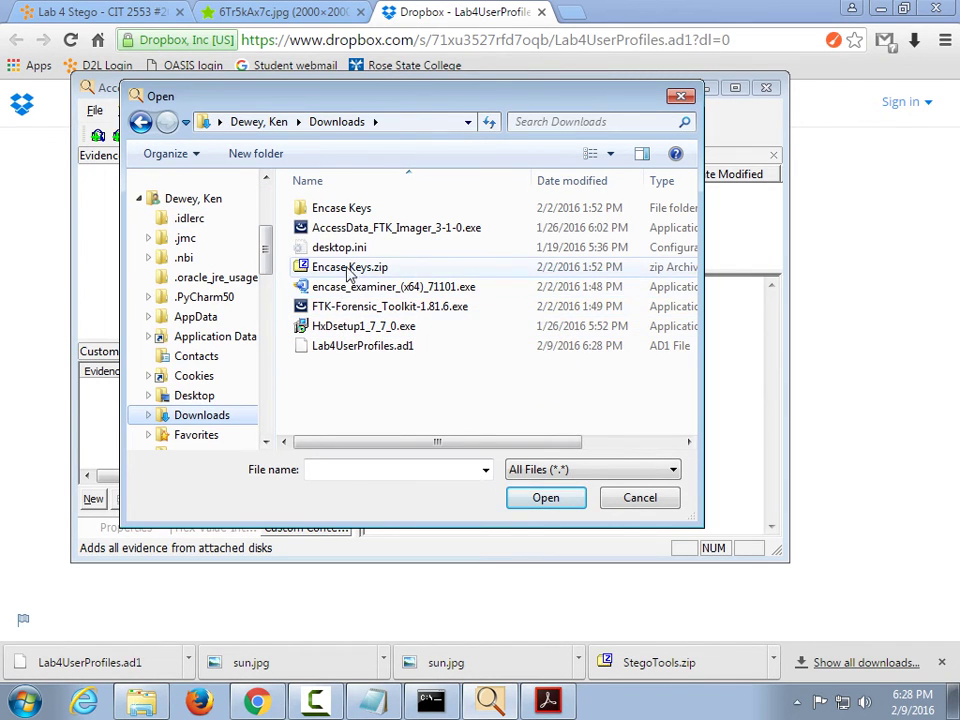
{"action": "double_click", "coordinate": [392, 346]}
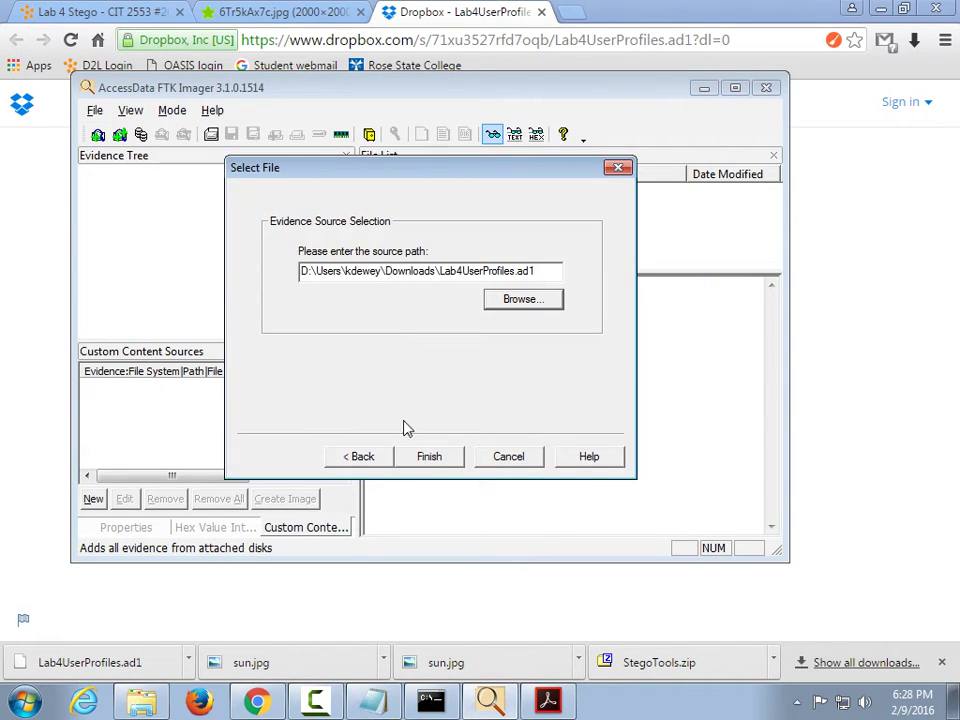
{"action": "left_click", "coordinate": [430, 458]}
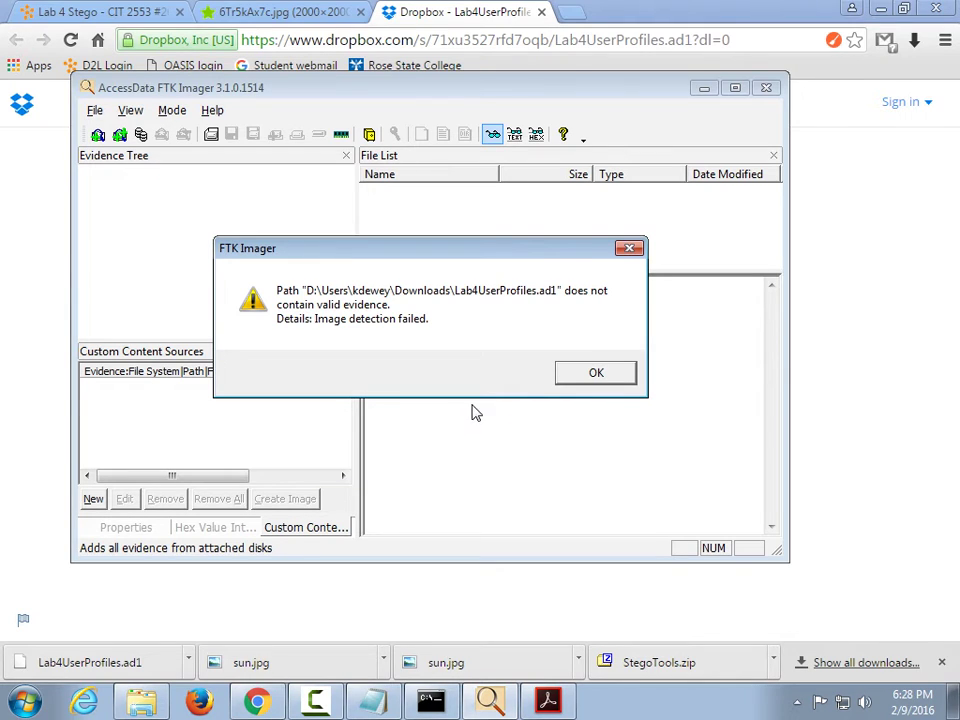
{"action": "left_click", "coordinate": [577, 380]}
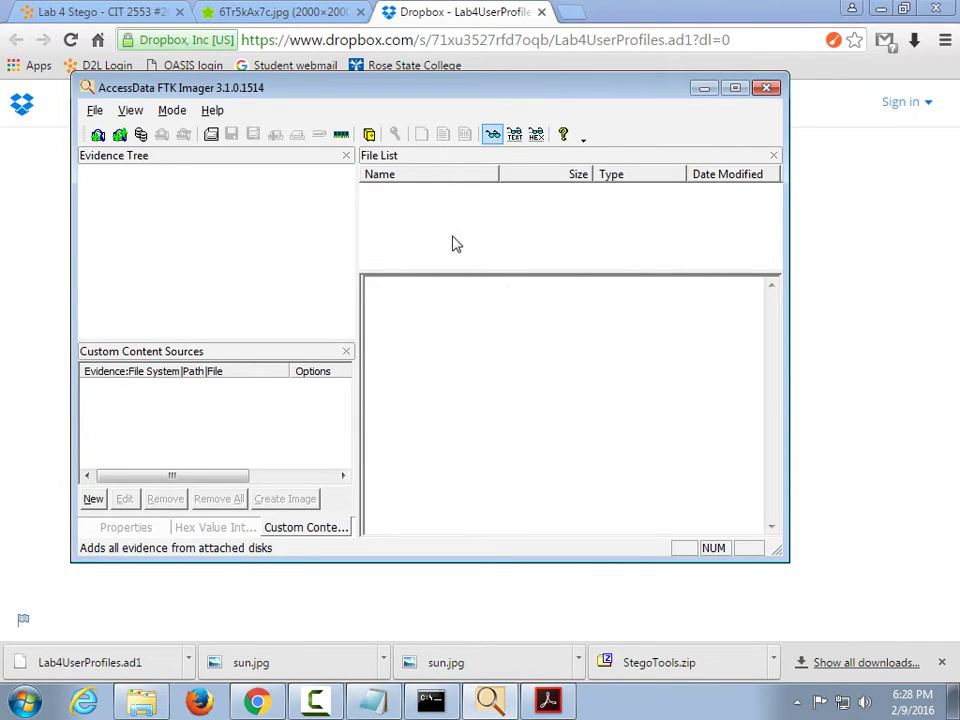
{"action": "left_click", "coordinate": [766, 89]}
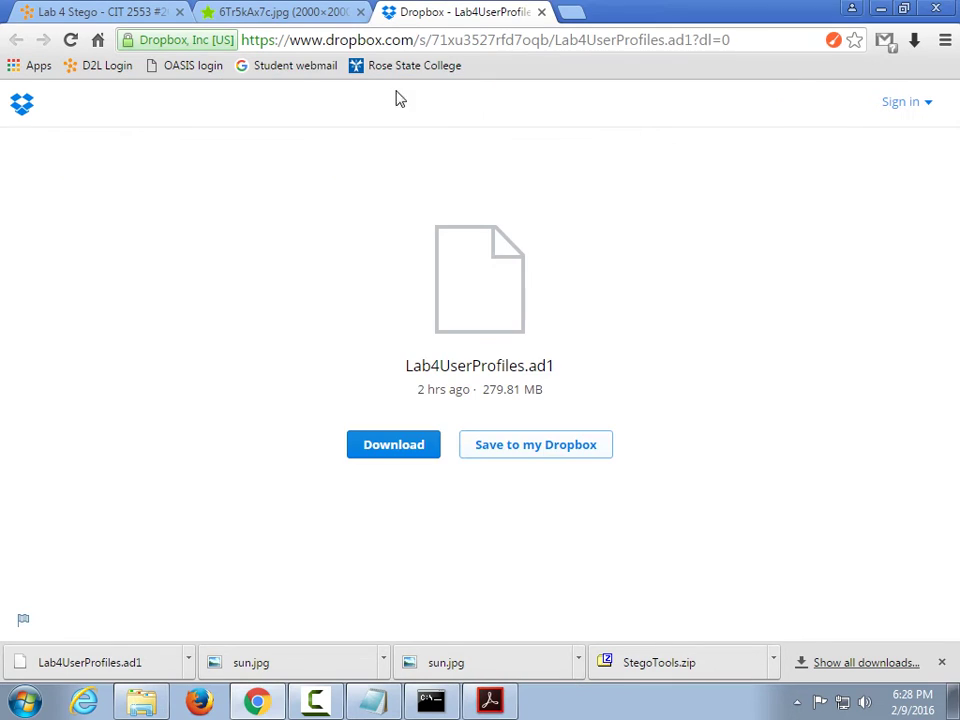
Run the FTK Imager 3.4.2 installer, accept the license, and install to C:\Program Files\AccessData\.
{"action": "left_click", "coordinate": [315, 700]}
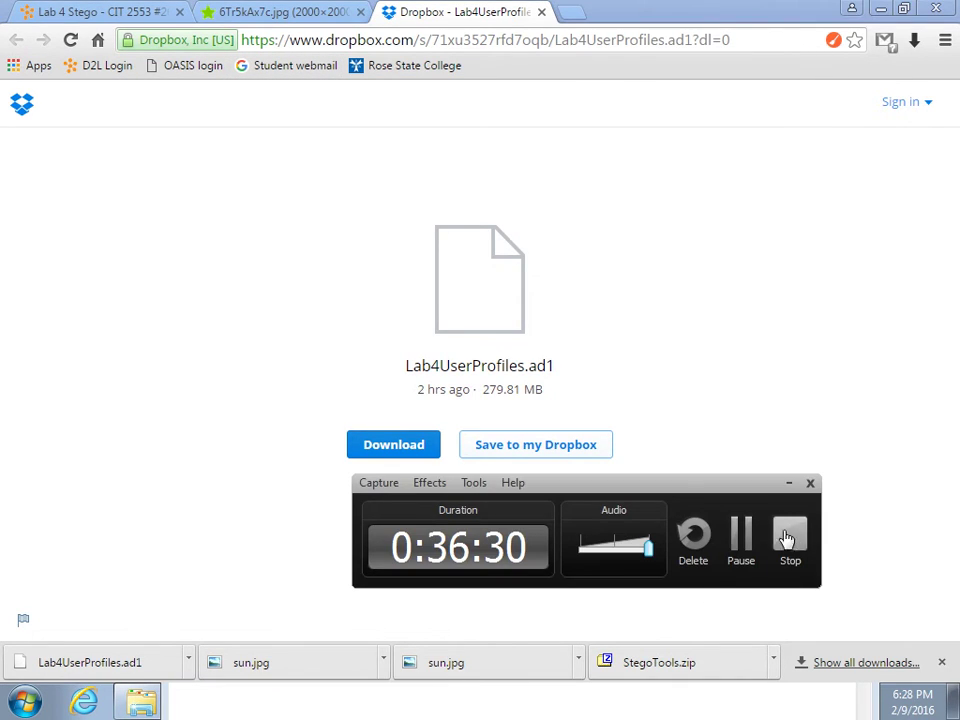
{"action": "left_click", "coordinate": [789, 540]}
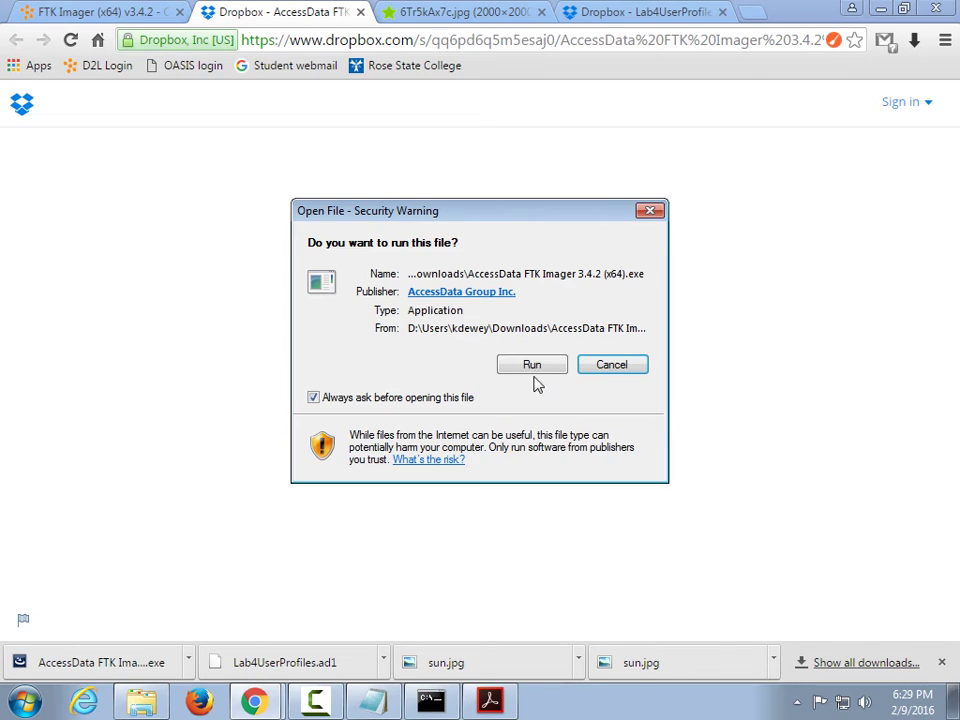
{"action": "left_click", "coordinate": [533, 370]}
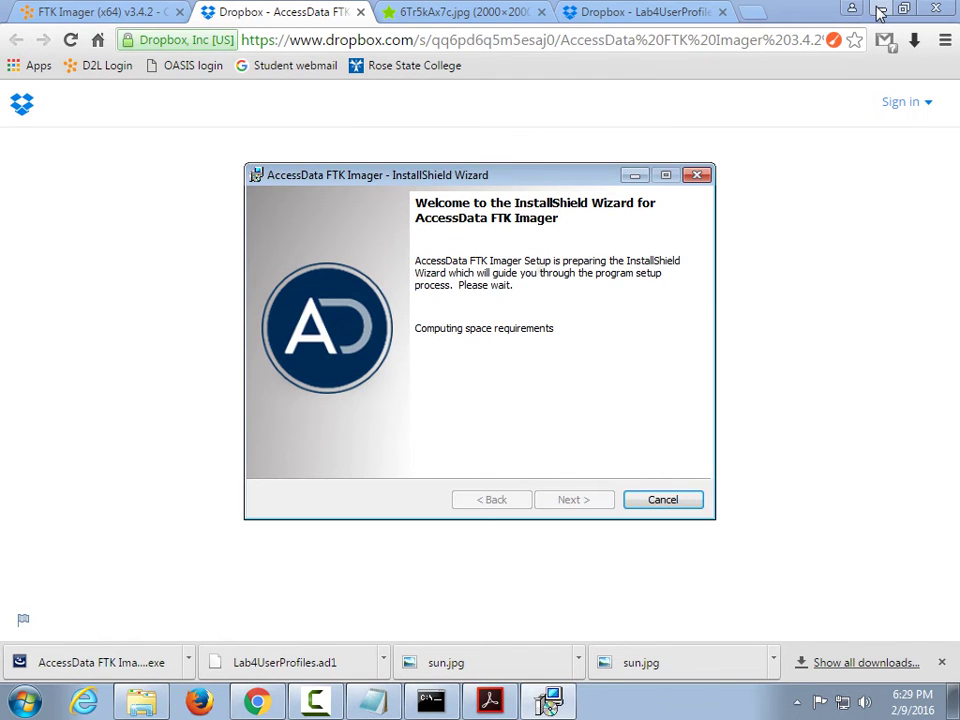
{"action": "left_click", "coordinate": [590, 501]}
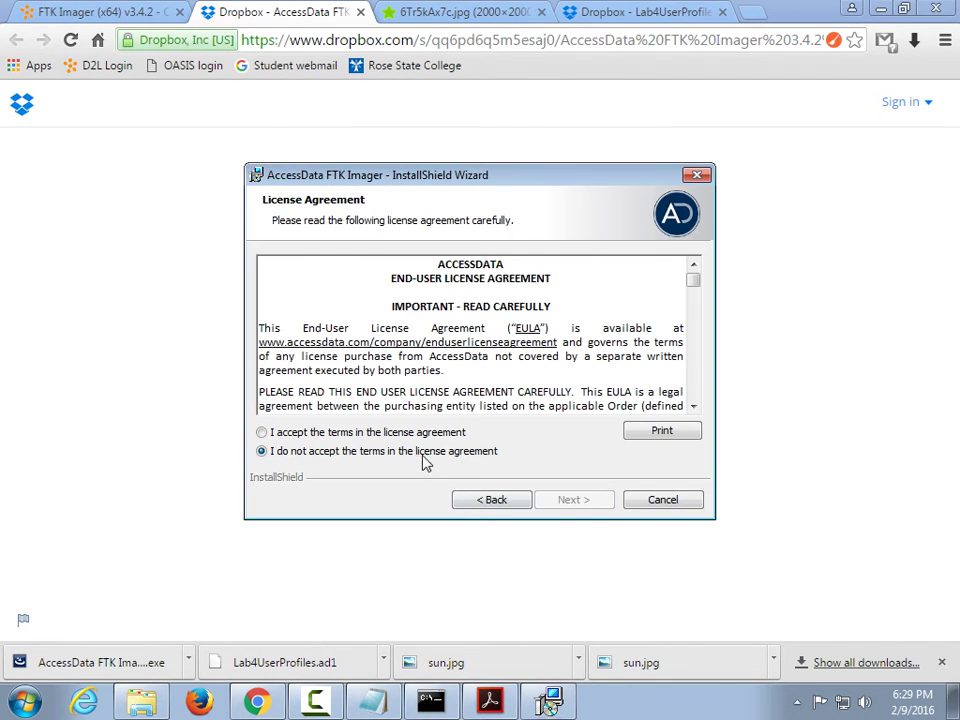
{"action": "left_click", "coordinate": [424, 434]}
{"action": "left_click", "coordinate": [569, 503]}
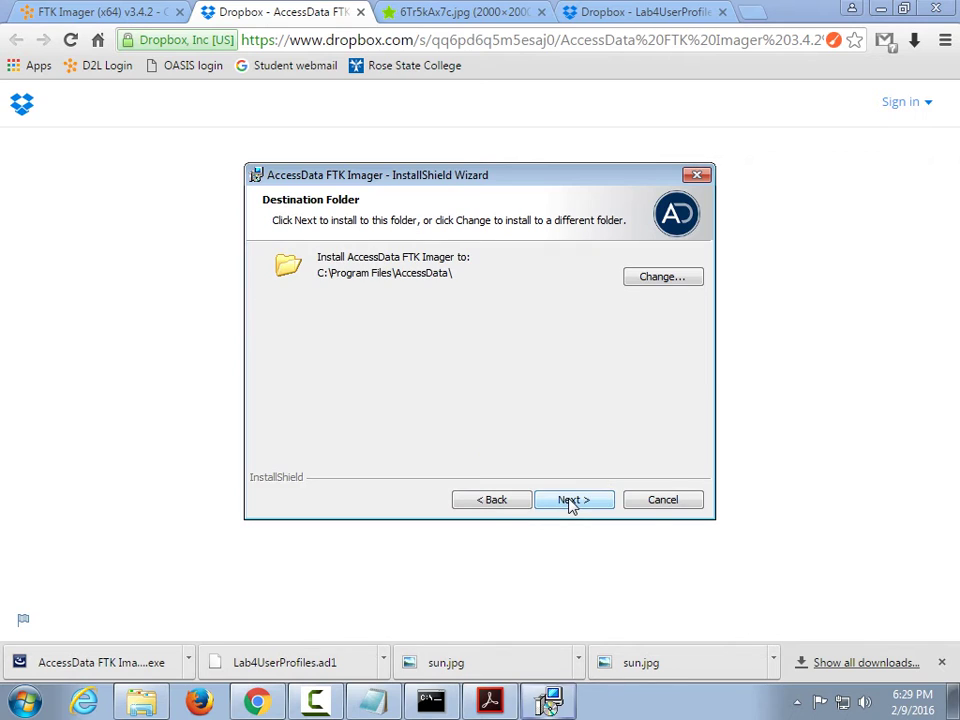
{"action": "left_click", "coordinate": [571, 503]}
{"action": "left_click", "coordinate": [571, 503]}
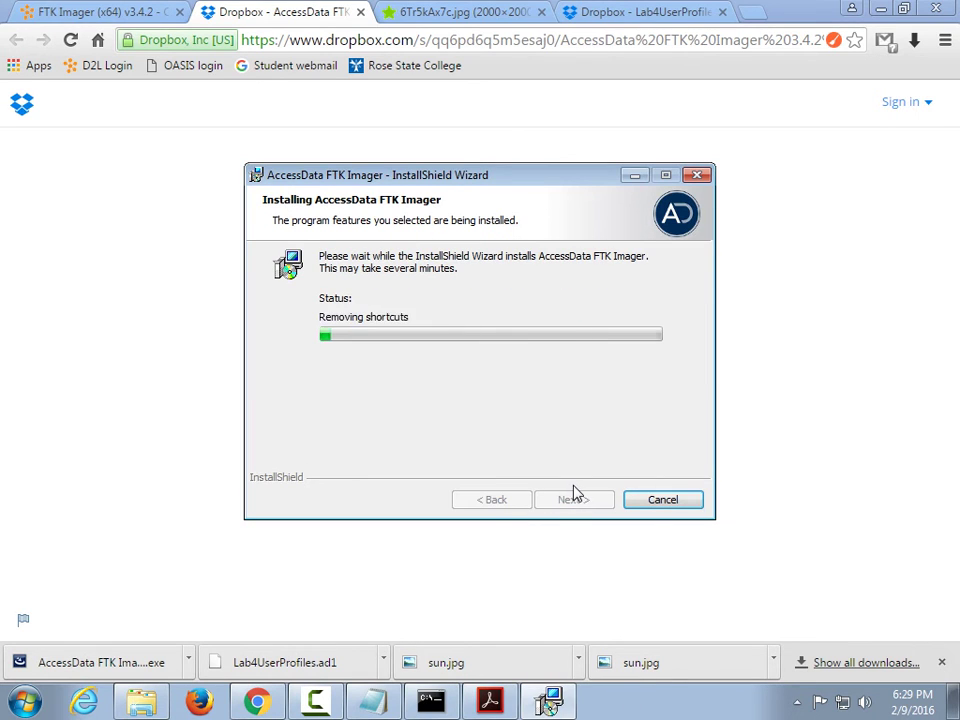
{"action": "left_click", "coordinate": [879, 10]}
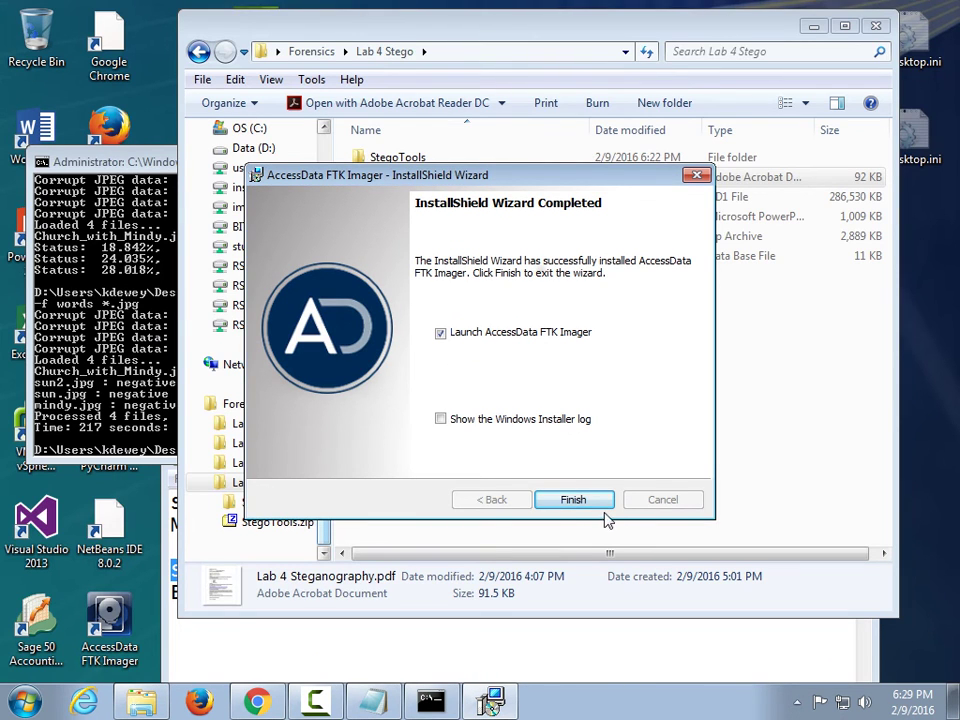
Finish the installer to launch FTK Imager 3.4.2.2 and start Add Evidence Item with Image File.
{"action": "left_click", "coordinate": [598, 505]}
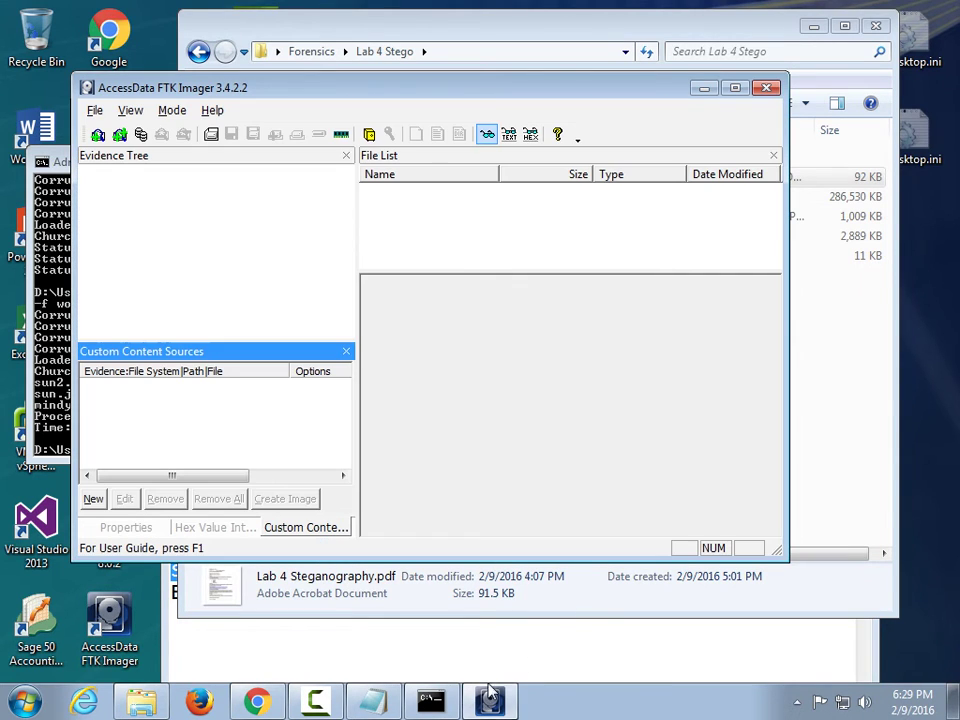
{"action": "left_click", "coordinate": [94, 110]}
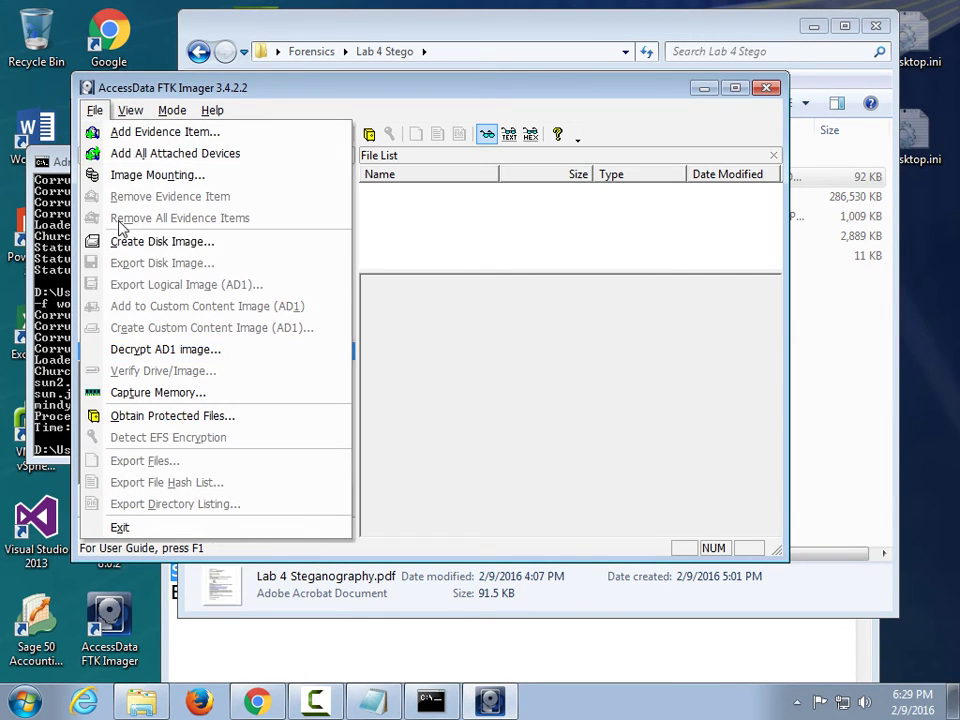
{"action": "left_click", "coordinate": [216, 133]}
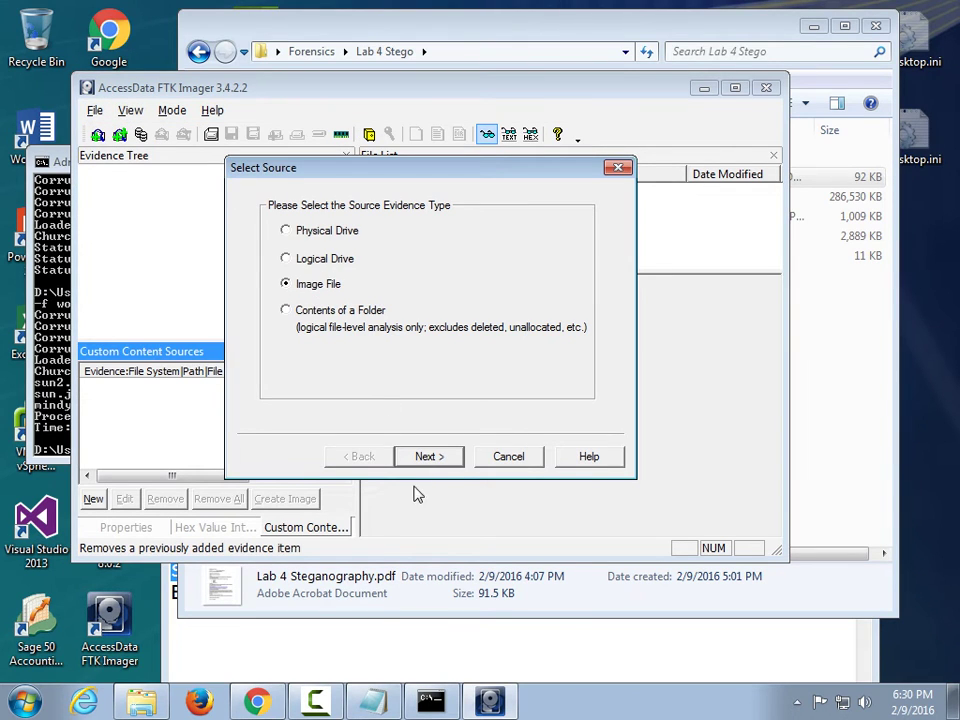
Browse to Downloads and add Lab4UserProfiles.ad1 as the image file evidence.
{"action": "left_click", "coordinate": [430, 456]}
{"action": "left_click", "coordinate": [507, 300]}
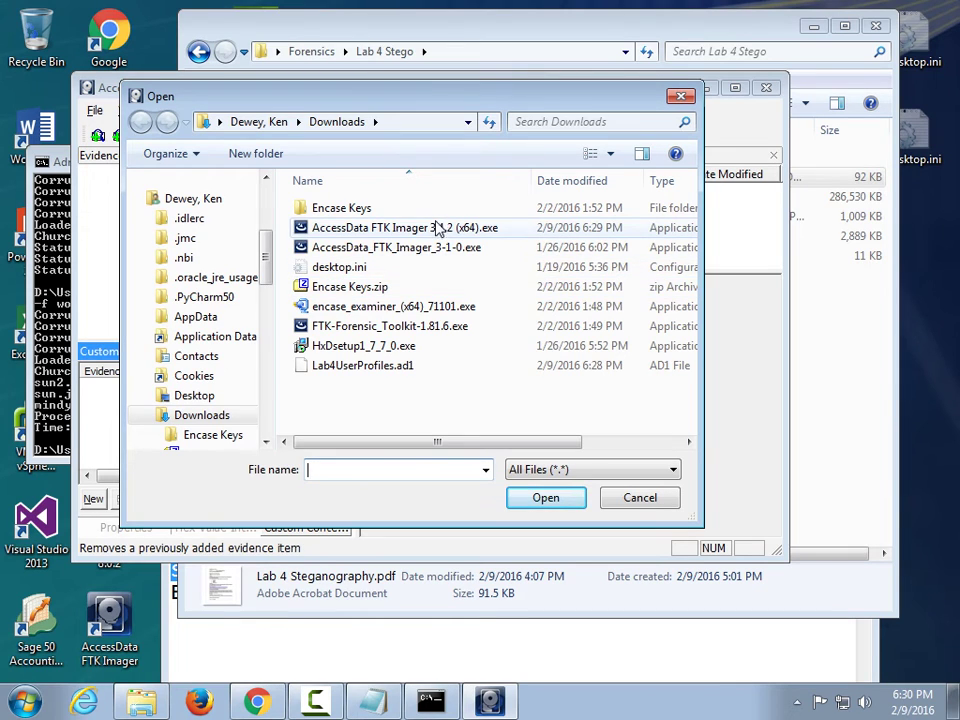
{"action": "double_click", "coordinate": [388, 368]}
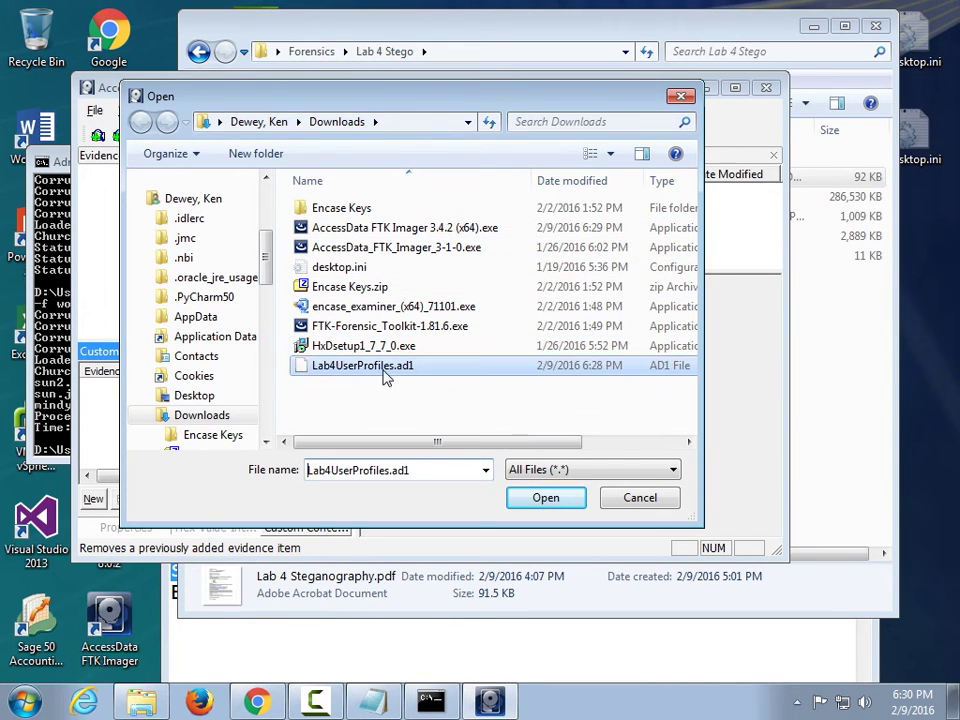
{"action": "left_click", "coordinate": [418, 463]}
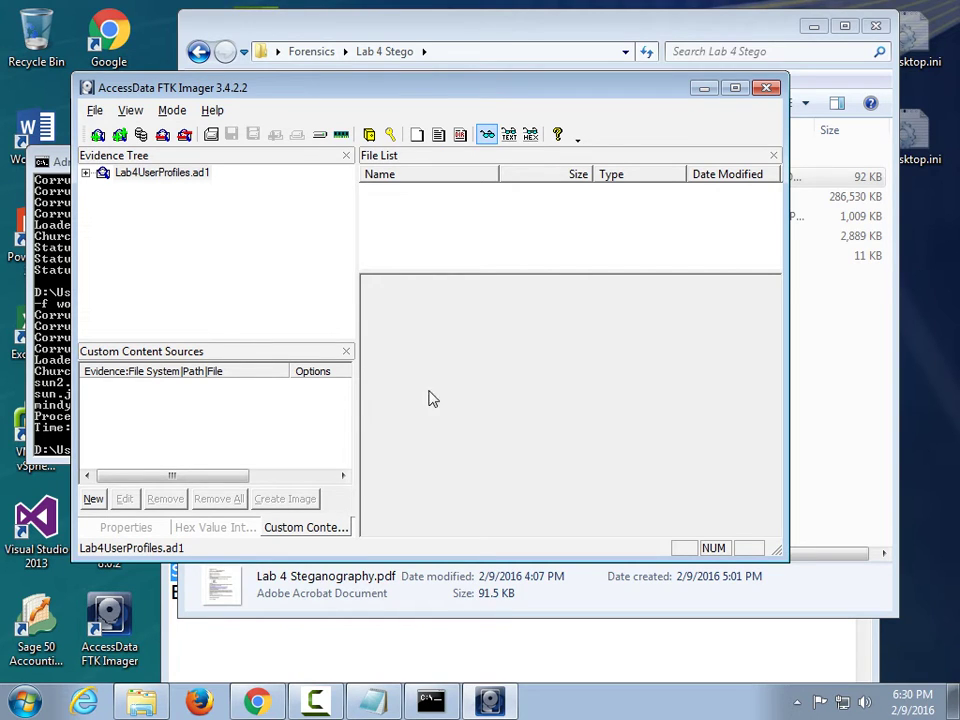
Expand the evidence root and drive node, viewing the Bruce, Katniss, Luke, Spock and Tony profiles.
{"action": "left_click", "coordinate": [86, 173]}
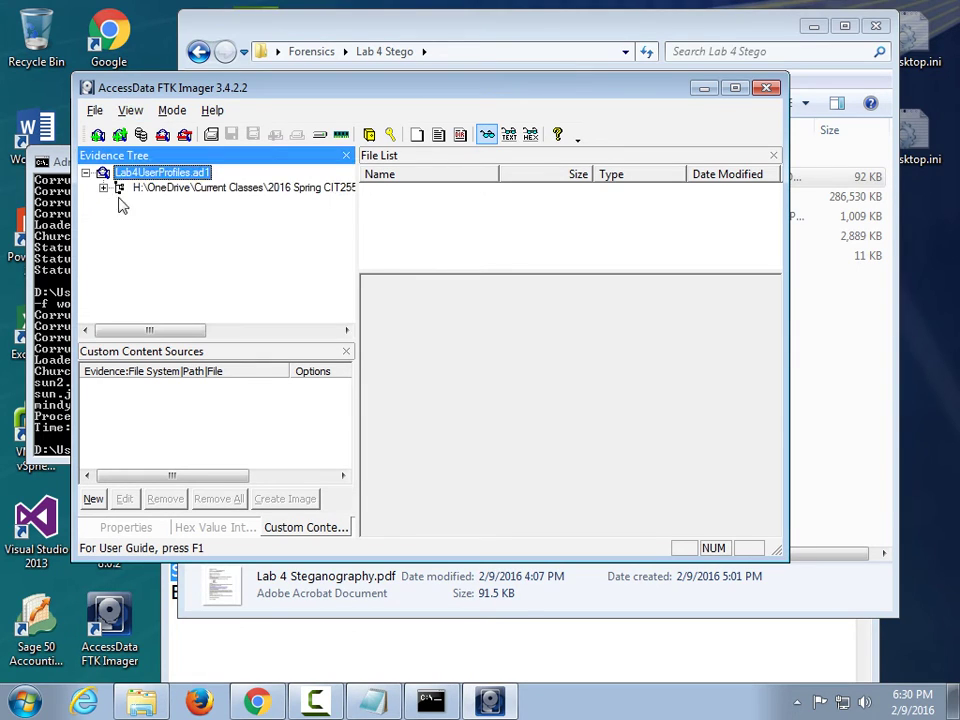
{"action": "left_click", "coordinate": [104, 188]}
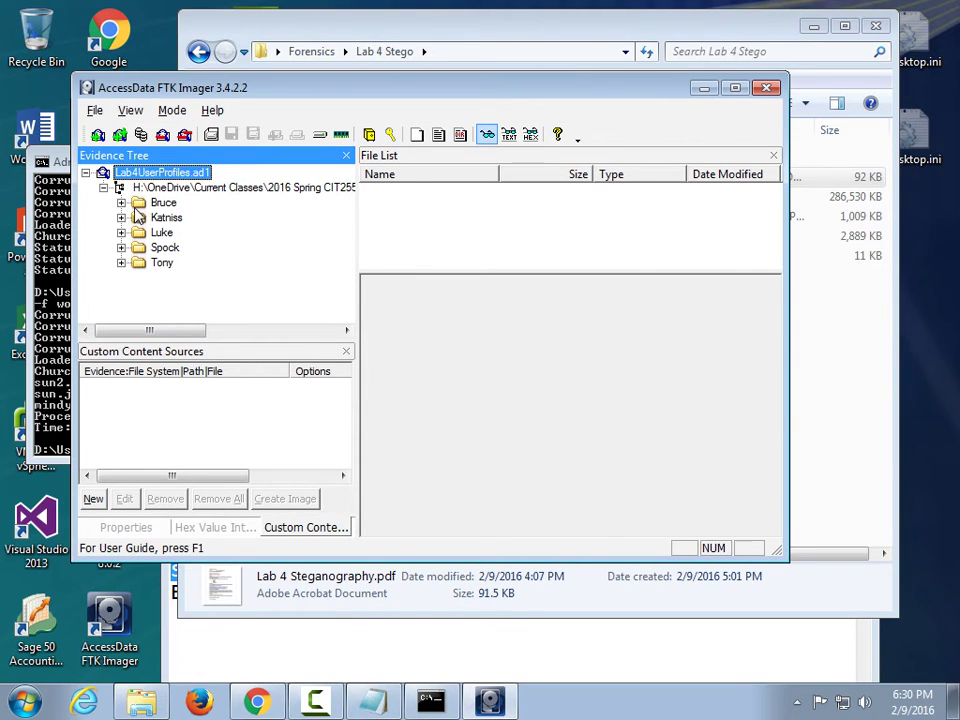
{"action": "left_click", "coordinate": [138, 205]}
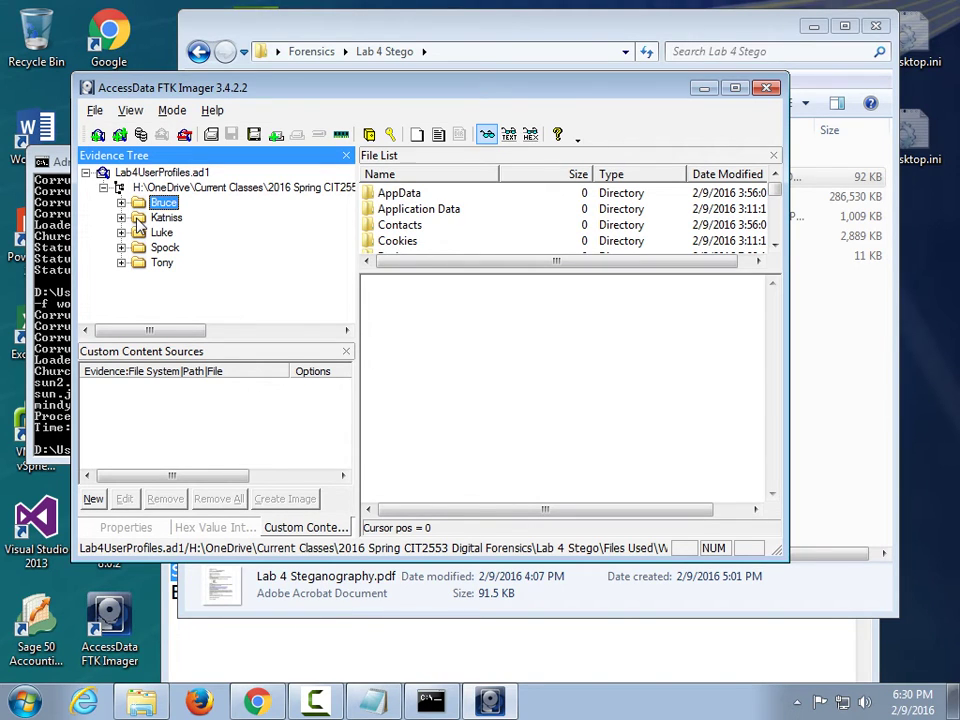
{"action": "left_click", "coordinate": [138, 219]}
{"action": "left_click", "coordinate": [139, 233]}
{"action": "left_click", "coordinate": [139, 248]}
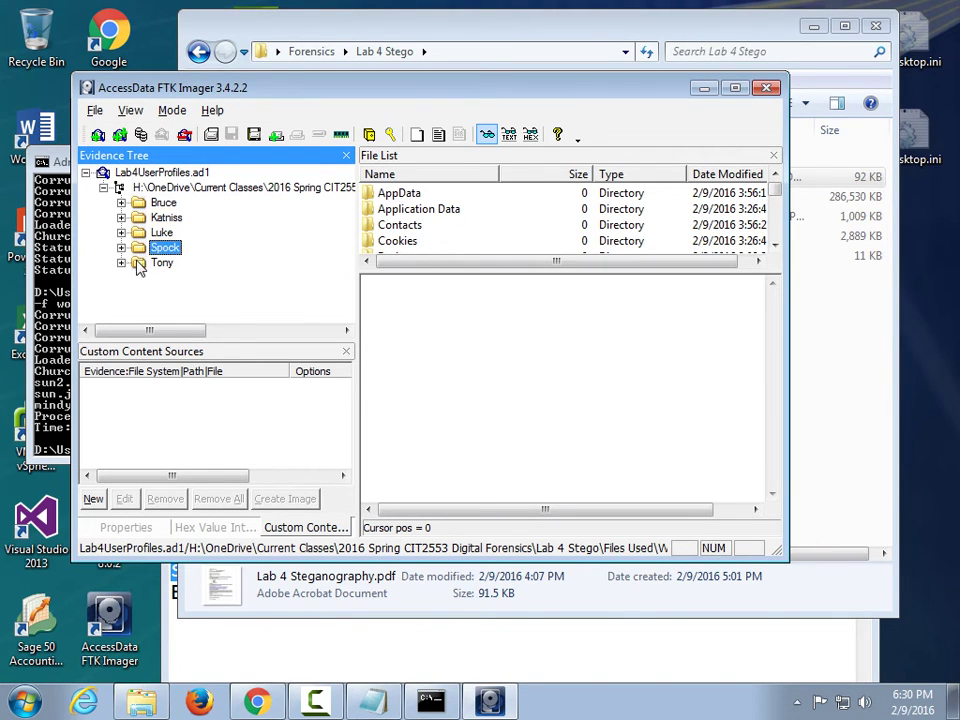
{"action": "left_click", "coordinate": [139, 263]}
{"action": "left_click", "coordinate": [140, 203]}
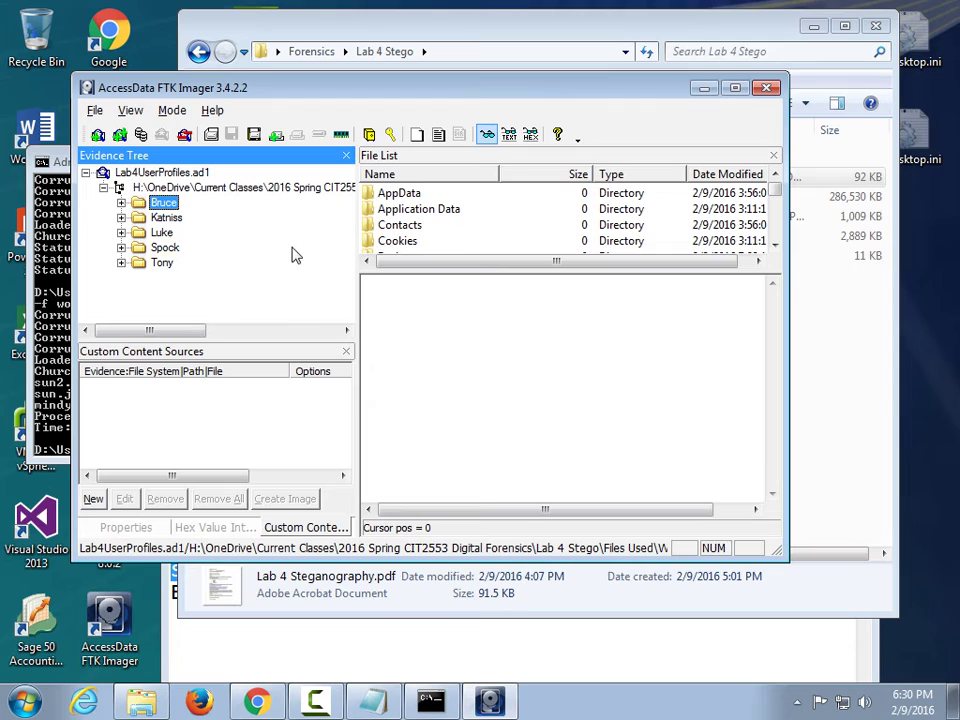
Expand Bruce's folder, preview a few Desktop images, and maximize the FTK Imager window.
{"action": "double_click", "coordinate": [163, 203]}
{"action": "left_click", "coordinate": [193, 248]}
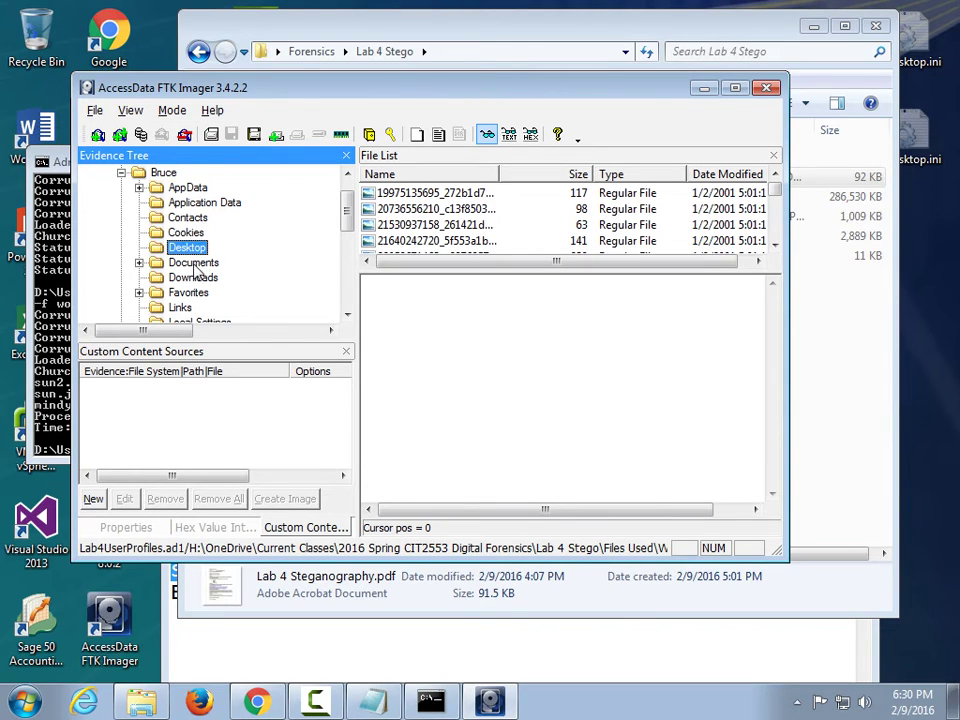
{"action": "left_click", "coordinate": [430, 193]}
{"action": "key", "text": "Down"}
{"action": "key", "text": "Down"}
{"action": "key", "text": "Down"}
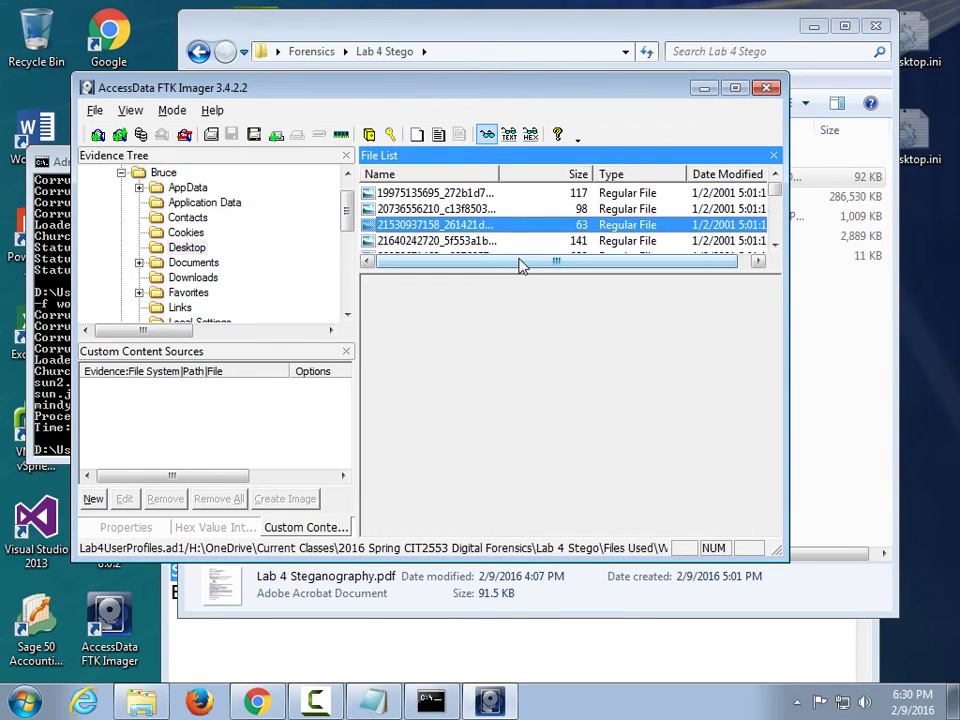
{"action": "key", "text": "Down"}
{"action": "key", "text": "Up"}
{"action": "key", "text": "Up"}
{"action": "key", "text": "Up"}
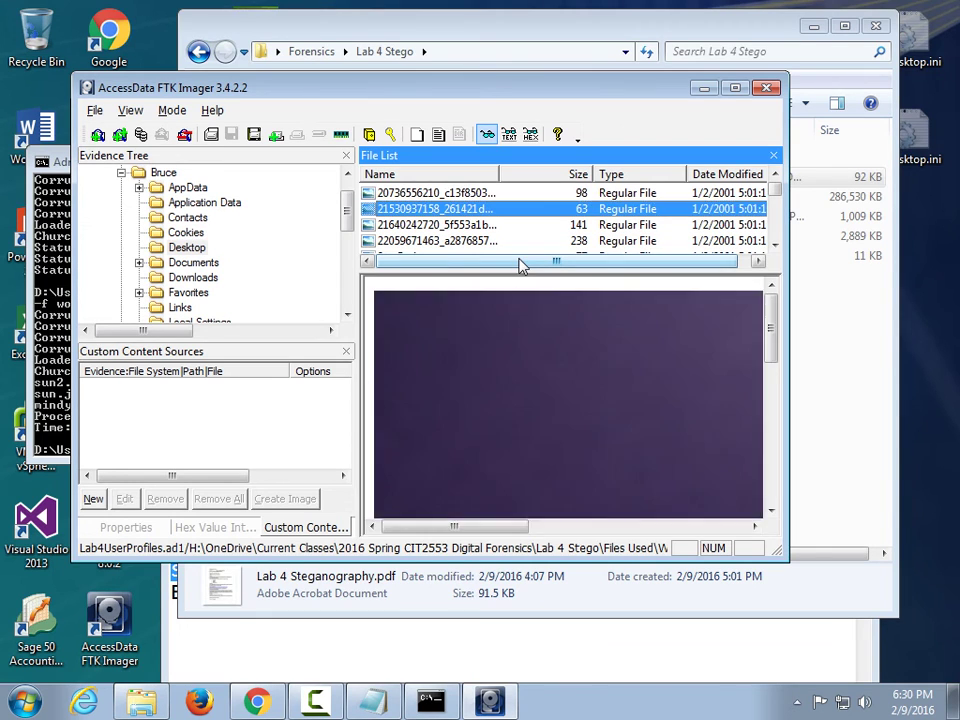
{"action": "left_click", "coordinate": [163, 172]}
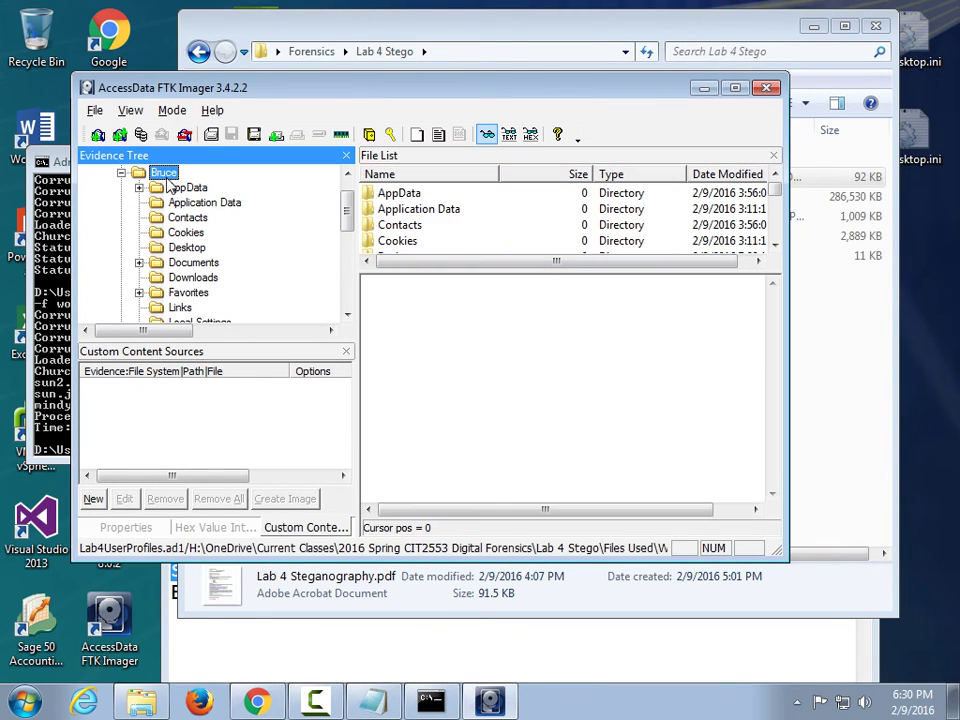
{"action": "left_click", "coordinate": [732, 88]}
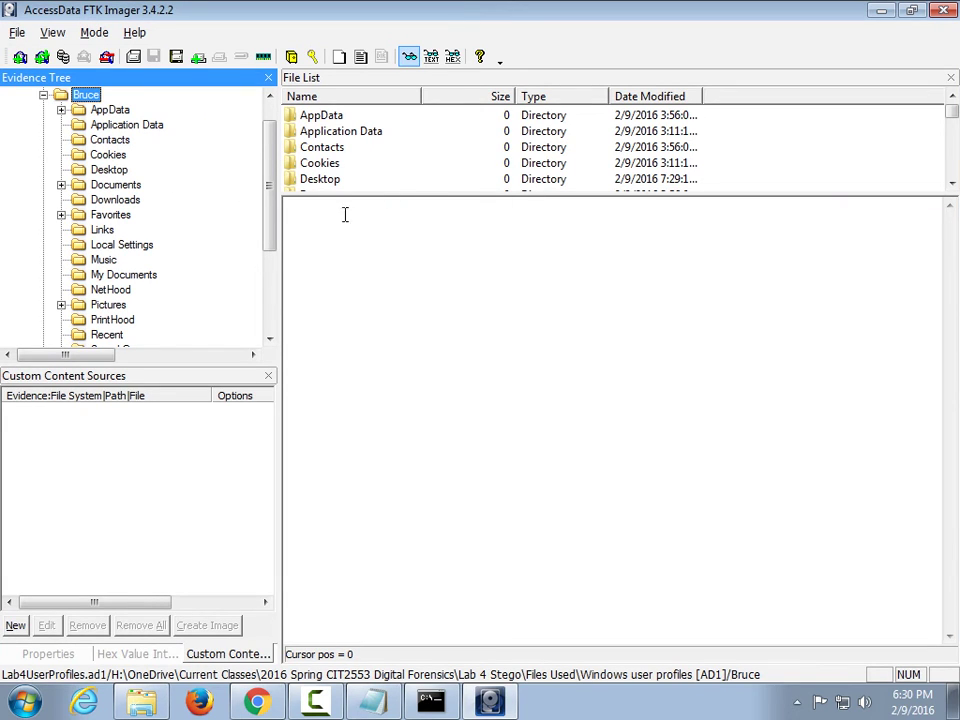
Check Bruce's Documents, then preview the Joker and Lego robot images on his Desktop.
{"action": "left_click", "coordinate": [128, 185]}
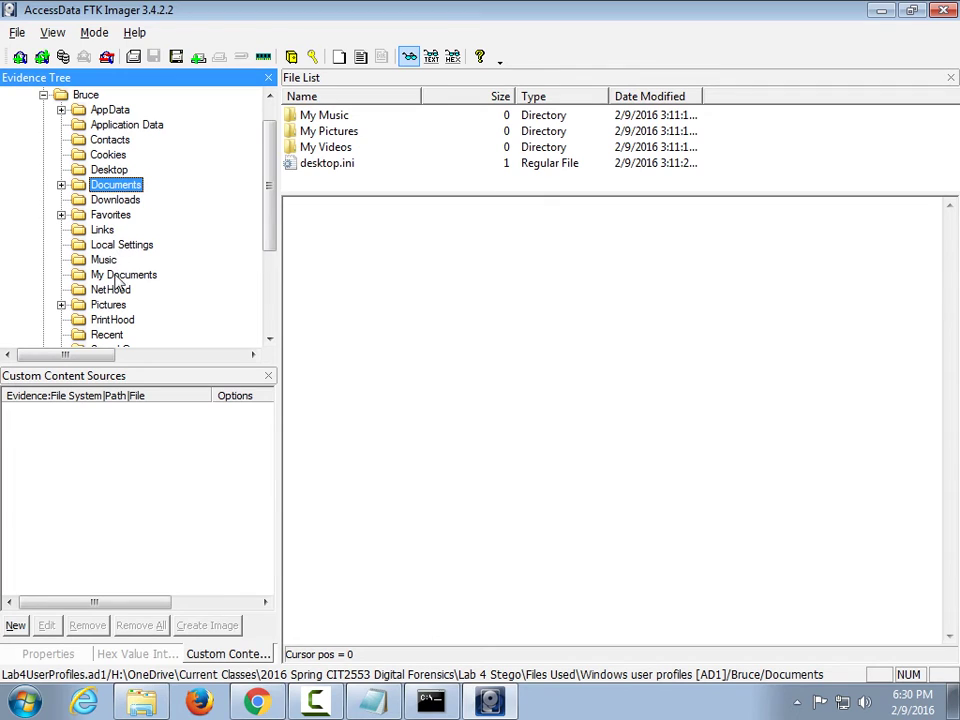
{"action": "left_click", "coordinate": [112, 170]}
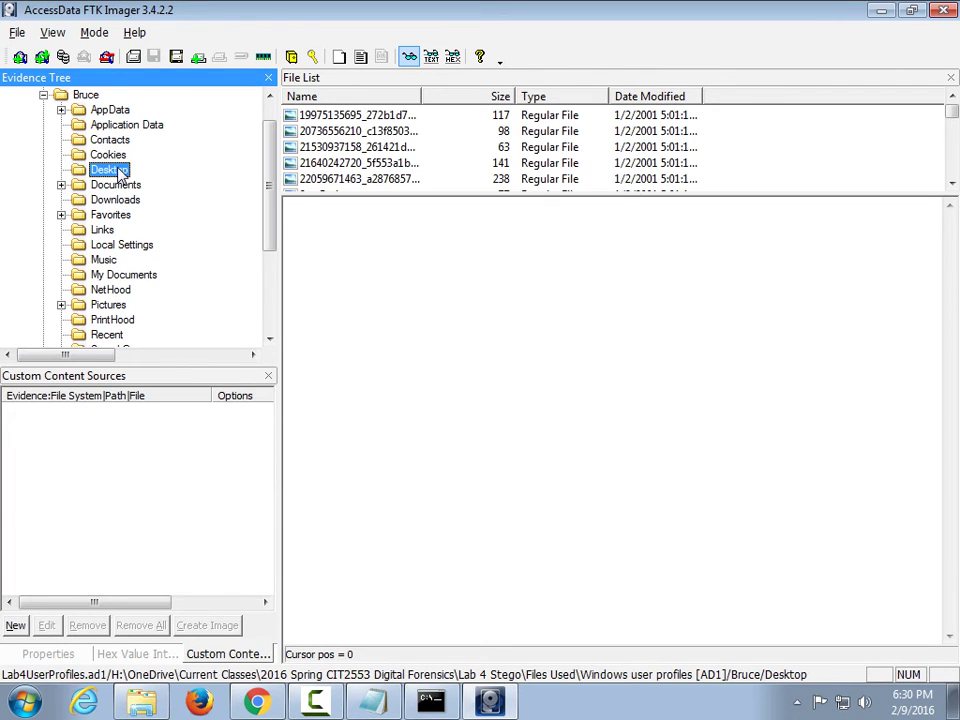
{"action": "left_click", "coordinate": [346, 150]}
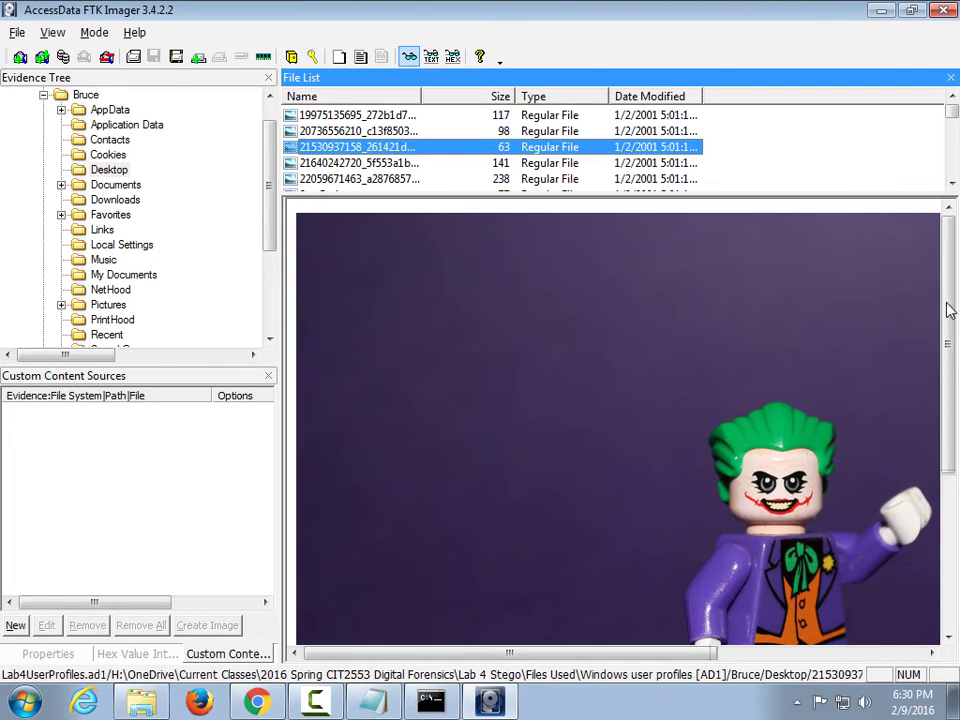
{"action": "mouse_move", "coordinate": [947, 306]}
{"action": "left_mouse_down"}
{"action": "mouse_move", "coordinate": [945, 375]}
{"action": "mouse_move", "coordinate": [937, 289]}
{"action": "left_mouse_up"}
{"action": "left_click", "coordinate": [318, 164]}
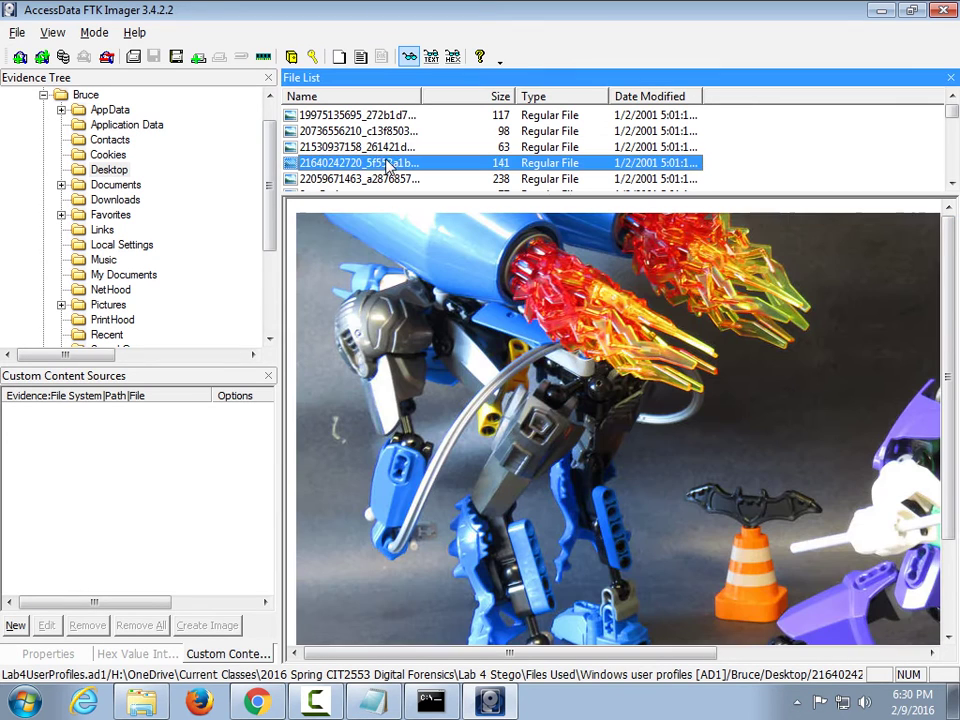
Preview the plush photo 3mopHs4.jpg and Riddler comic 3Dbjtpz.jpg, then collapse Bruce's folder.
{"action": "scroll", "coordinate": [355, 167], "scroll_direction": "down", "scroll_amount": 1}
{"action": "scroll", "coordinate": [355, 168], "scroll_direction": "down", "scroll_amount": 1}
{"action": "left_click", "coordinate": [356, 163]}
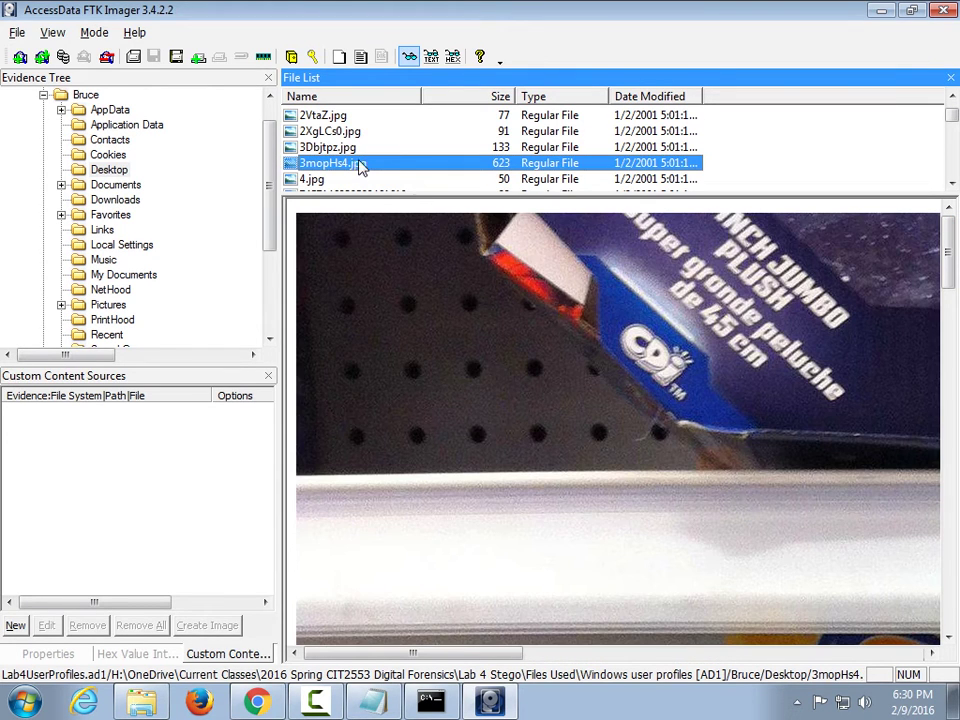
{"action": "key", "text": "Up"}
{"action": "key", "text": "Up"}
{"action": "key", "text": "Up"}
{"action": "key", "text": "Down"}
{"action": "key", "text": "Down"}
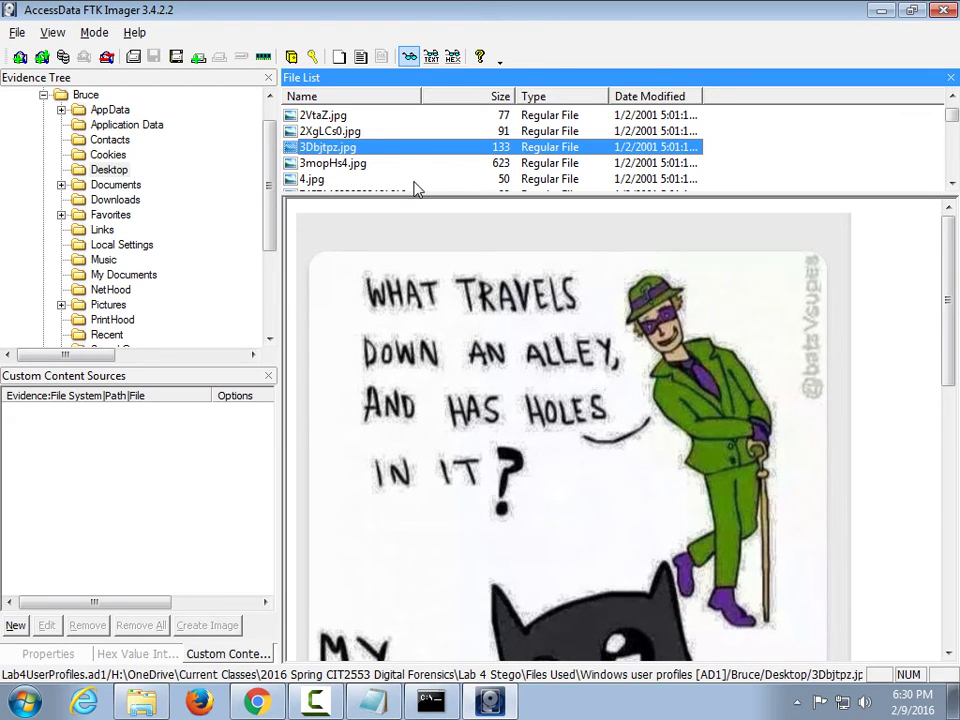
{"action": "key", "text": "Down"}
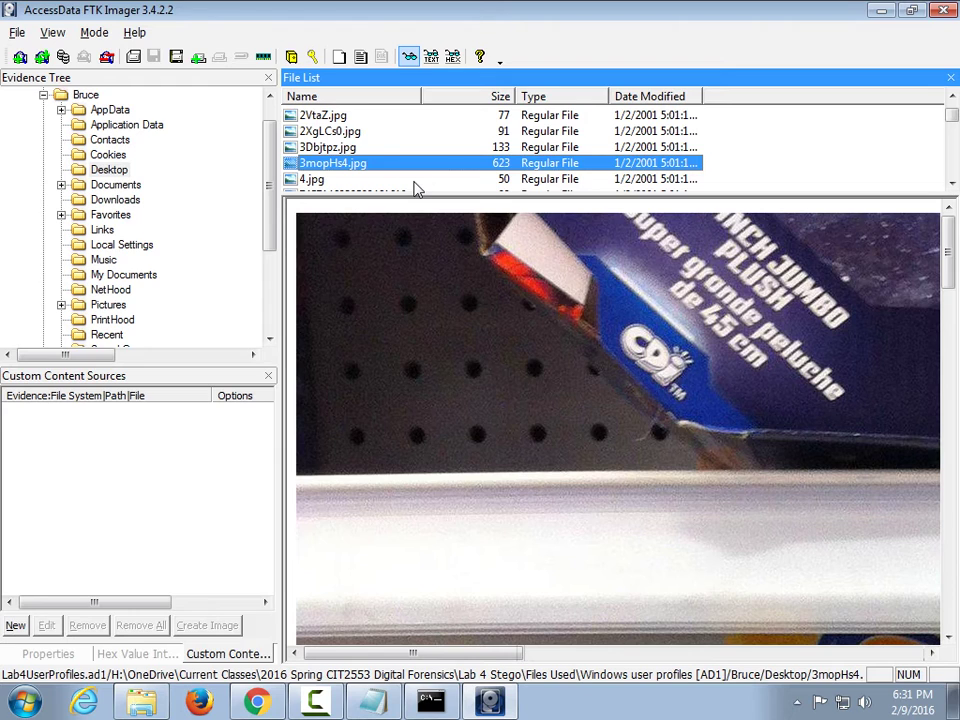
{"action": "left_click", "coordinate": [43, 94]}
{"action": "left_click", "coordinate": [88, 141]}
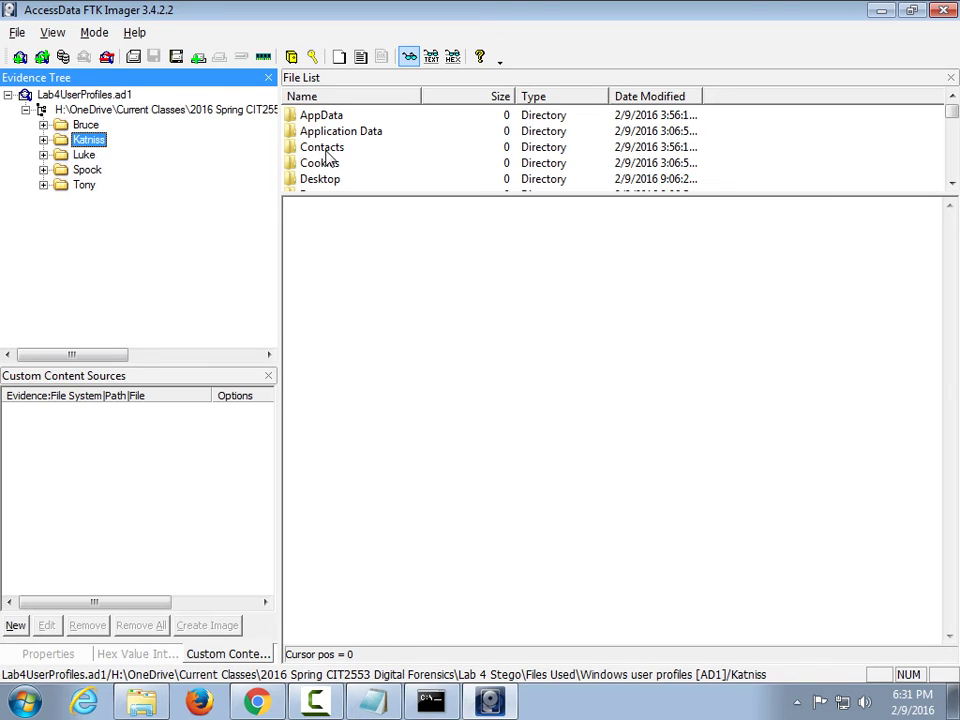
{"action": "left_click_drag", "start_coordinate": [345, 195], "coordinate": [355, 320]}
{"action": "left_click", "coordinate": [325, 211]}
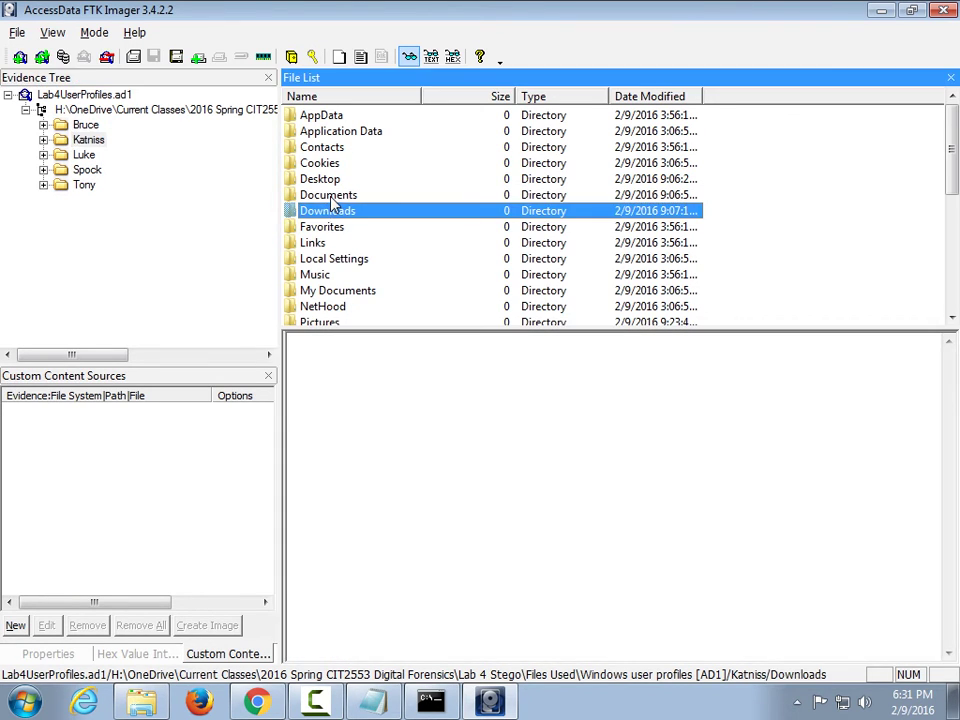
{"action": "left_click", "coordinate": [333, 197]}
{"action": "left_click", "coordinate": [326, 180]}
{"action": "scroll", "coordinate": [328, 192], "scroll_direction": "down", "scroll_amount": 5}
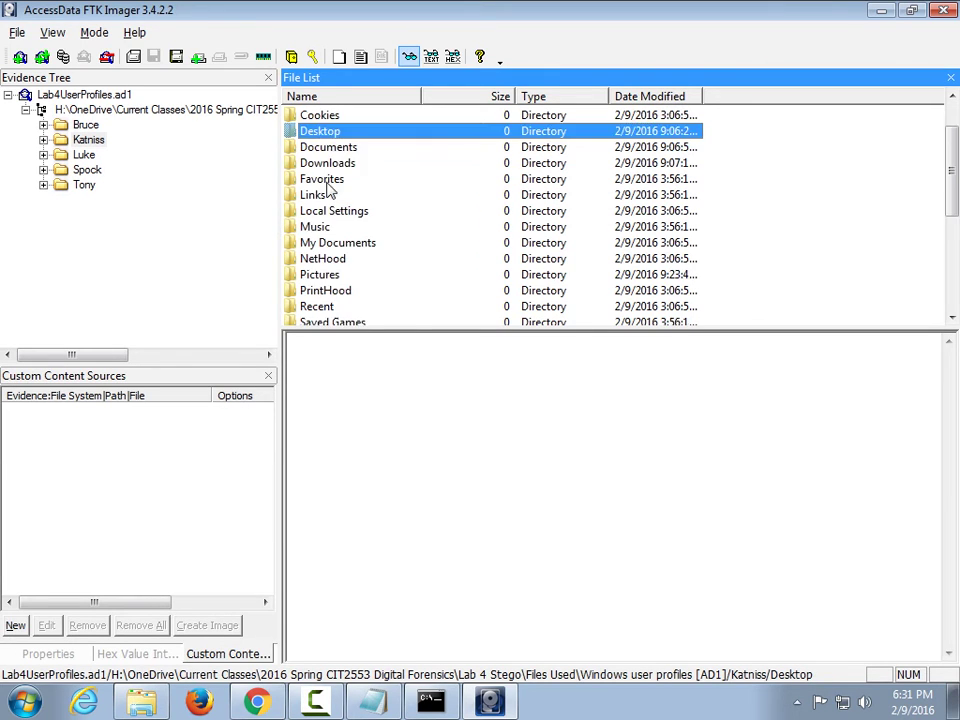
{"action": "scroll", "coordinate": [350, 265], "scroll_direction": "up", "scroll_amount": 5}
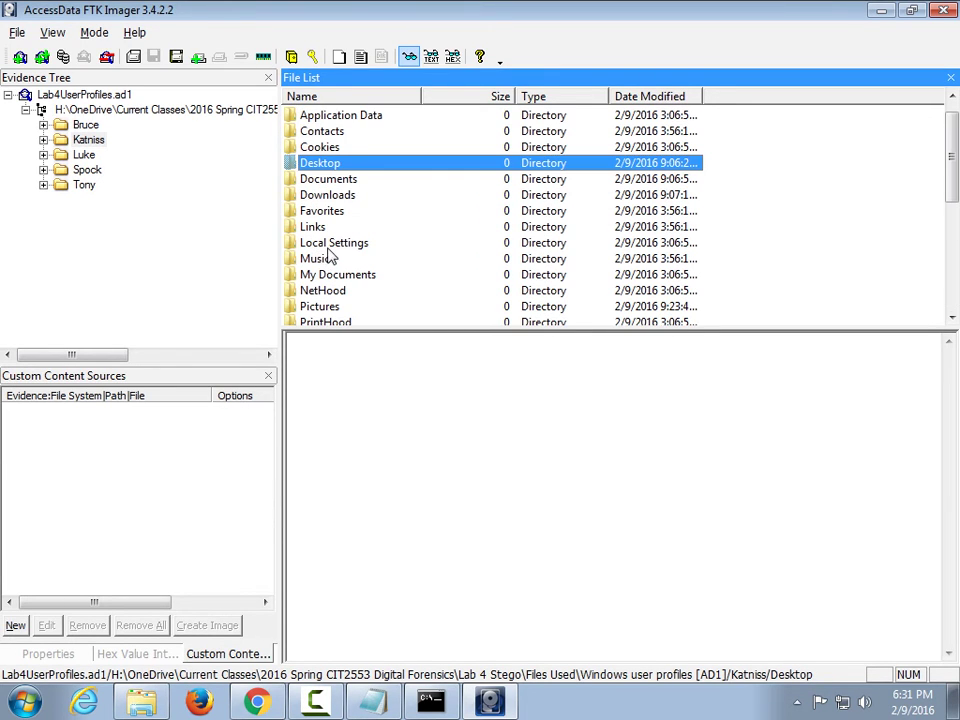
Preview Katniss's Documents images, including the mockingjay cake, then collapse her profile and expand Luke's.
{"action": "left_click", "coordinate": [43, 140]}
{"action": "left_click", "coordinate": [115, 185]}
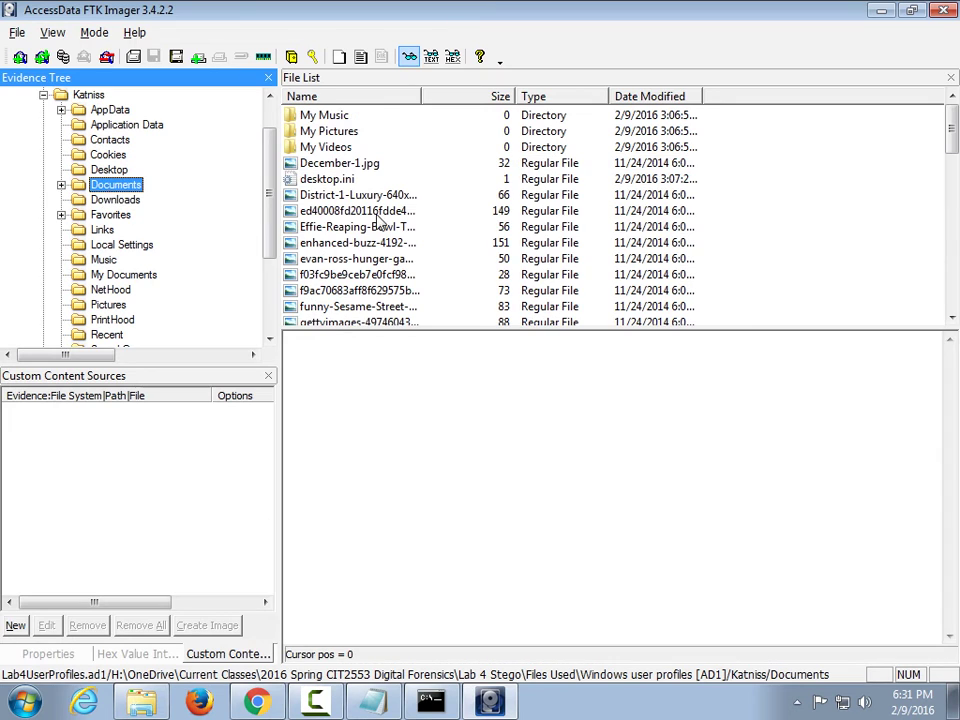
{"action": "left_click", "coordinate": [377, 227]}
{"action": "left_click", "coordinate": [360, 259]}
{"action": "left_click", "coordinate": [366, 291]}
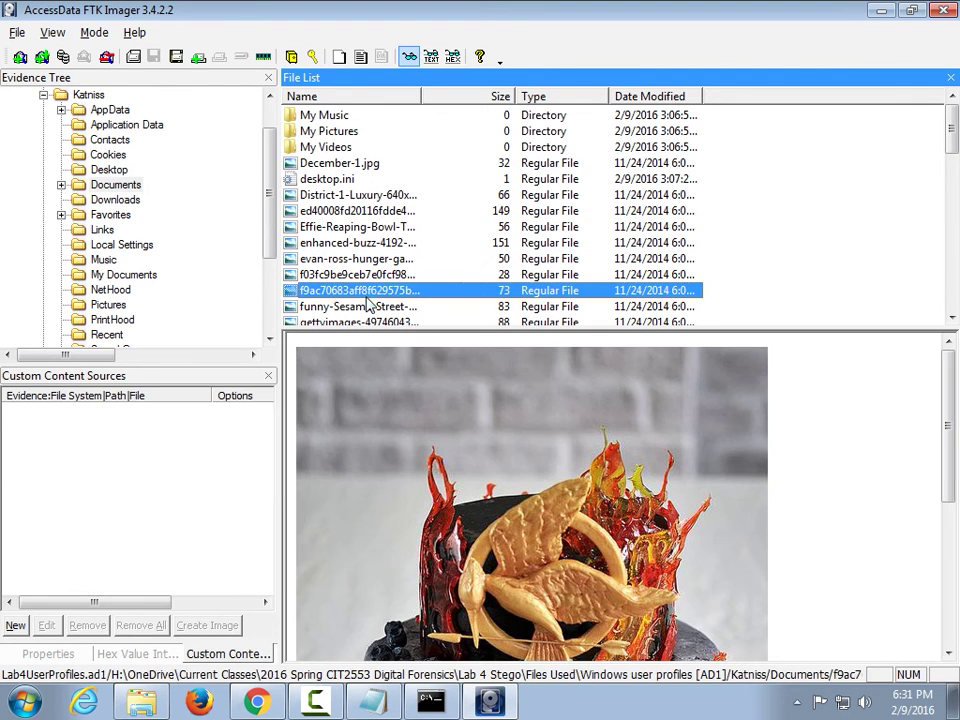
{"action": "key", "text": "Down"}
{"action": "key", "text": "Down"}
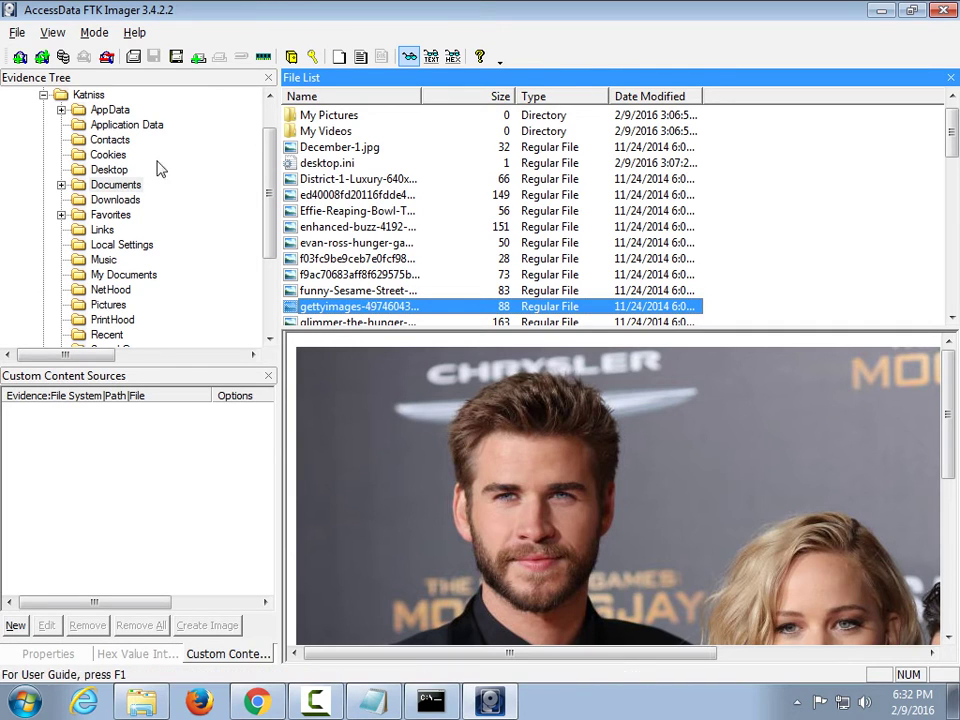
{"action": "left_click", "coordinate": [44, 95]}
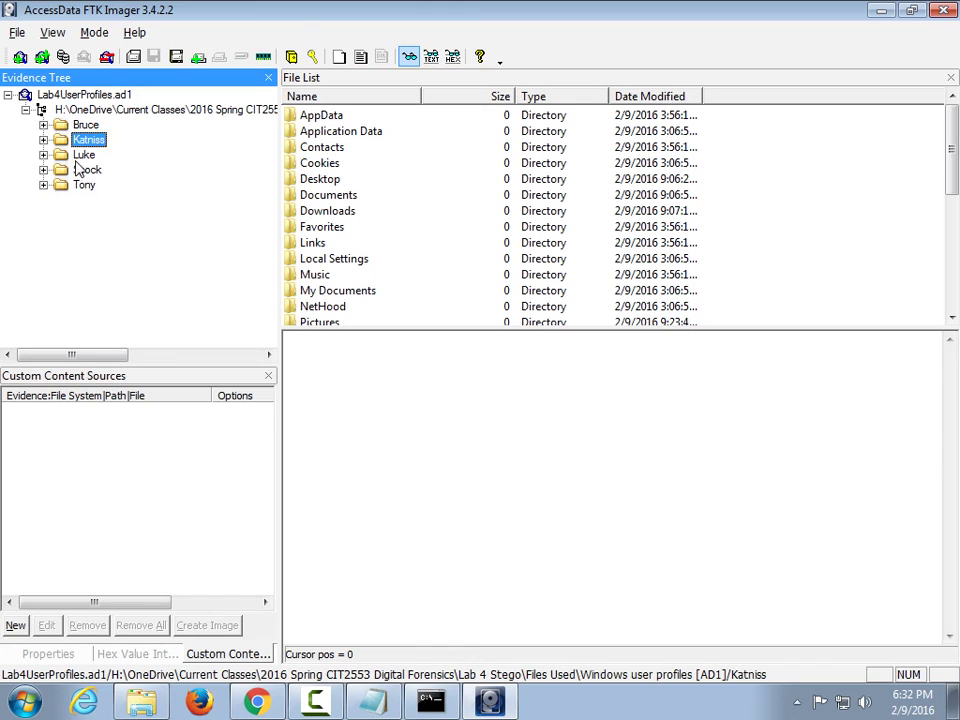
{"action": "left_click", "coordinate": [43, 155]}
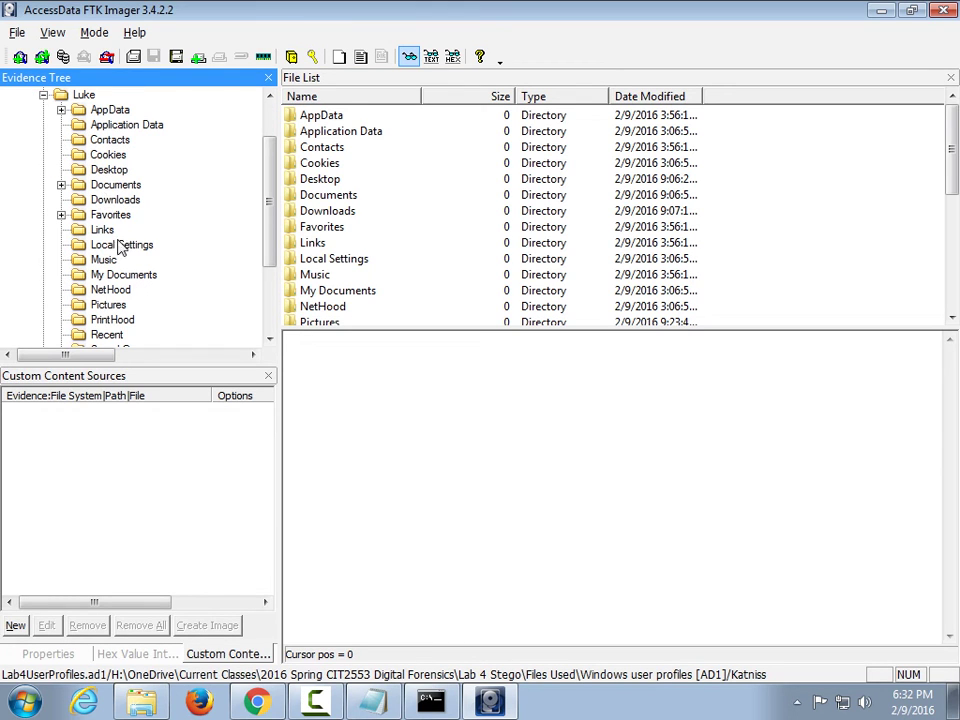
Open Luke's Pictures folder and preview Funny-Star-Wars52.jpg through hqdefault-002.jpg.
{"action": "left_click", "coordinate": [110, 305]}
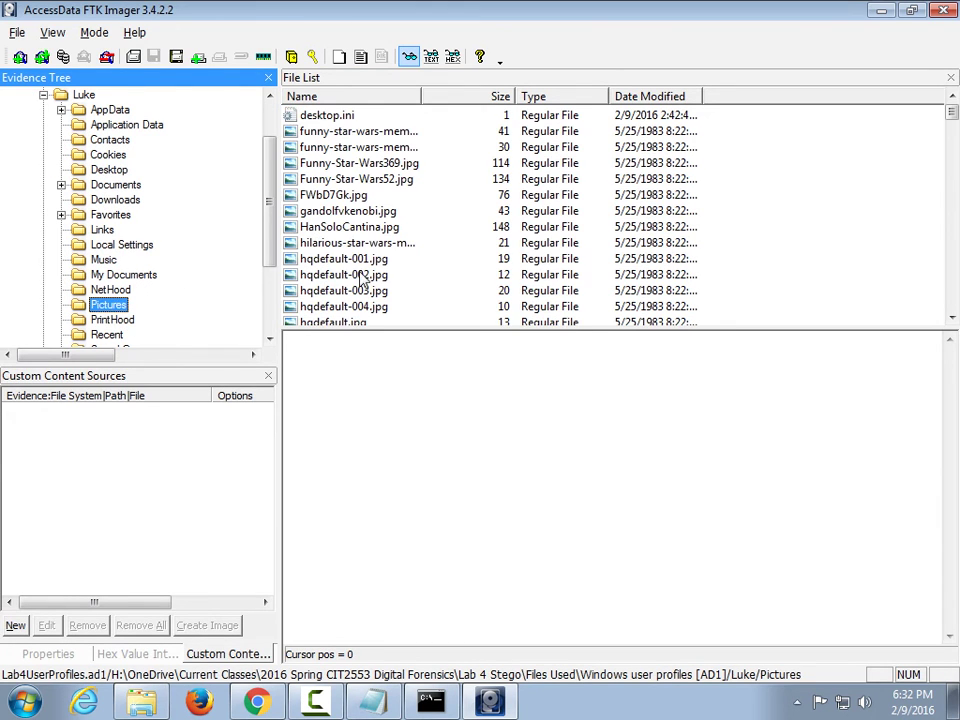
{"action": "left_click", "coordinate": [354, 179]}
{"action": "left_click", "coordinate": [355, 195]}
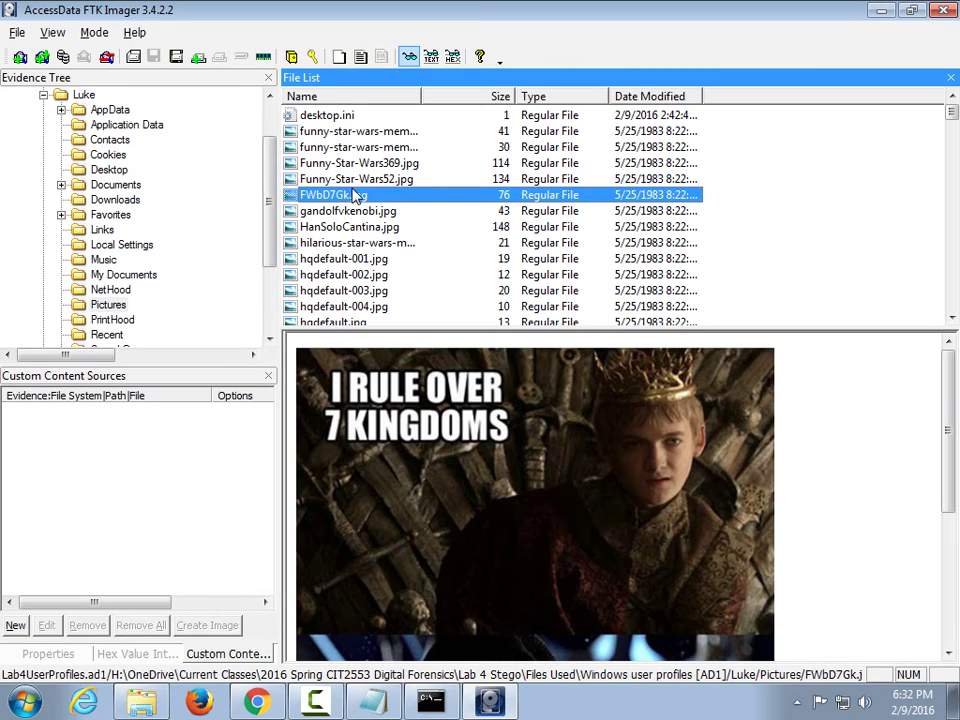
{"action": "key", "text": "Down"}
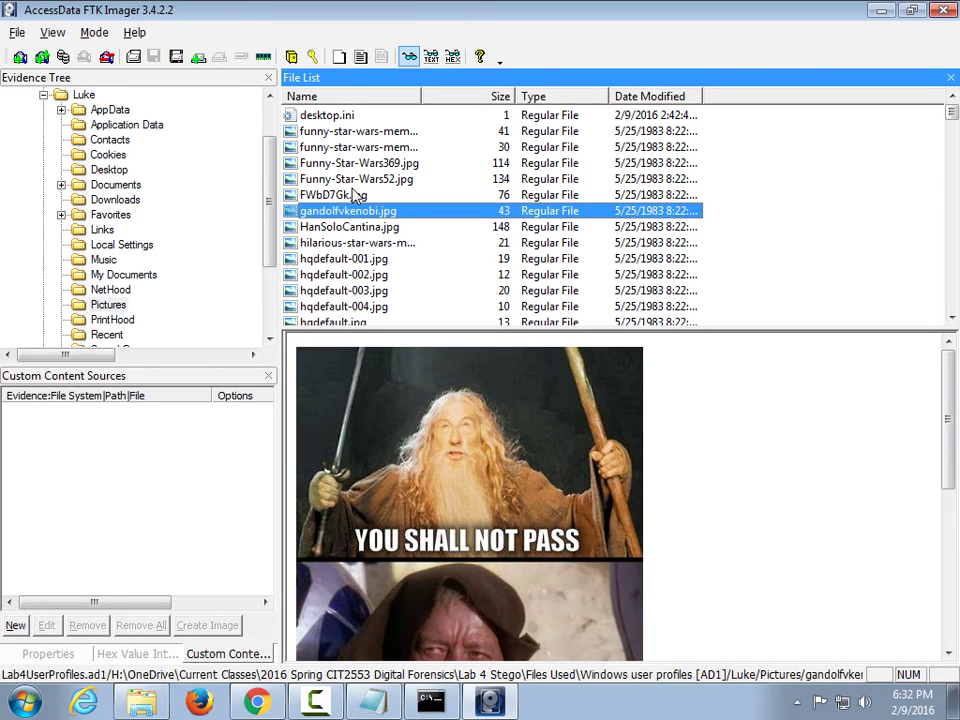
{"action": "key", "text": "Down"}
{"action": "key", "text": "Down"}
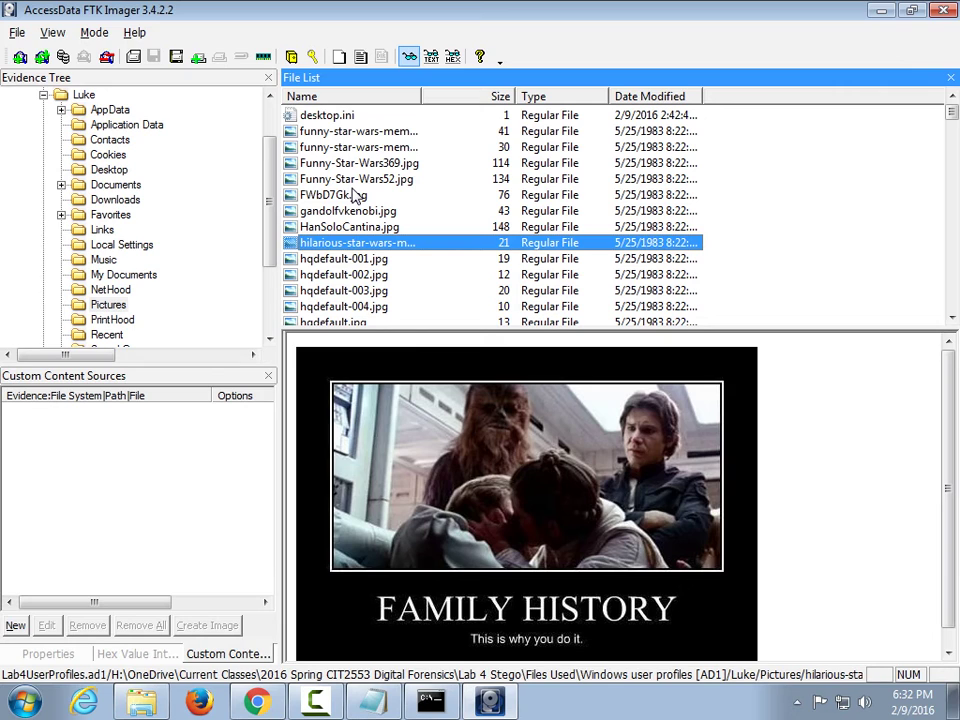
{"action": "key", "text": "Down"}
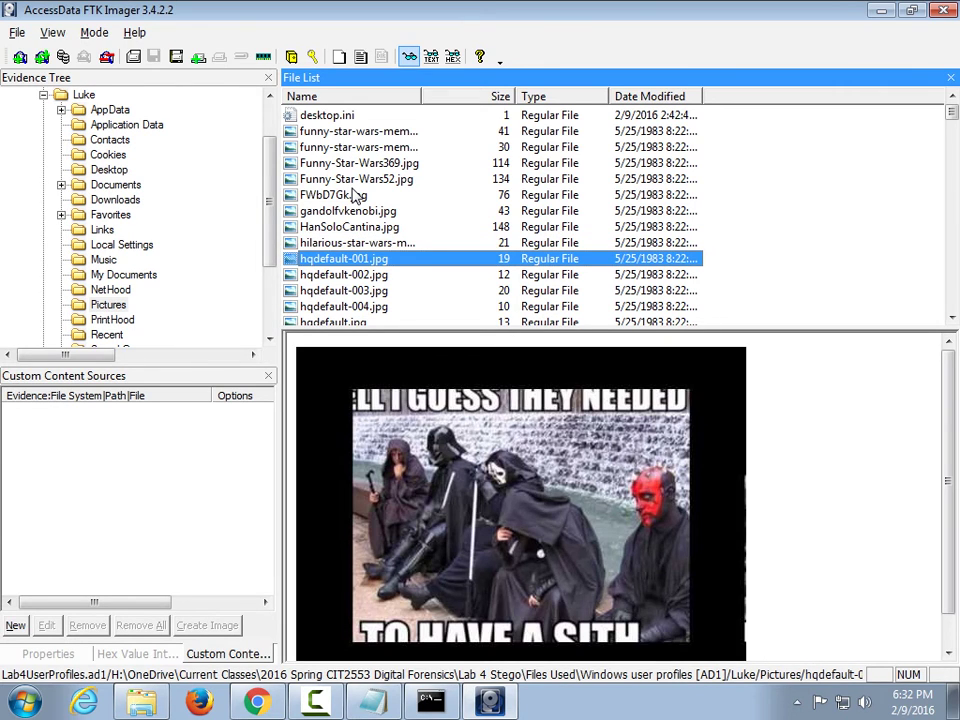
{"action": "key", "text": "Down"}
{"action": "key", "text": "Down"}
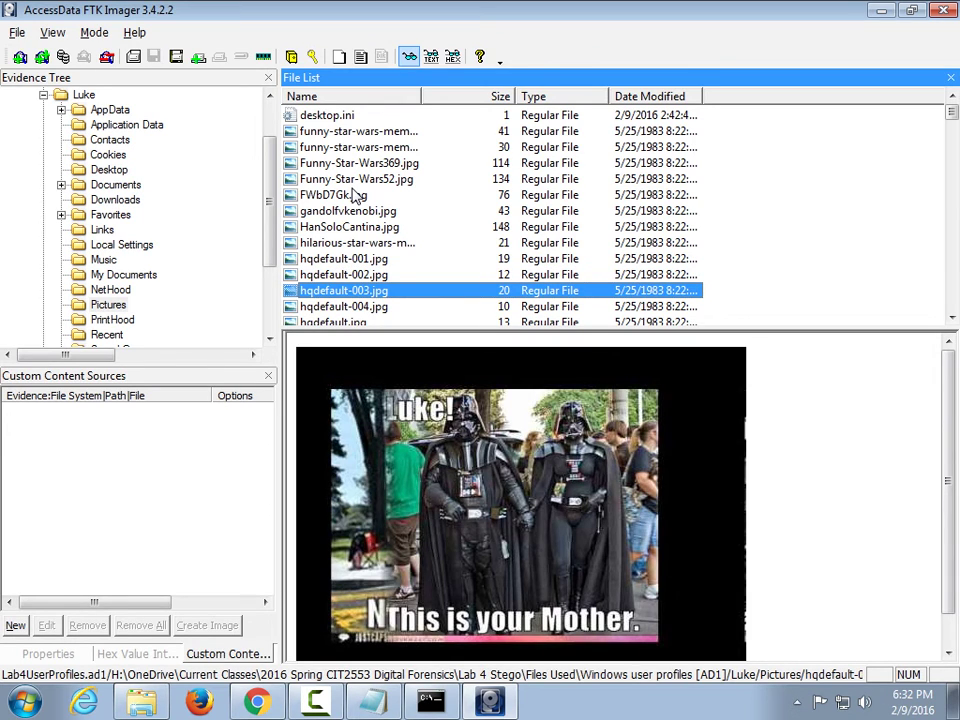
{"action": "key", "text": "Down"}
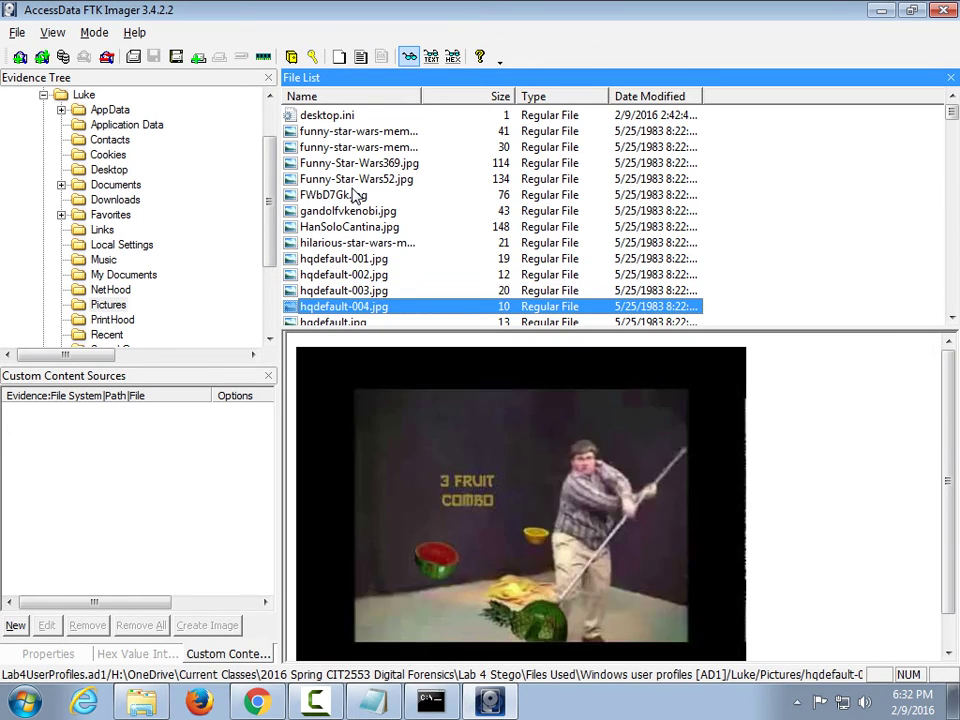
{"action": "key", "text": "Down"}
{"action": "key", "text": "Down"}
{"action": "key", "text": "Down"}
{"action": "key", "text": "Down"}
{"action": "key", "text": "Down"}
{"action": "key", "text": "Down"}
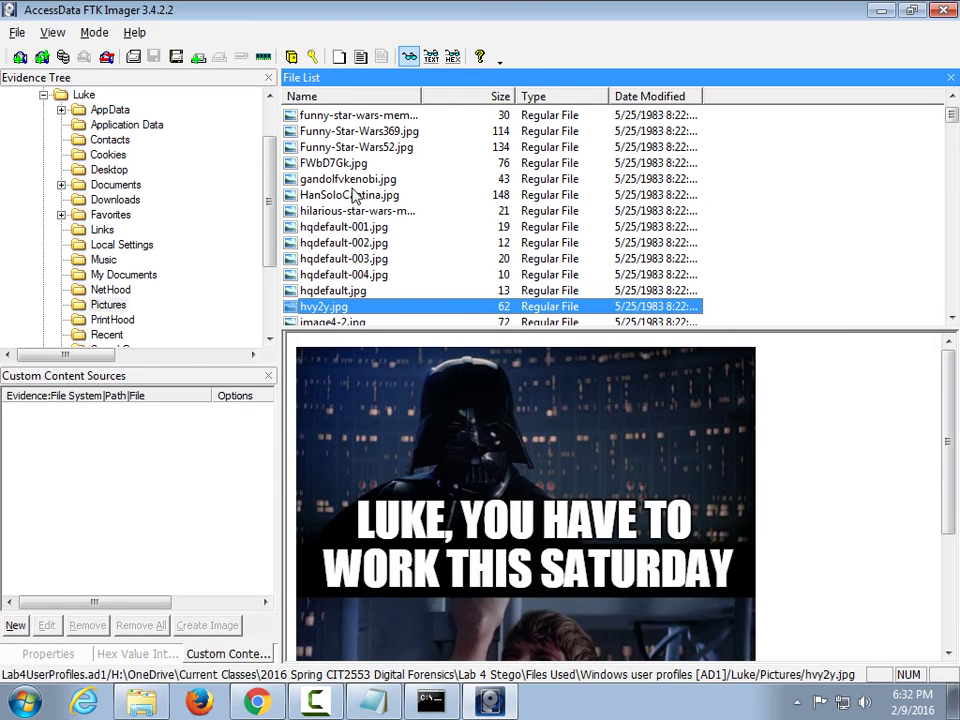
{"action": "key", "text": "Down"}
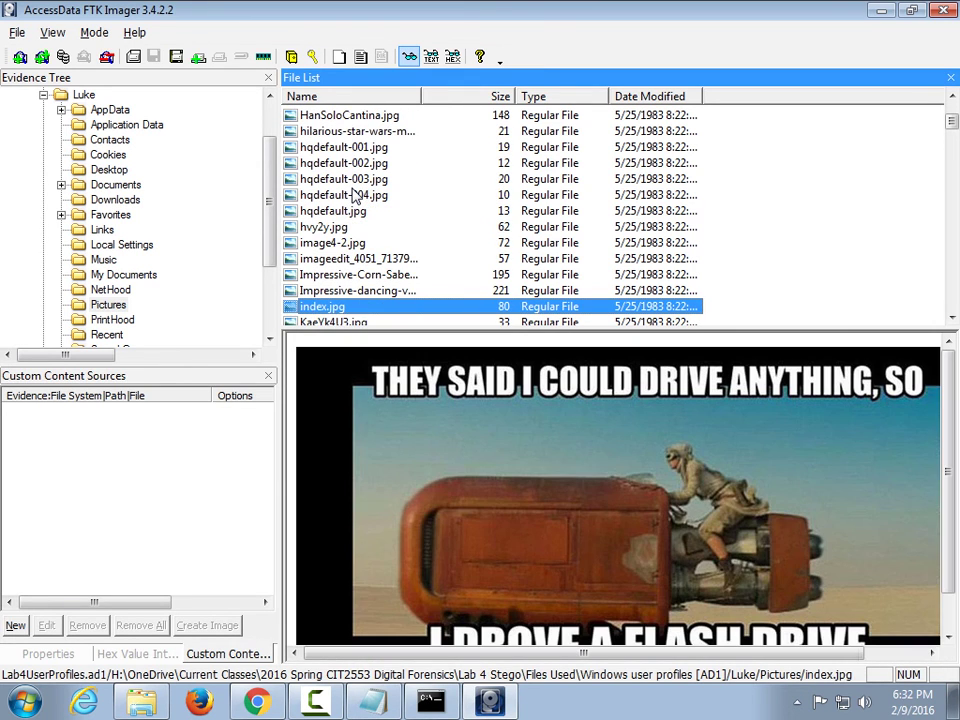
{"action": "key", "text": "Down"}
{"action": "key", "text": "Down"}
{"action": "key", "text": "Down"}
{"action": "key", "text": "Down"}
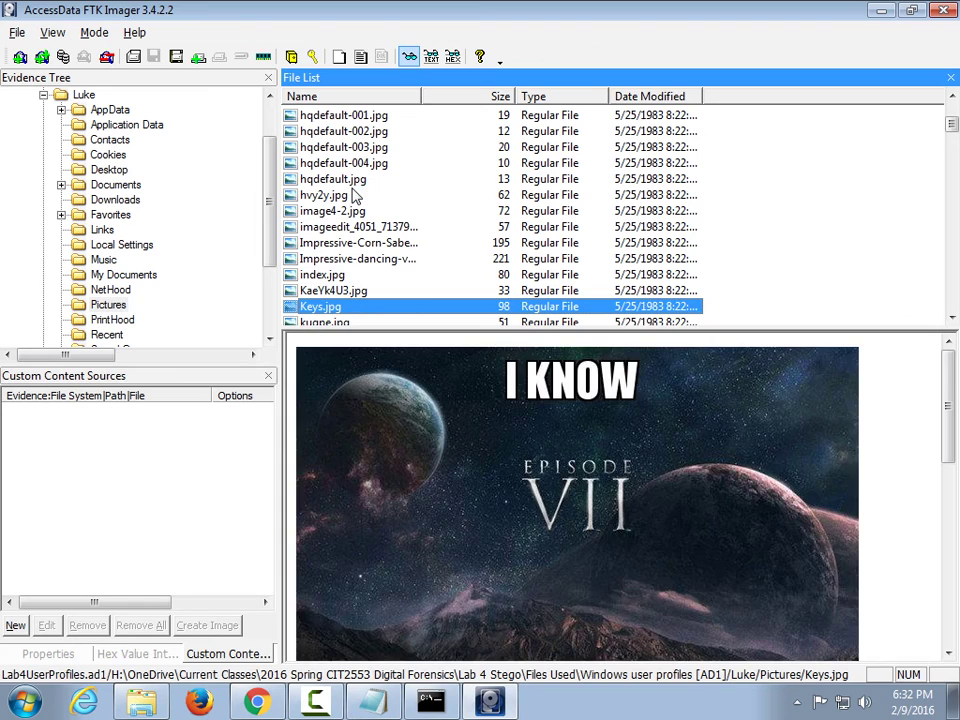
{"action": "key", "text": "Down"}
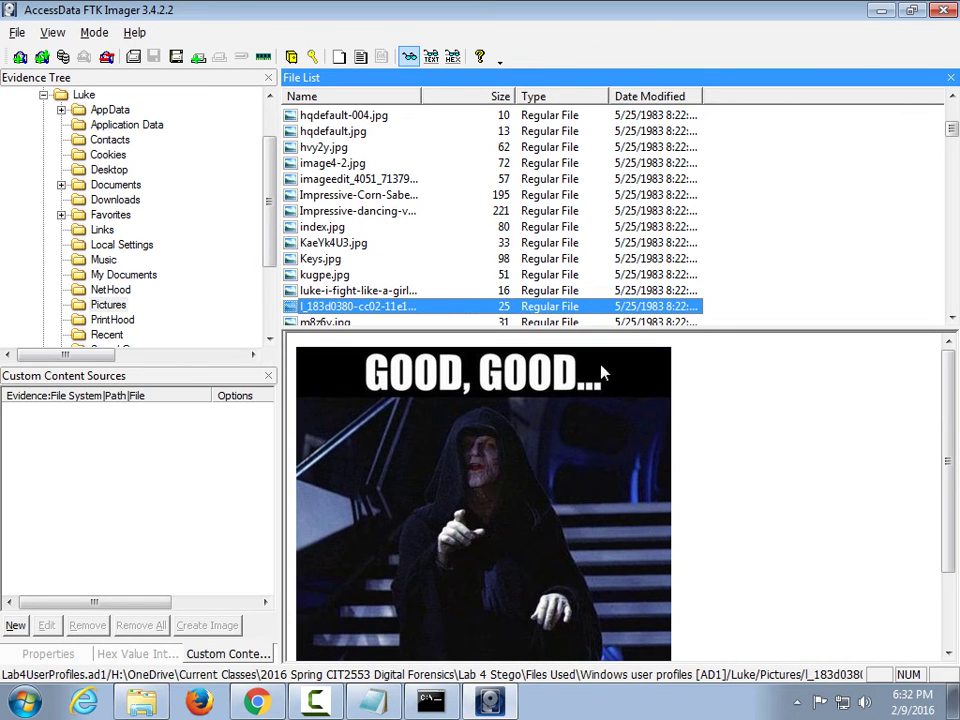
{"action": "left_click", "coordinate": [43, 95]}
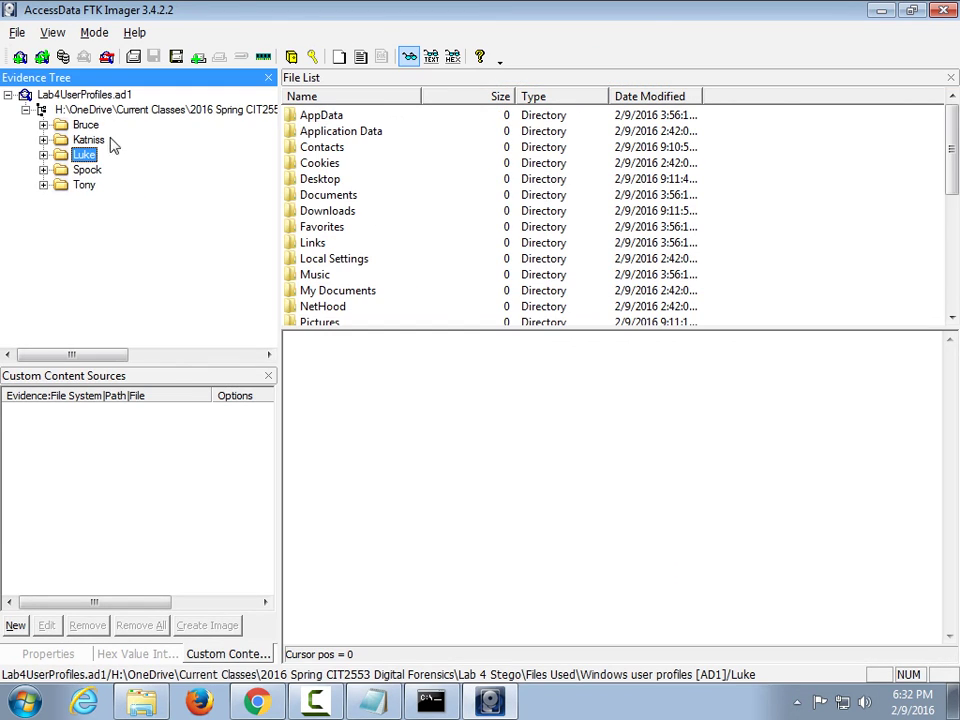
{"action": "left_click", "coordinate": [43, 169]}
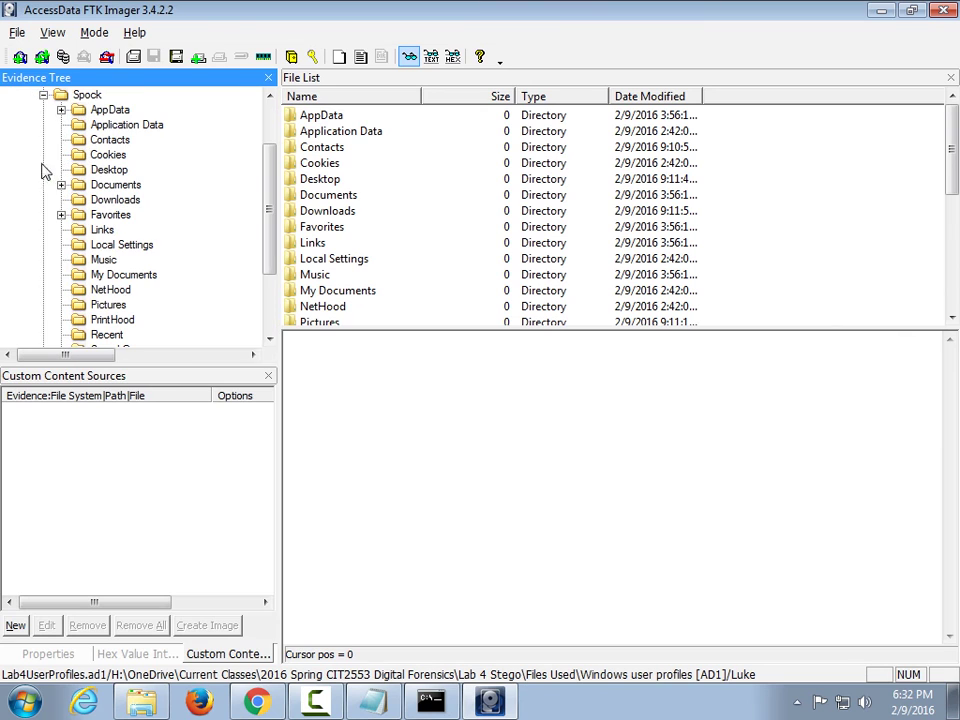
{"action": "left_click", "coordinate": [110, 305]}
{"action": "left_click", "coordinate": [350, 196]}
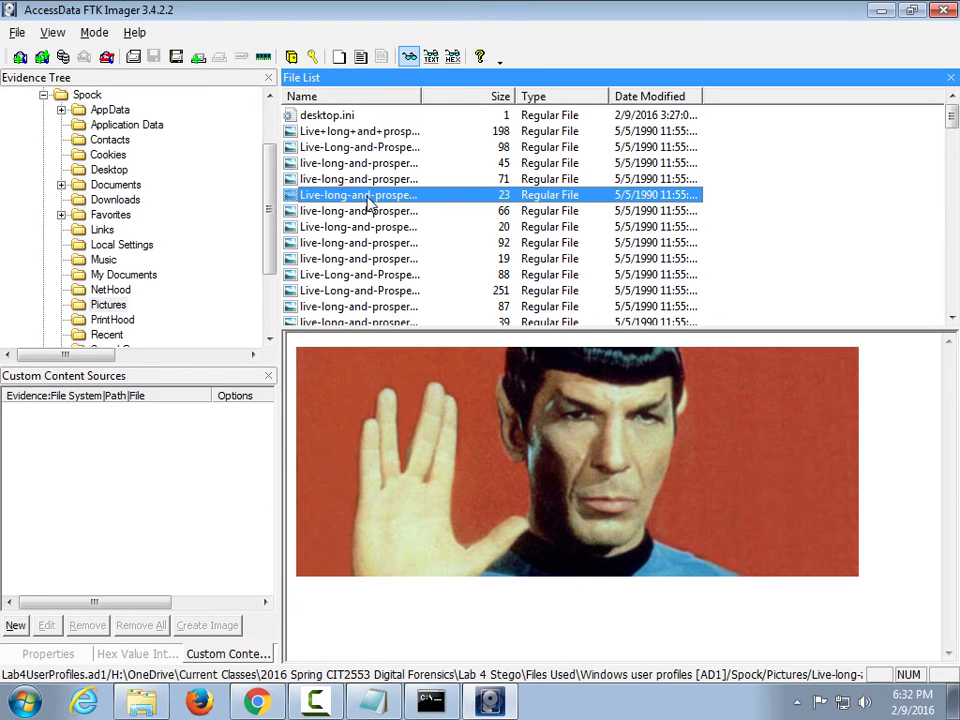
{"action": "key", "text": "Down"}
{"action": "key", "text": "Down"}
{"action": "key", "text": "Down"}
{"action": "key", "text": "Down"}
{"action": "key", "text": "Down"}
{"action": "key", "text": "Down"}
{"action": "key", "text": "Down"}
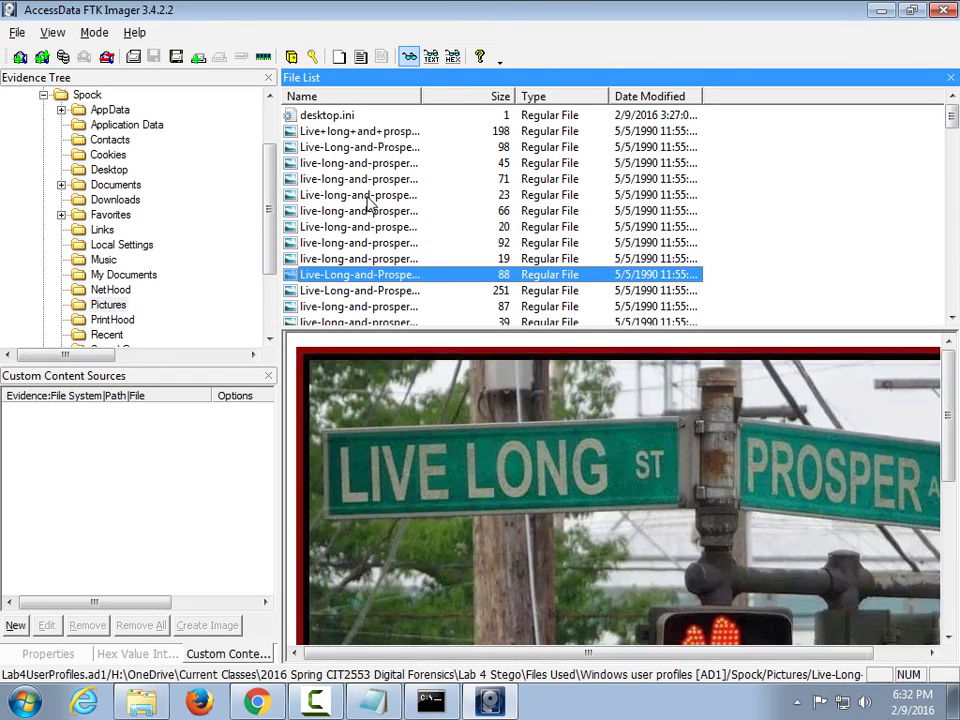
{"action": "key", "text": "Down"}
{"action": "key", "text": "Down"}
{"action": "key", "text": "Down"}
{"action": "key", "text": "Down"}
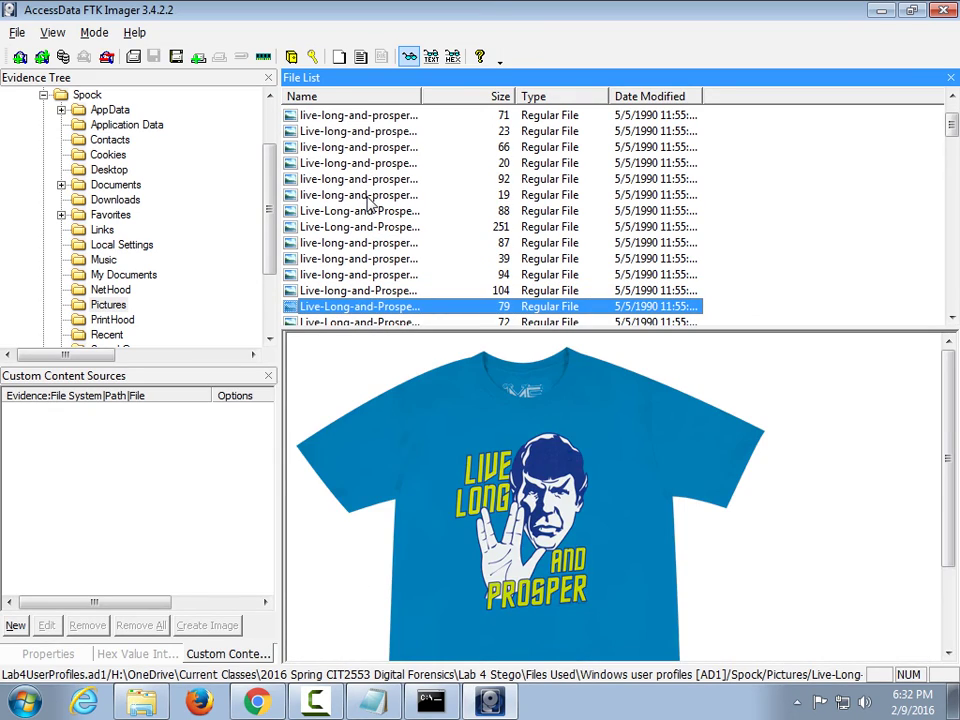
{"action": "key", "text": "Down"}
{"action": "key", "text": "Down"}
{"action": "key", "text": "Down"}
{"action": "key", "text": "Down"}
{"action": "key", "text": "Down"}
{"action": "key", "text": "Down"}
{"action": "key", "text": "Down"}
{"action": "key", "text": "Down"}
{"action": "key", "text": "Down"}
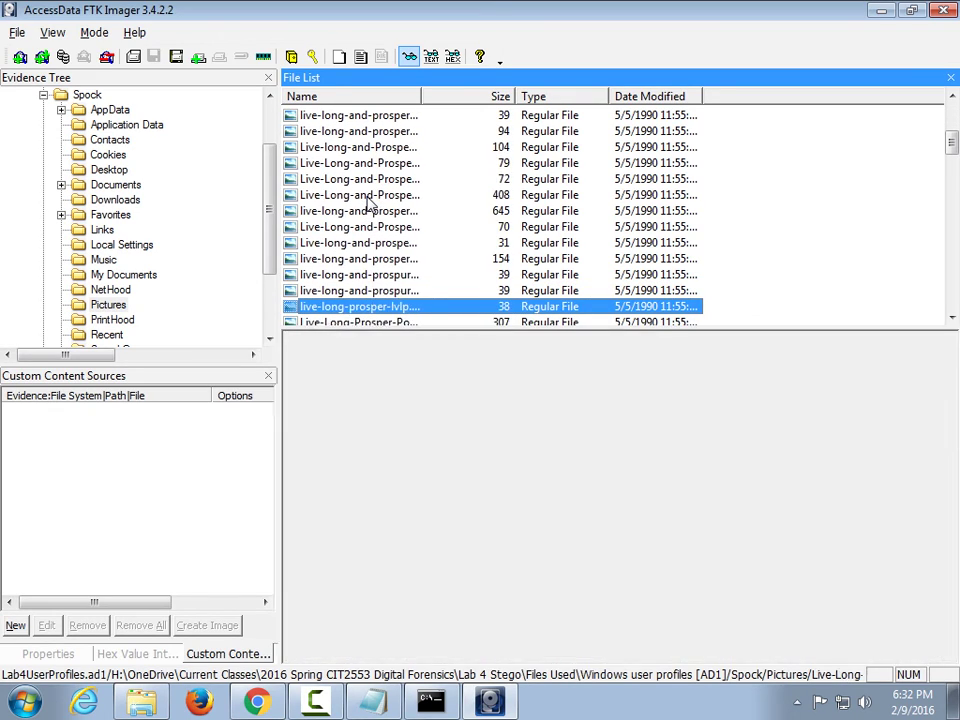
{"action": "key", "text": "Down"}
{"action": "key", "text": "Down"}
{"action": "key", "text": "Down"}
{"action": "key", "text": "Down"}
{"action": "key", "text": "Down"}
{"action": "key", "text": "Down"}
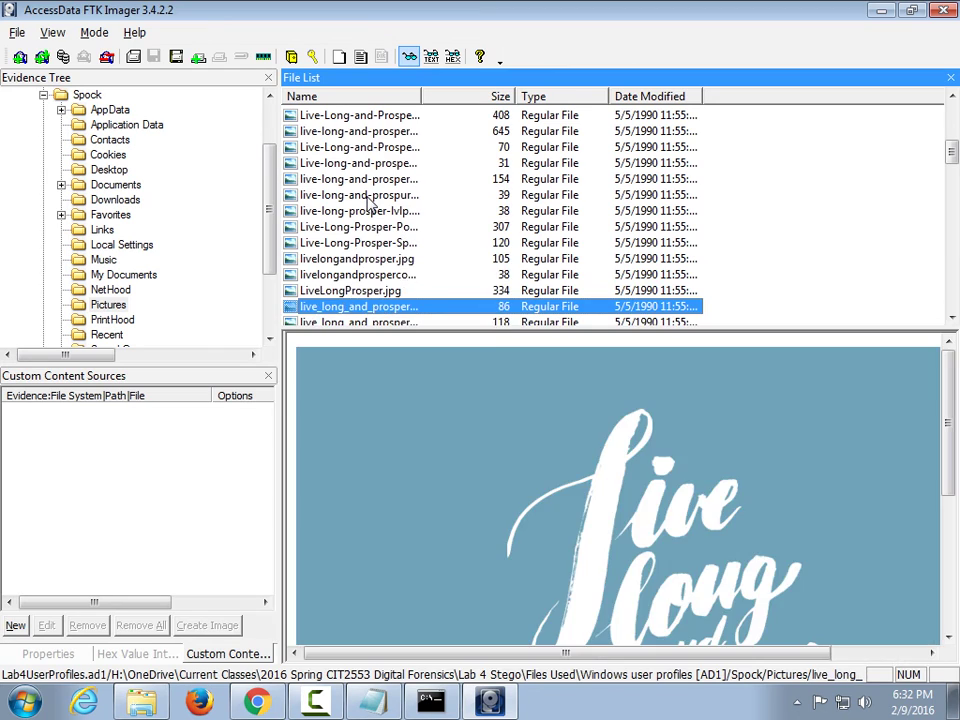
{"action": "key", "text": "Up"}
{"action": "key", "text": "Up"}
{"action": "key", "text": "Up"}
{"action": "key", "text": "Up"}
{"action": "key", "text": "Up"}
{"action": "left_click", "coordinate": [368, 196]}
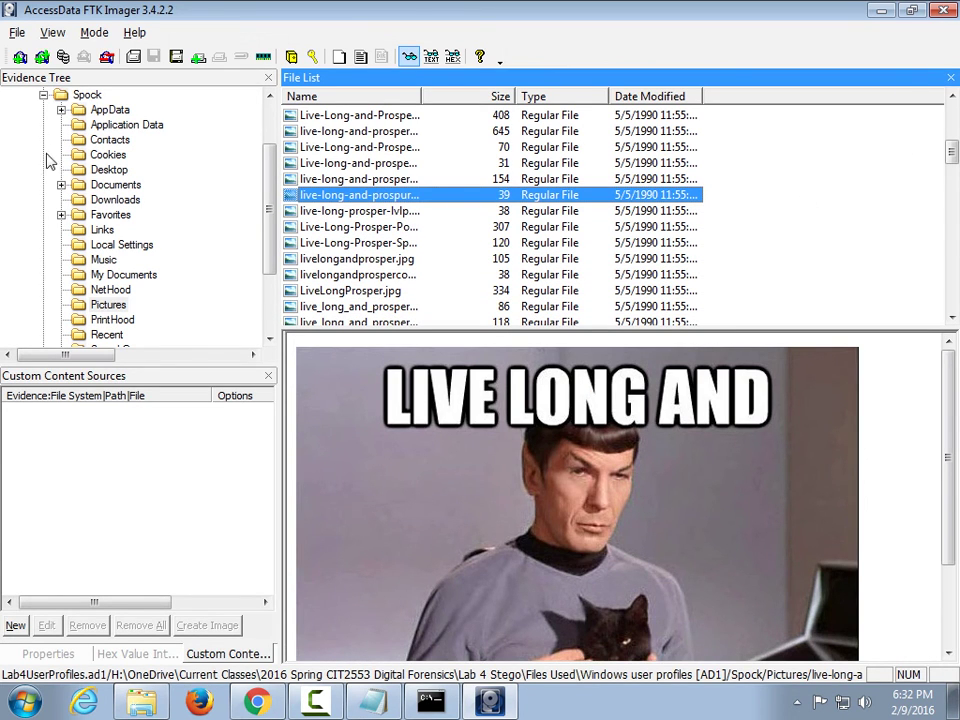
{"action": "left_click", "coordinate": [43, 94]}
{"action": "left_click", "coordinate": [43, 184]}
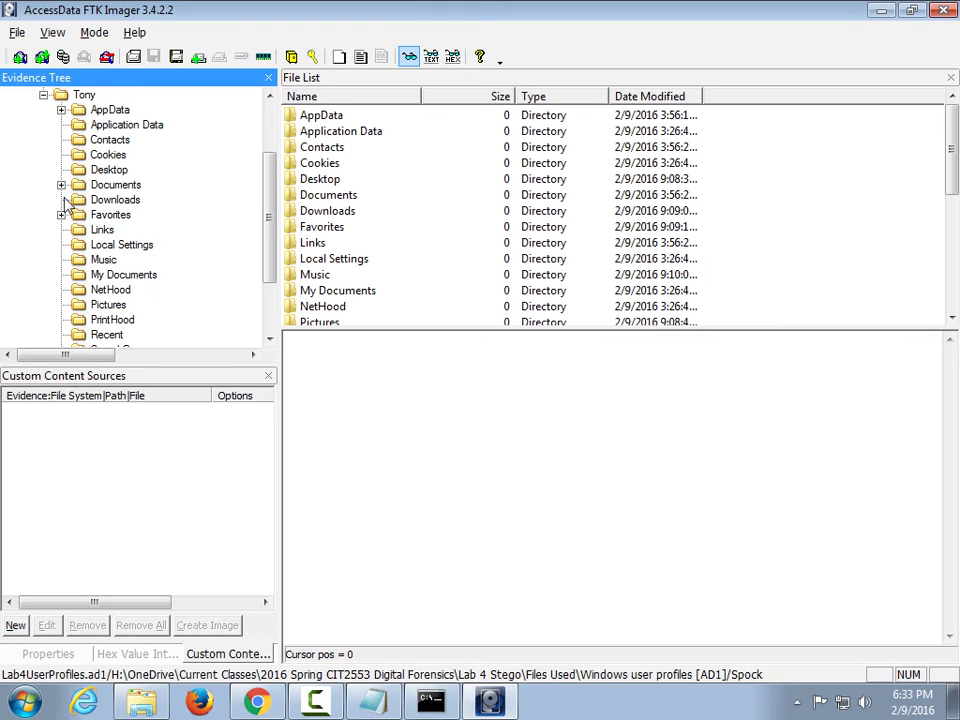
Open Tony's Pictures folder and step through previews from Tony (110).jpg to Tony (120).jpg.
{"action": "left_click", "coordinate": [120, 305]}
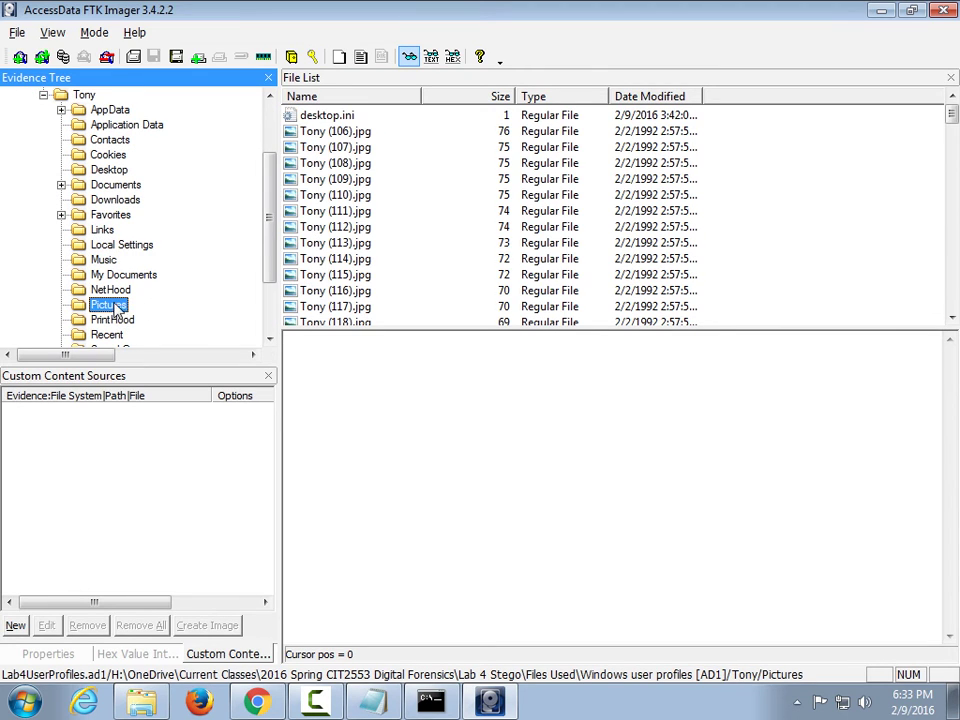
{"action": "left_click", "coordinate": [340, 131]}
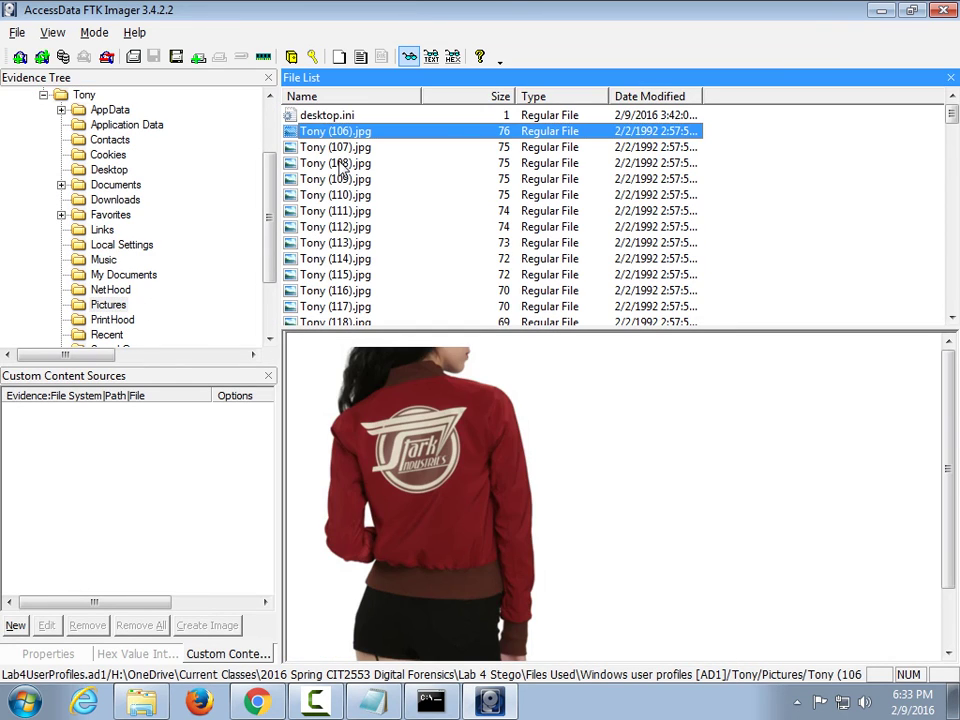
{"action": "key", "text": "Down"}
{"action": "key", "text": "Down"}
{"action": "key", "text": "Down"}
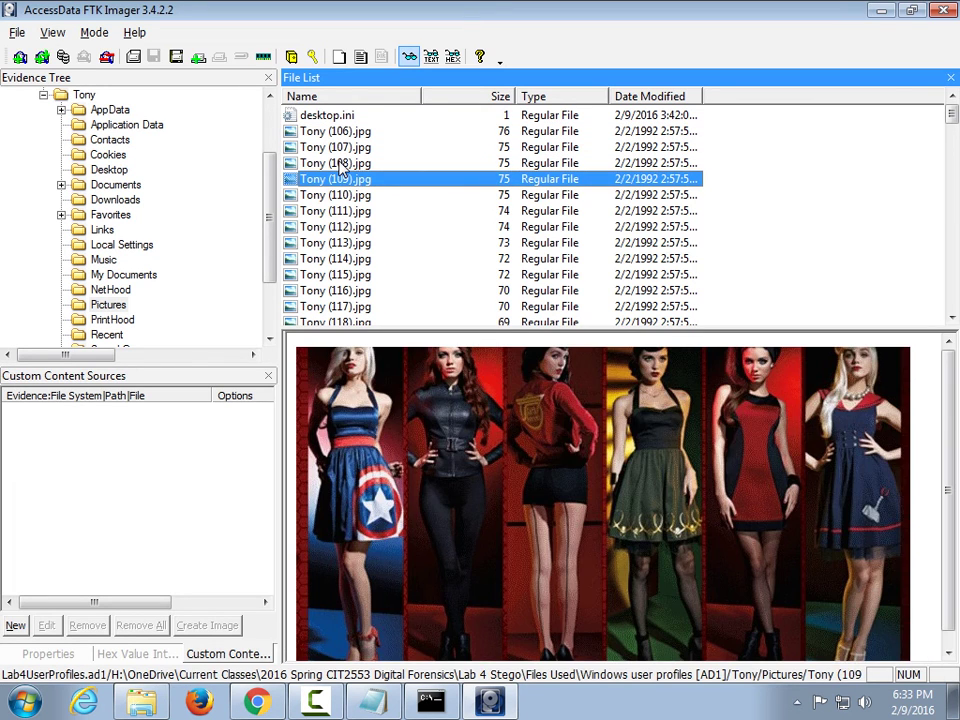
{"action": "key", "text": "Down"}
{"action": "key", "text": "Down"}
{"action": "key", "text": "Up"}
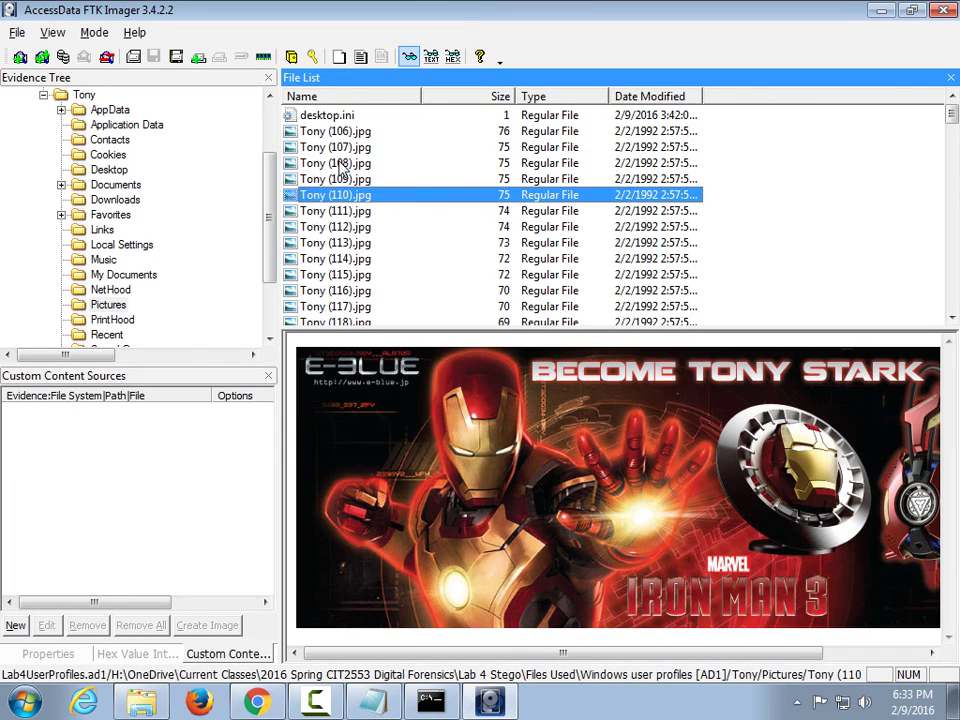
{"action": "key", "text": "Down"}
{"action": "key", "text": "Down"}
{"action": "key", "text": "Down"}
{"action": "key", "text": "Down"}
{"action": "key", "text": "Down"}
{"action": "key", "text": "Down"}
{"action": "key", "text": "Down"}
{"action": "key", "text": "Down"}
{"action": "key", "text": "Down"}
{"action": "key", "text": "Down"}
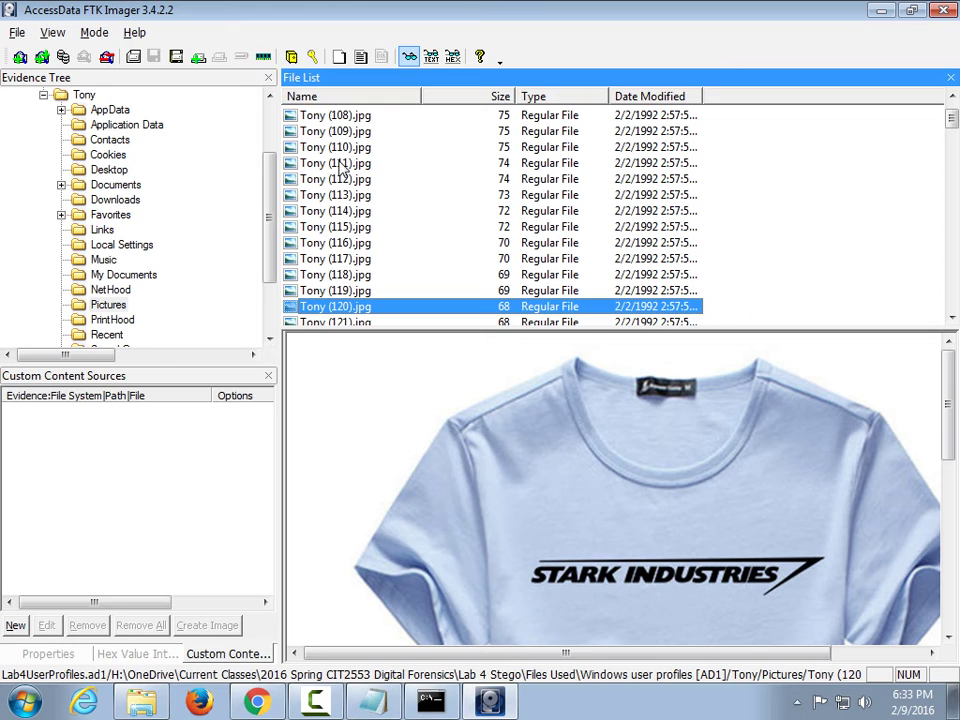
Step through Tony's image previews from Tony (120).jpg to Tony (146).jpg.
{"action": "key", "text": "Down"}
{"action": "key", "text": "Down"}
{"action": "key", "text": "Down"}
{"action": "key", "text": "Down"}
{"action": "key", "text": "Down"}
{"action": "key", "text": "Down"}
{"action": "key", "text": "Down"}
{"action": "key", "text": "Down"}
{"action": "key", "text": "Down"}
{"action": "key", "text": "Down"}
{"action": "key", "text": "Down"}
{"action": "key", "text": "Down"}
{"action": "key", "text": "Down"}
{"action": "key", "text": "Down"}
{"action": "key", "text": "Down"}
{"action": "key", "text": "Down"}
{"action": "key", "text": "Down"}
{"action": "key", "text": "Down"}
{"action": "key", "text": "Down"}
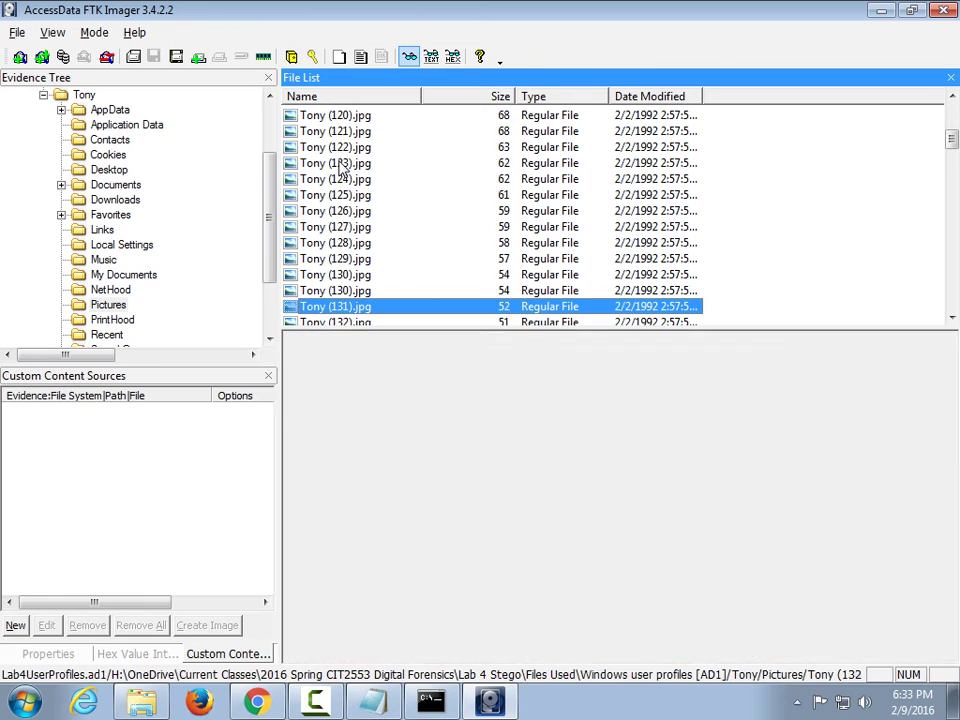
{"action": "key", "text": "Down"}
{"action": "key", "text": "Down"}
{"action": "key", "text": "Down"}
{"action": "key", "text": "Down"}
{"action": "key", "text": "Down"}
{"action": "key", "text": "Down"}
{"action": "key", "text": "Down"}
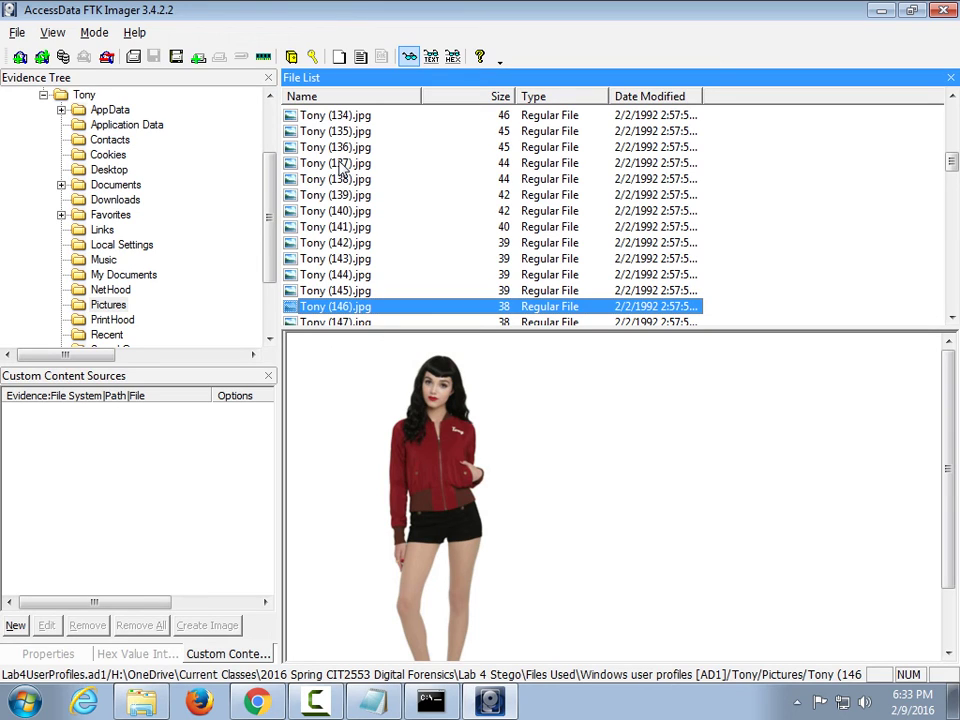
Preview Tony's images from Tony (147).jpg through Tony (166).jpg.
{"action": "key", "text": "Down"}
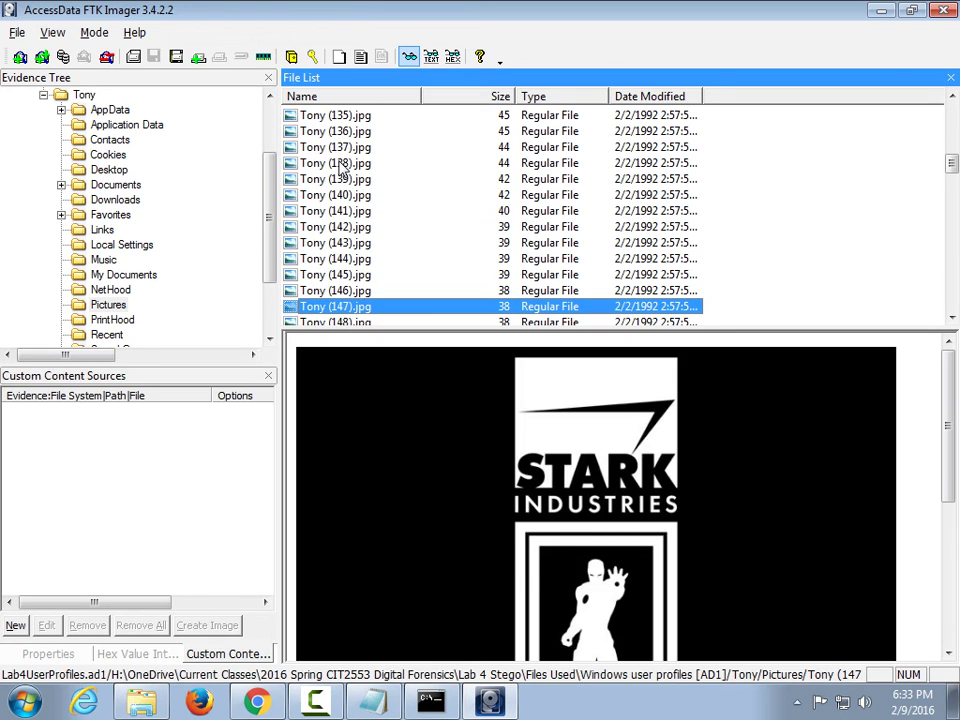
{"action": "key", "text": "Down"}
{"action": "key", "text": "Down"}
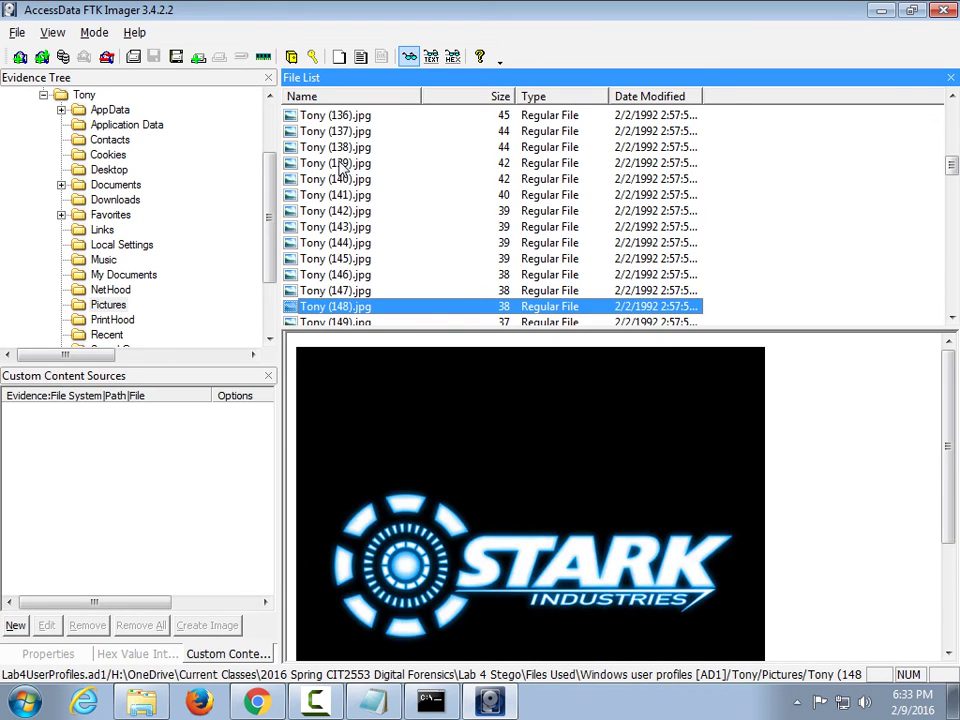
{"action": "key", "text": "Down"}
{"action": "key", "text": "Down"}
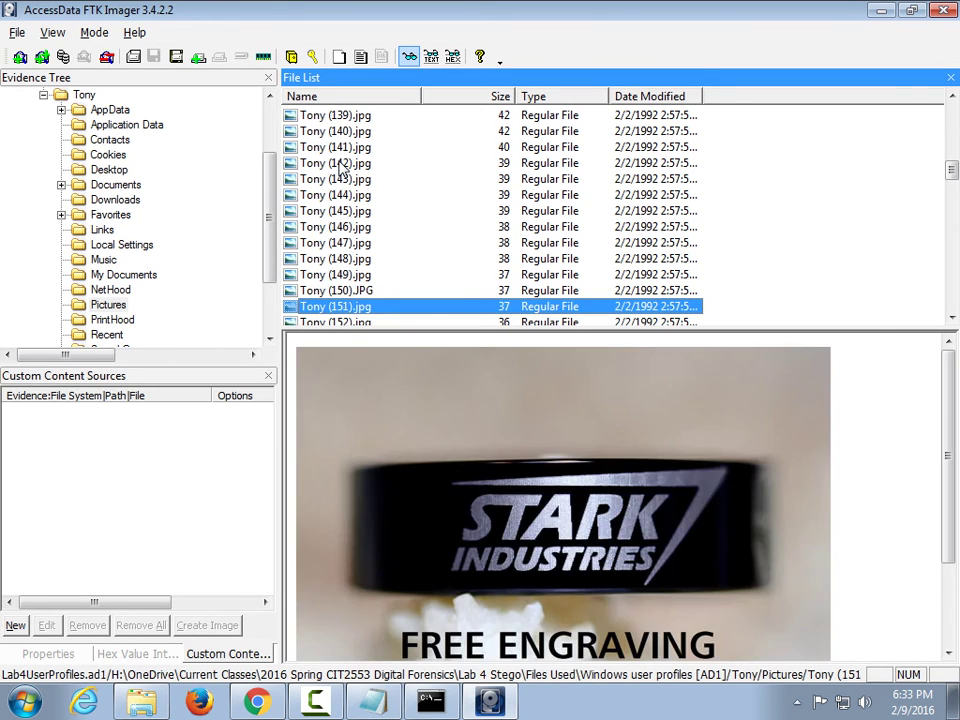
{"action": "key", "text": "Down"}
{"action": "key", "text": "Down"}
{"action": "key", "text": "Down"}
{"action": "key", "text": "Down"}
{"action": "key", "text": "Down"}
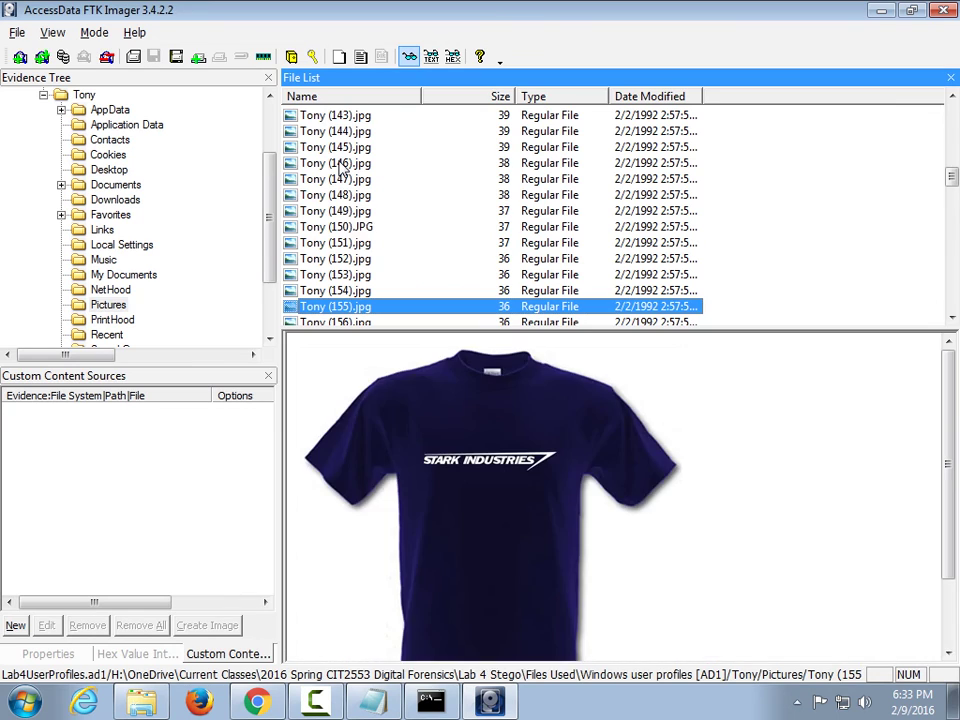
{"action": "key", "text": "Down"}
{"action": "key", "text": "Down"}
{"action": "key", "text": "Down"}
{"action": "key", "text": "Down"}
{"action": "key", "text": "Down"}
{"action": "key", "text": "Down"}
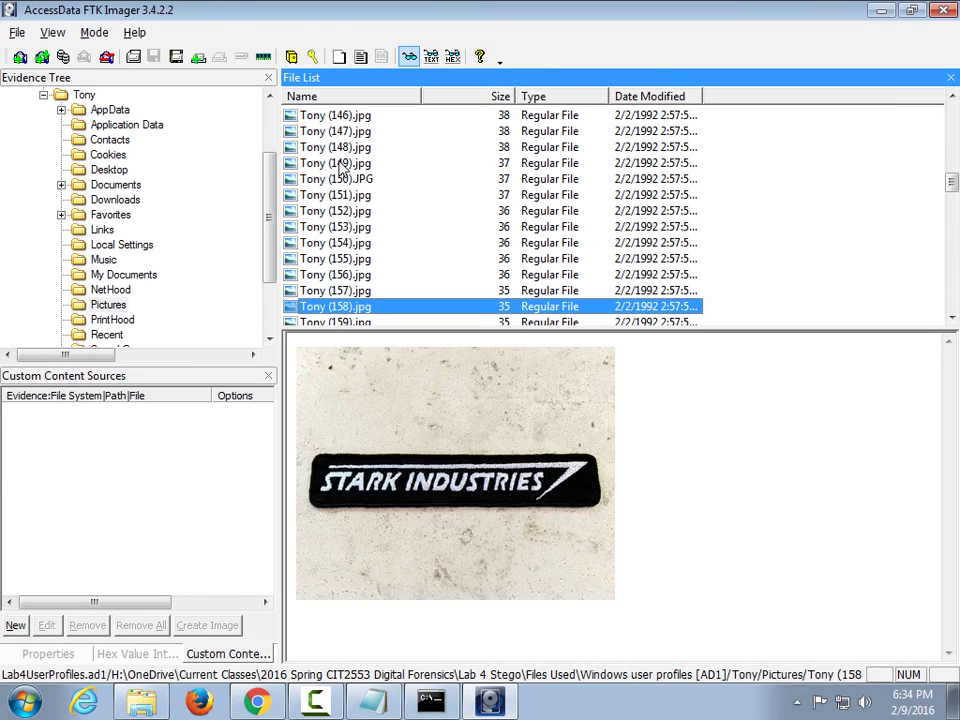
{"action": "key", "text": "Down"}
{"action": "key", "text": "Down"}
{"action": "key", "text": "Down"}
{"action": "key", "text": "Down"}
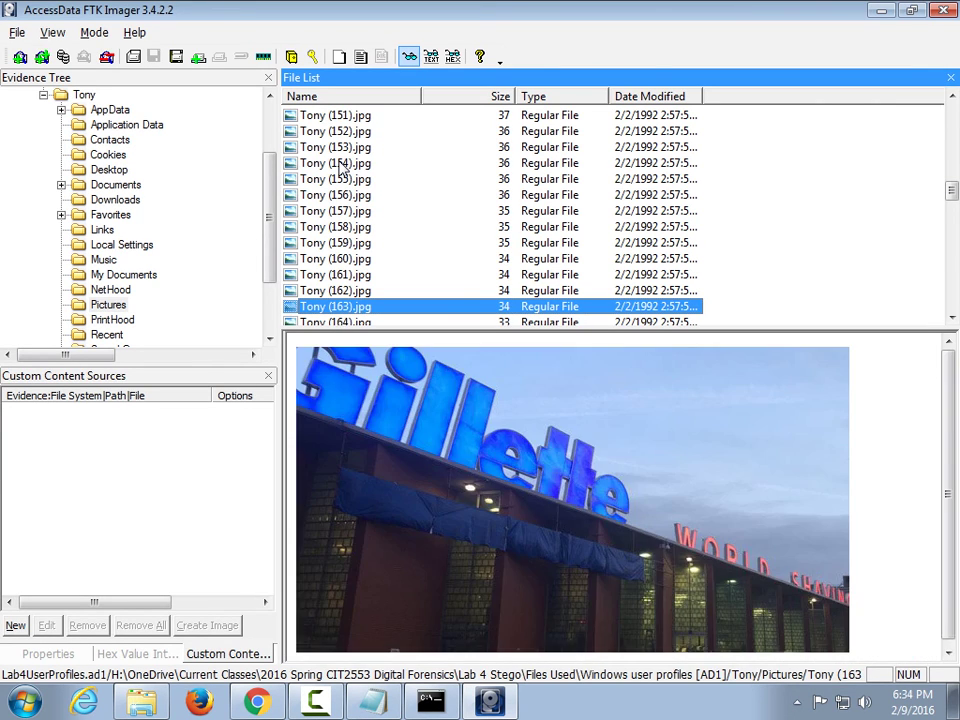
Continue previewing to the last file, Tony (239).jpg, then step back to Tony (220).jpg.
{"action": "key", "text": "Down"}
{"action": "key", "text": "Down"}
{"action": "key", "text": "Down"}
{"action": "key", "text": "Down"}
{"action": "key", "text": "Down"}
{"action": "key", "text": "Down"}
{"action": "key", "text": "Down"}
{"action": "key", "text": "Down"}
{"action": "key", "text": "Down"}
{"action": "key", "text": "Down"}
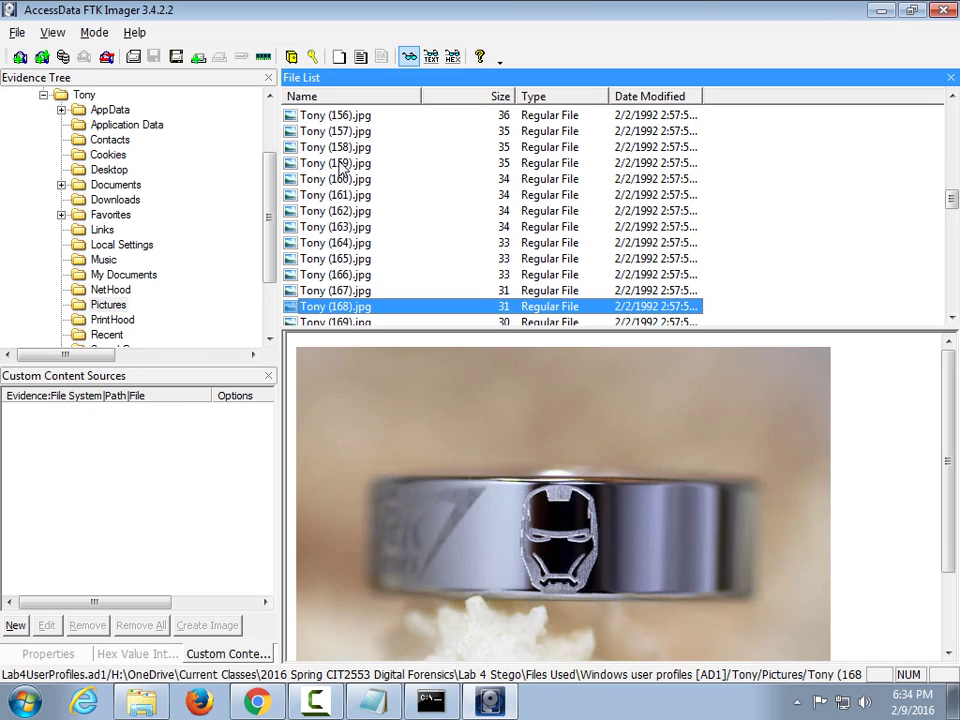
{"action": "key", "text": "Down"}
{"action": "key", "text": "Down"}
{"action": "key", "text": "Down"}
{"action": "key", "text": "Down"}
{"action": "key", "text": "Down"}
{"action": "key", "text": "Down"}
{"action": "key", "text": "Down"}
{"action": "key", "text": "Down"}
{"action": "key", "text": "Down"}
{"action": "key", "text": "Down"}
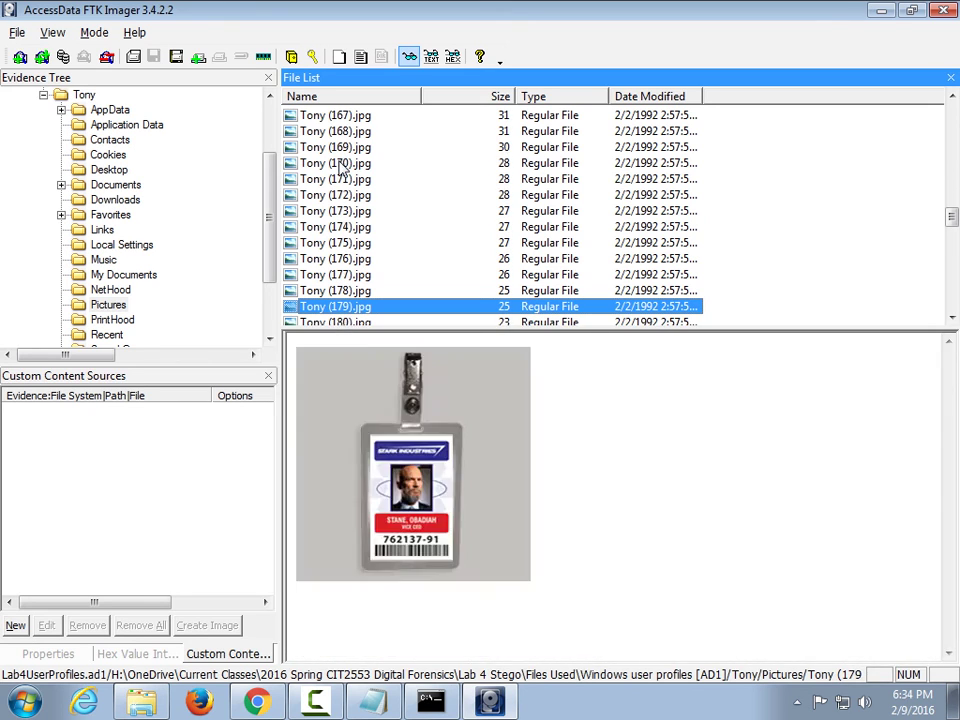
{"action": "key", "text": "Down"}
{"action": "key", "text": "Down"}
{"action": "key", "text": "Down"}
{"action": "key", "text": "Down"}
{"action": "key", "text": "Down"}
{"action": "key", "text": "Down"}
{"action": "key", "text": "Down"}
{"action": "key", "text": "Down"}
{"action": "key", "text": "Down"}
{"action": "key", "text": "Down"}
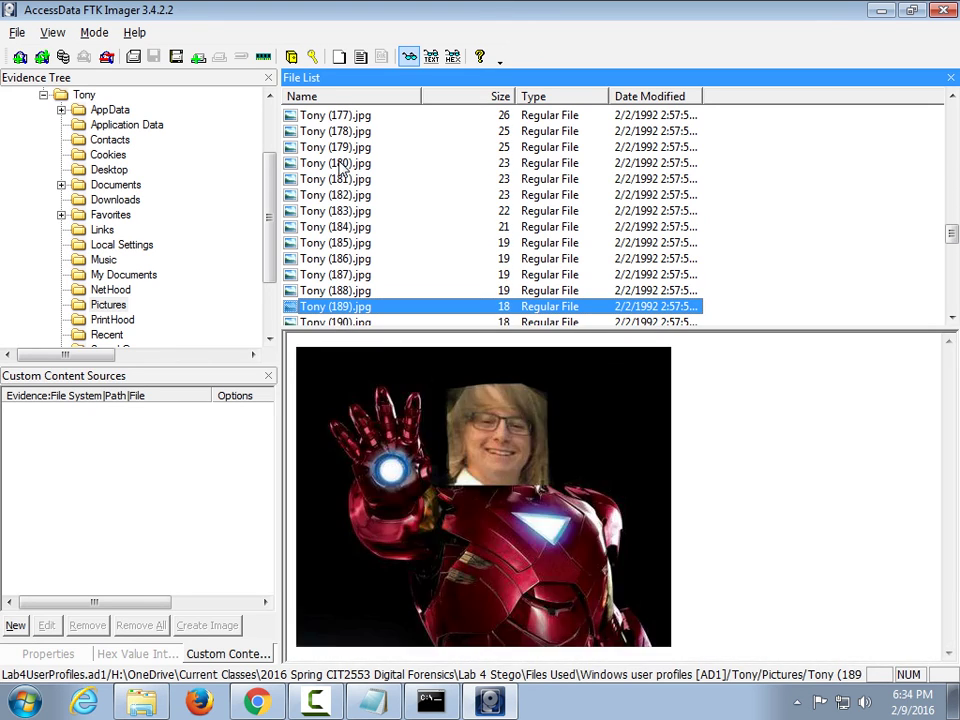
{"action": "key", "text": "Down"}
{"action": "key", "text": "Down"}
{"action": "key", "text": "Down"}
{"action": "key", "text": "Down"}
{"action": "key", "text": "Down"}
{"action": "key", "text": "Down"}
{"action": "key", "text": "Down"}
{"action": "key", "text": "Down"}
{"action": "key", "text": "Down"}
{"action": "key", "text": "Down"}
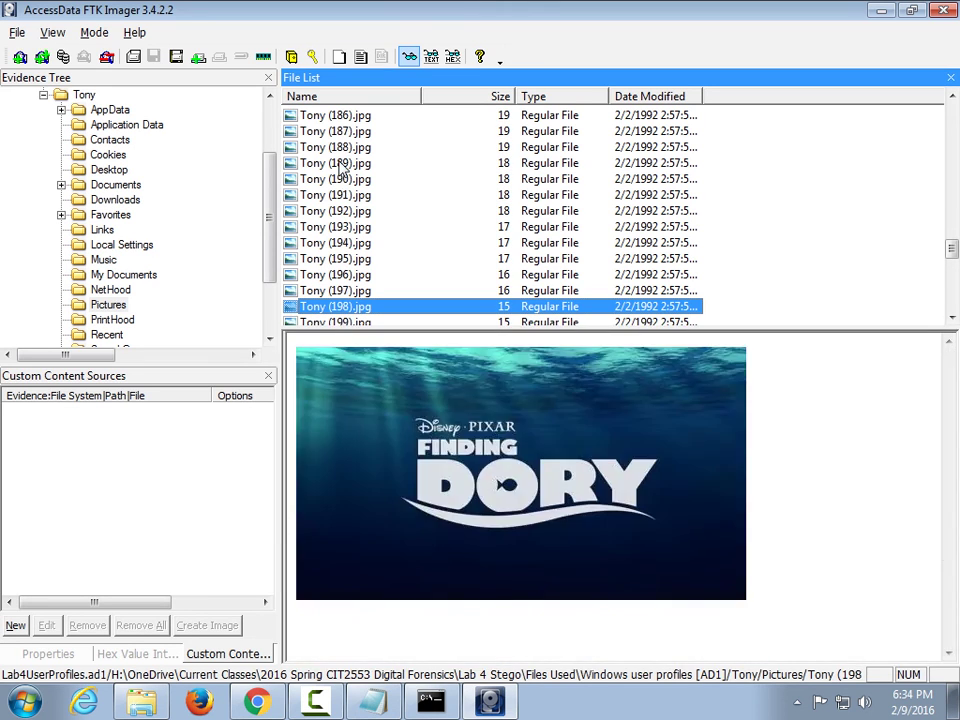
{"action": "key", "text": "Down"}
{"action": "key", "text": "Down"}
{"action": "key", "text": "Down"}
{"action": "key", "text": "Down"}
{"action": "key", "text": "Down"}
{"action": "key", "text": "Down"}
{"action": "key", "text": "Down"}
{"action": "key", "text": "Down"}
{"action": "key", "text": "Down"}
{"action": "key", "text": "Down"}
{"action": "key", "text": "Down"}
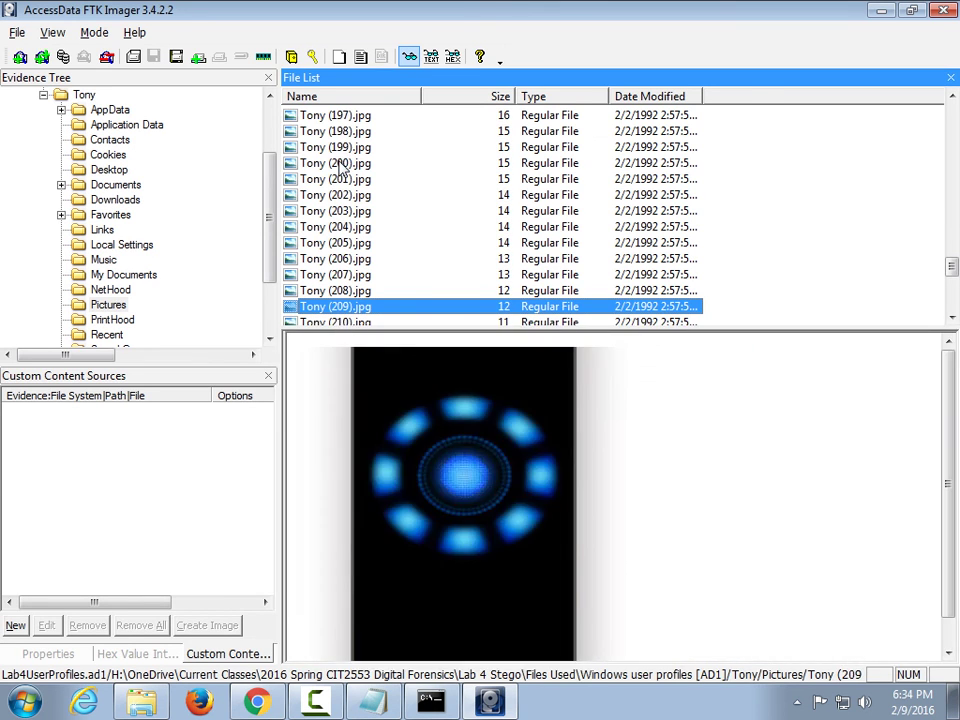
{"action": "key", "text": "Down"}
{"action": "key", "text": "Down"}
{"action": "key", "text": "Down"}
{"action": "key", "text": "Down"}
{"action": "key", "text": "Down"}
{"action": "key", "text": "Down"}
{"action": "key", "text": "Down"}
{"action": "key", "text": "Down"}
{"action": "key", "text": "Down"}
{"action": "key", "text": "Down"}
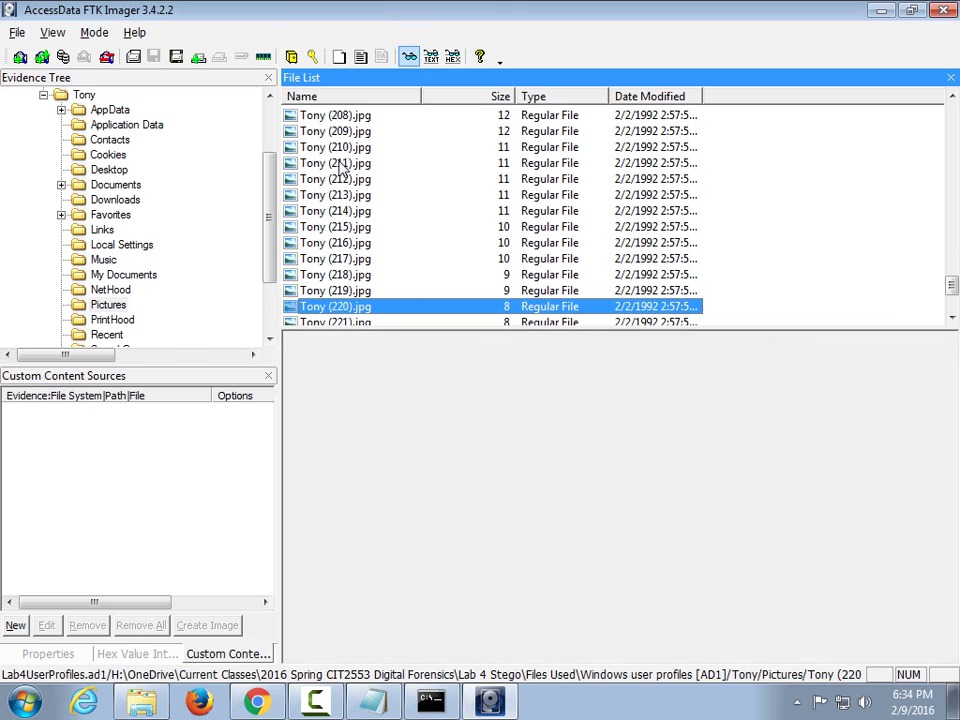
{"action": "key", "text": "Down"}
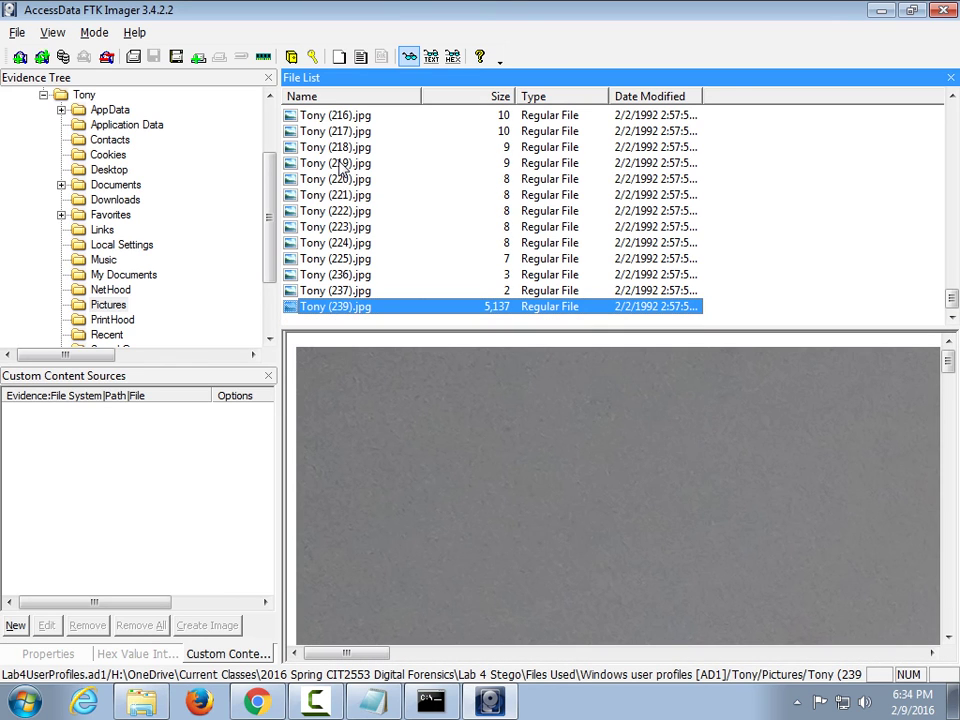
{"action": "key", "text": "Up"}
{"action": "key", "text": "Up"}
{"action": "key", "text": "Up"}
{"action": "key", "text": "Up"}
{"action": "key", "text": "Up"}
{"action": "key", "text": "Up"}
{"action": "key", "text": "Up"}
{"action": "key", "text": "Up"}
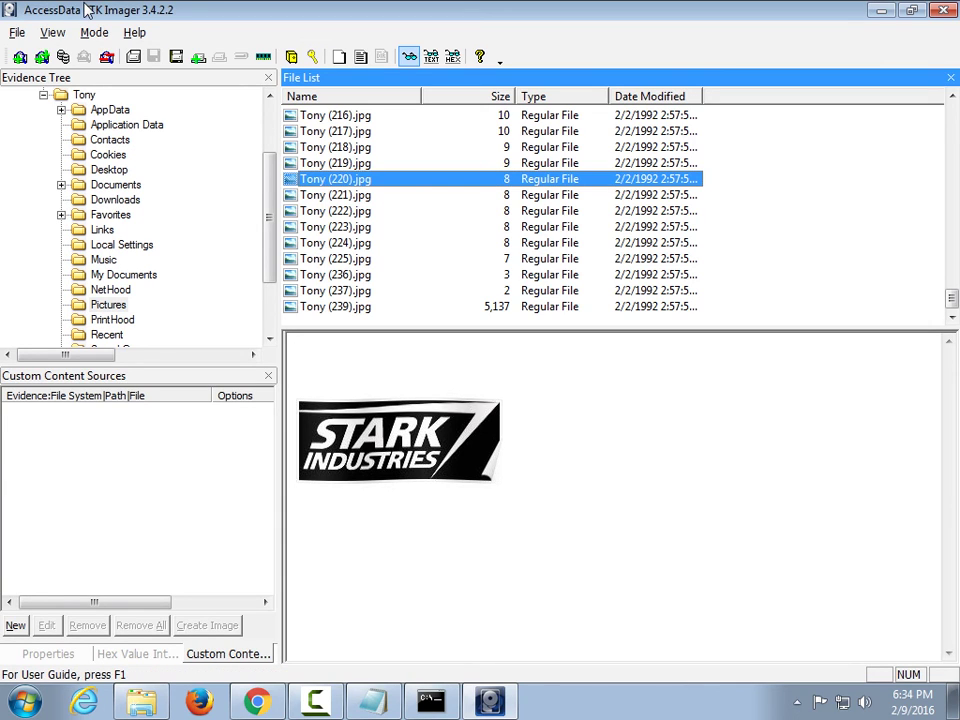
Collapse Tony's node in the Evidence Tree to list his top-level folders.
{"action": "left_click", "coordinate": [43, 94]}
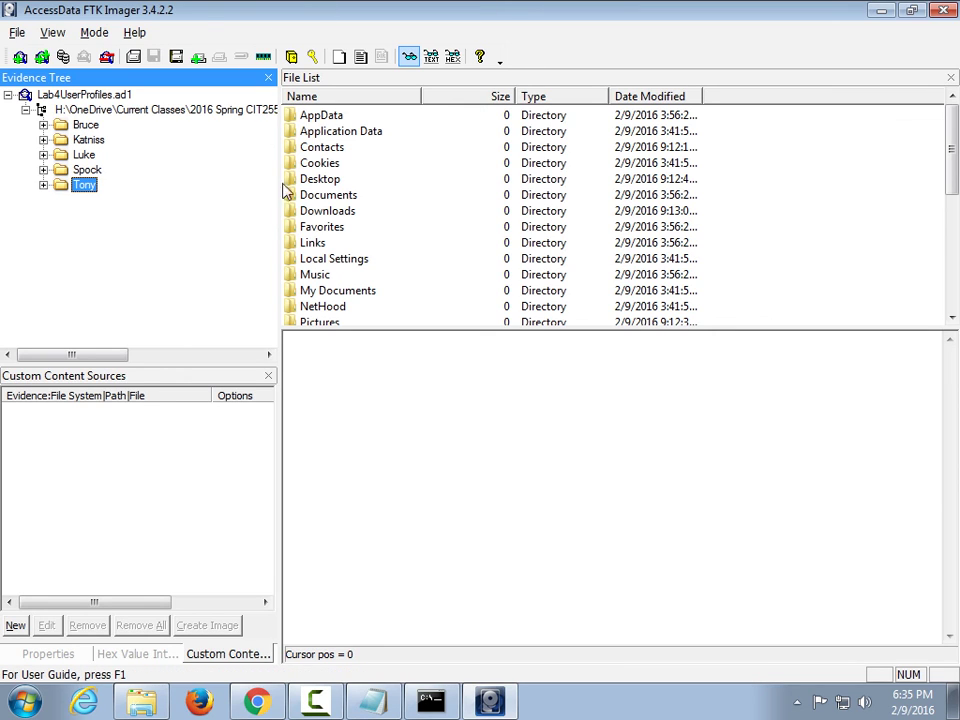
{"action": "left_click", "coordinate": [43, 186]}
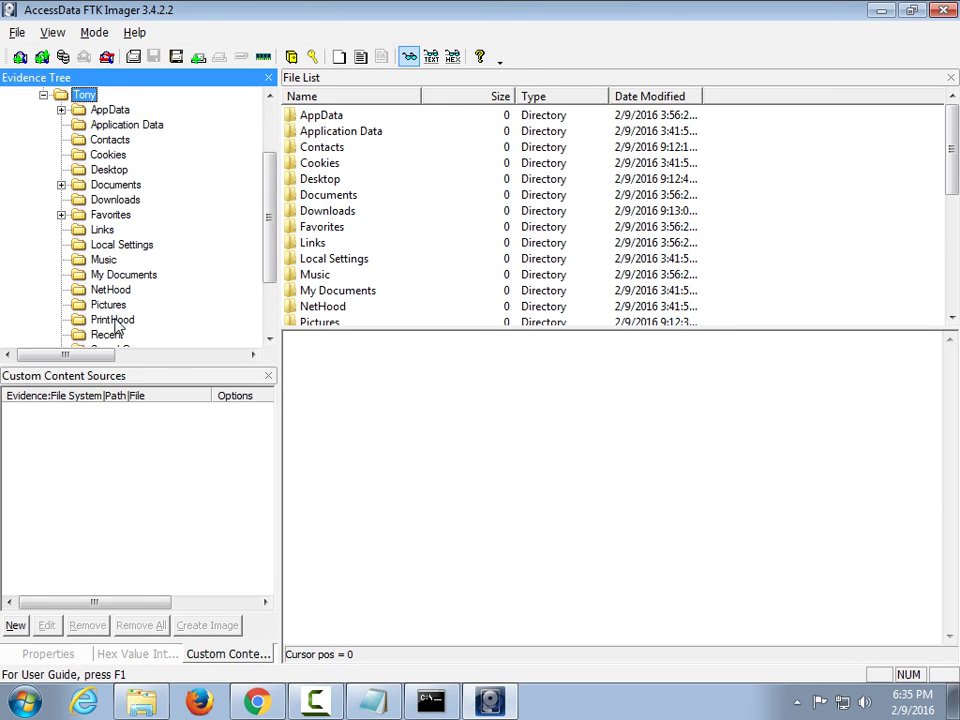
{"action": "left_click", "coordinate": [106, 304]}
{"action": "left_click", "coordinate": [338, 165]}
{"action": "left_click", "coordinate": [340, 290], "text": "shift"}
{"action": "right_click", "coordinate": [348, 289]}
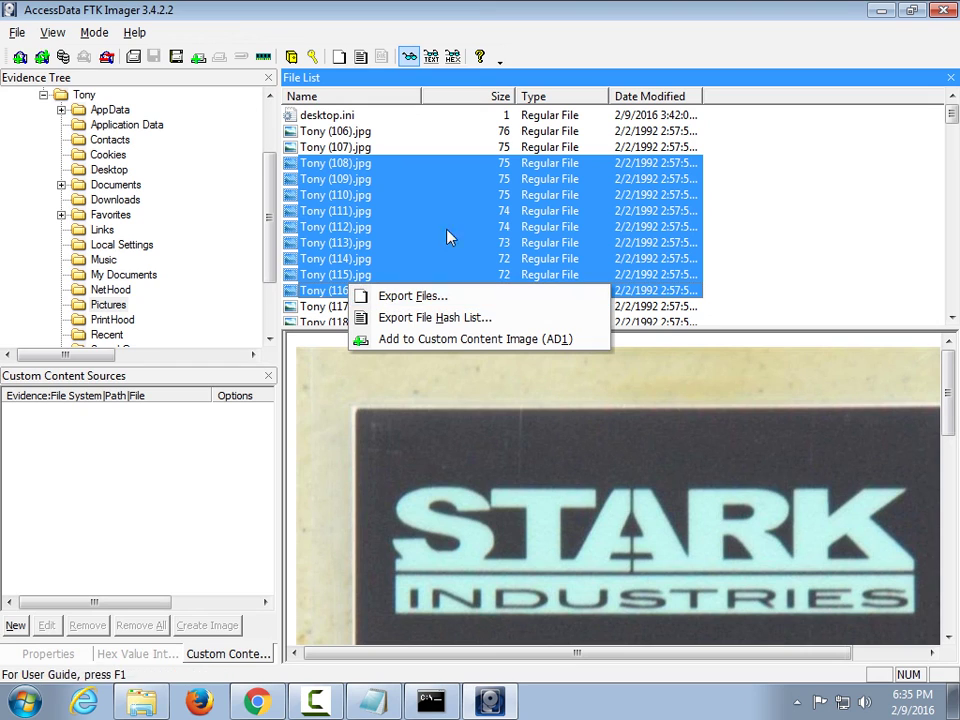
{"action": "left_click", "coordinate": [43, 95]}
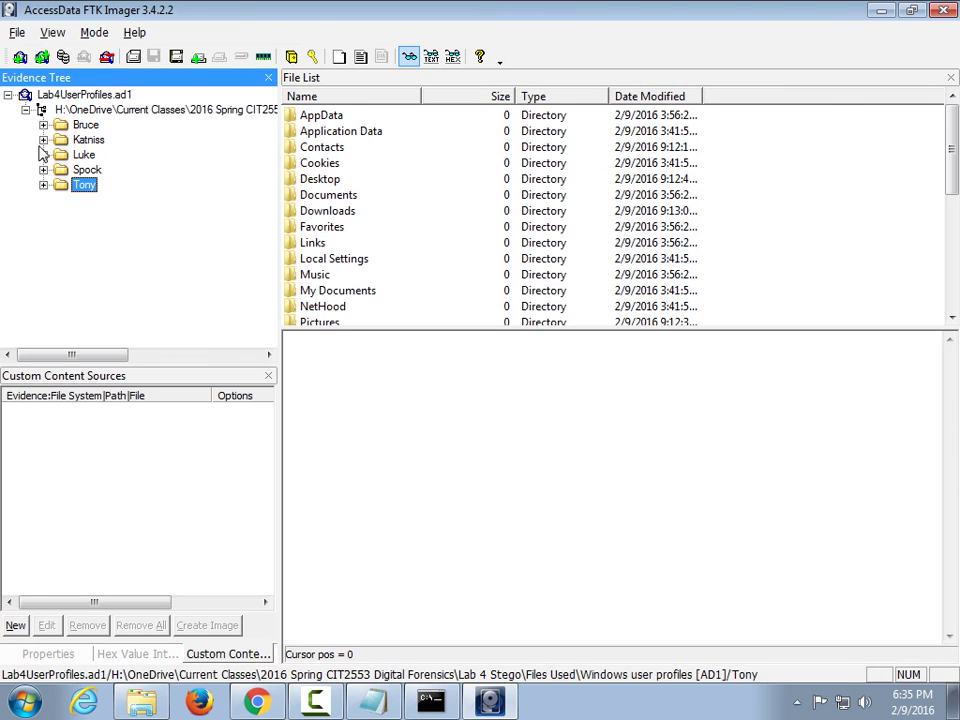
Select the image root, dismiss its export menu without exporting, and close FTK Imager.
{"action": "left_click", "coordinate": [79, 111]}
{"action": "right_click", "coordinate": [79, 111]}
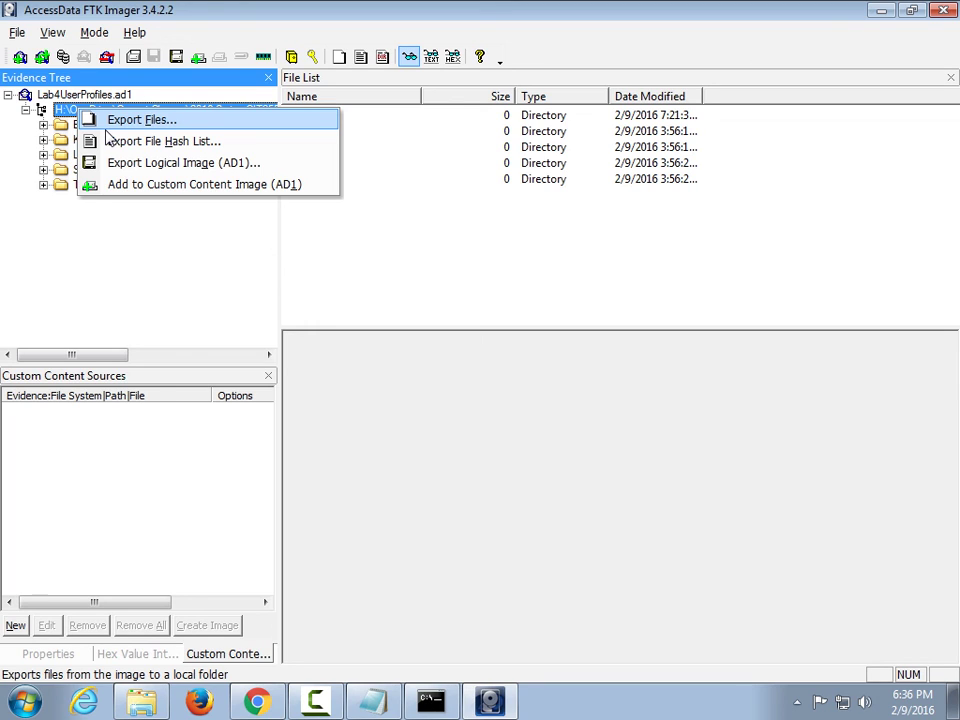
{"action": "left_click", "coordinate": [932, 11]}
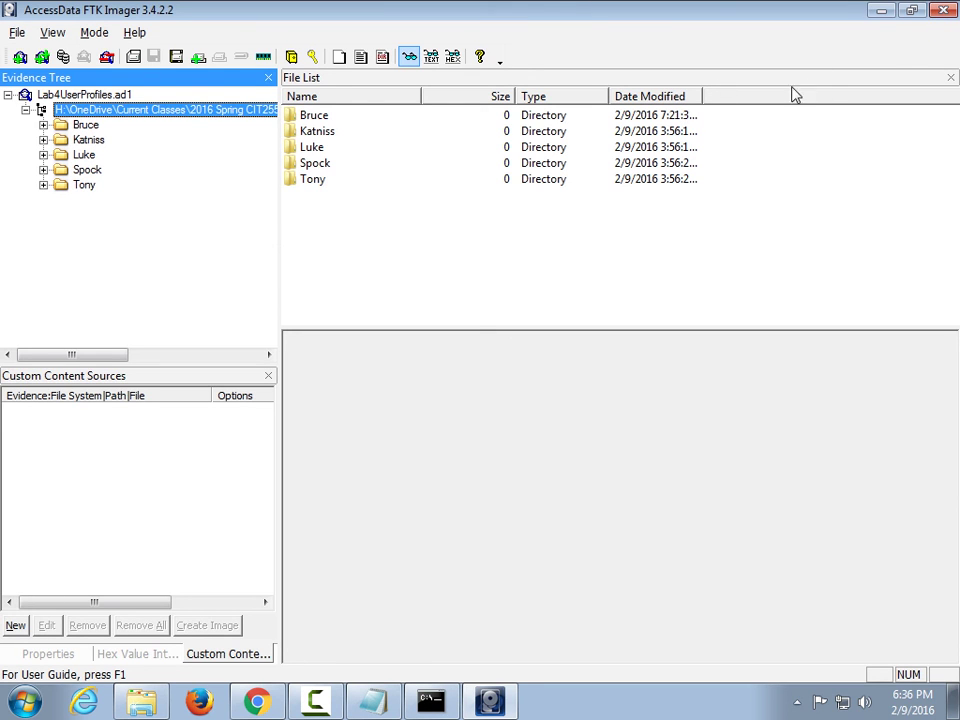
{"action": "left_click", "coordinate": [943, 10]}
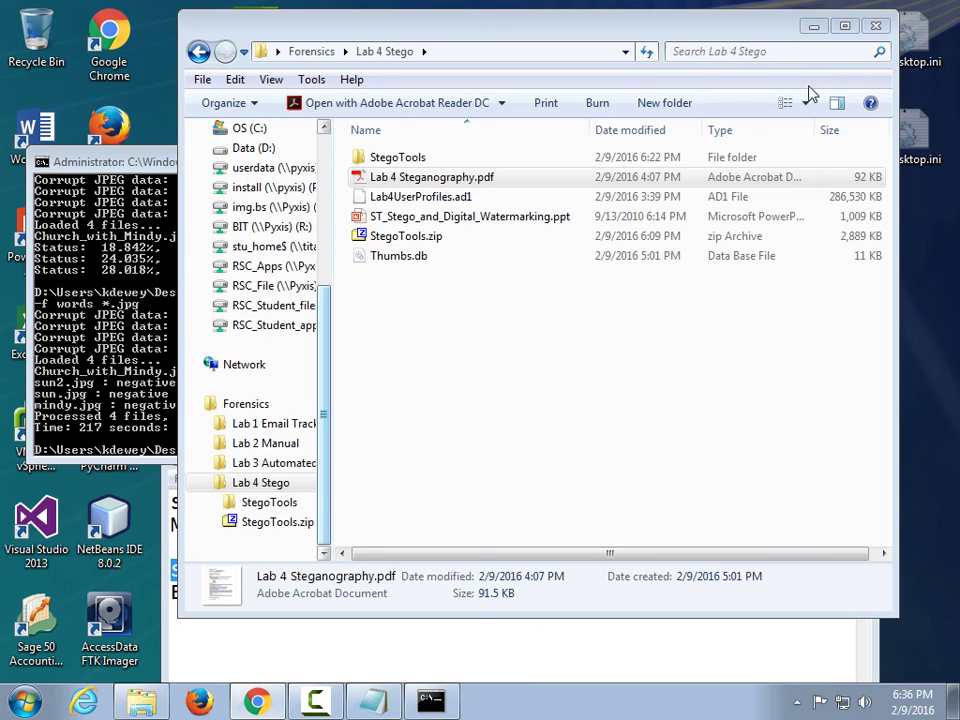
{"action": "left_click", "coordinate": [318, 706]}
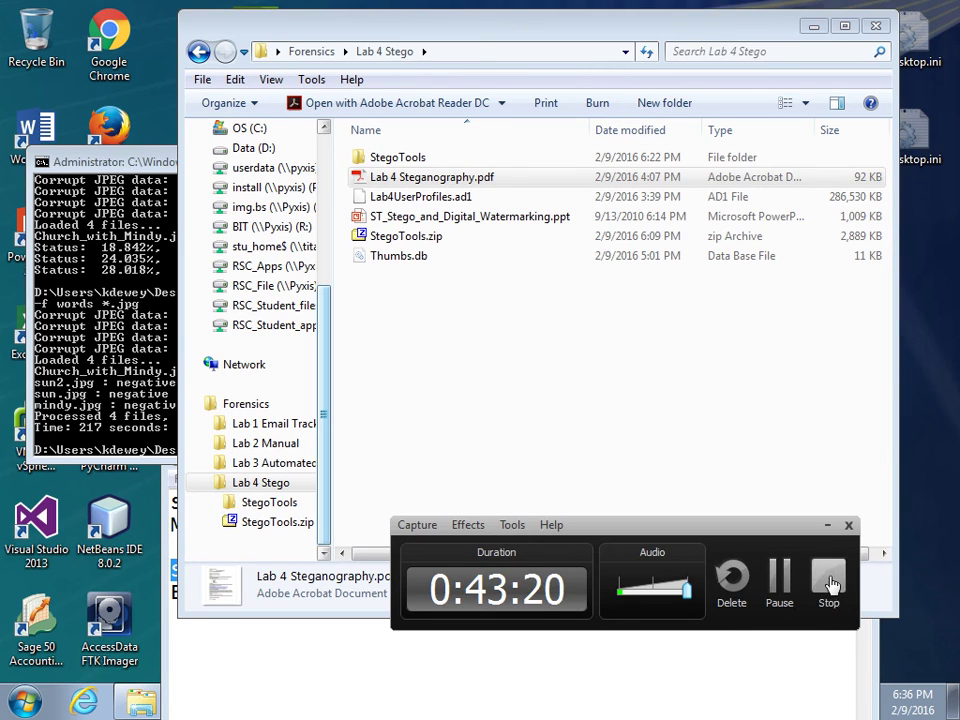